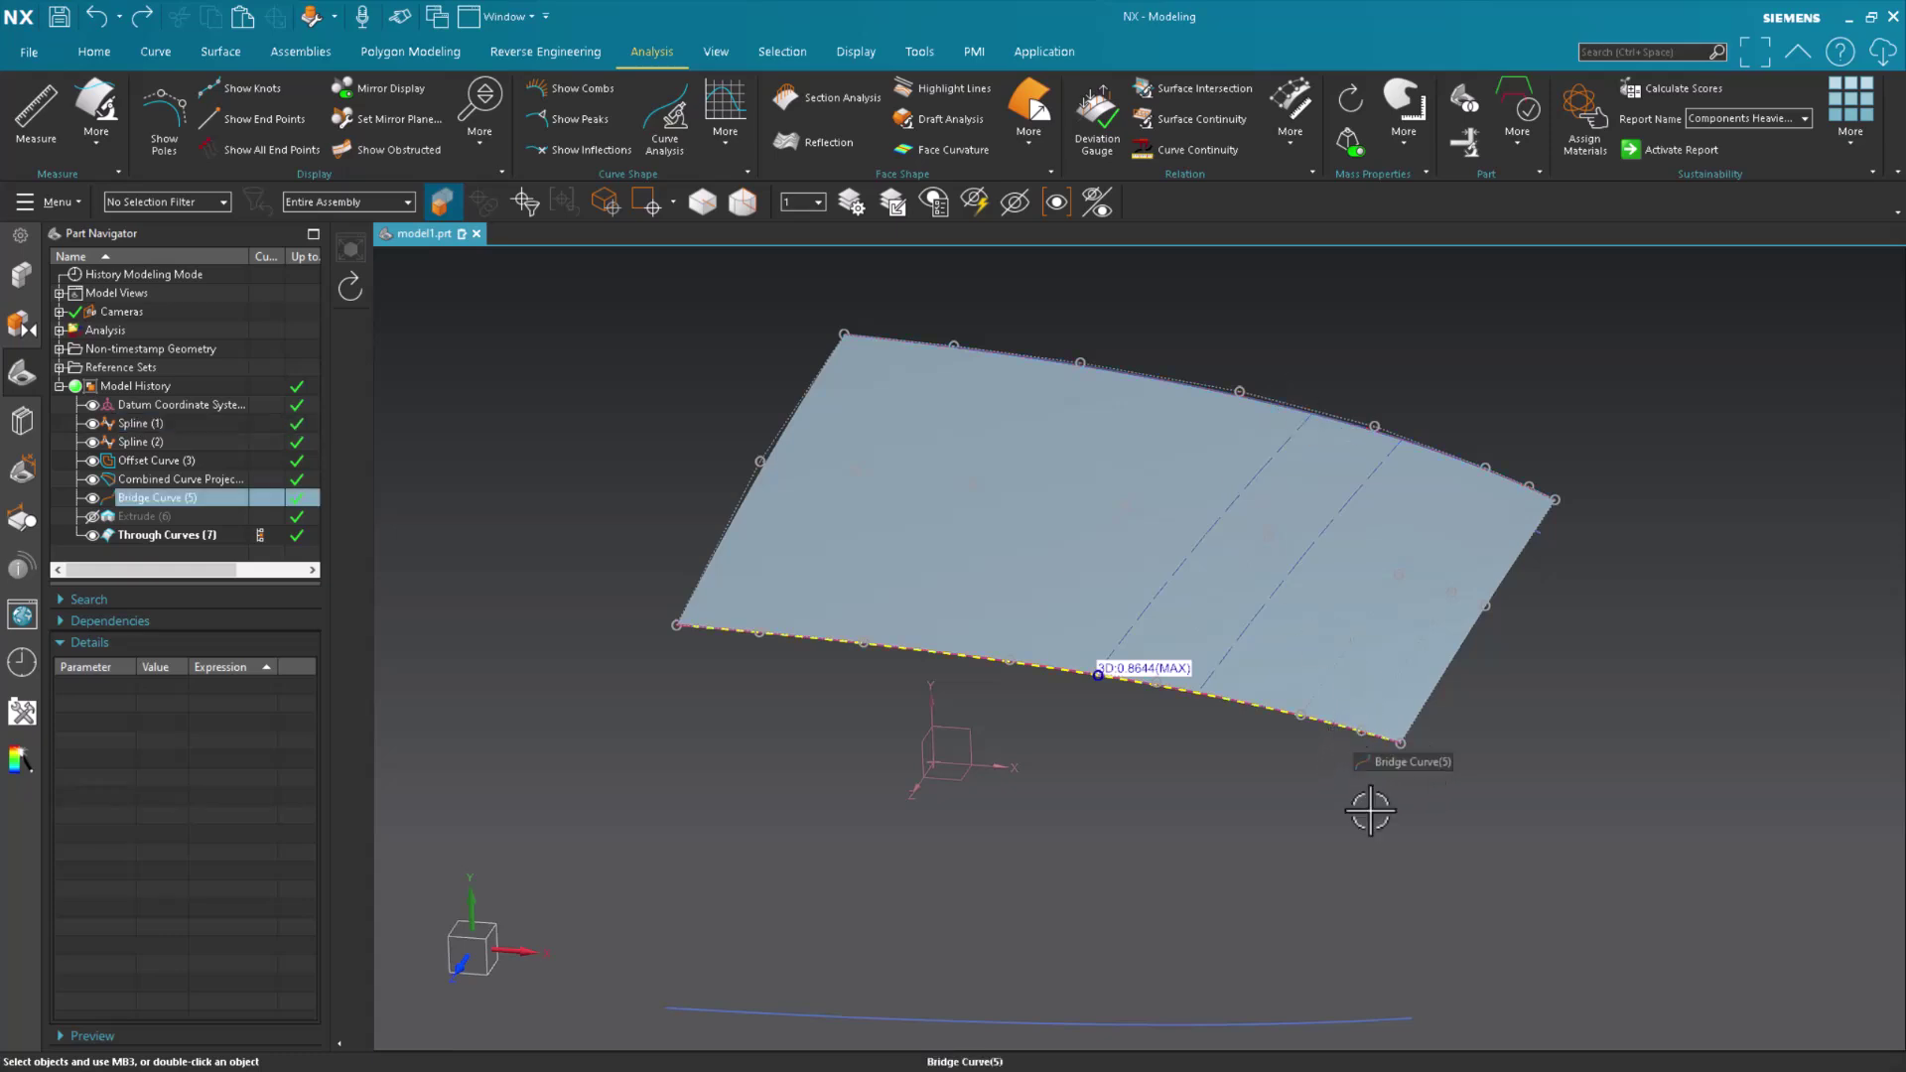
- Hide the Through Curves (7) surface and the Bridge Curve (5)
{"action": "right_click", "coordinate": [1419, 746]}
{"action": "middle_click_drag", "start_coordinate": [1558, 723], "coordinate": [1557, 374]}
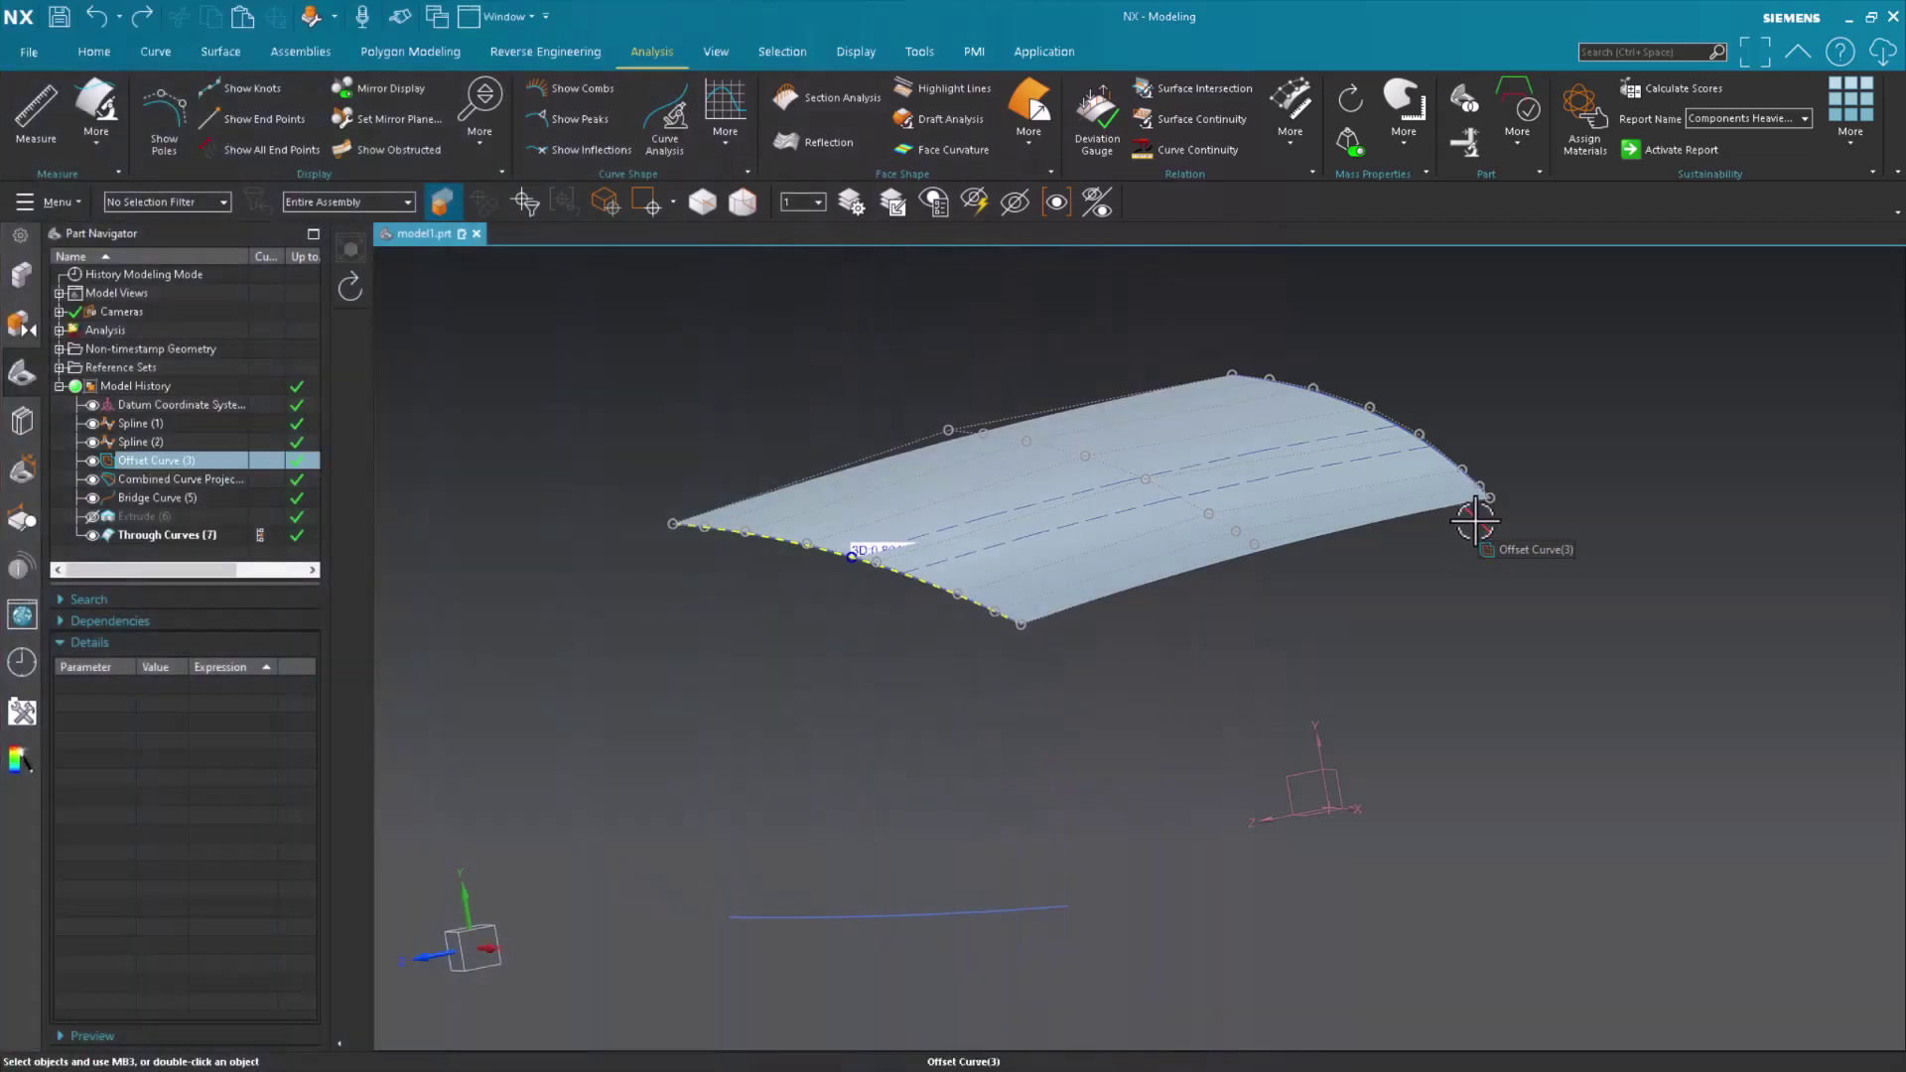
{"action": "middle_click_drag", "start_coordinate": [1477, 559], "coordinate": [1440, 406]}
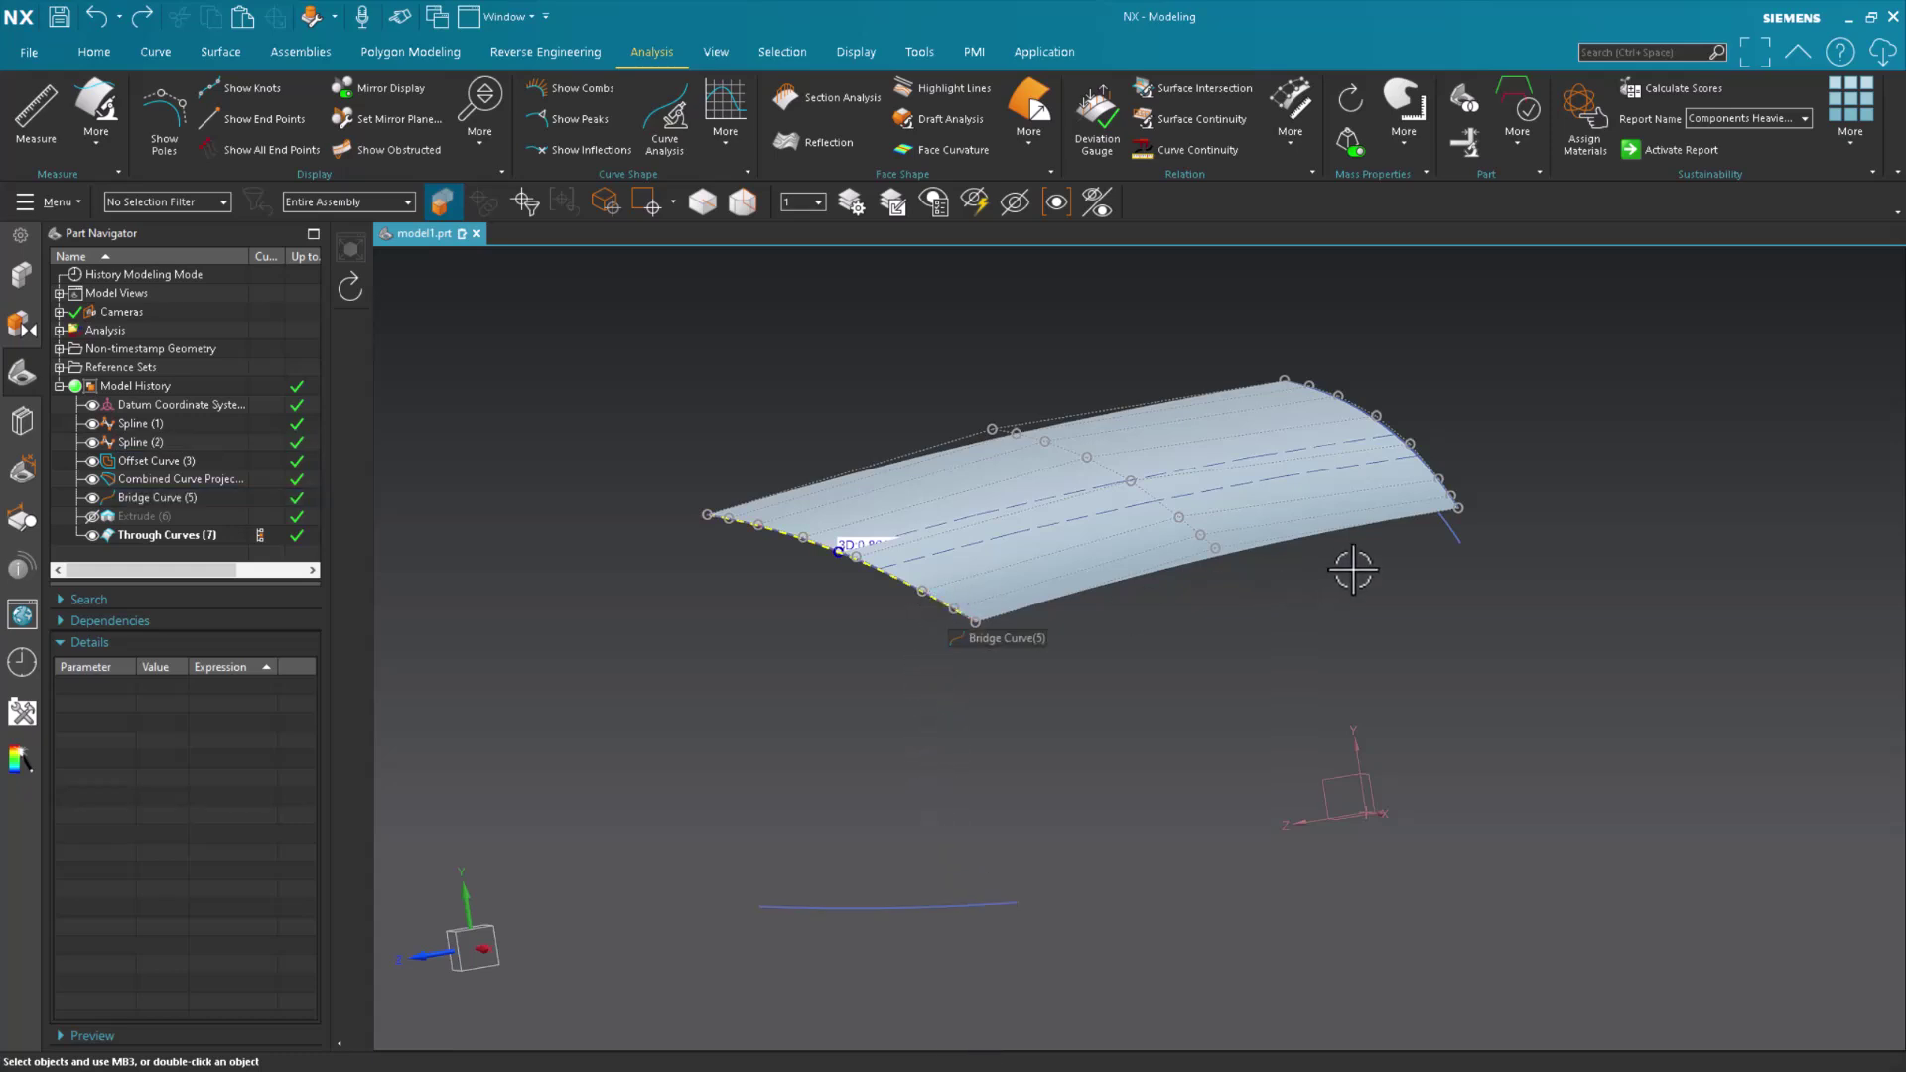
{"action": "left_click", "coordinate": [143, 478]}
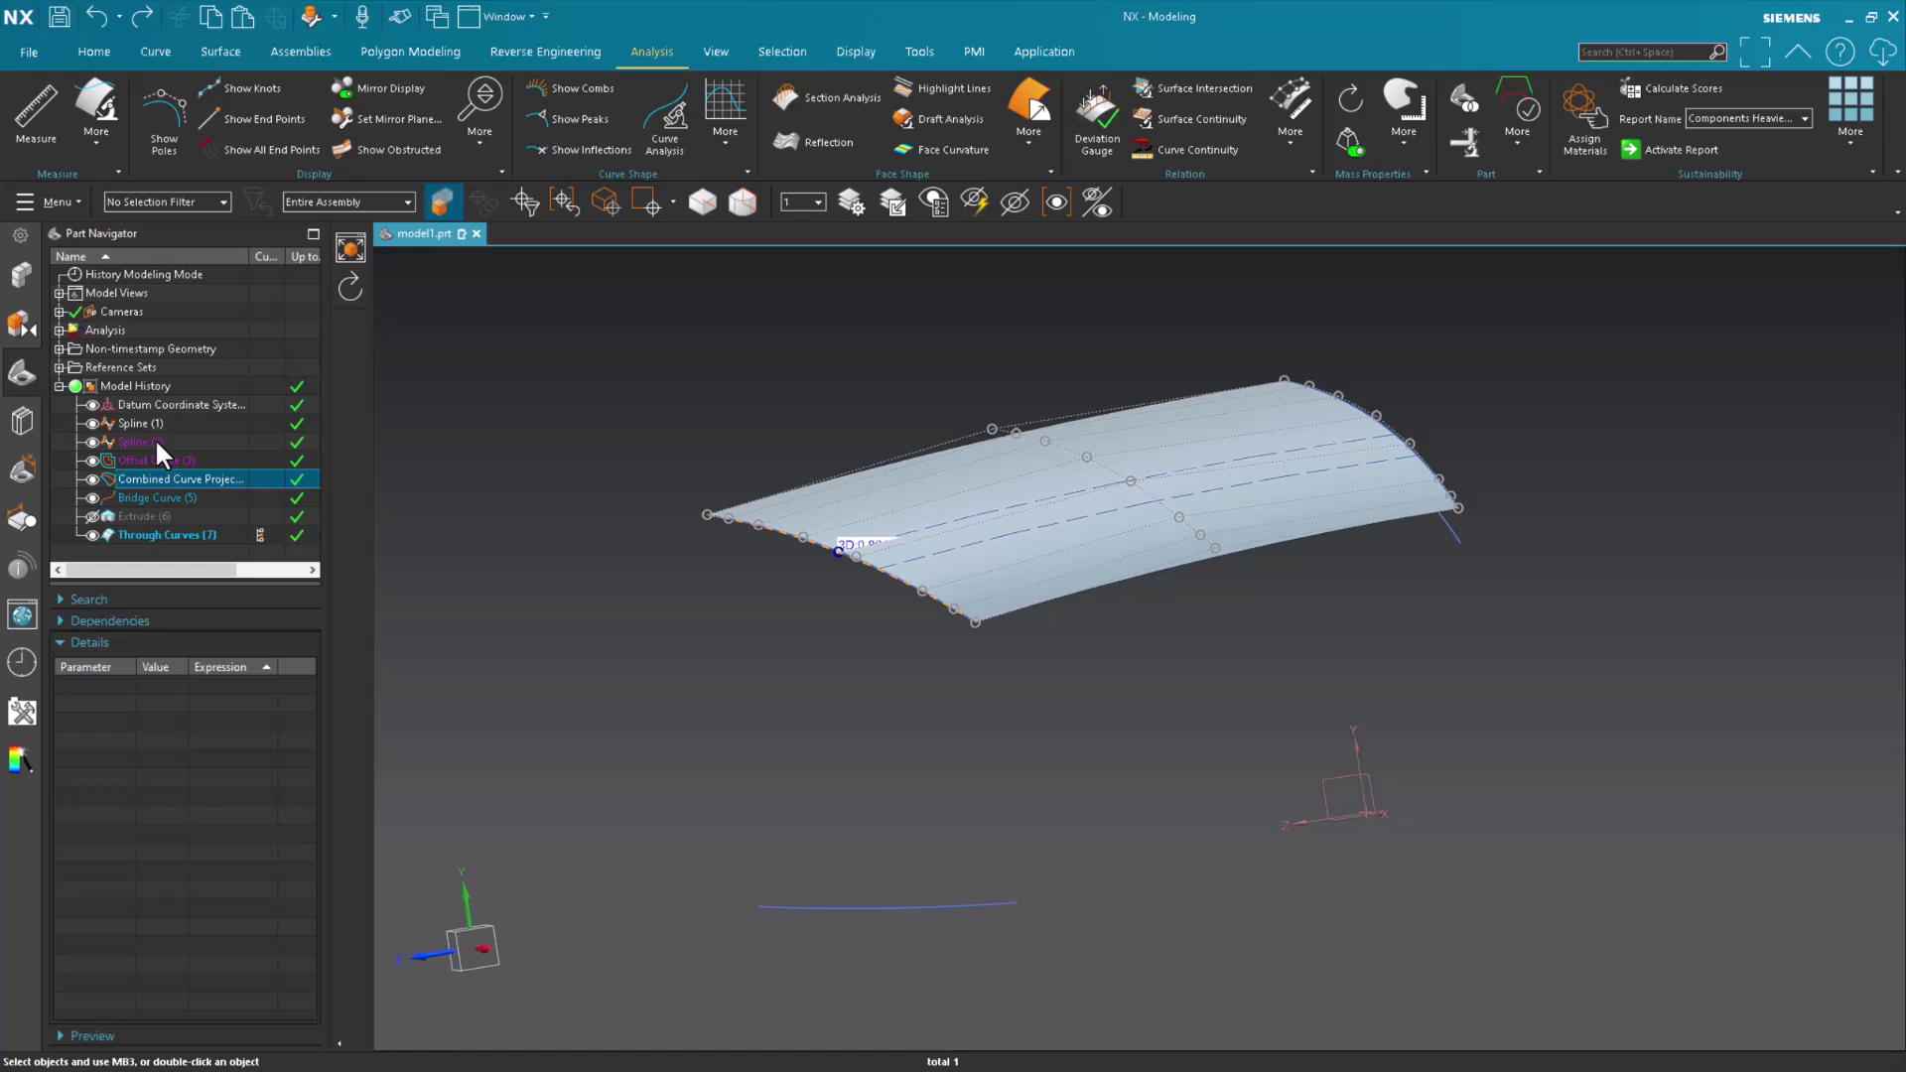
{"action": "key", "text": "Escape"}
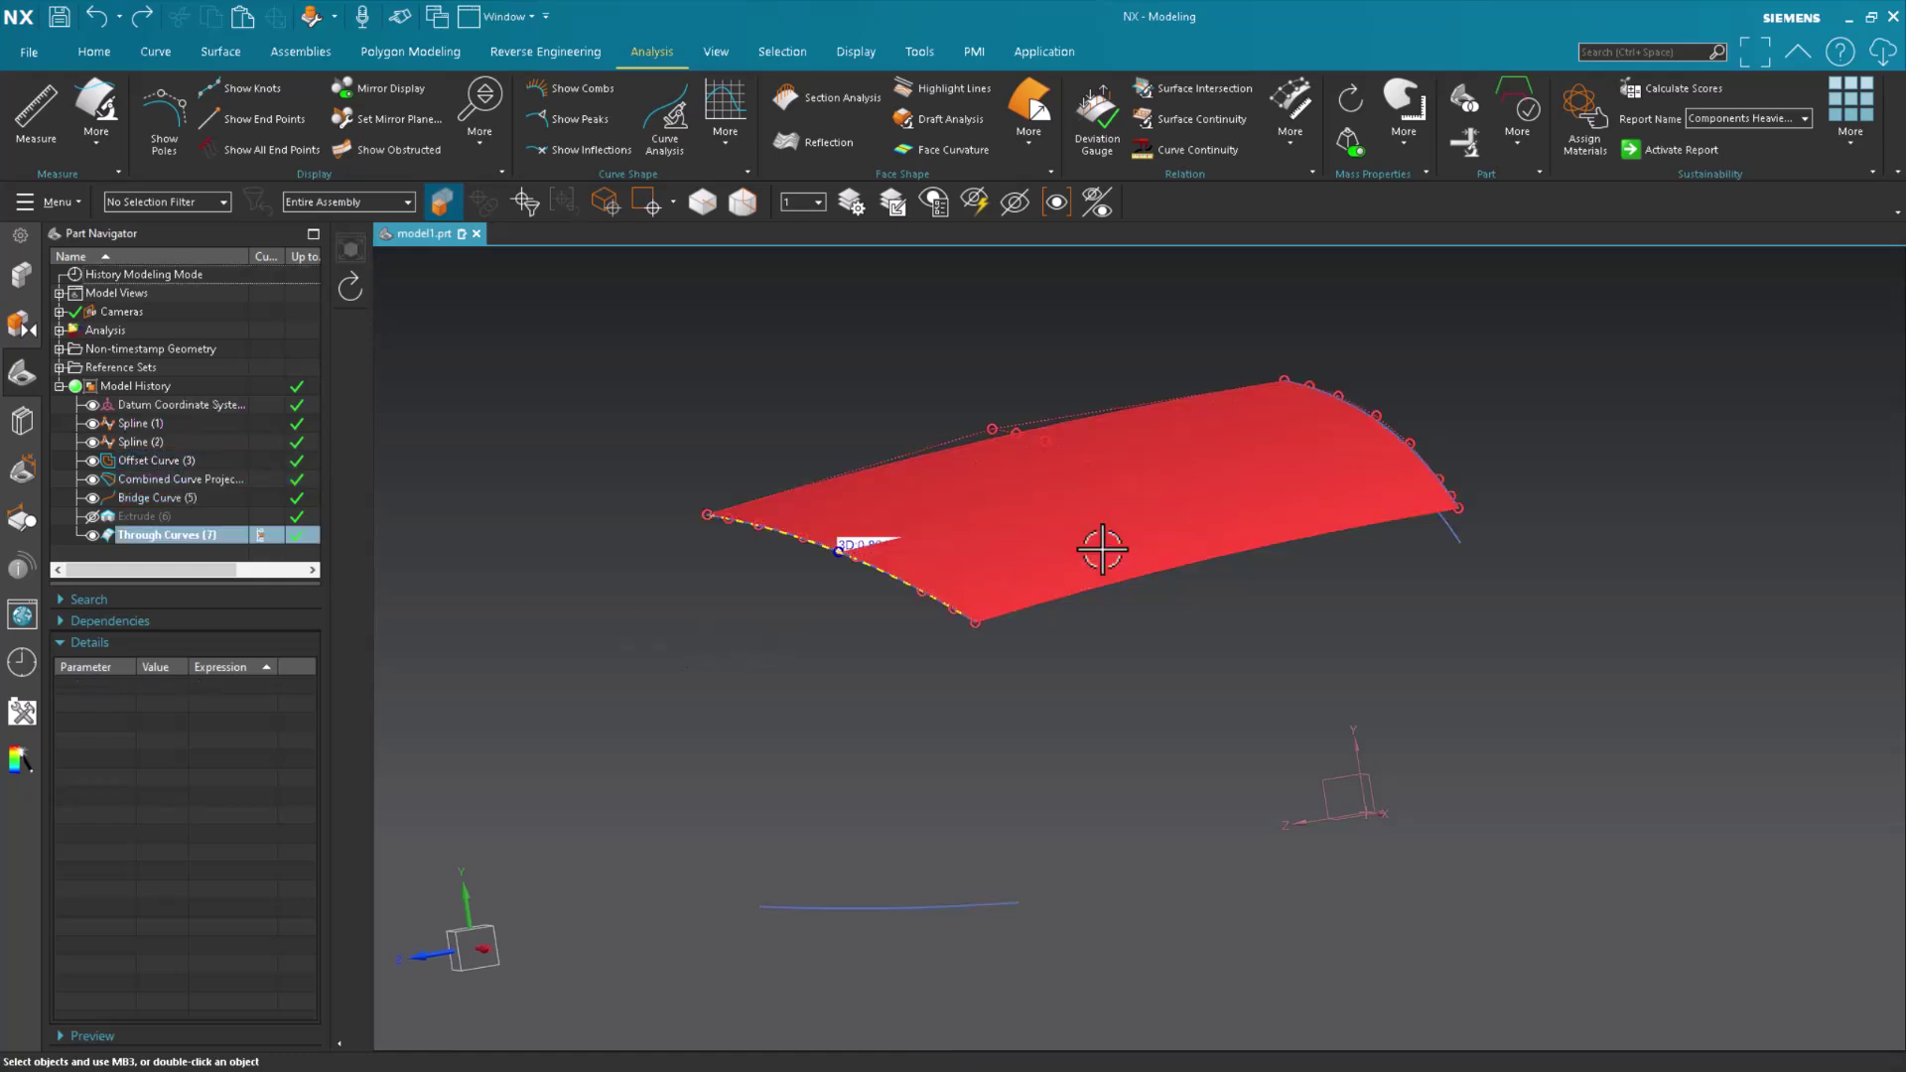
{"action": "left_click", "coordinate": [90, 536]}
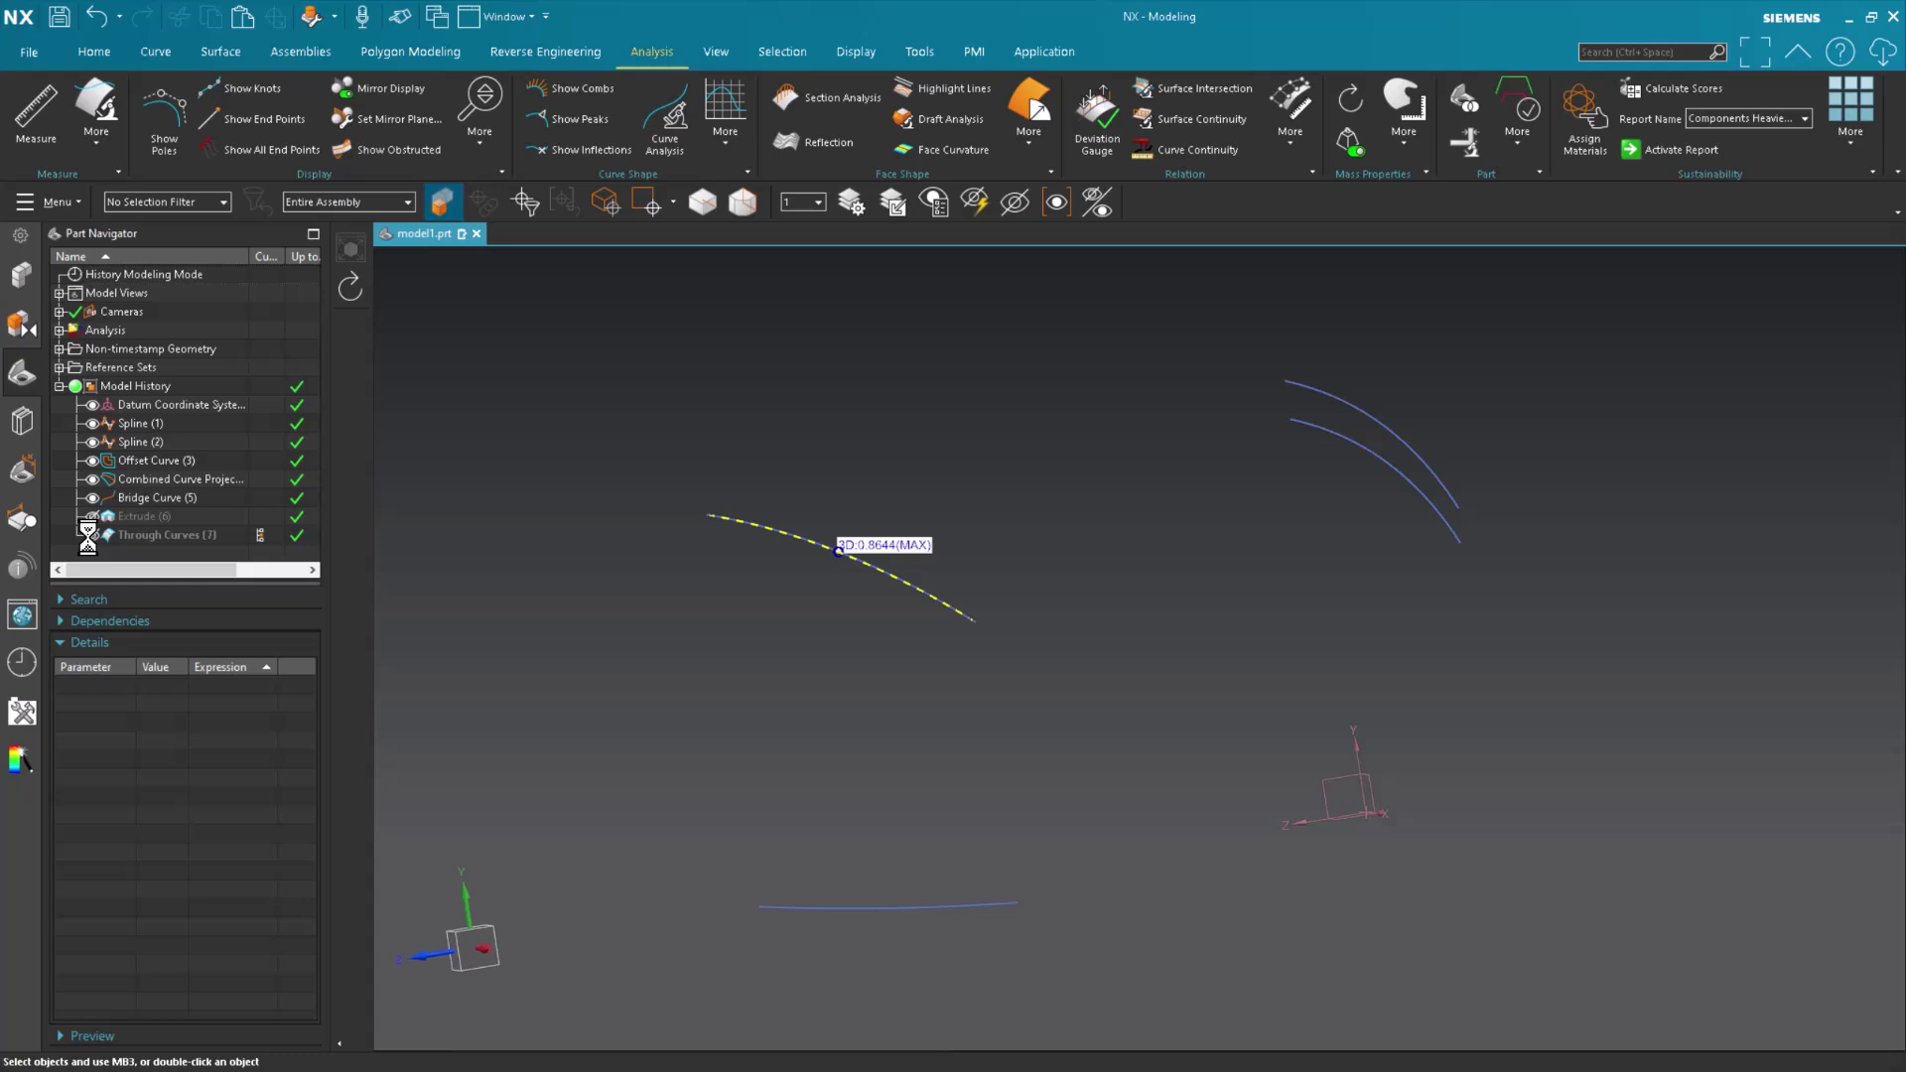
{"action": "left_click", "coordinate": [92, 497]}
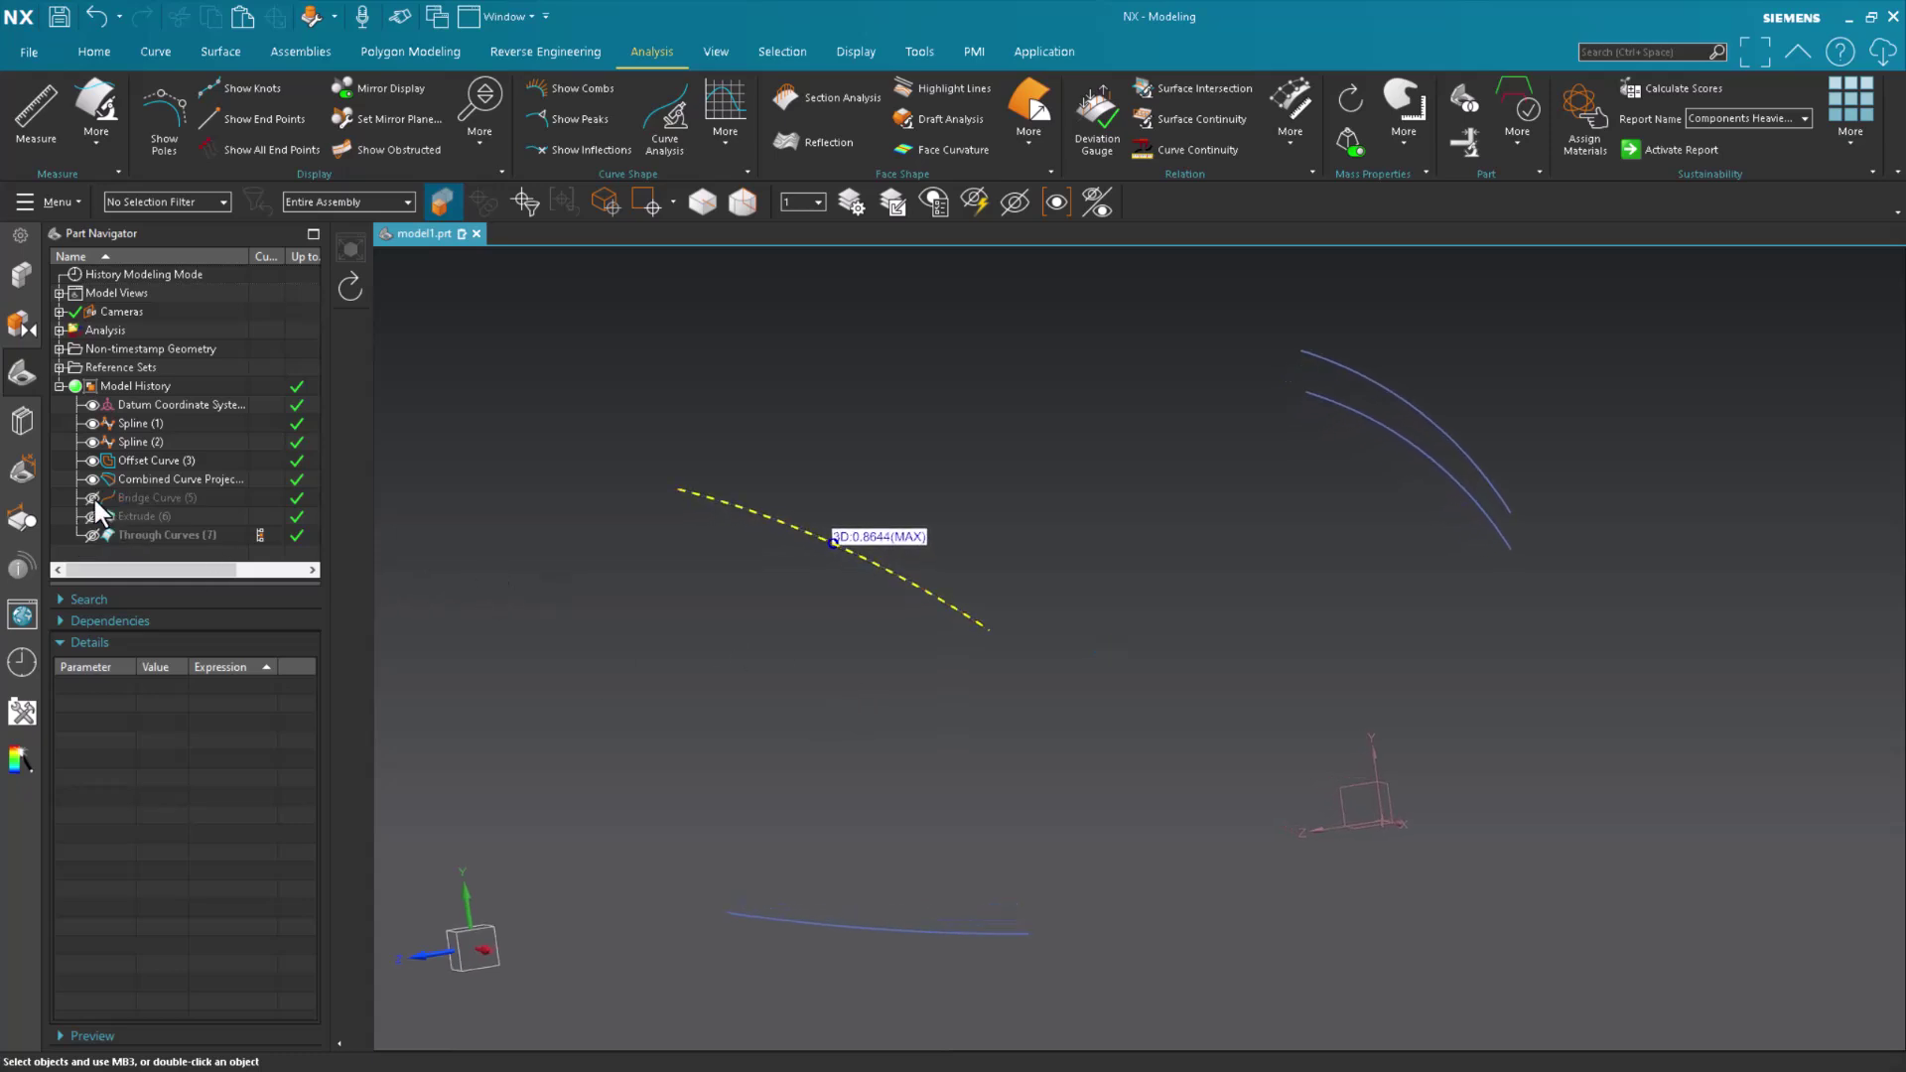
- Display the poles and knots of the Combined Curve Projection
{"action": "scroll", "coordinate": [978, 732], "scroll_direction": "up", "scroll_amount": 3}
{"action": "left_click", "coordinate": [1012, 632]}
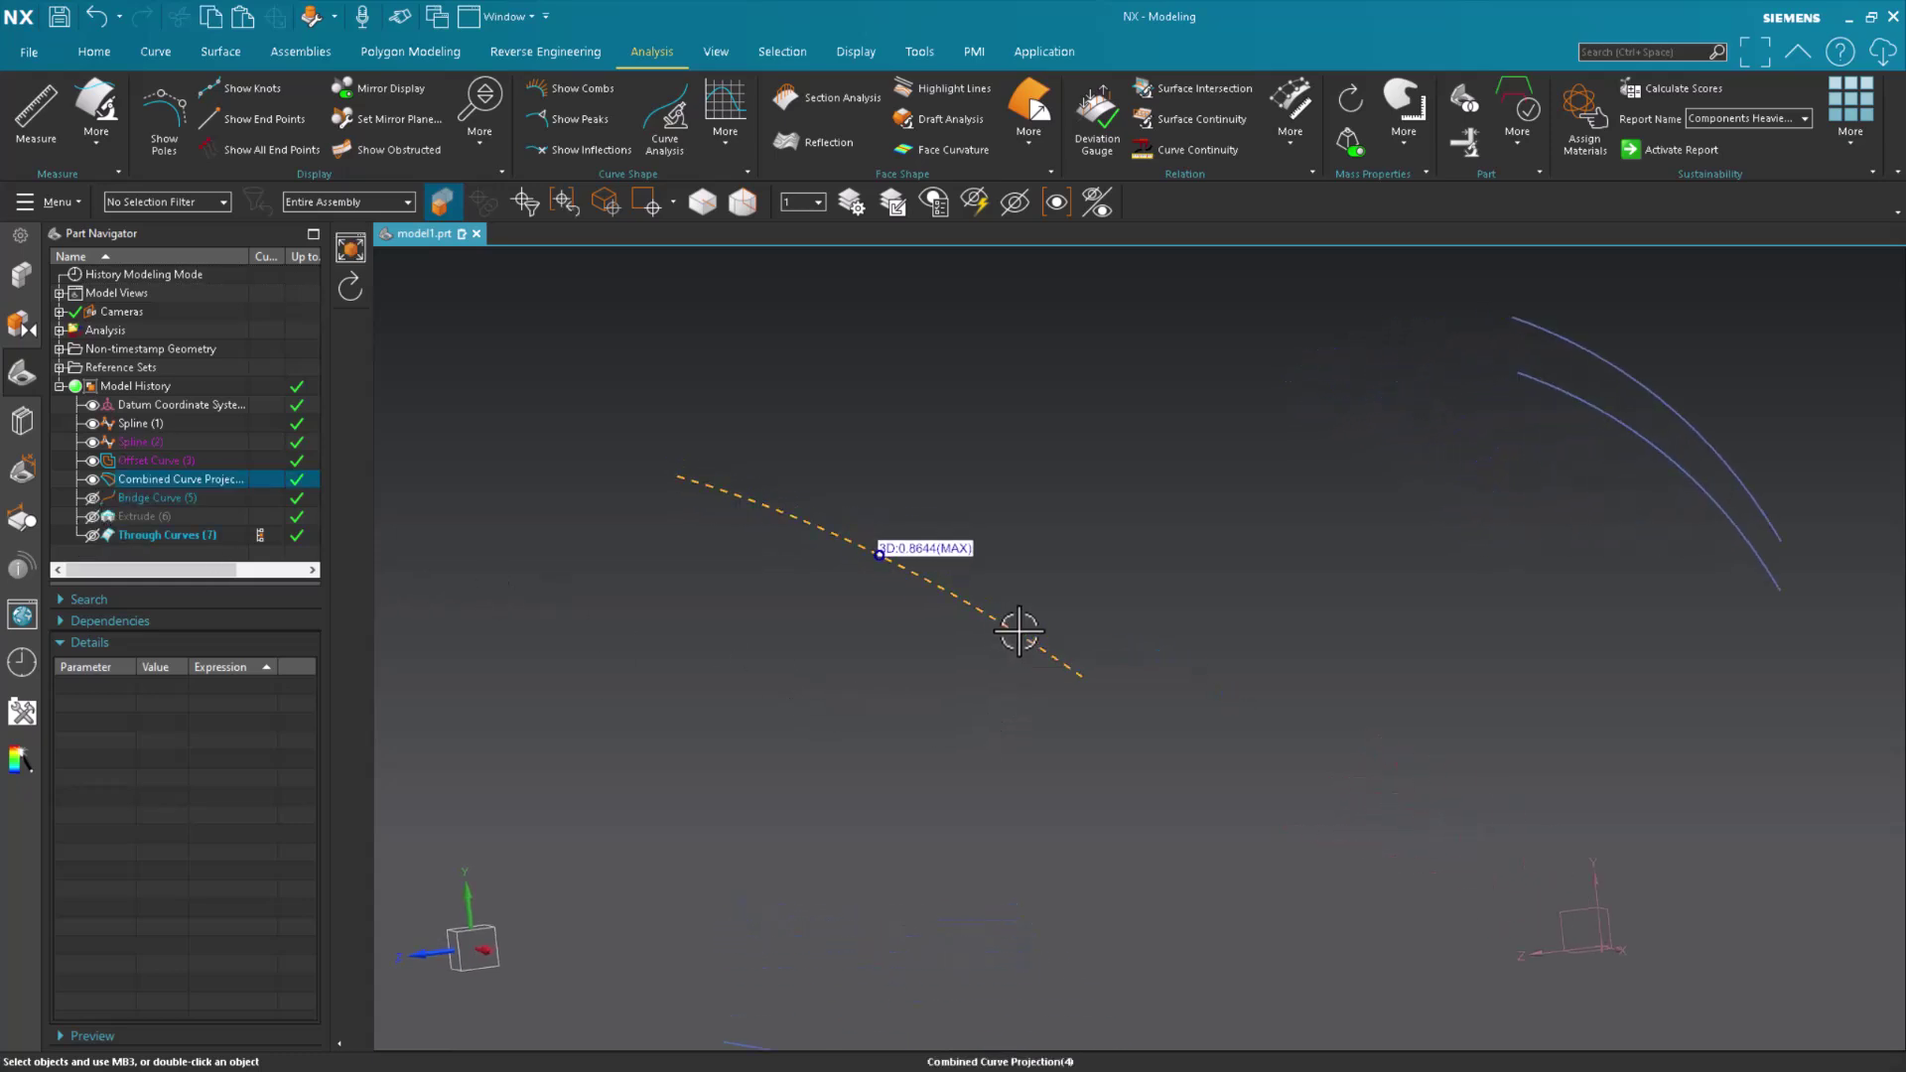
{"action": "left_click", "coordinate": [182, 117]}
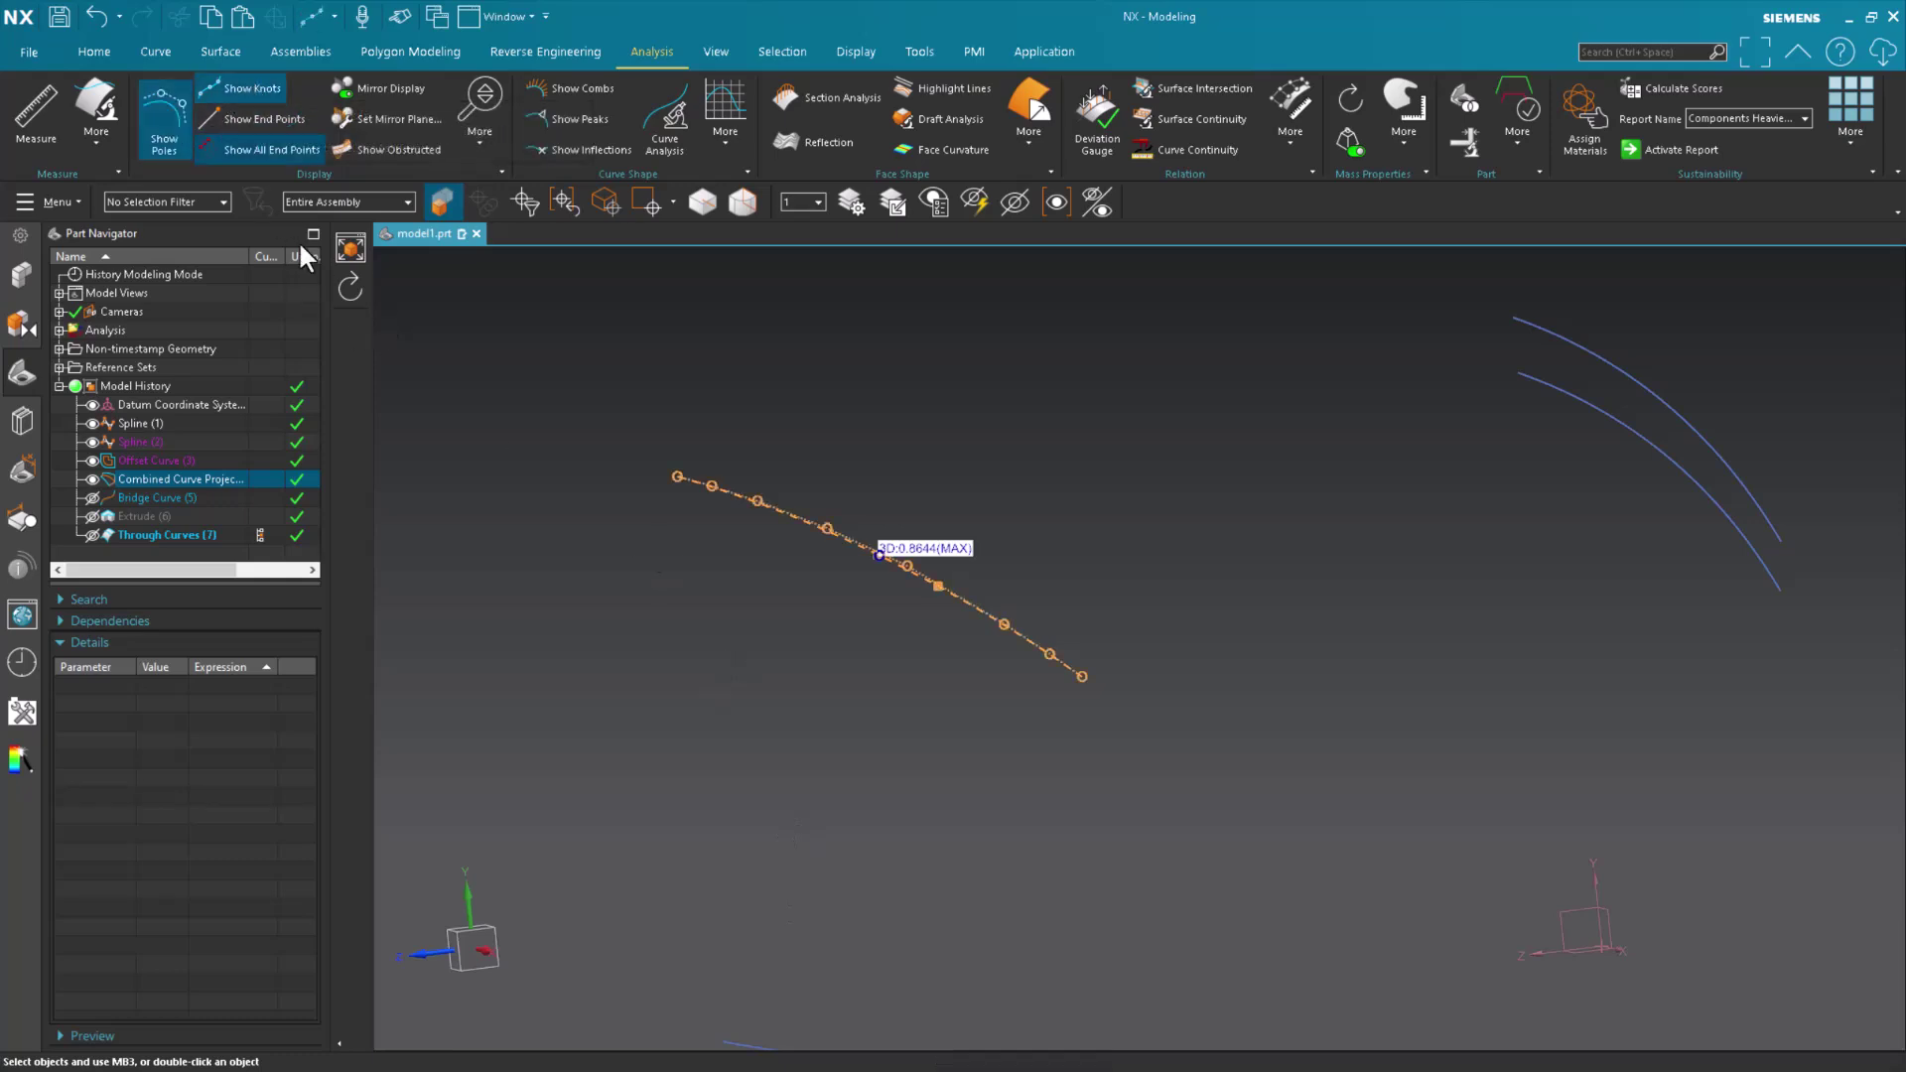
{"action": "key", "text": "Escape"}
{"action": "middle_click_drag", "start_coordinate": [621, 673], "coordinate": [625, 676]}
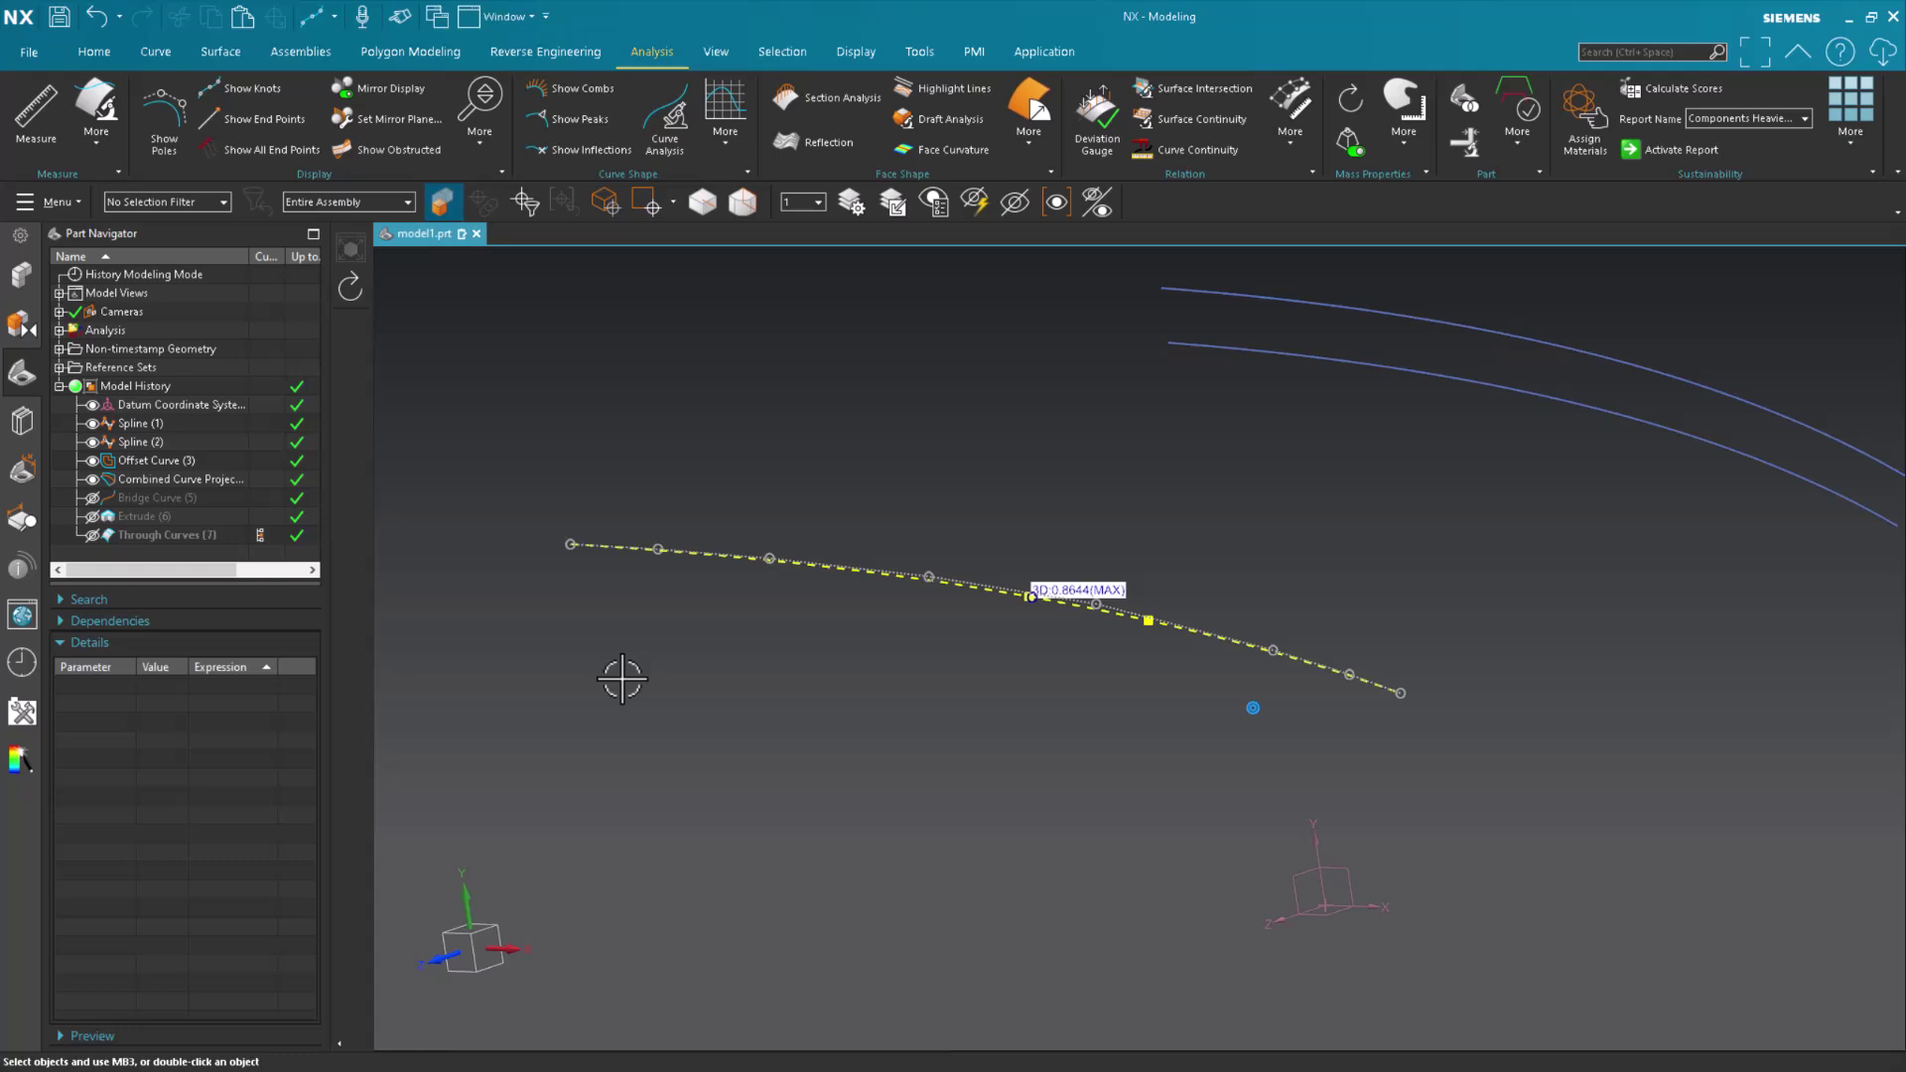
- Hide the Dynamic Deviation gauge listed under the Analysis objects
{"action": "left_click", "coordinate": [60, 330]}
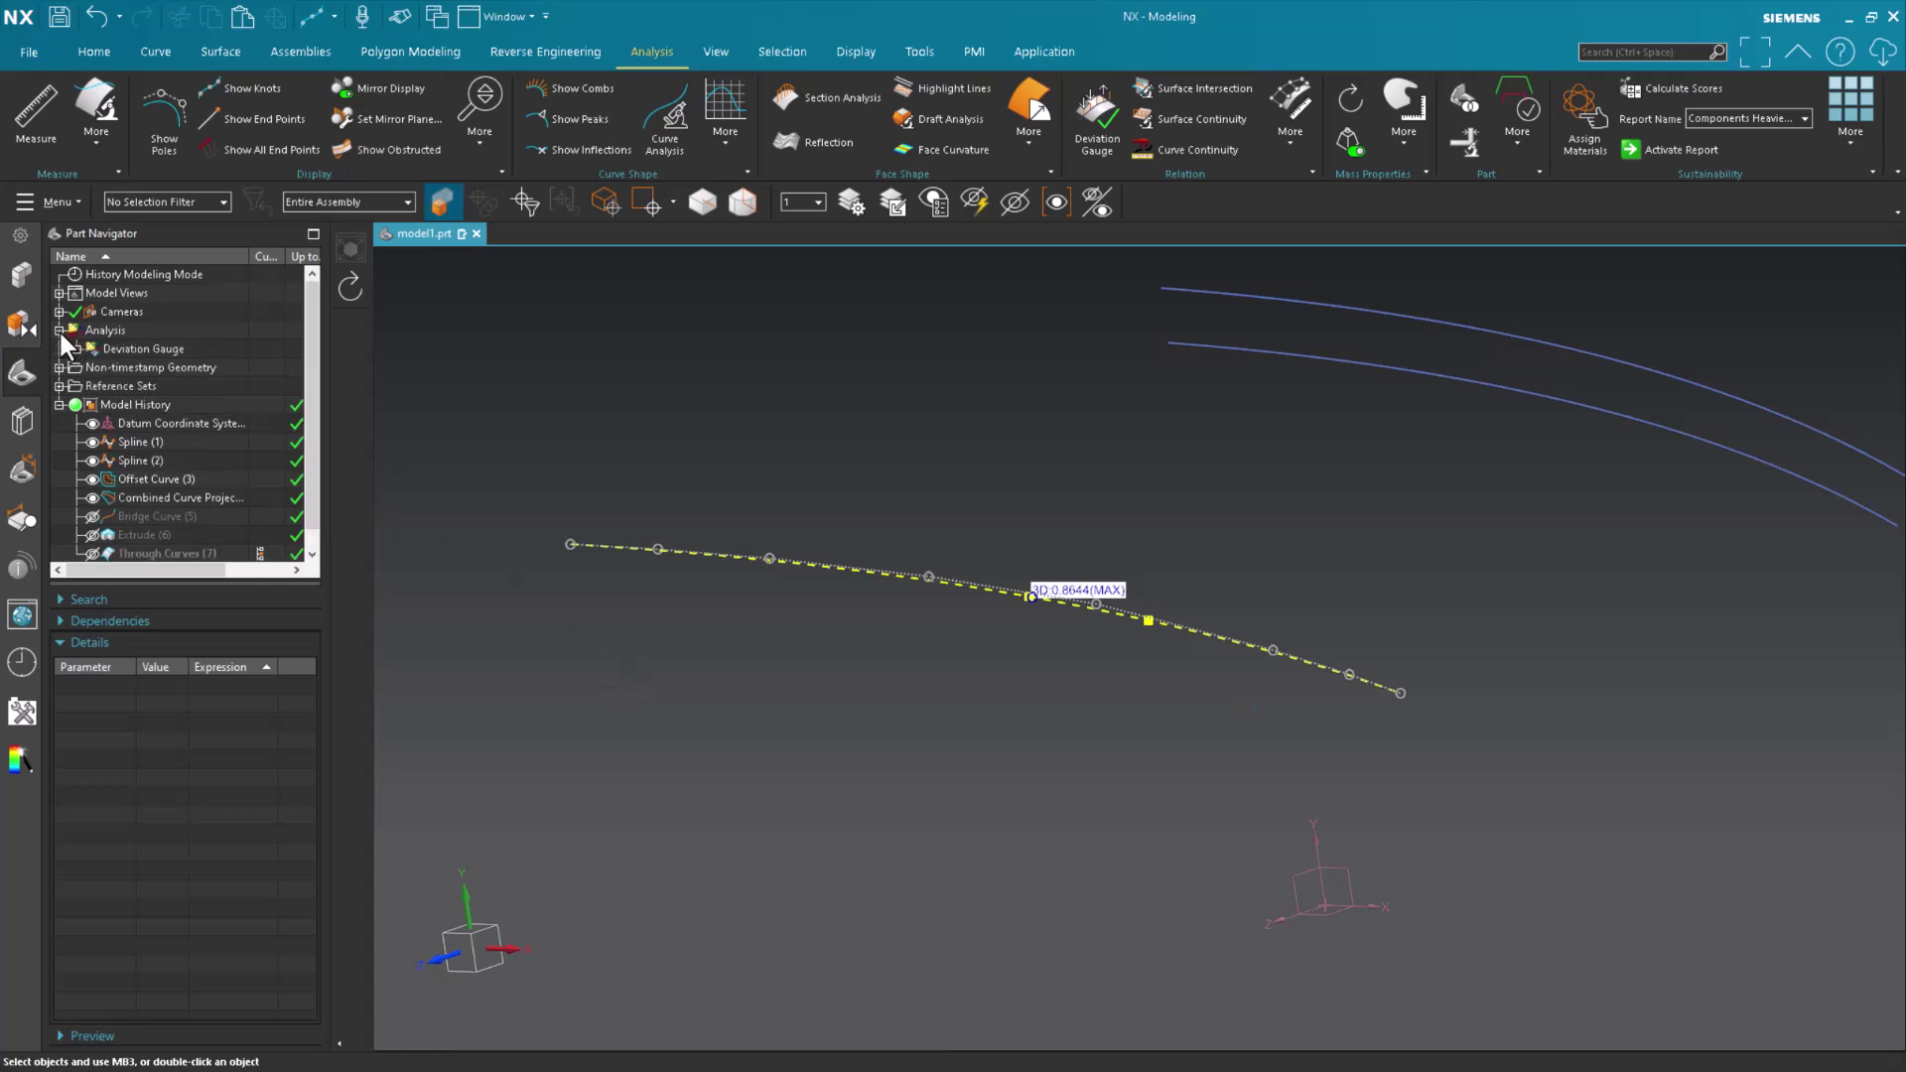
{"action": "left_click", "coordinate": [76, 349]}
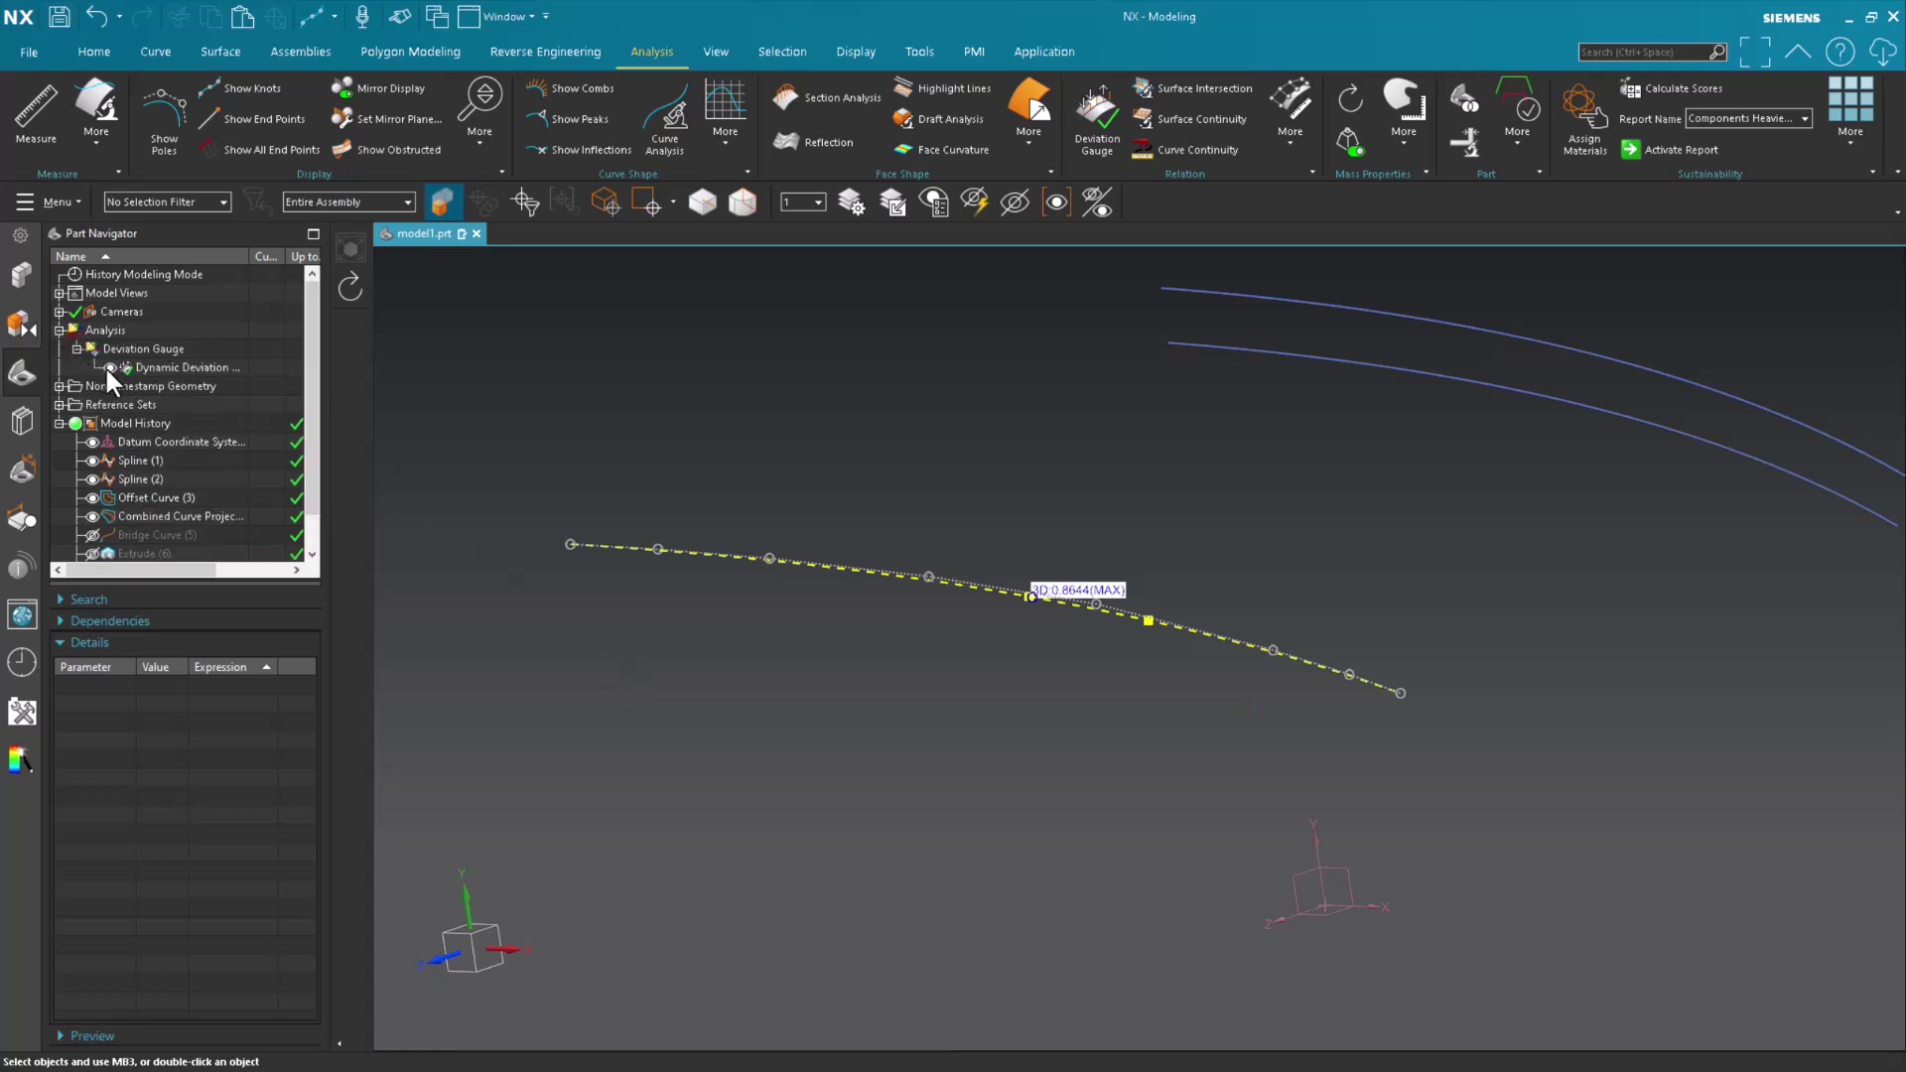
{"action": "left_click", "coordinate": [108, 368]}
- Display the poles and knots of Spline (2)
{"action": "scroll", "coordinate": [944, 438], "scroll_direction": "down", "scroll_amount": 3}
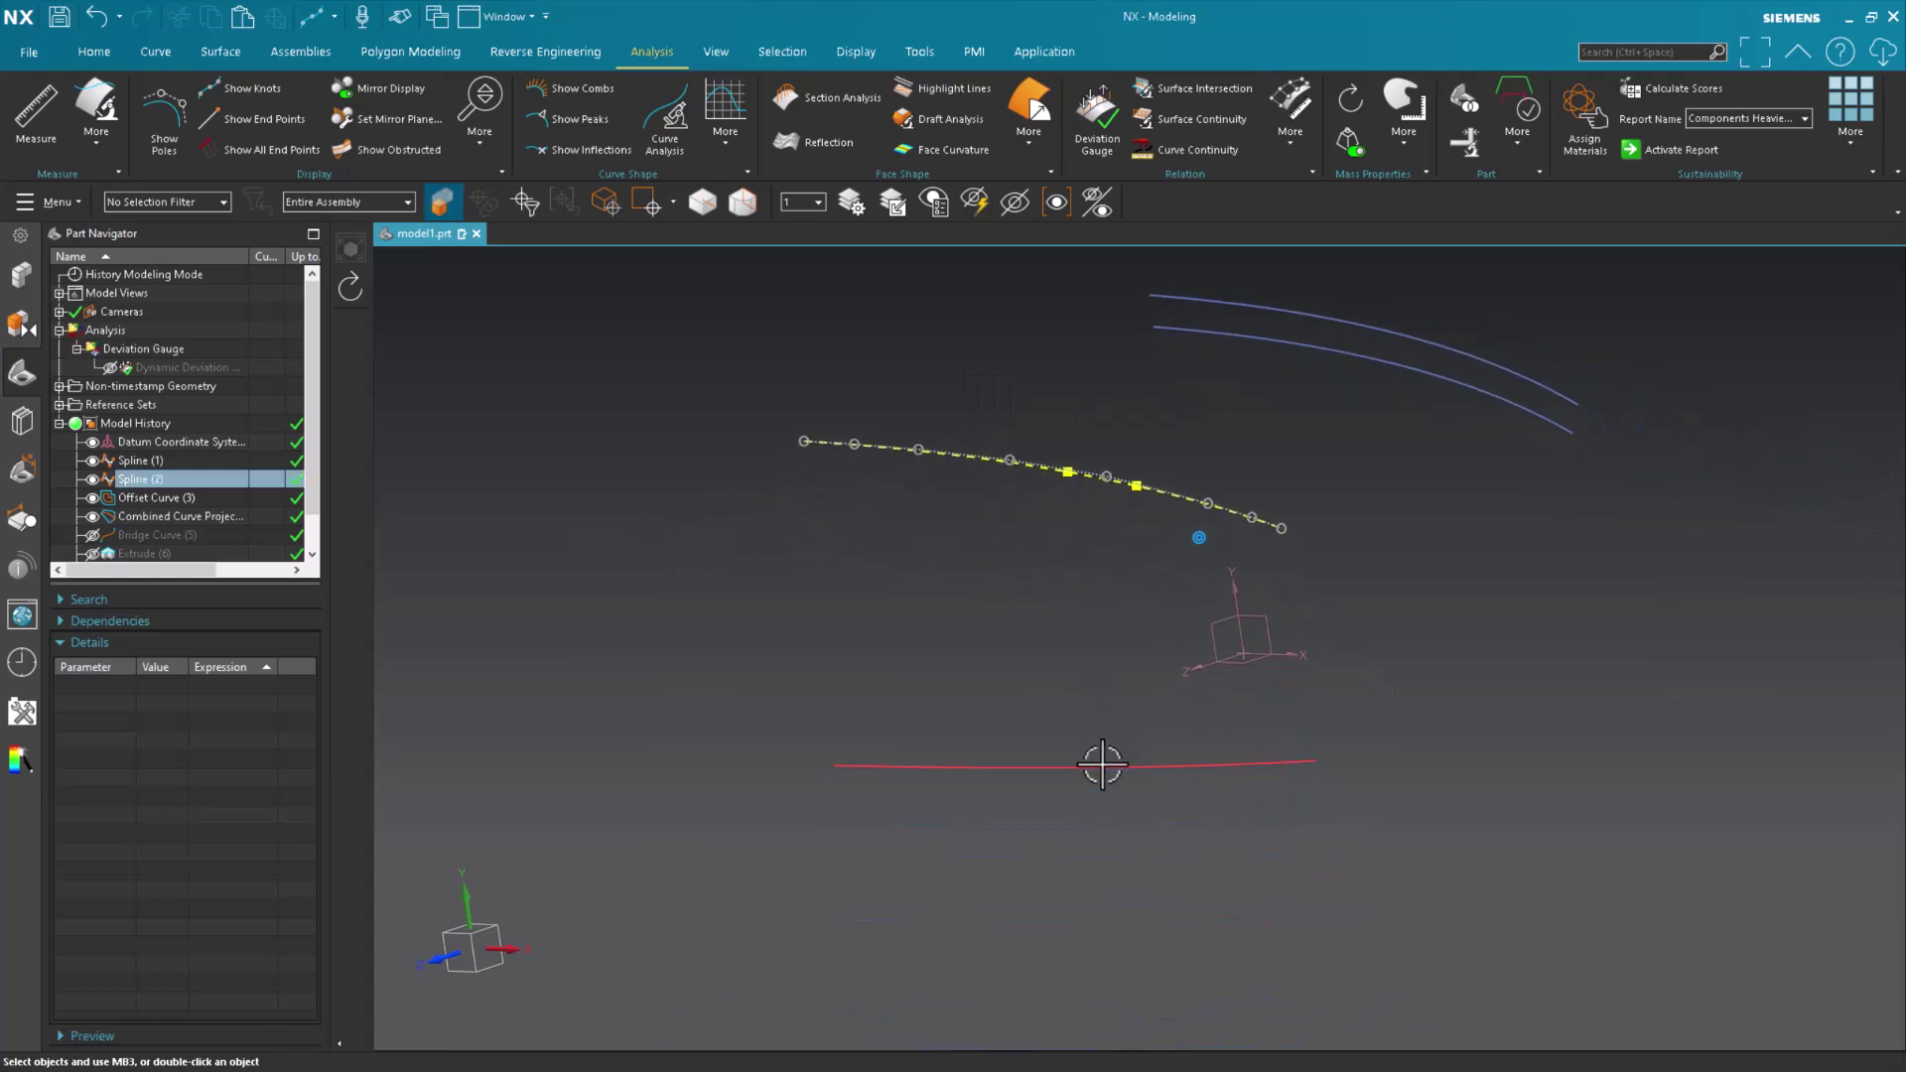
{"action": "left_click", "coordinate": [1098, 765]}
{"action": "left_click", "coordinate": [180, 117]}
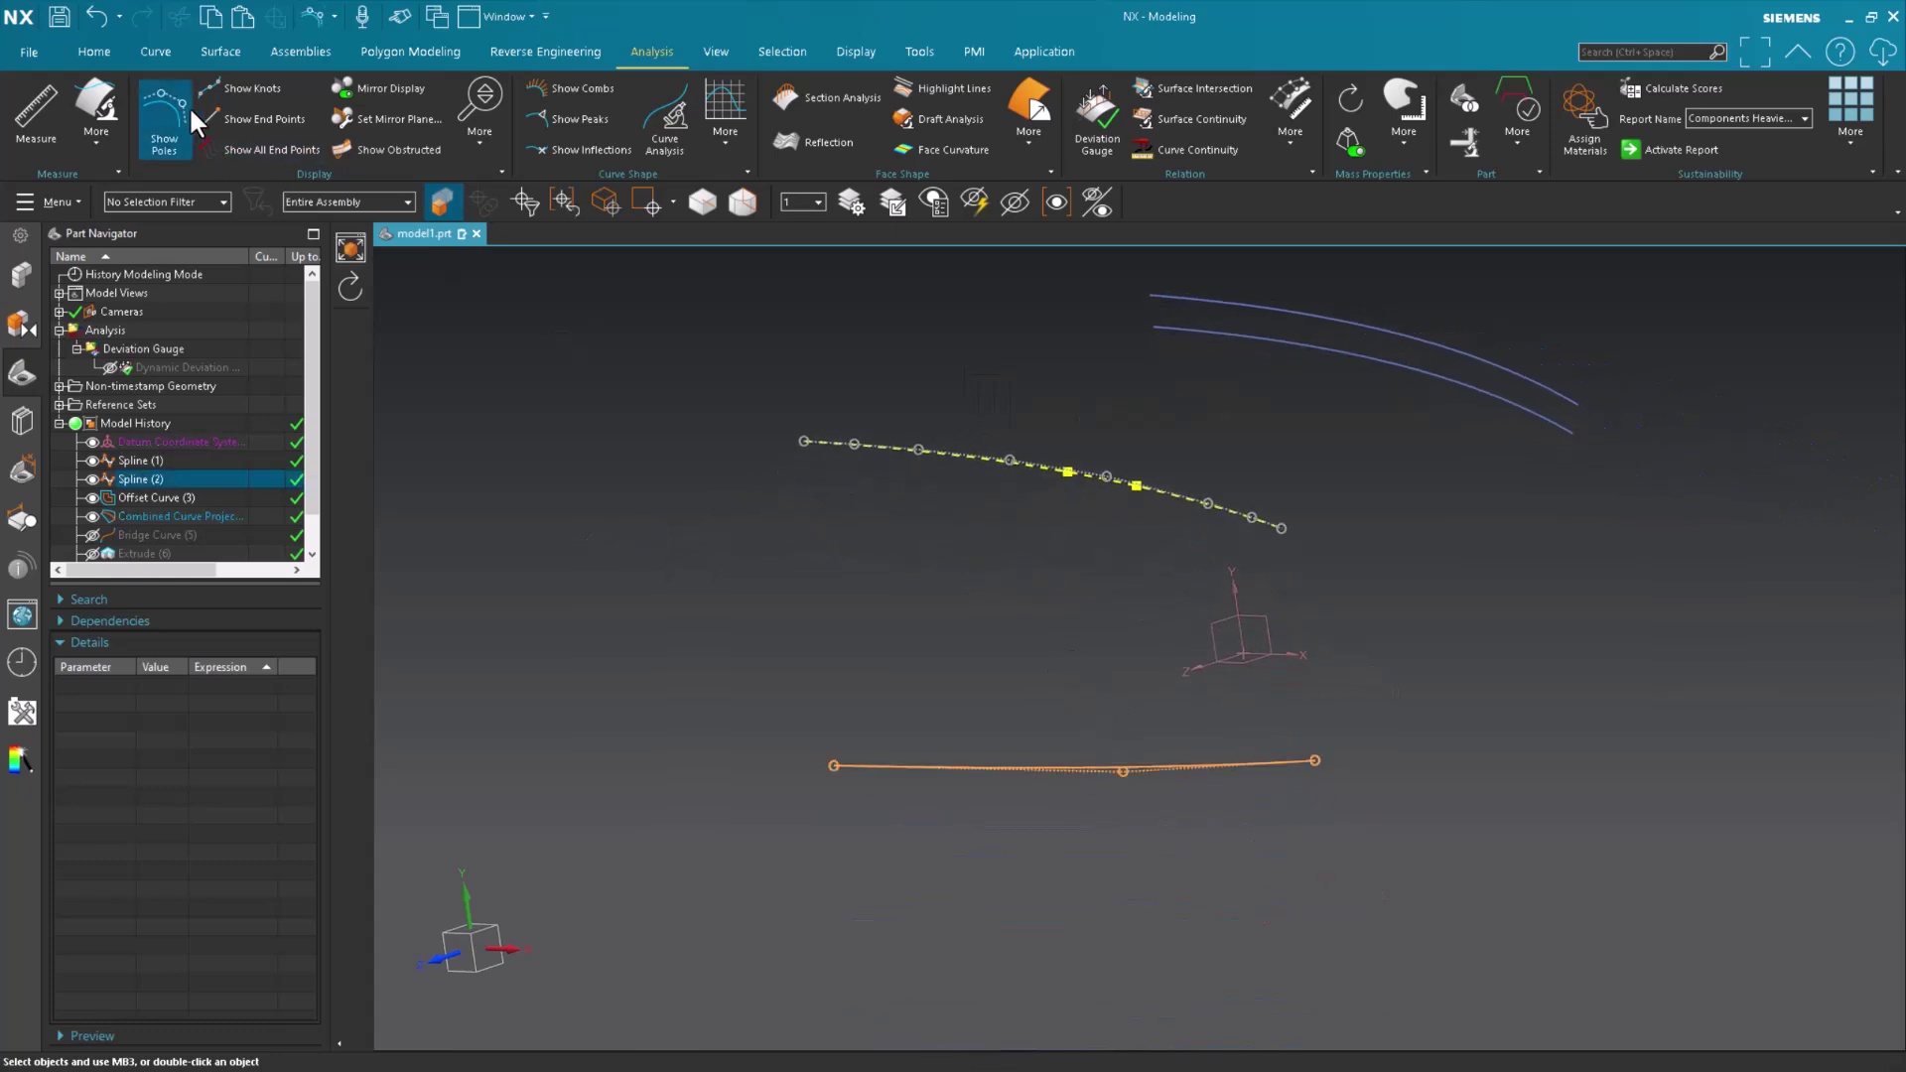
{"action": "left_click", "coordinate": [250, 88]}
{"action": "key", "text": "Escape"}
{"action": "middle_click_drag", "start_coordinate": [834, 581], "coordinate": [1229, 553]}
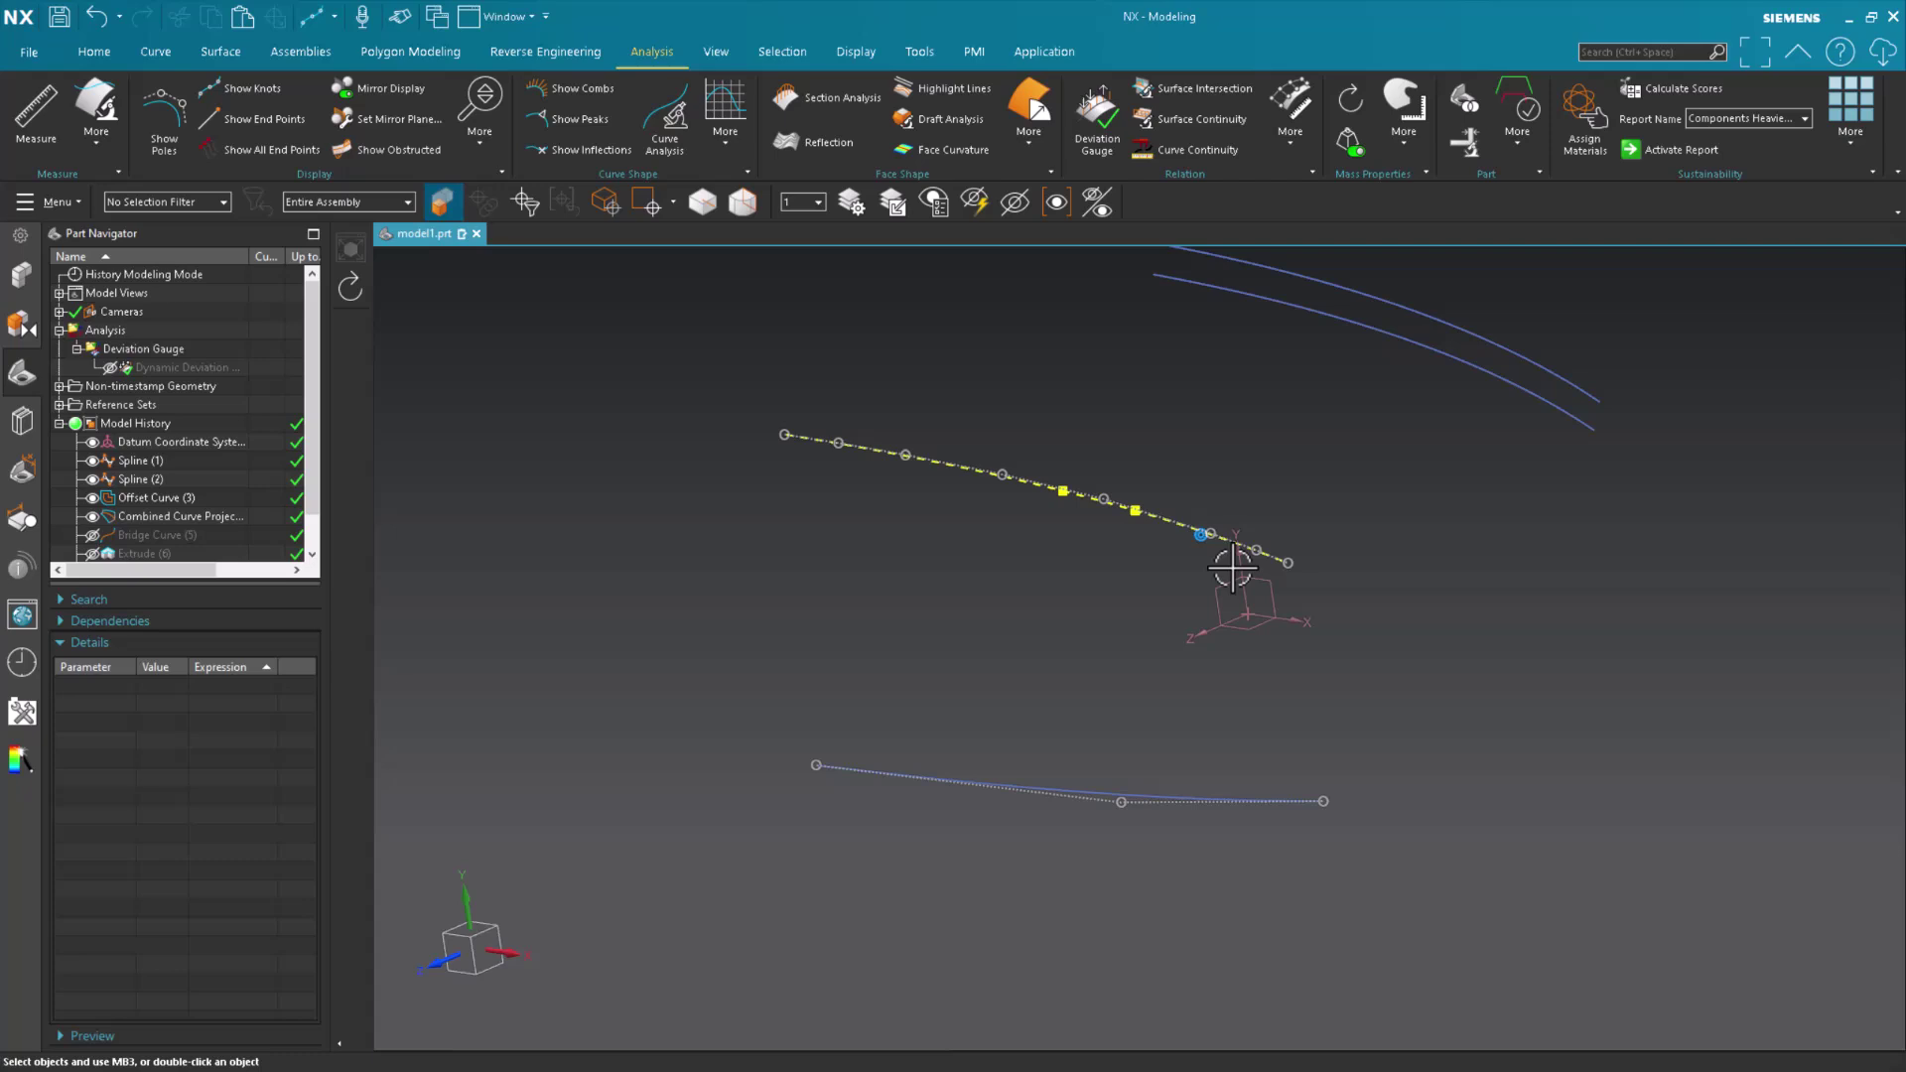
- Display the control poles of Spline (1)
{"action": "left_click", "coordinate": [1533, 352]}
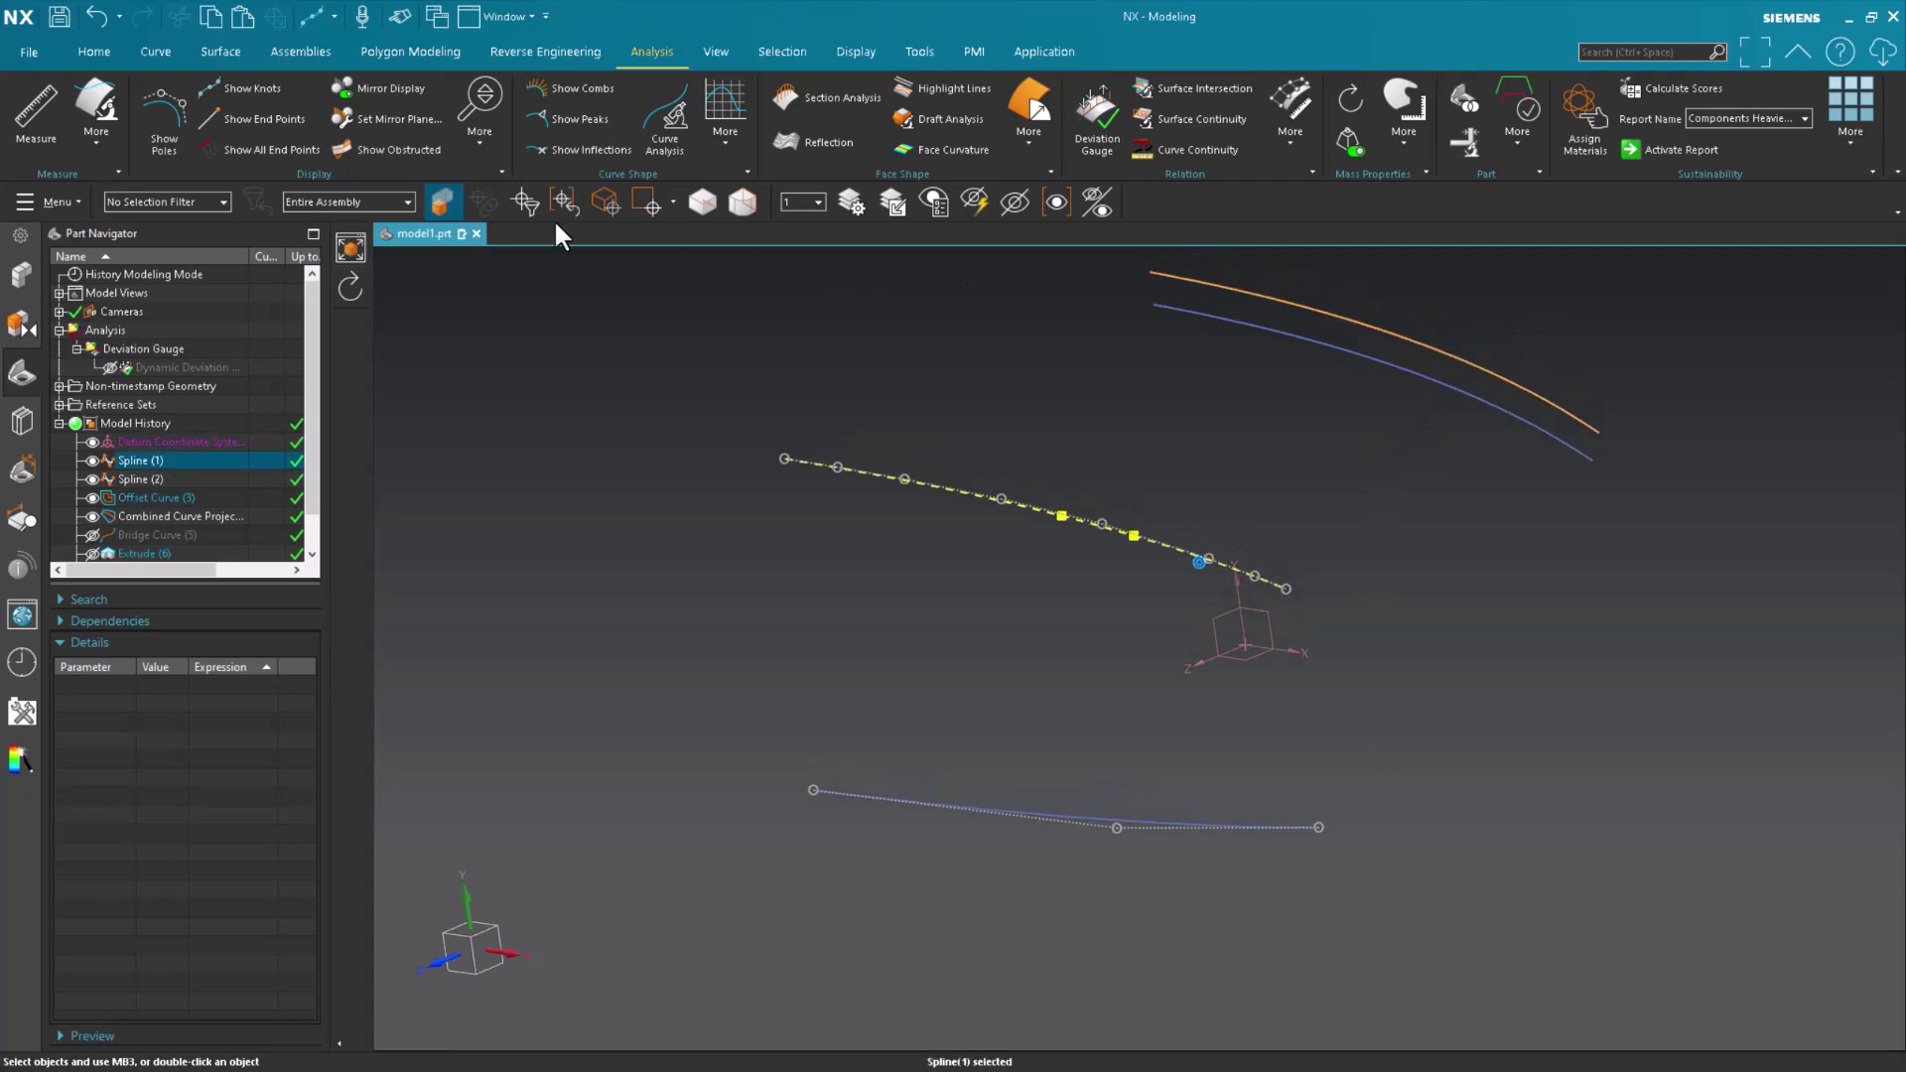
{"action": "left_click", "coordinate": [177, 113]}
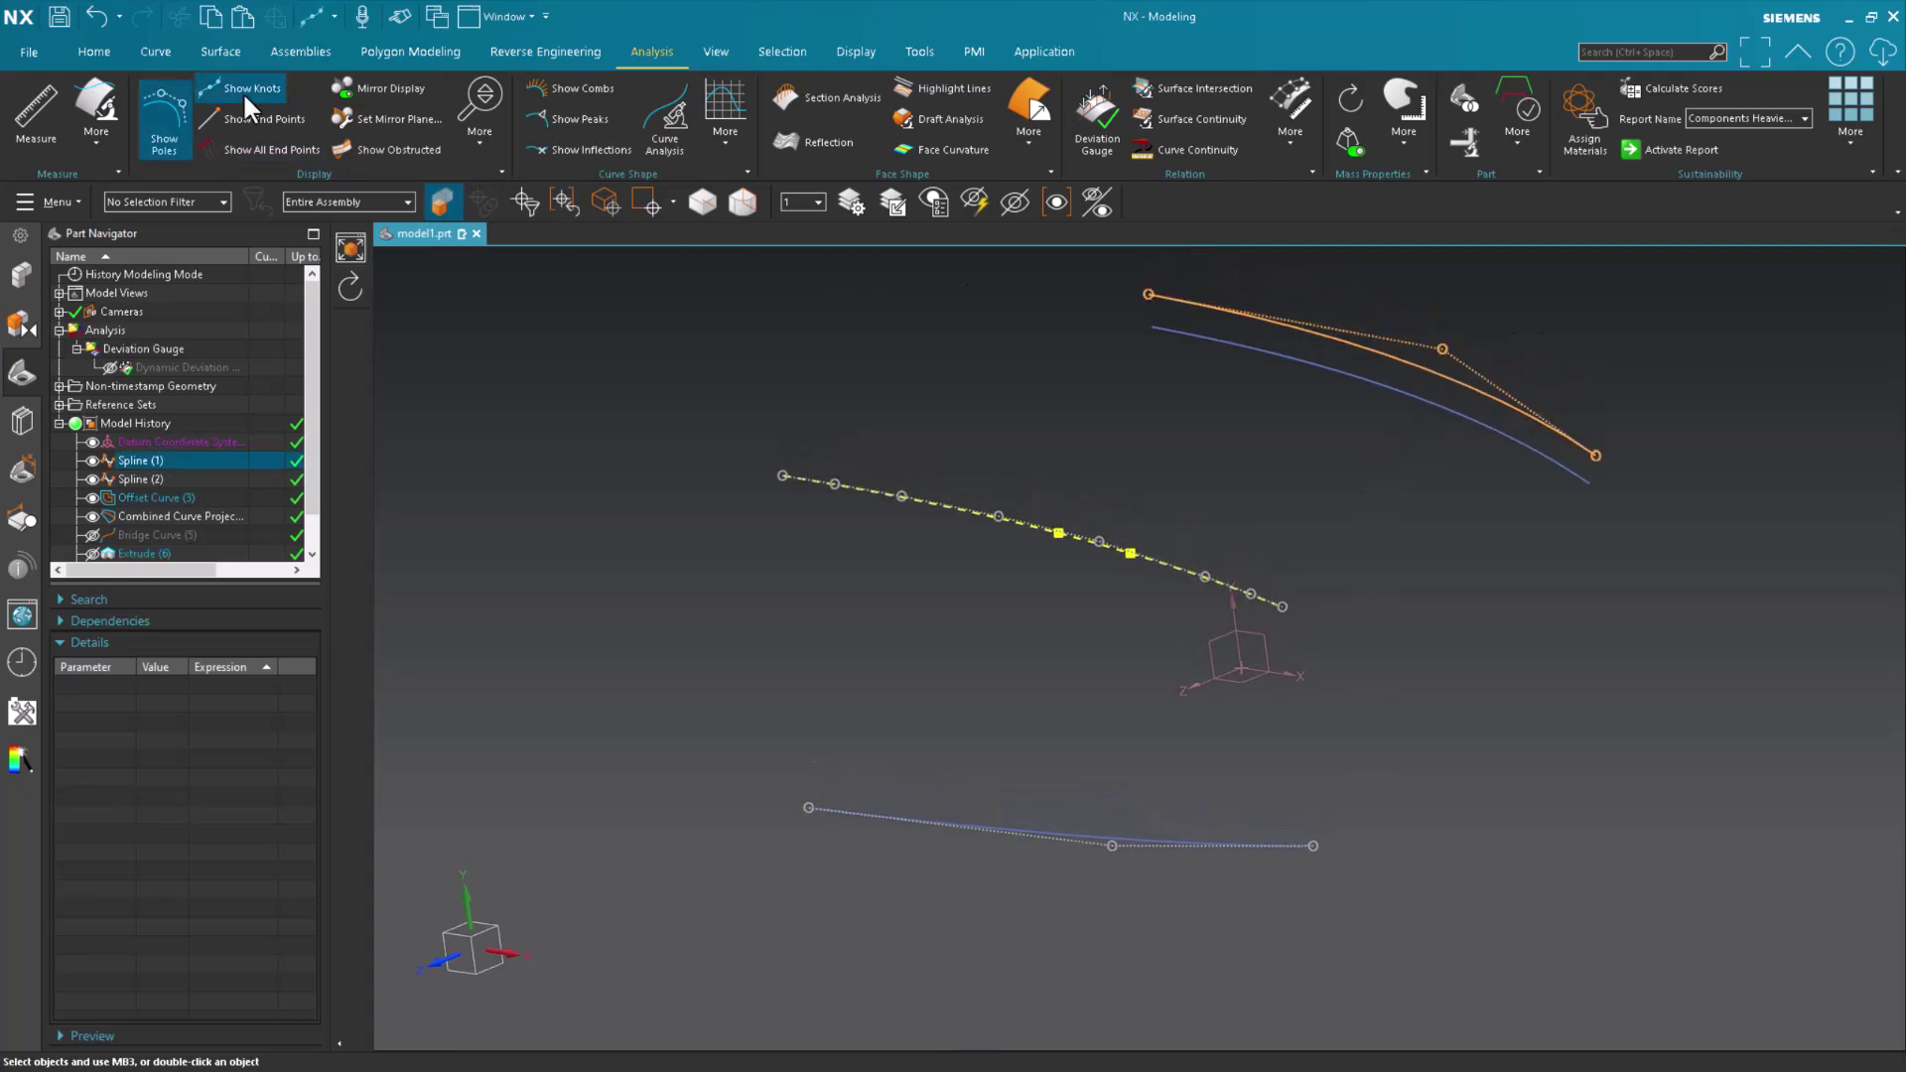
{"action": "key", "text": "Escape"}
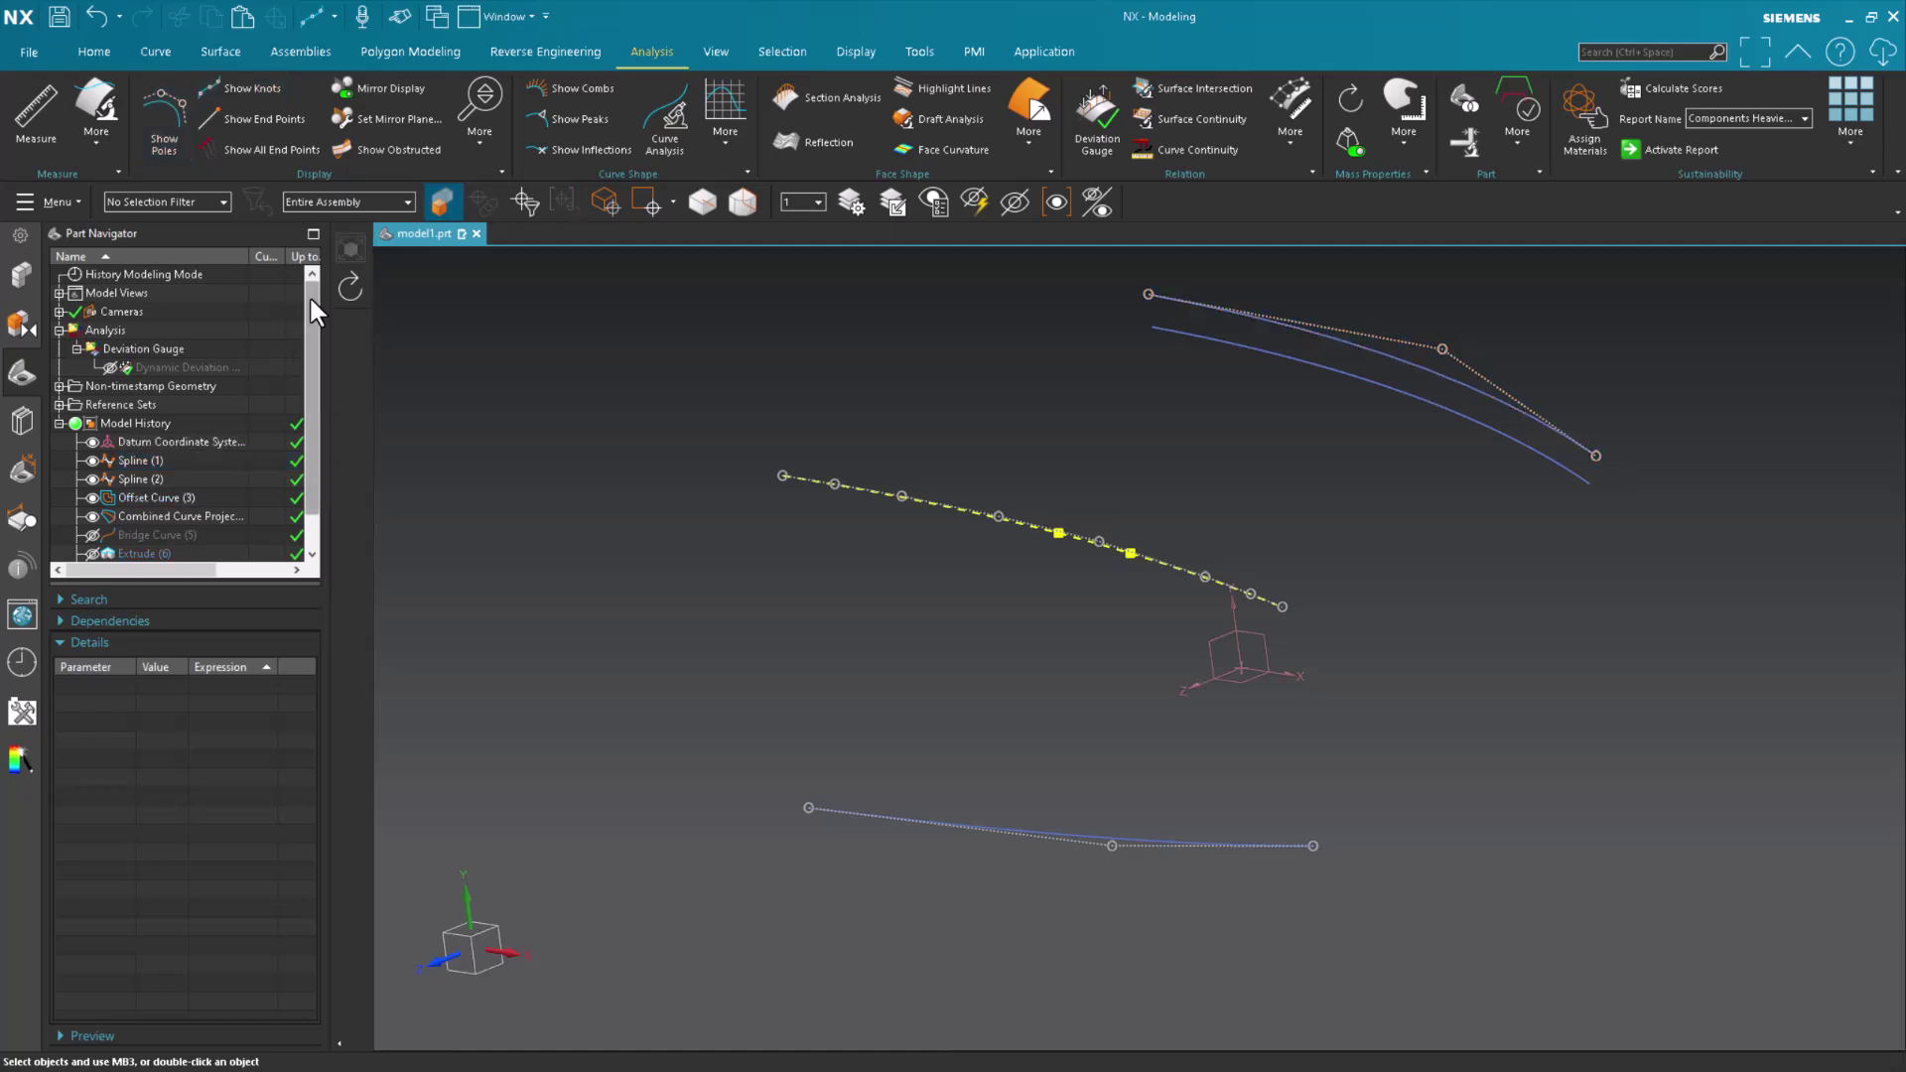
- Display the poles and knots of Offset Curve (3)
{"action": "left_click", "coordinate": [1261, 350]}
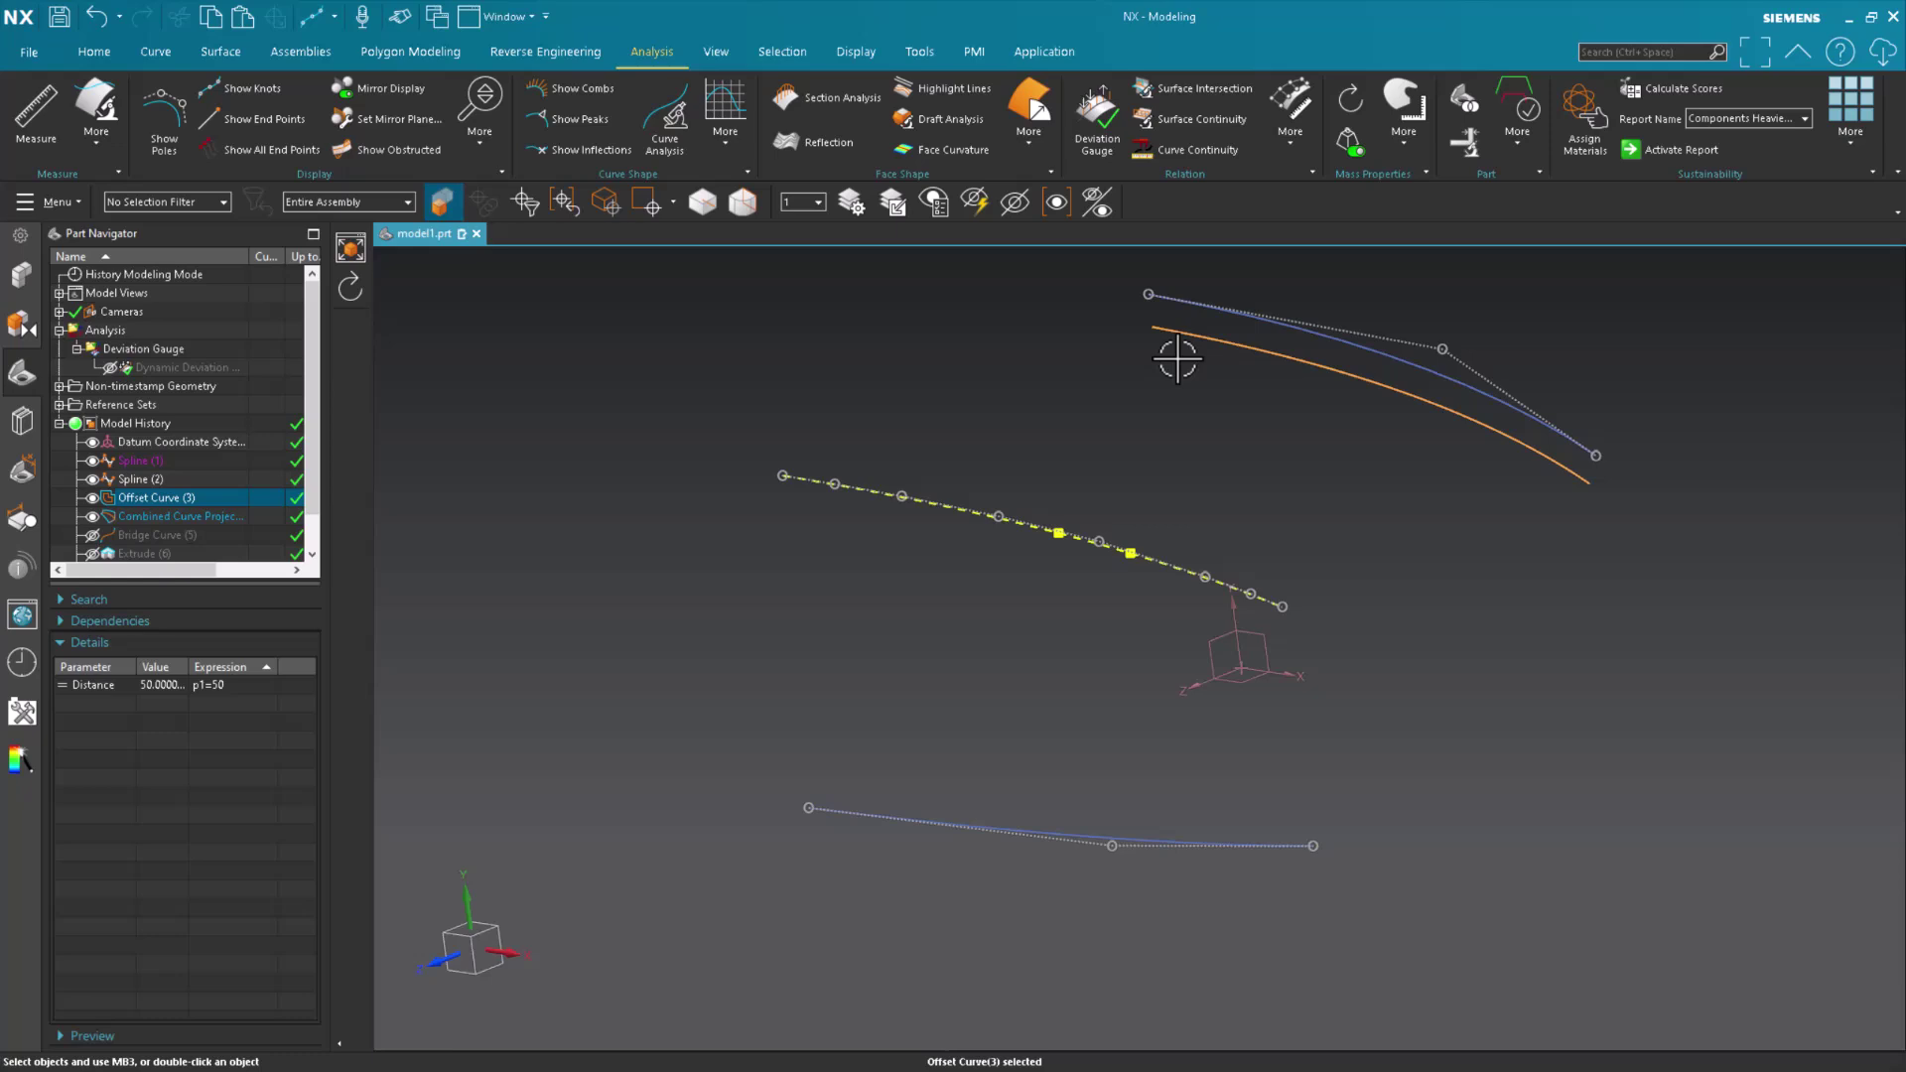
{"action": "left_click", "coordinate": [164, 117]}
{"action": "left_click", "coordinate": [245, 88]}
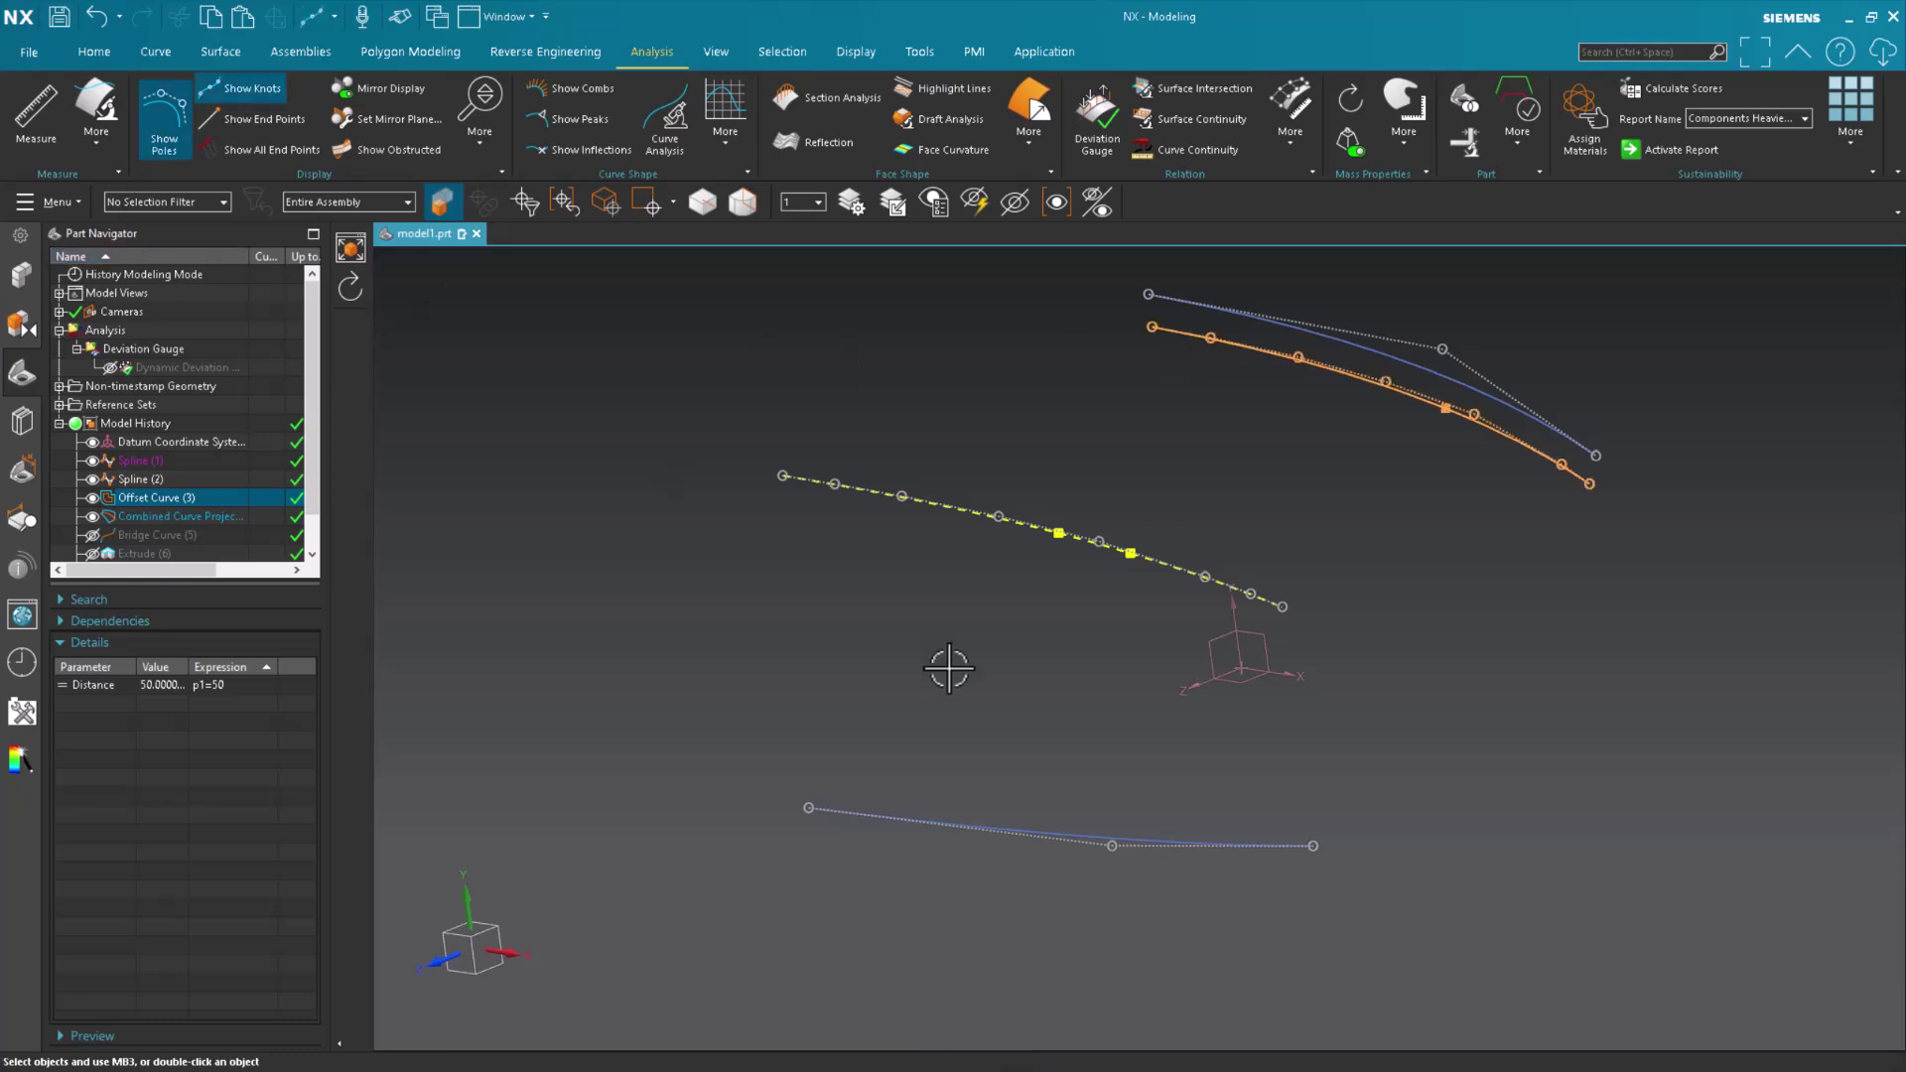
{"action": "key", "text": "Escape"}
- Show Bridge Curve (5) again and briefly display the Dynamic Deviation gauge to compare it with the Combined Curve Projection
{"action": "scroll", "coordinate": [953, 680], "scroll_direction": "up", "scroll_amount": 2}
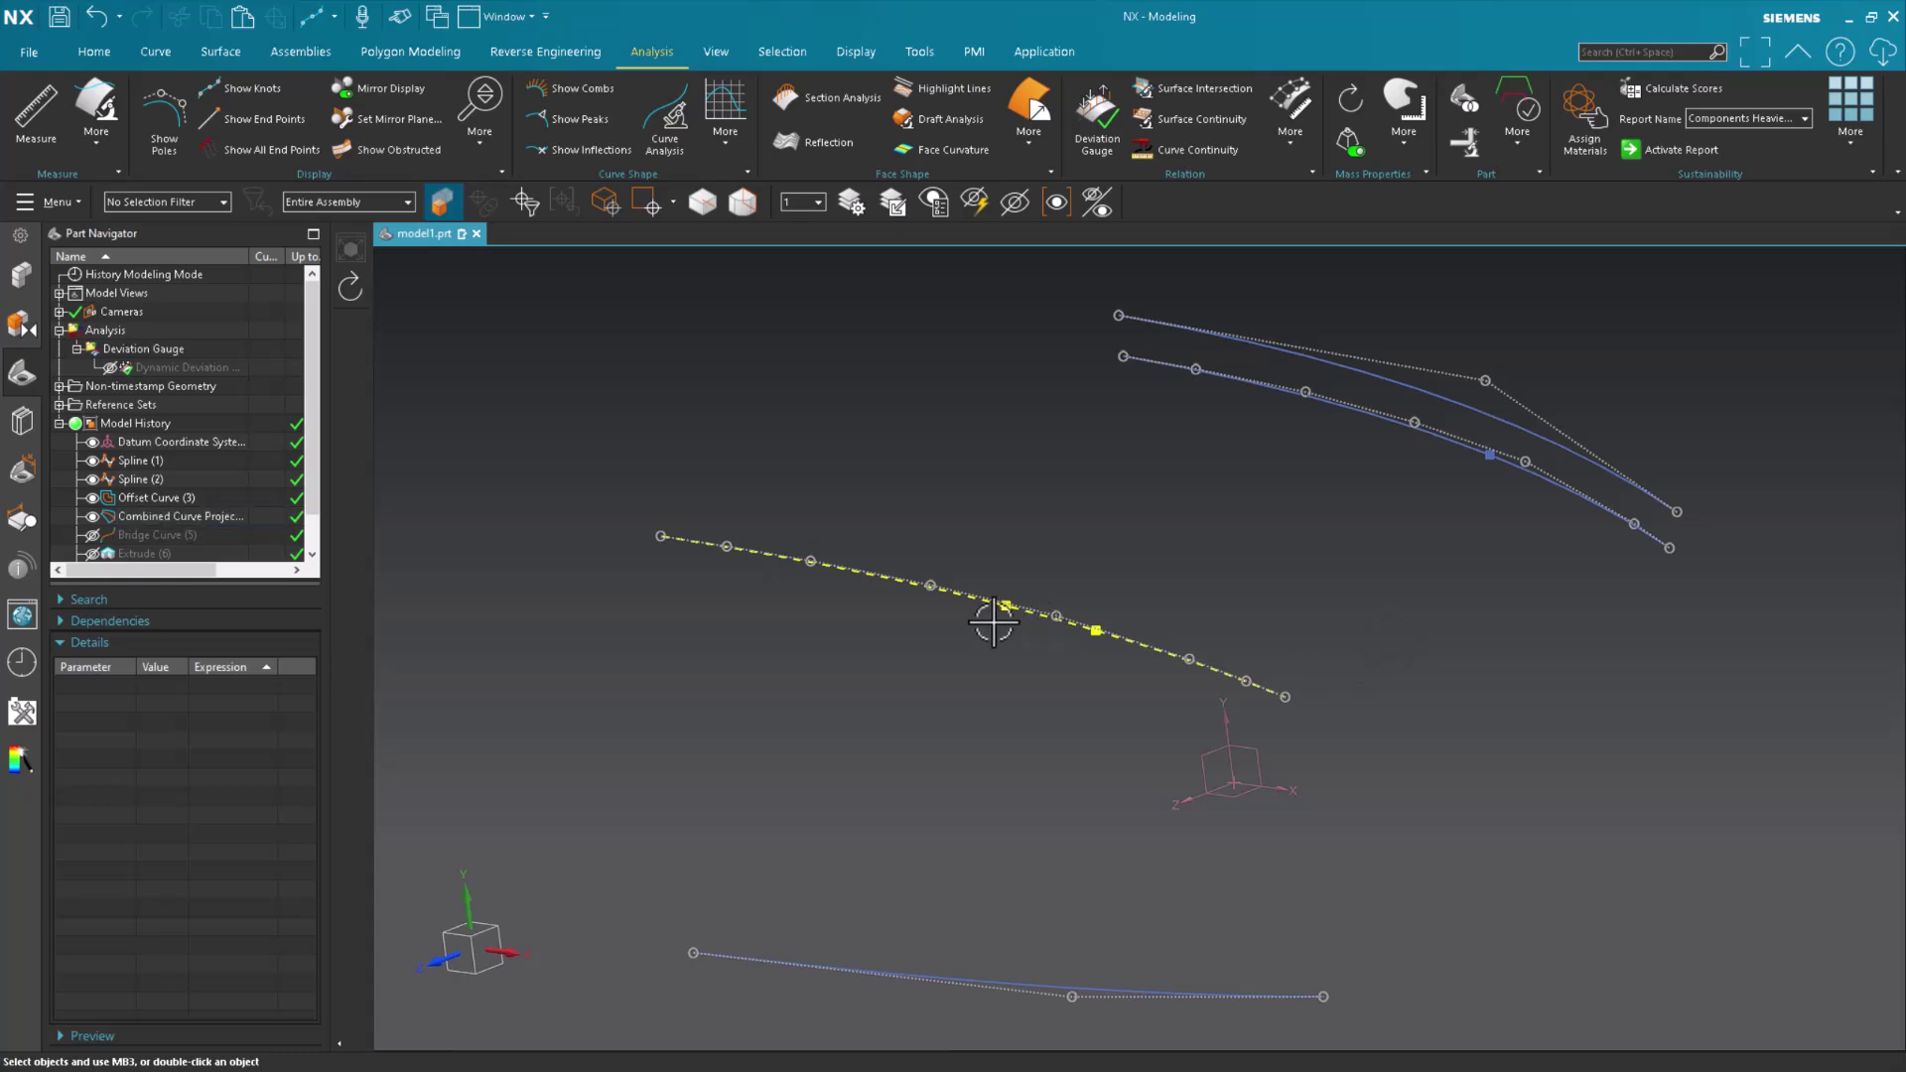
{"action": "scroll", "coordinate": [219, 514], "scroll_direction": "down", "scroll_amount": 1}
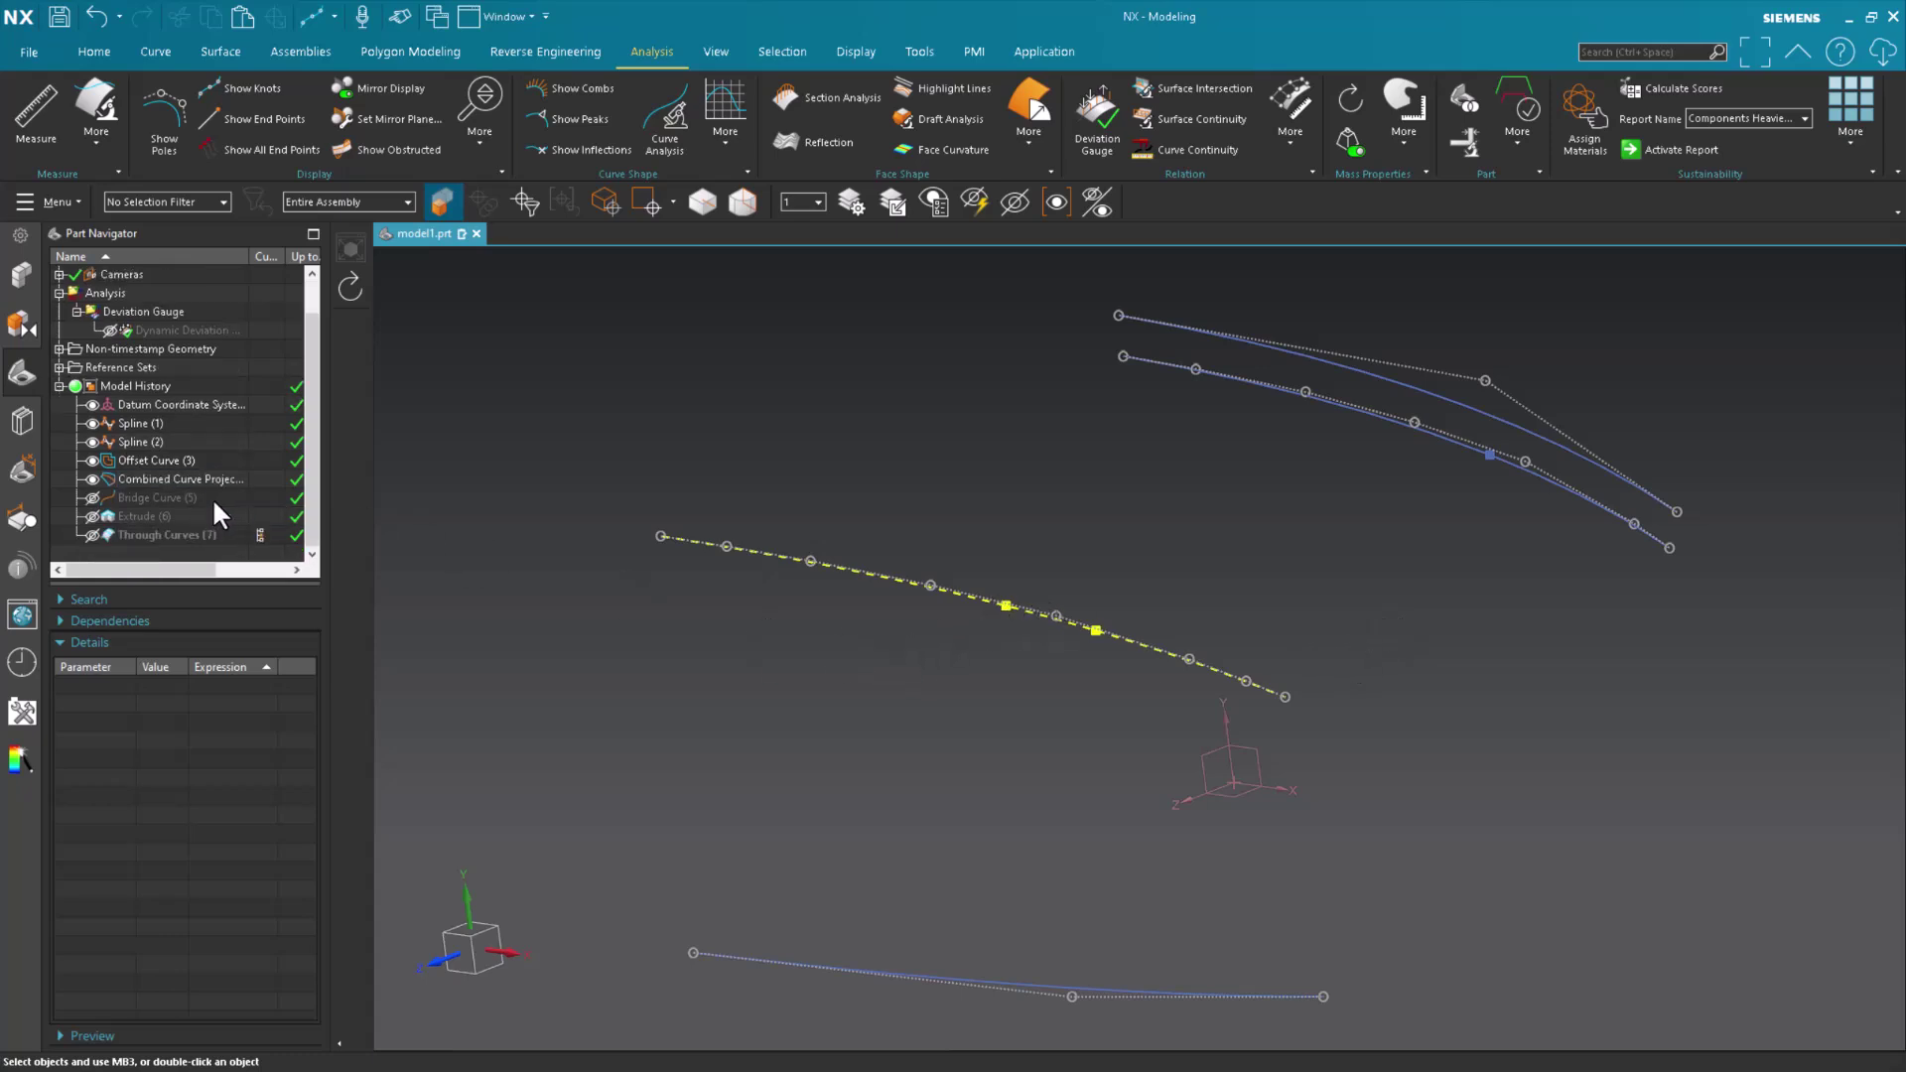
{"action": "left_click", "coordinate": [90, 489]}
{"action": "left_click", "coordinate": [149, 492]}
{"action": "key", "text": "Escape"}
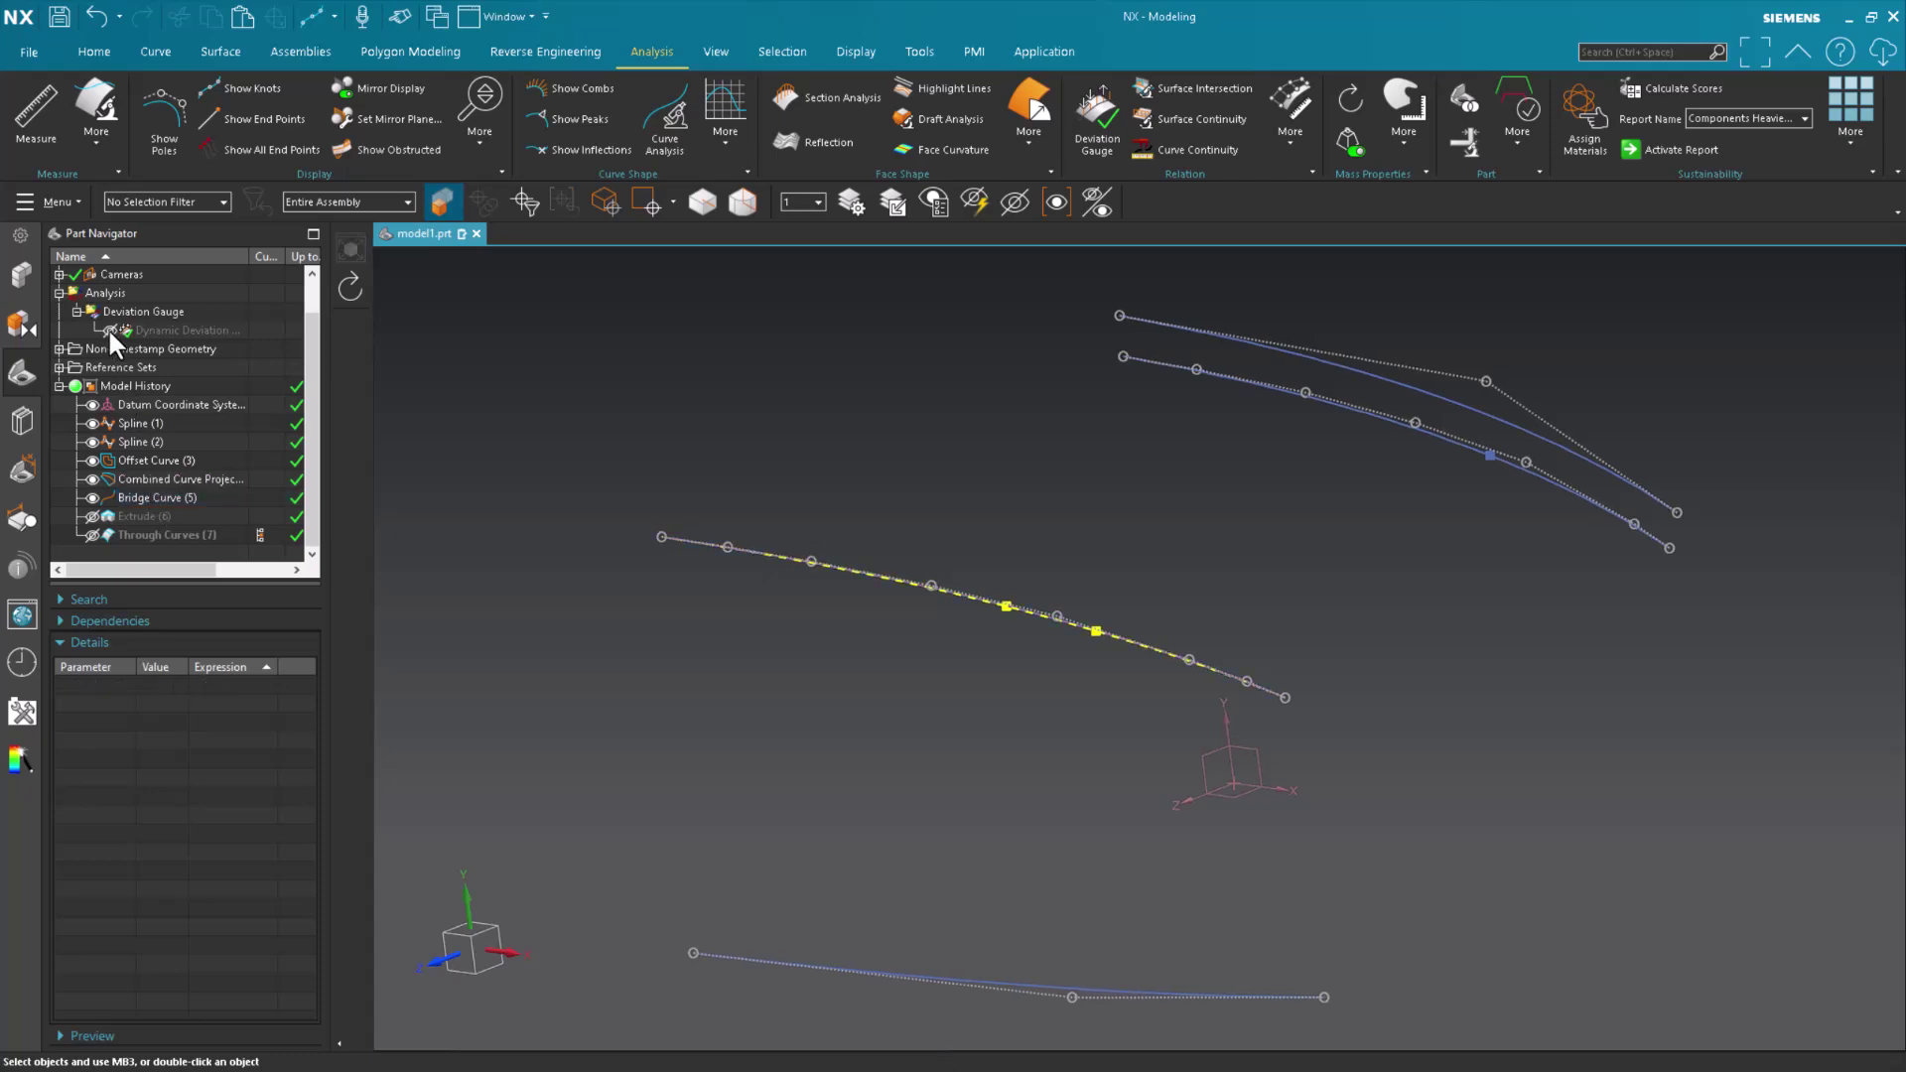
{"action": "left_click", "coordinate": [109, 329]}
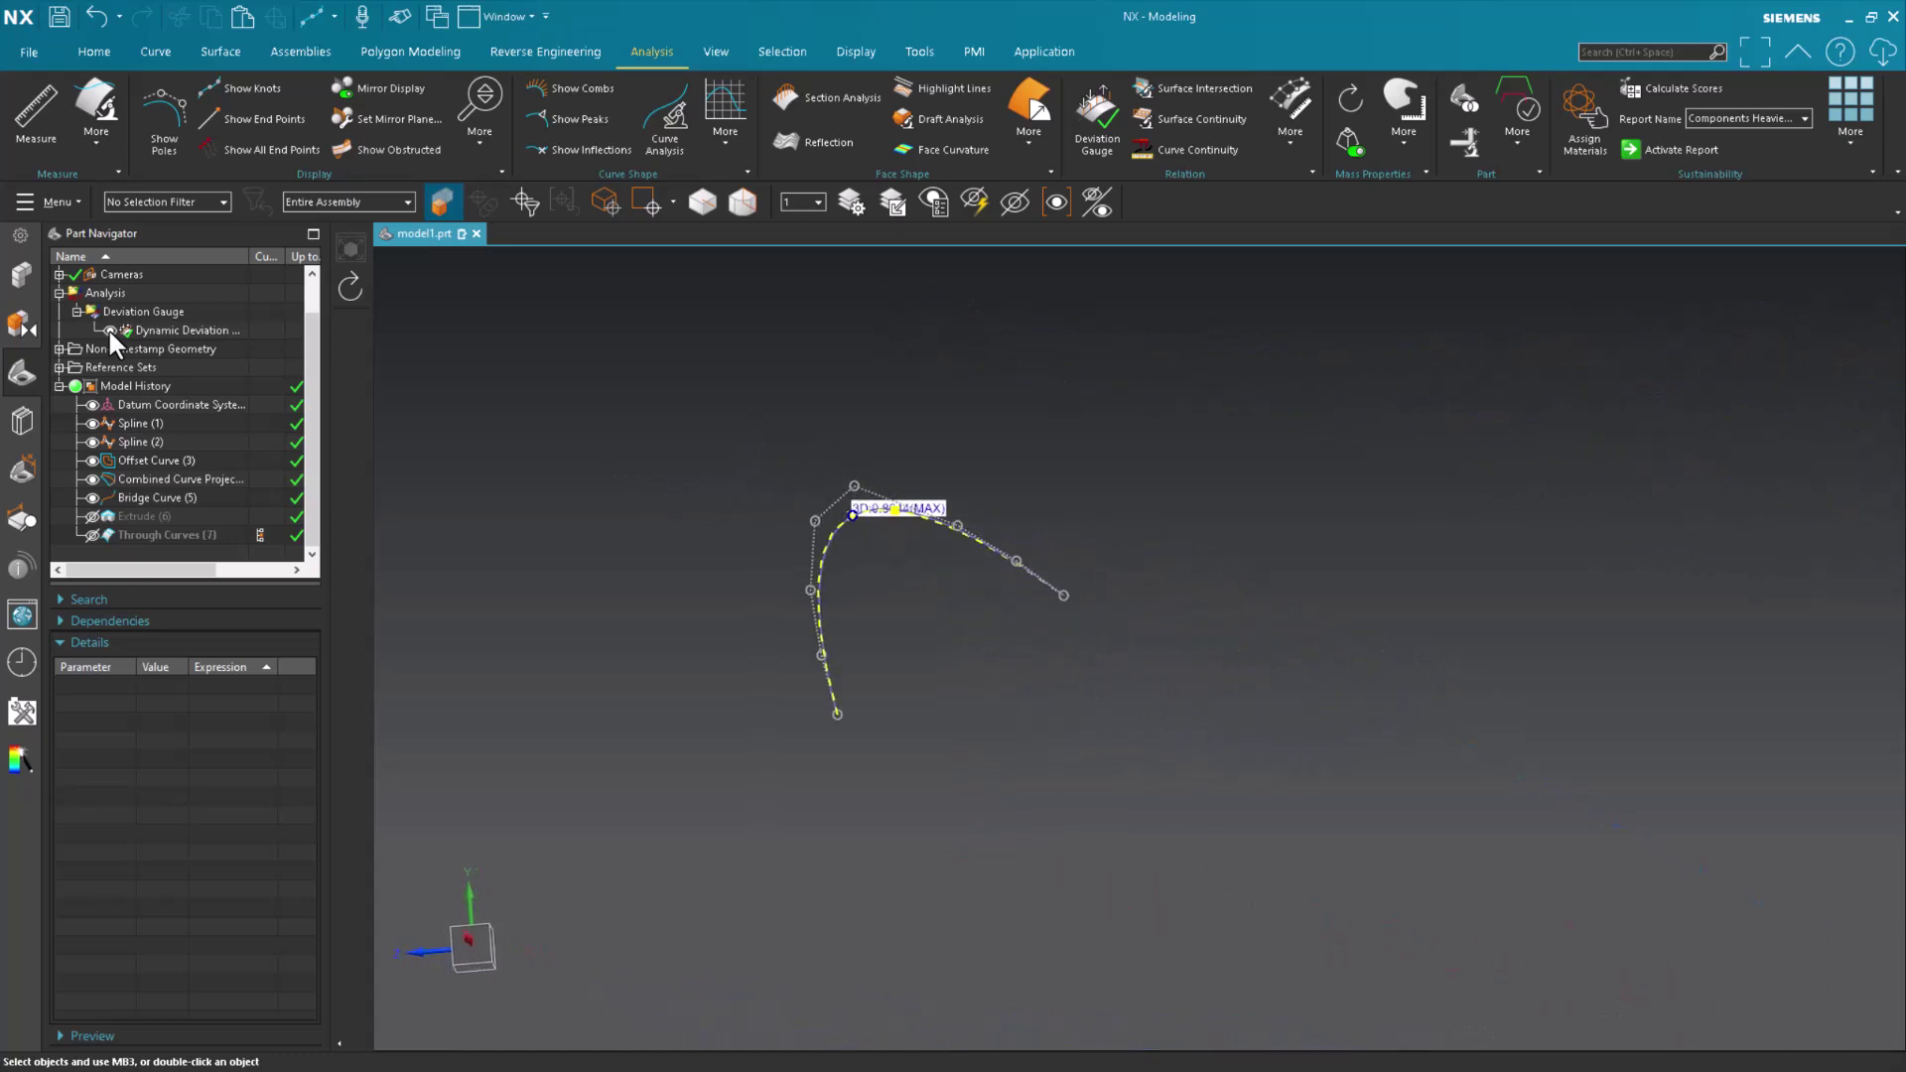
{"action": "left_click", "coordinate": [109, 330]}
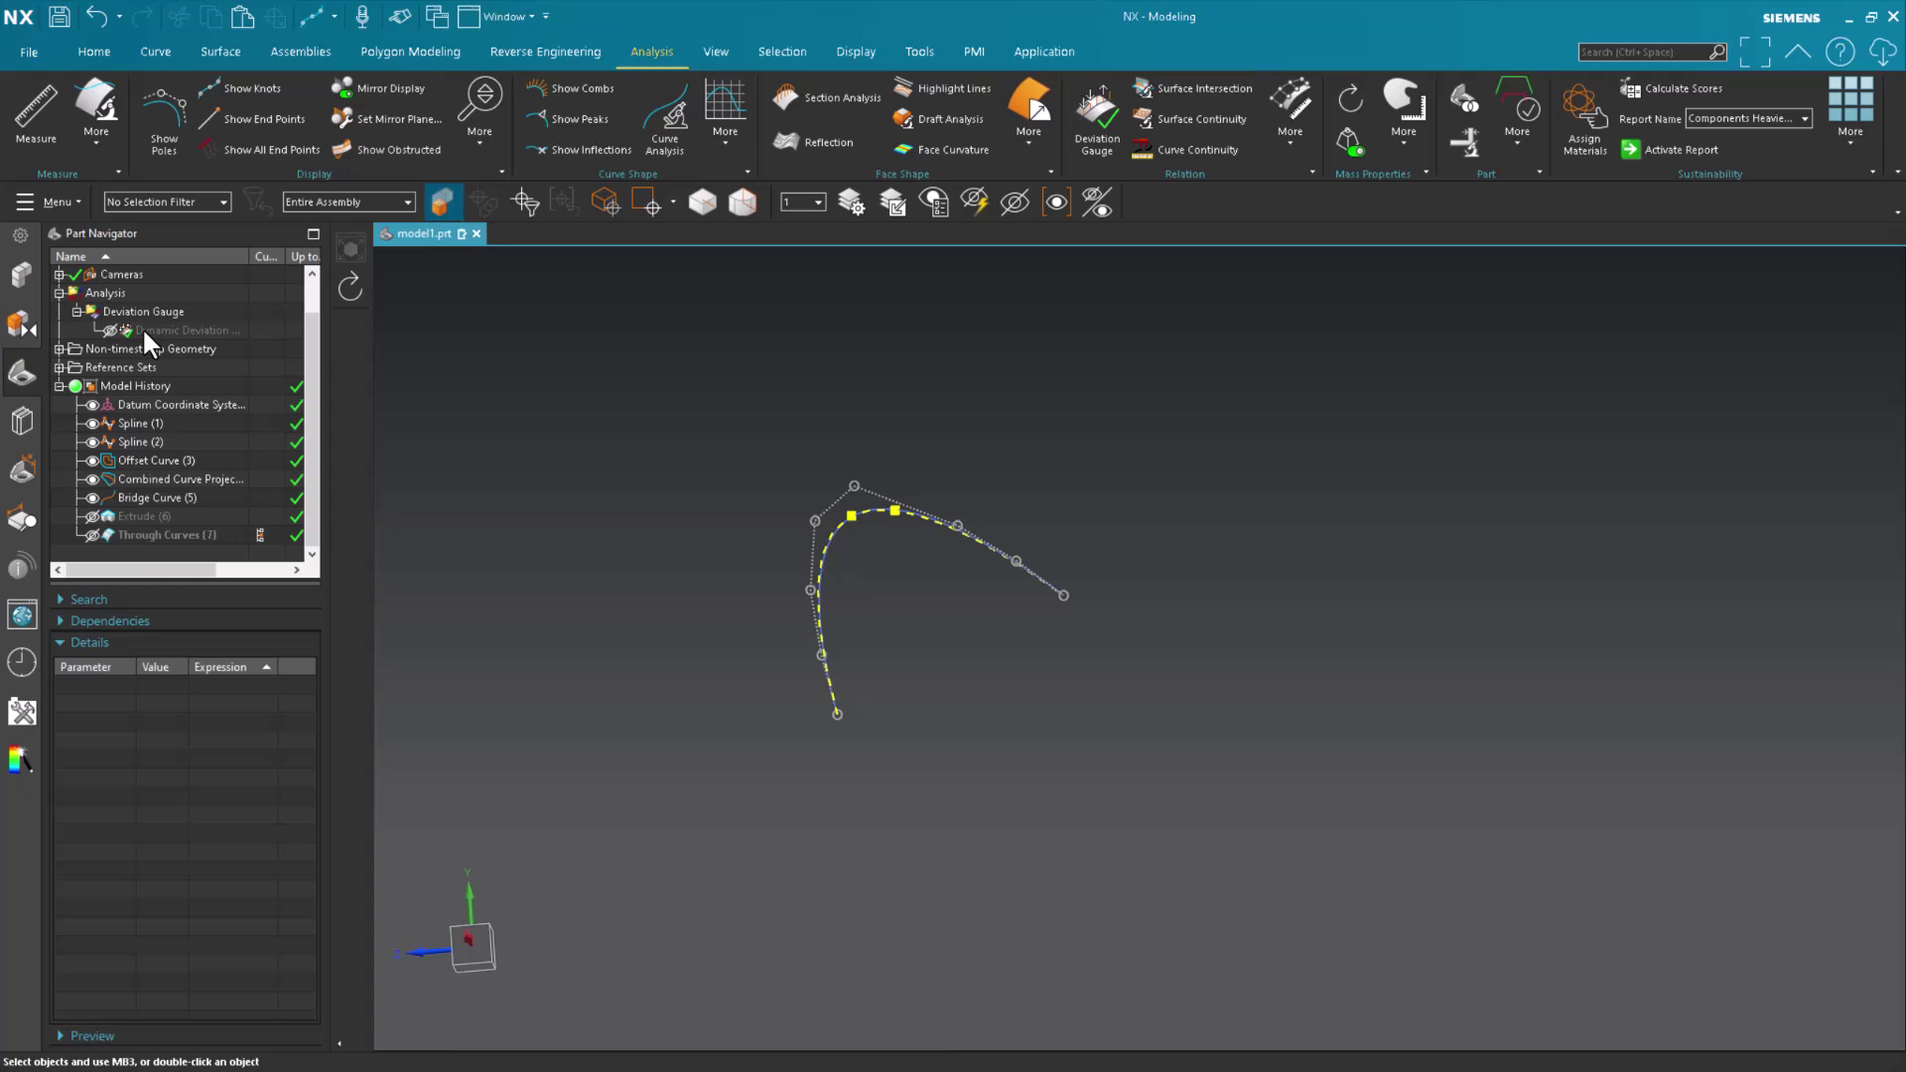
- Turn off the pole and knot display of the Combined Curve Projection
{"action": "left_click", "coordinate": [188, 478]}
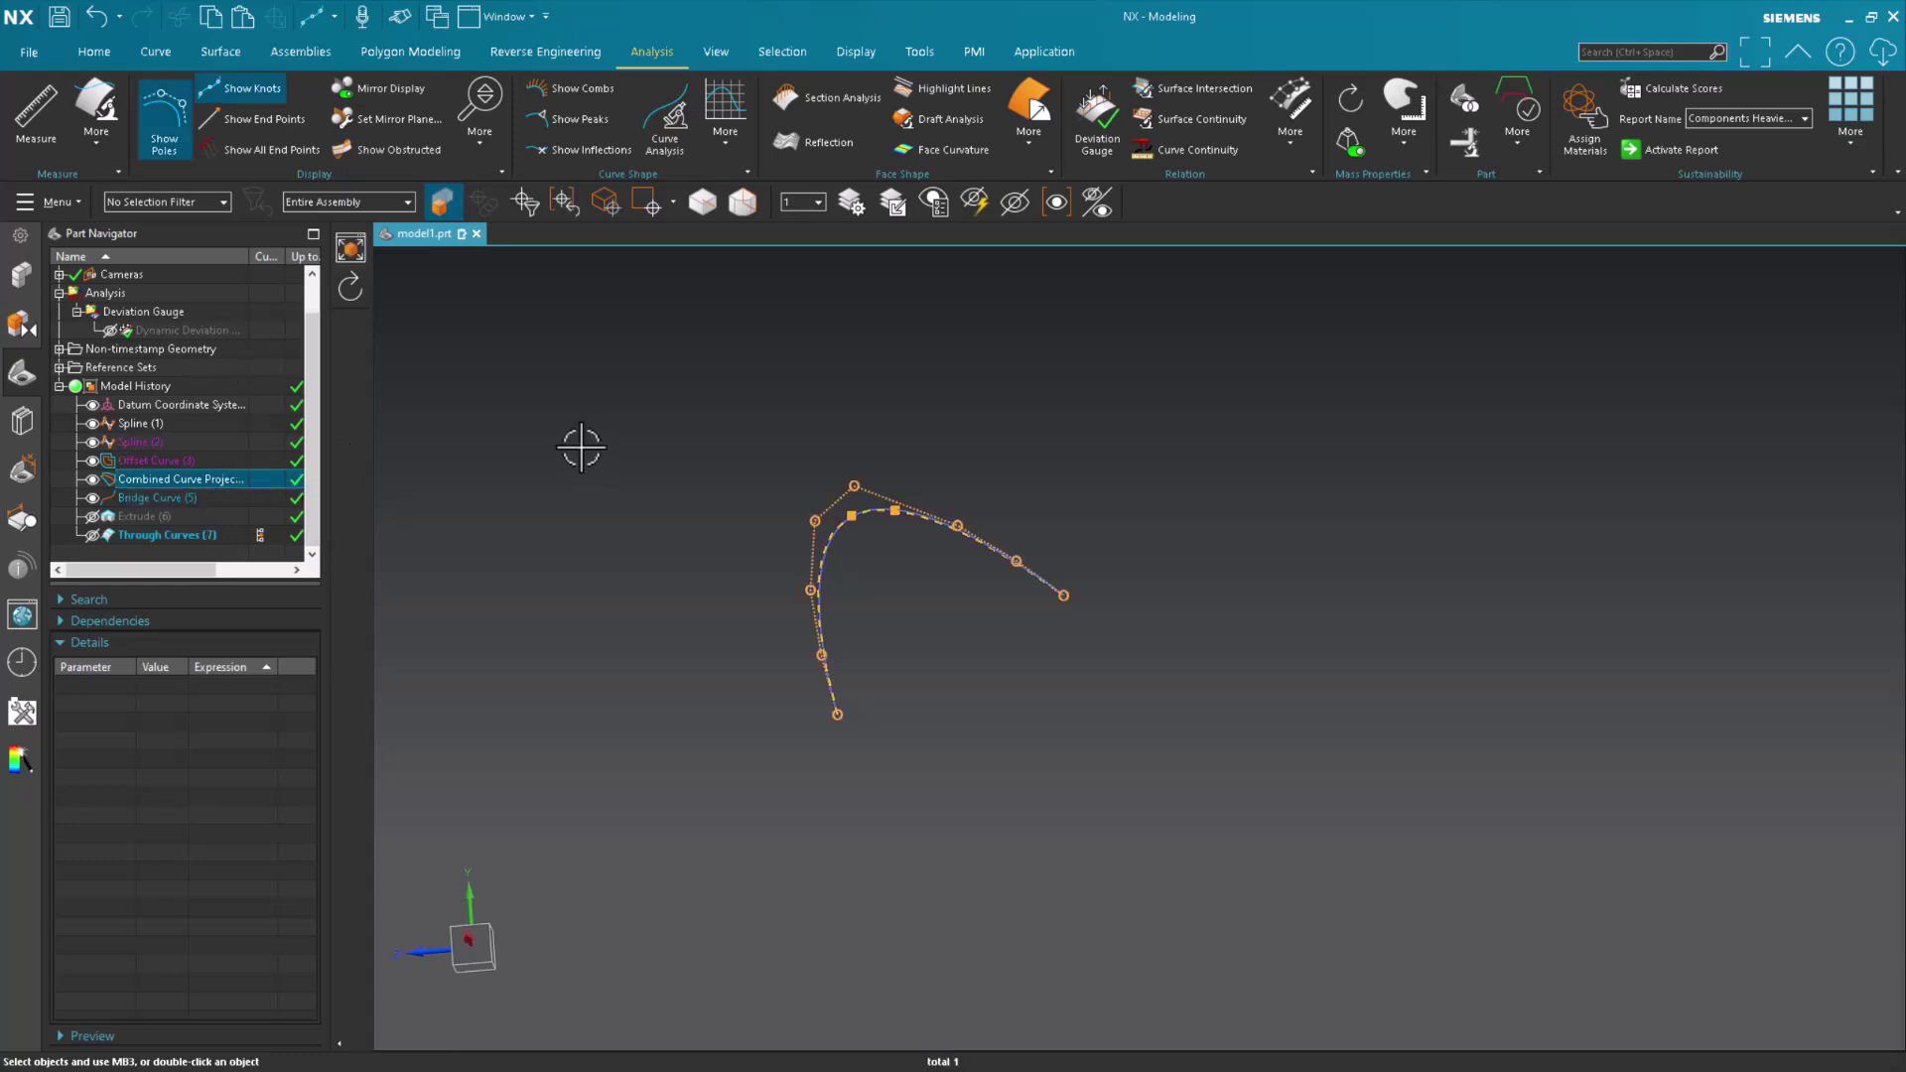
{"action": "left_click", "coordinate": [163, 124]}
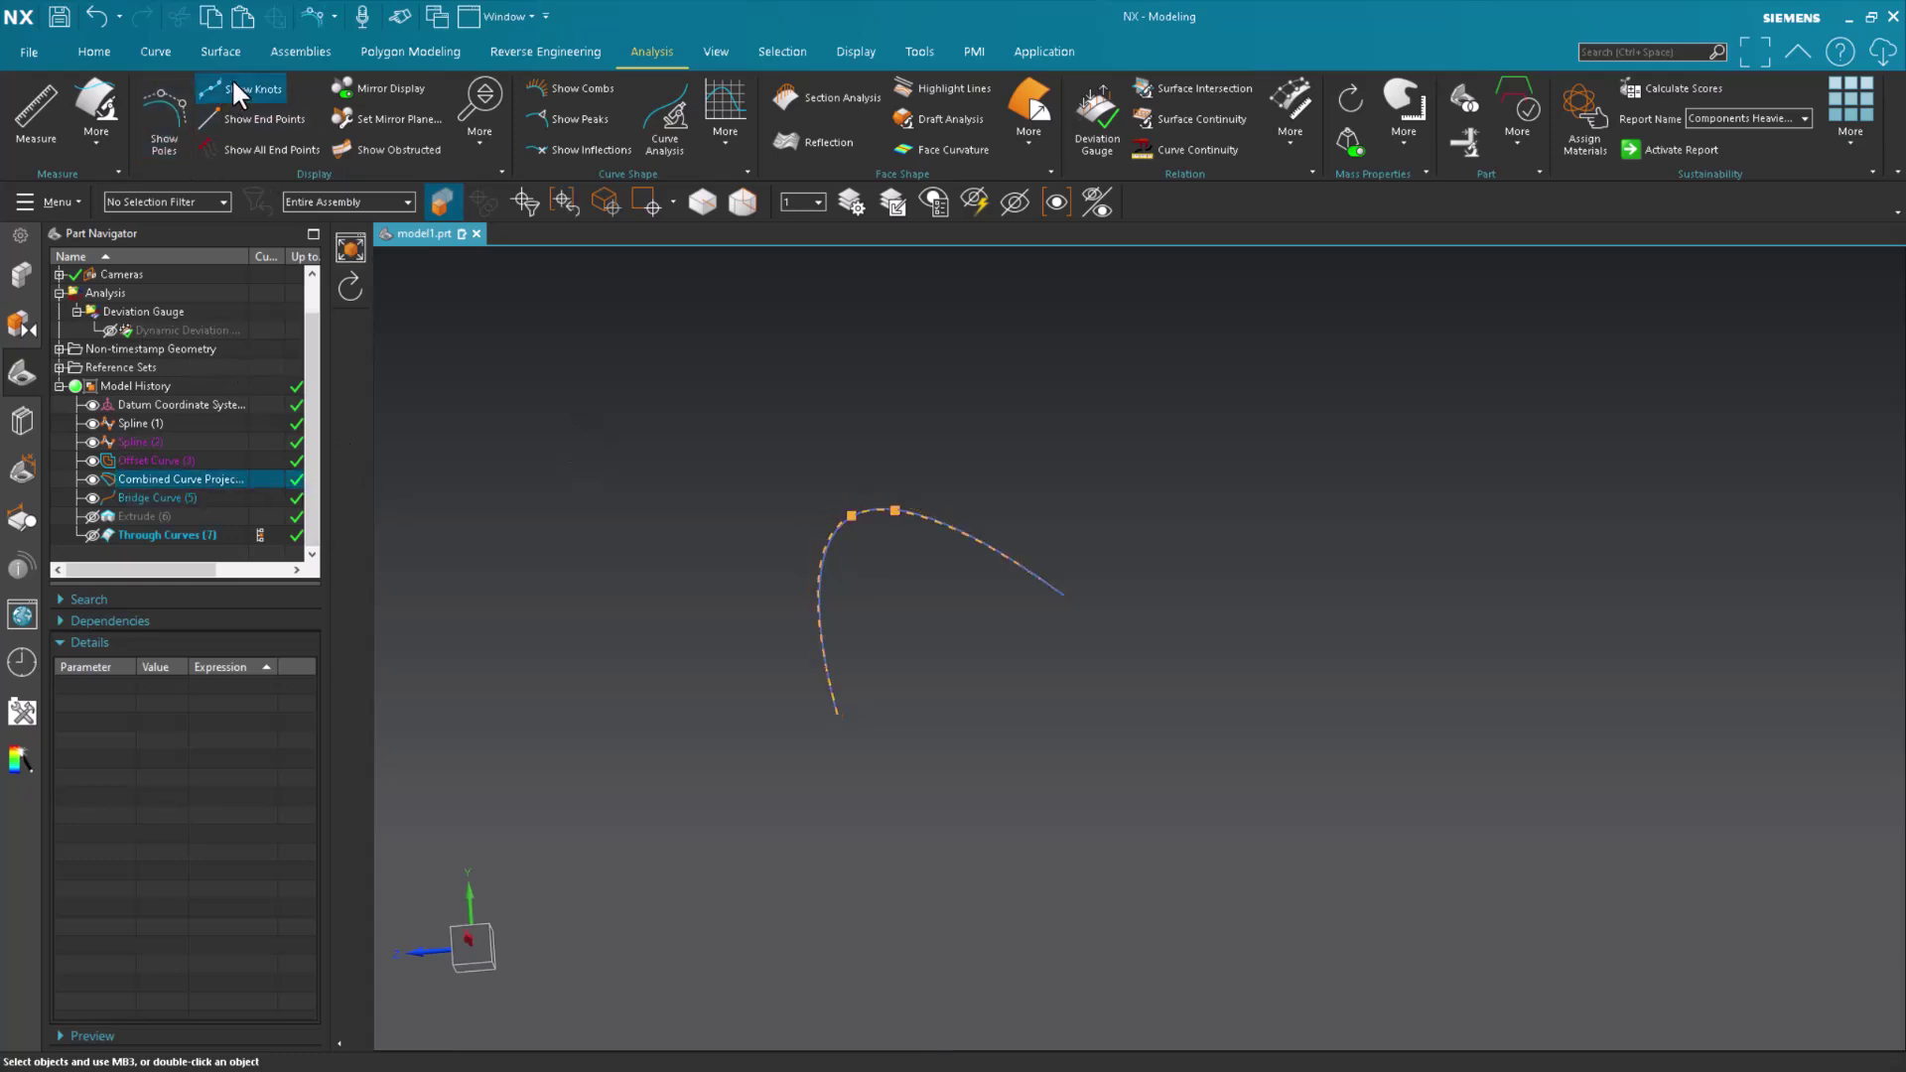
{"action": "left_click", "coordinate": [233, 85]}
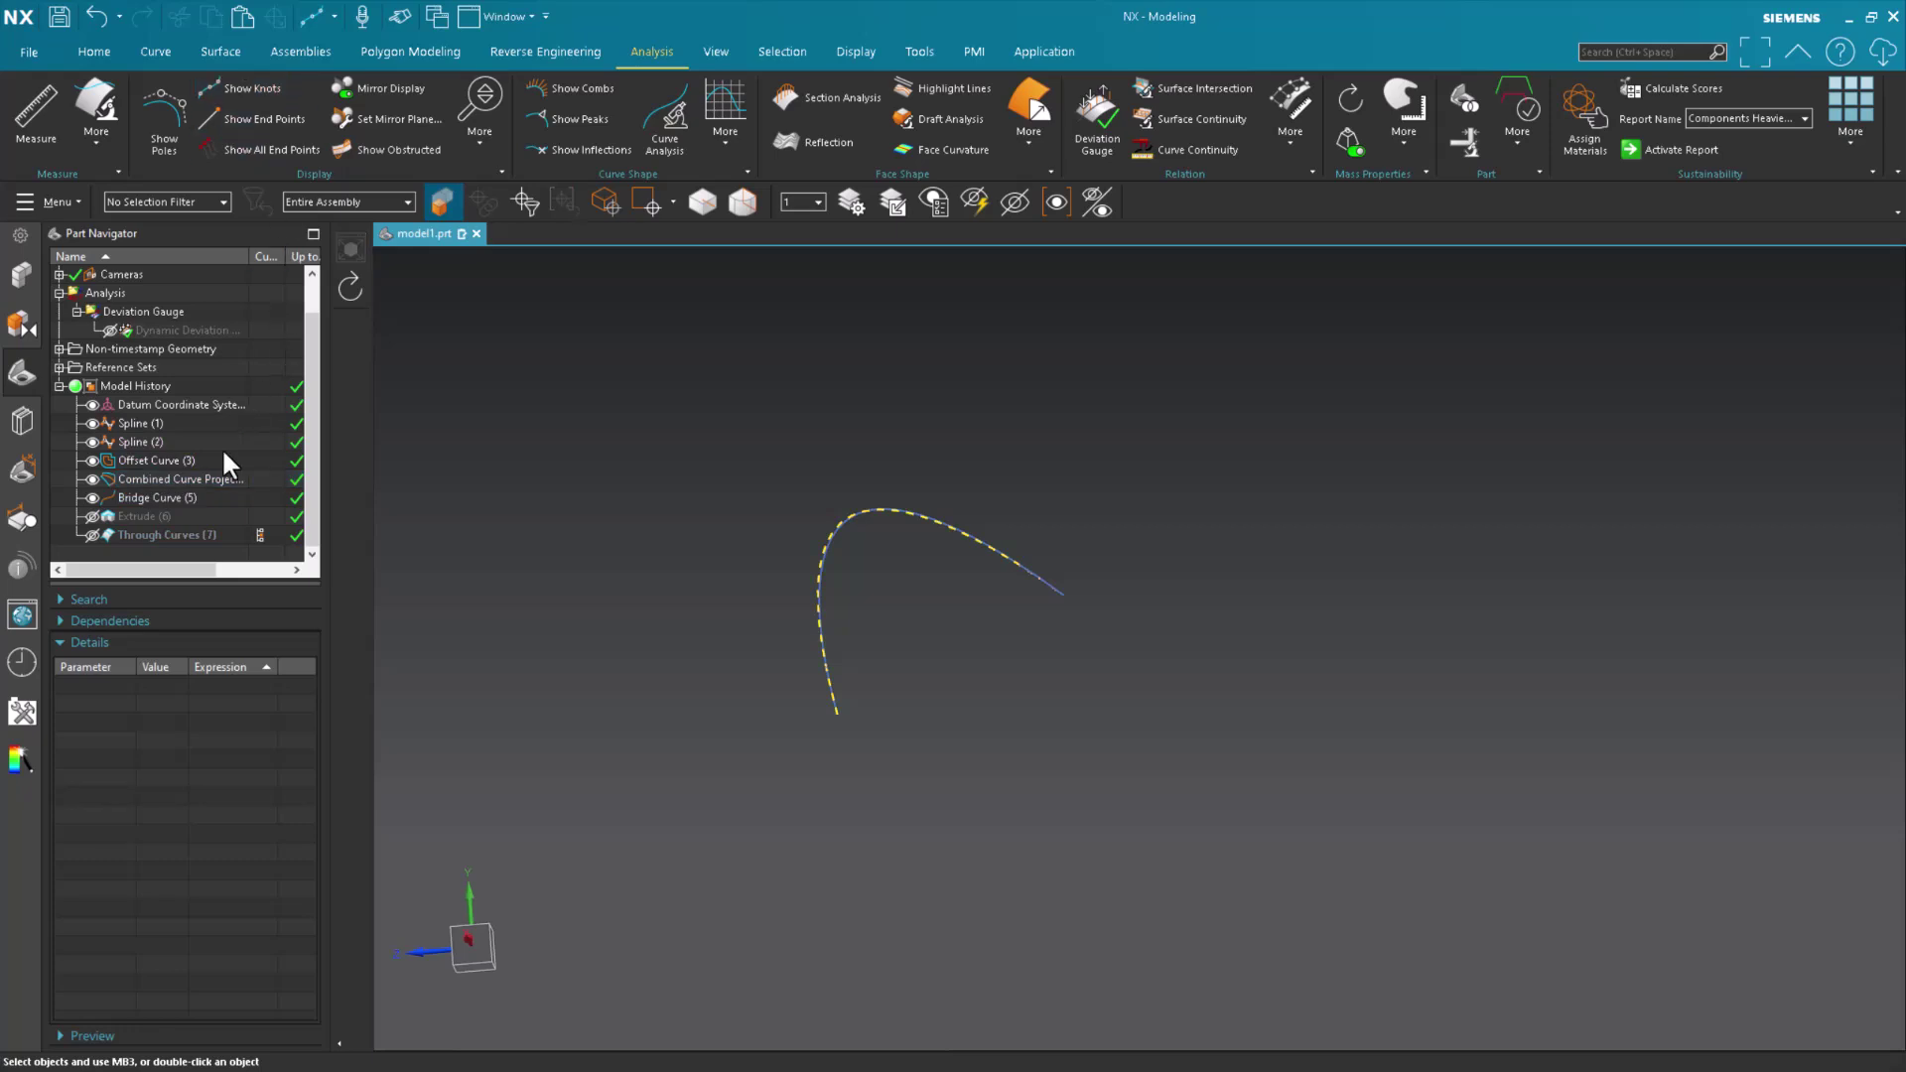
- Display the poles and knots of Bridge Curve (5)
{"action": "left_click", "coordinate": [180, 496]}
{"action": "left_click", "coordinate": [170, 123]}
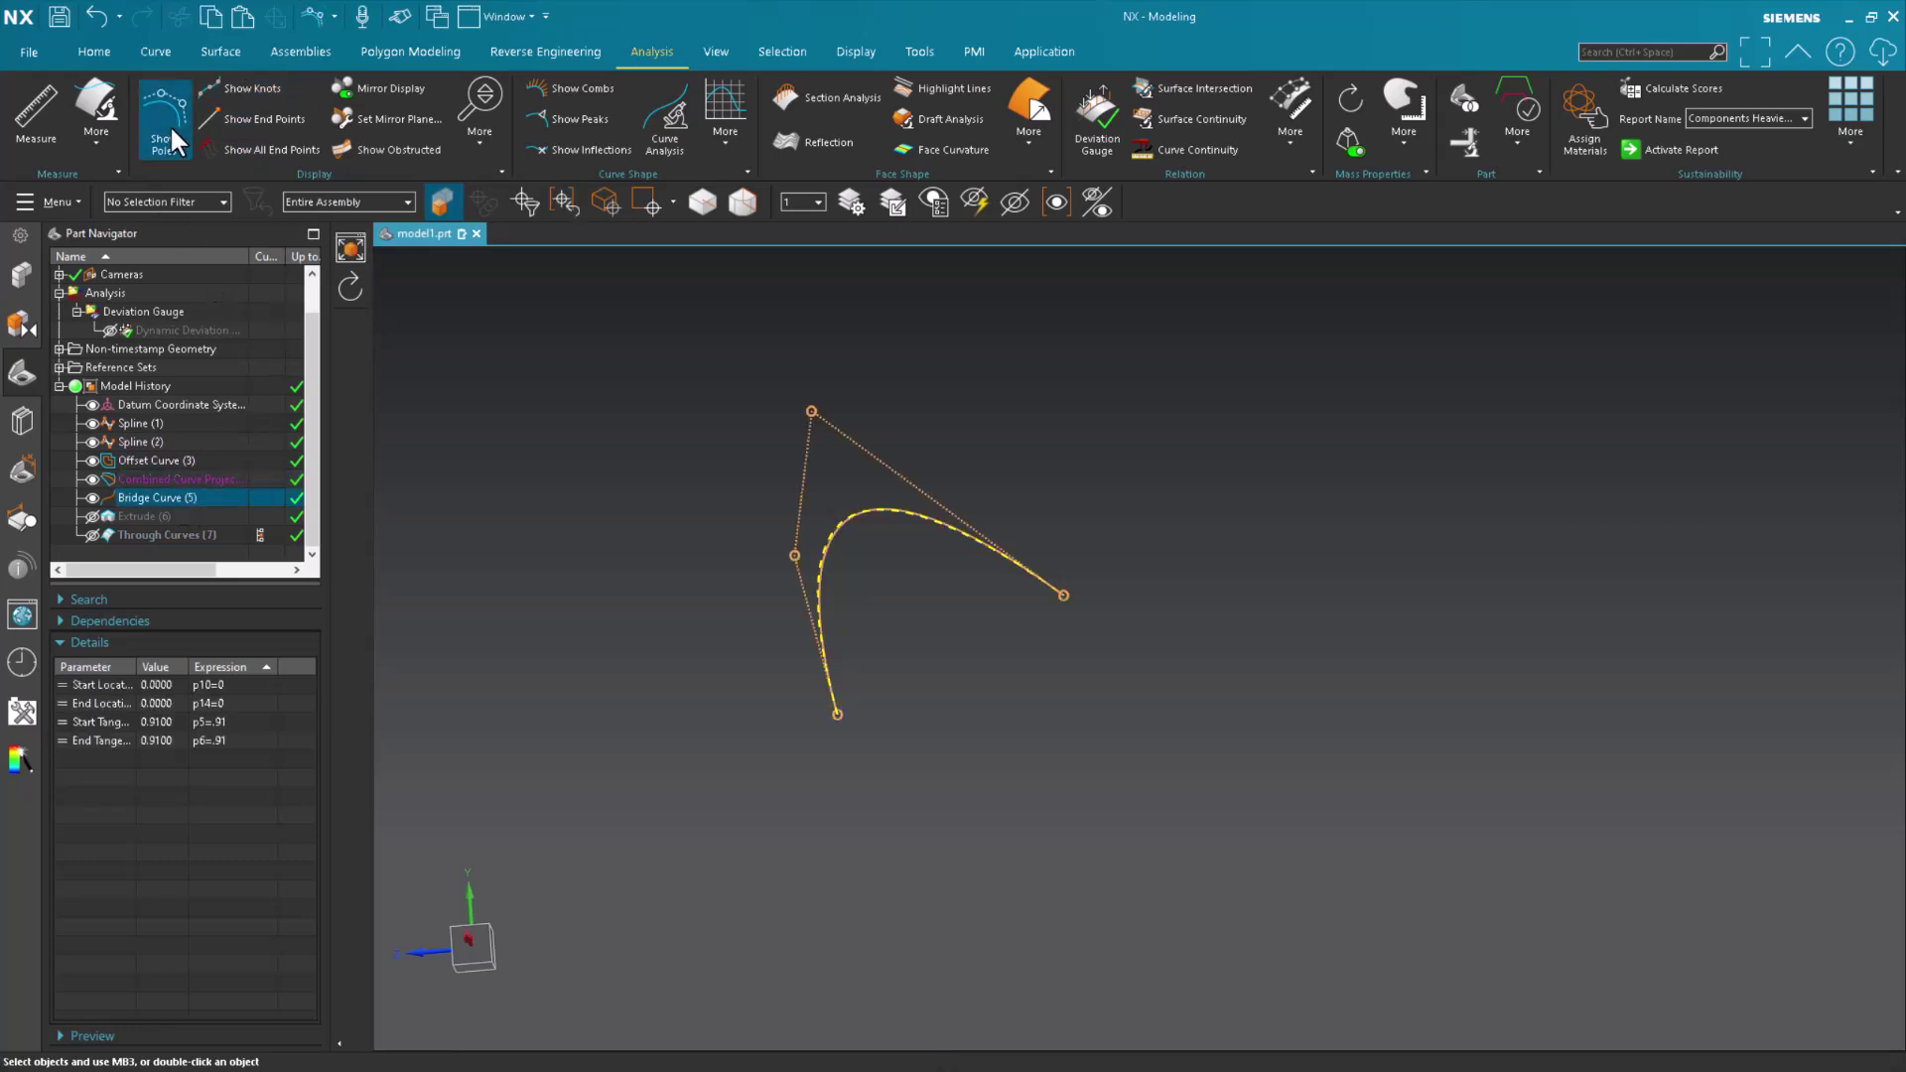
{"action": "left_click", "coordinate": [252, 87]}
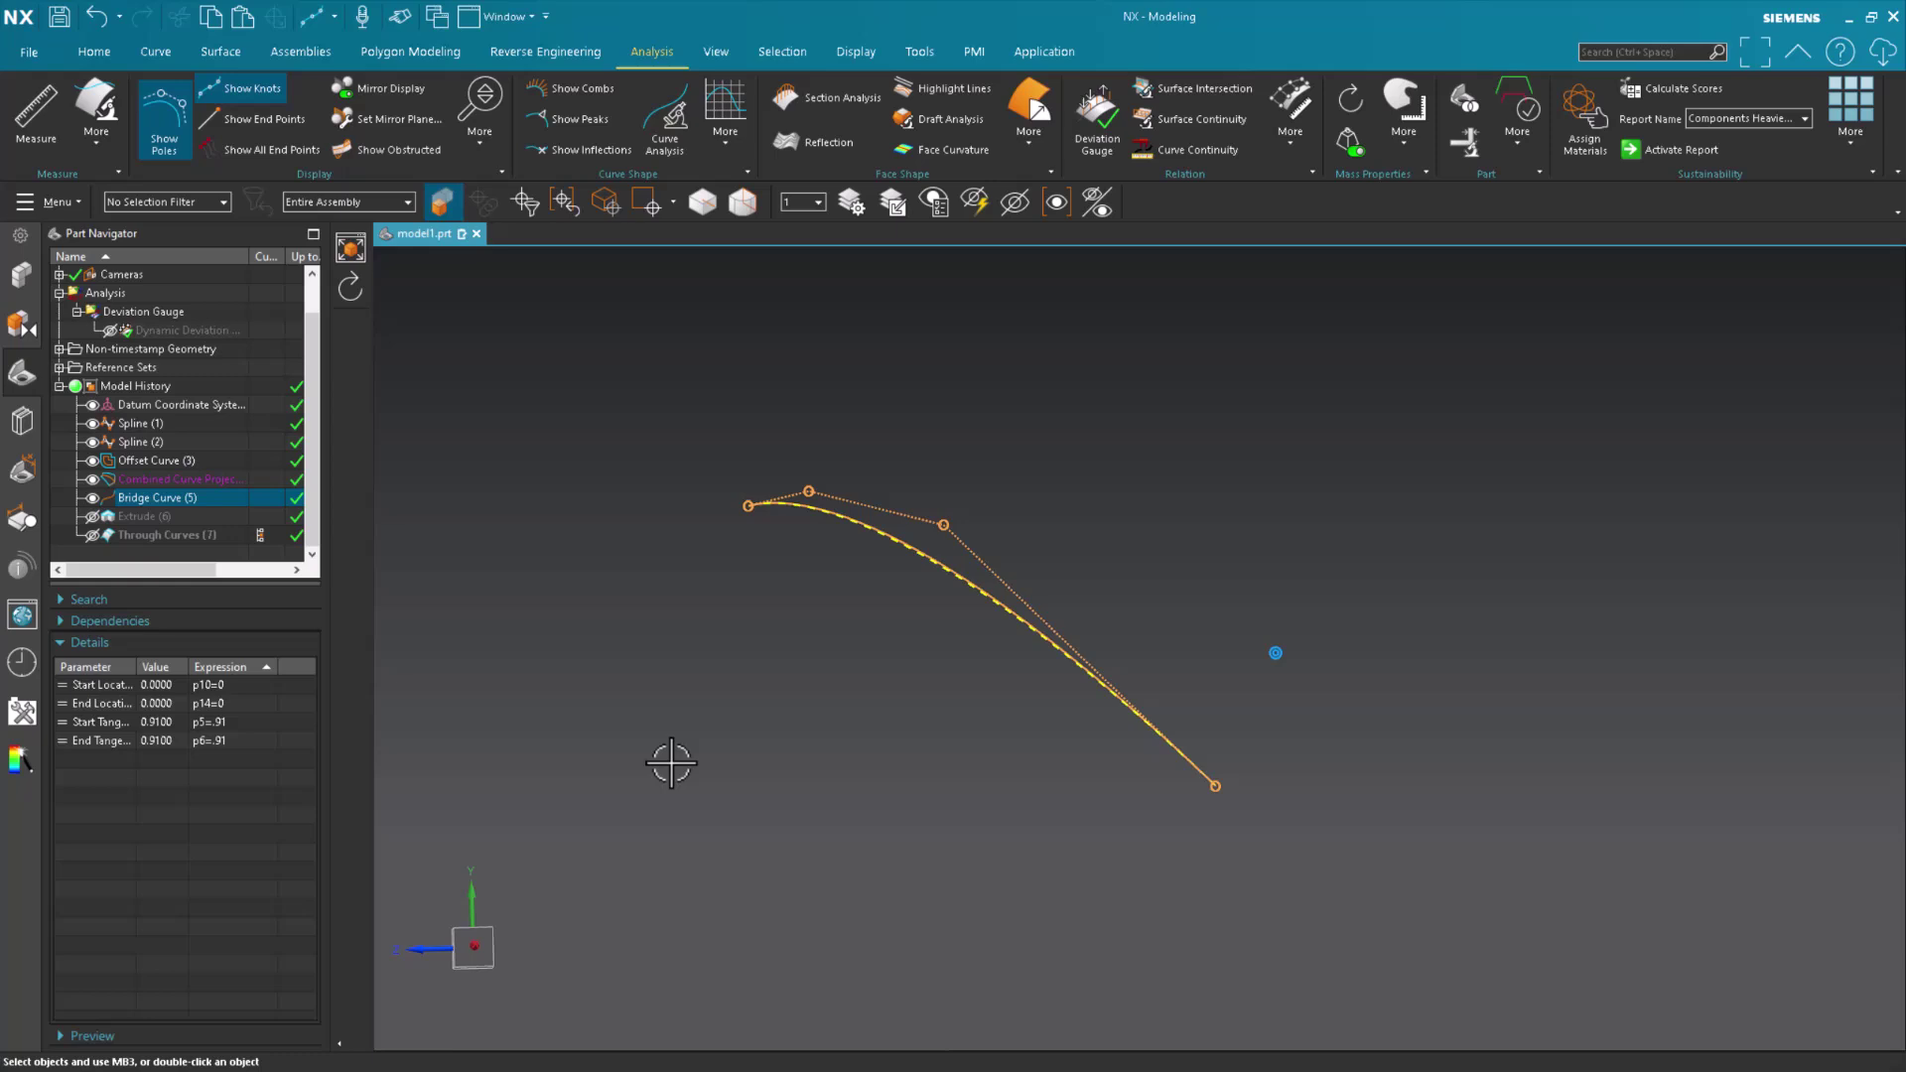
- Show the Dynamic Deviation gauge and examine up close the maximum deviation between Bridge Curve (5) and the Combined Curve Projection
{"action": "left_click", "coordinate": [111, 331]}
{"action": "left_click", "coordinate": [701, 717]}
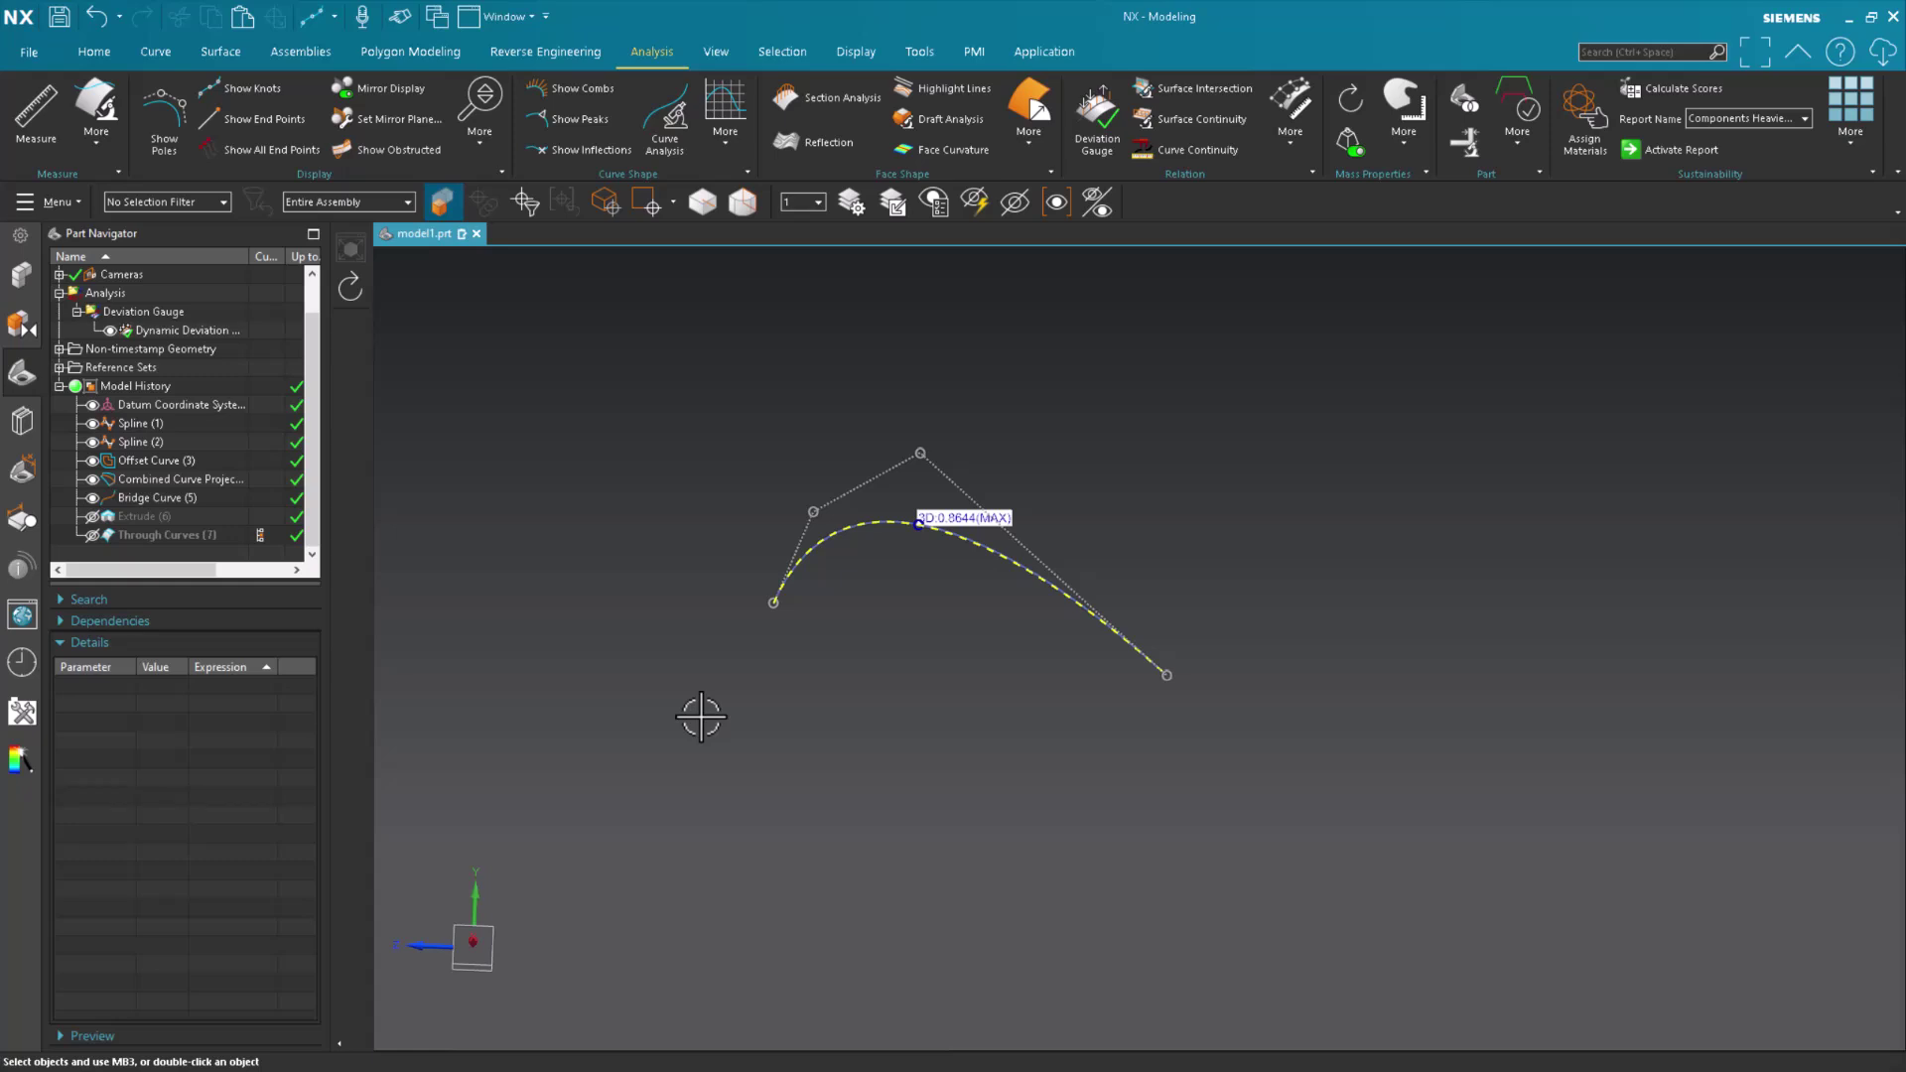
{"action": "middle_click_drag", "start_coordinate": [944, 723], "coordinate": [950, 728]}
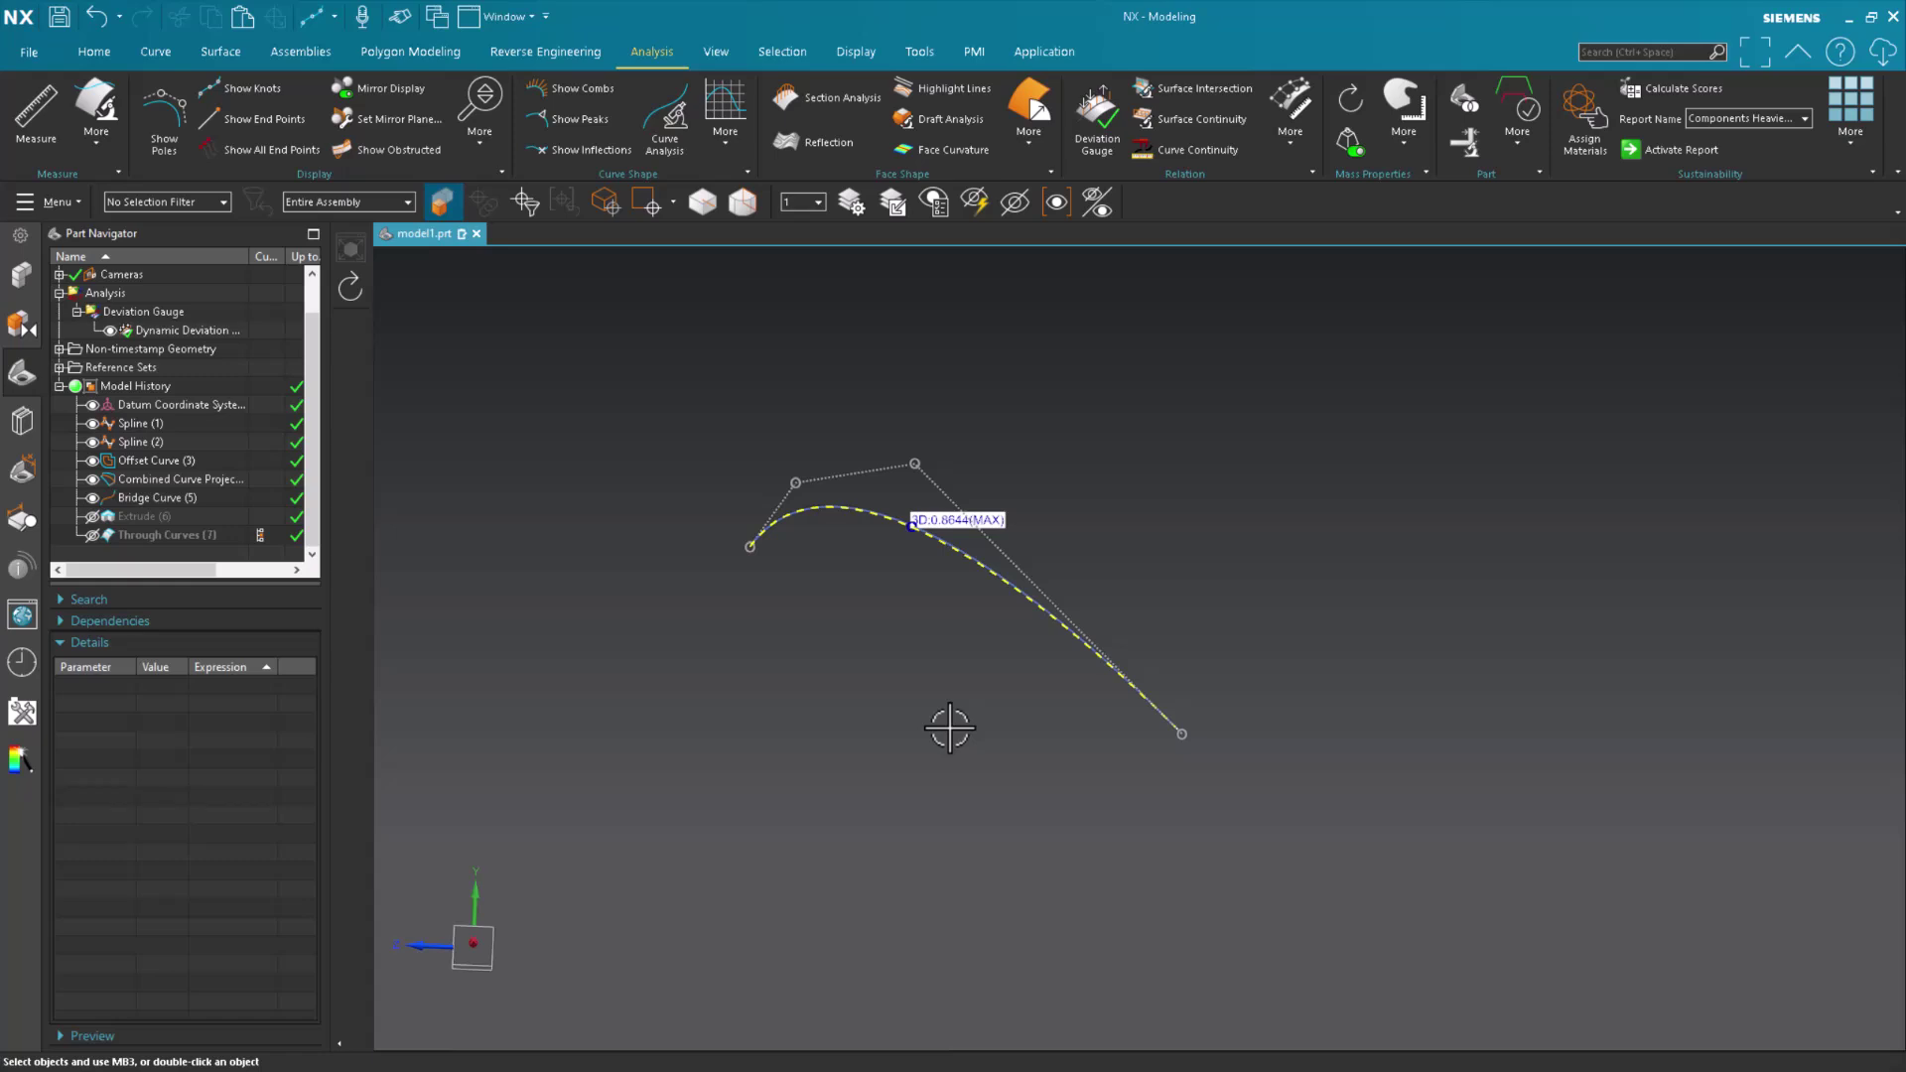
{"action": "middle_click_drag", "start_coordinate": [950, 727], "coordinate": [1071, 672]}
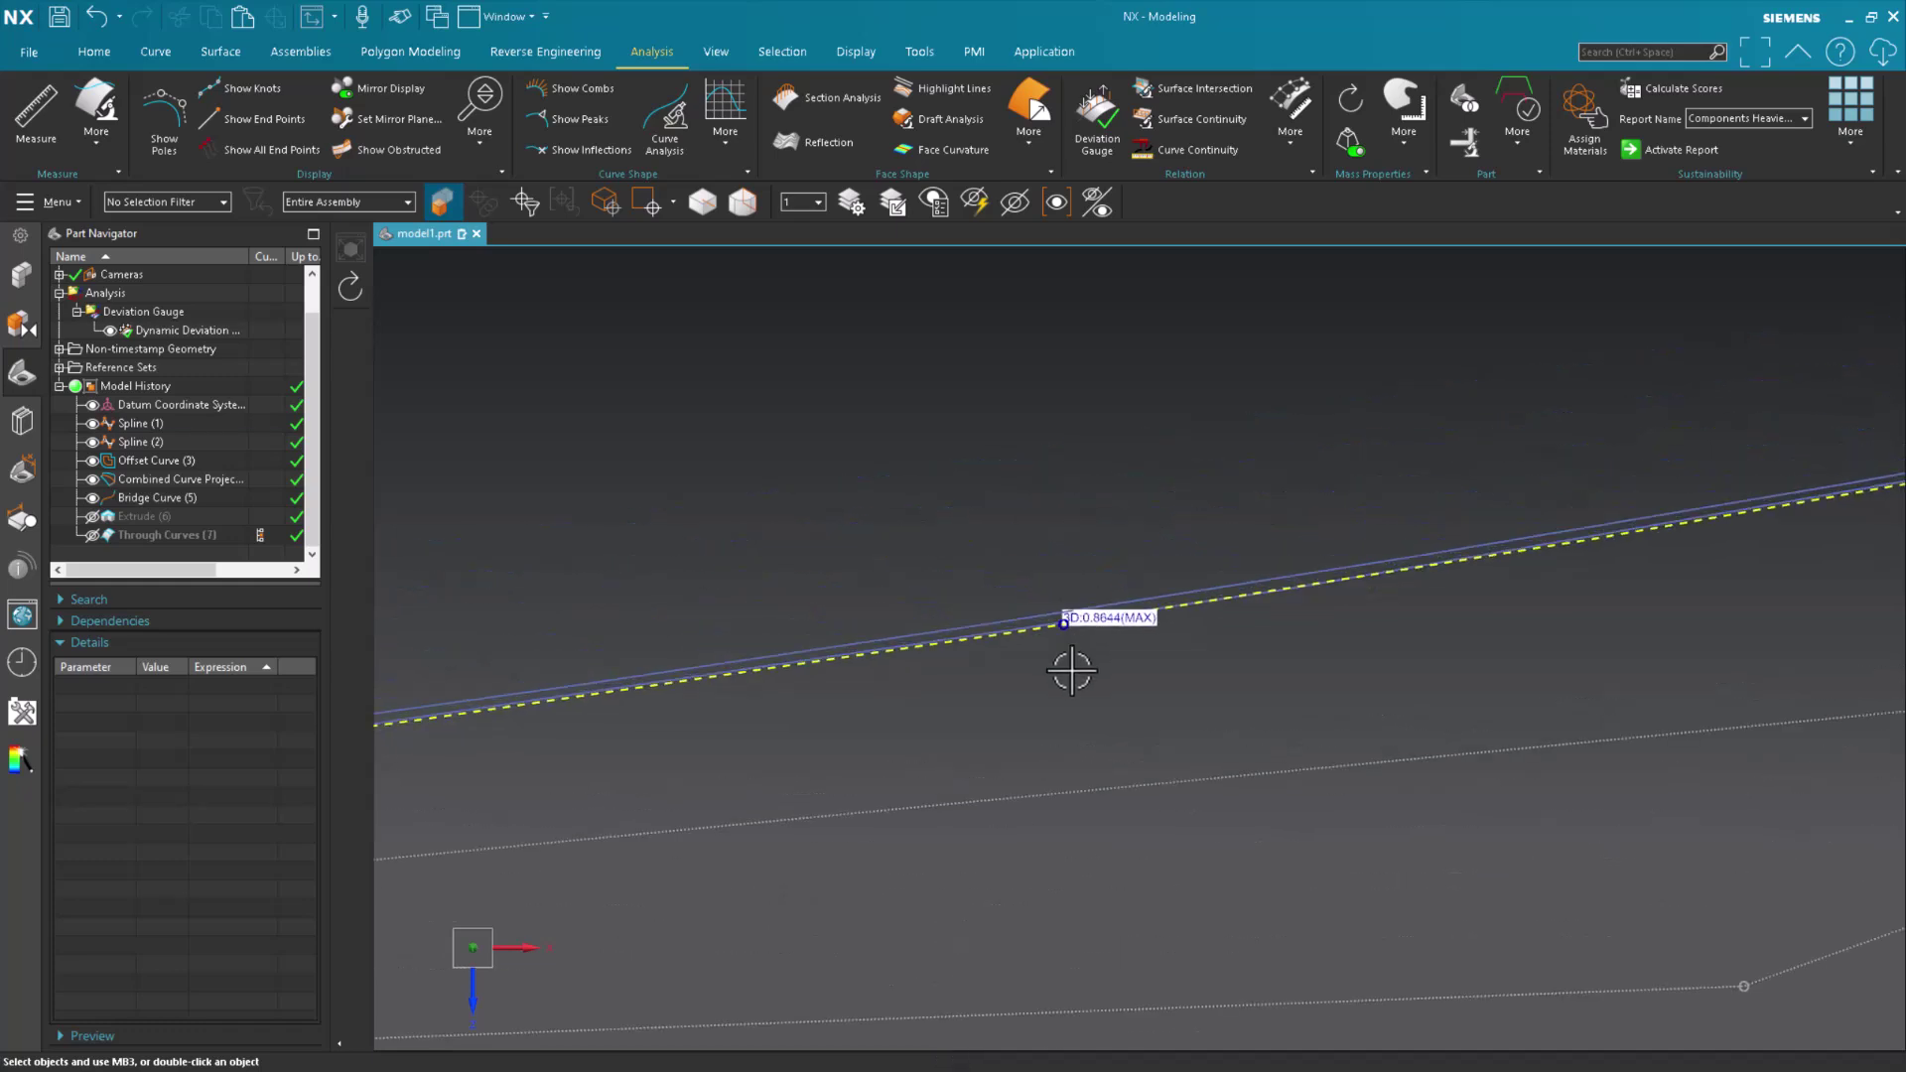
{"action": "middle_click_drag", "start_coordinate": [1241, 596], "coordinate": [1245, 675]}
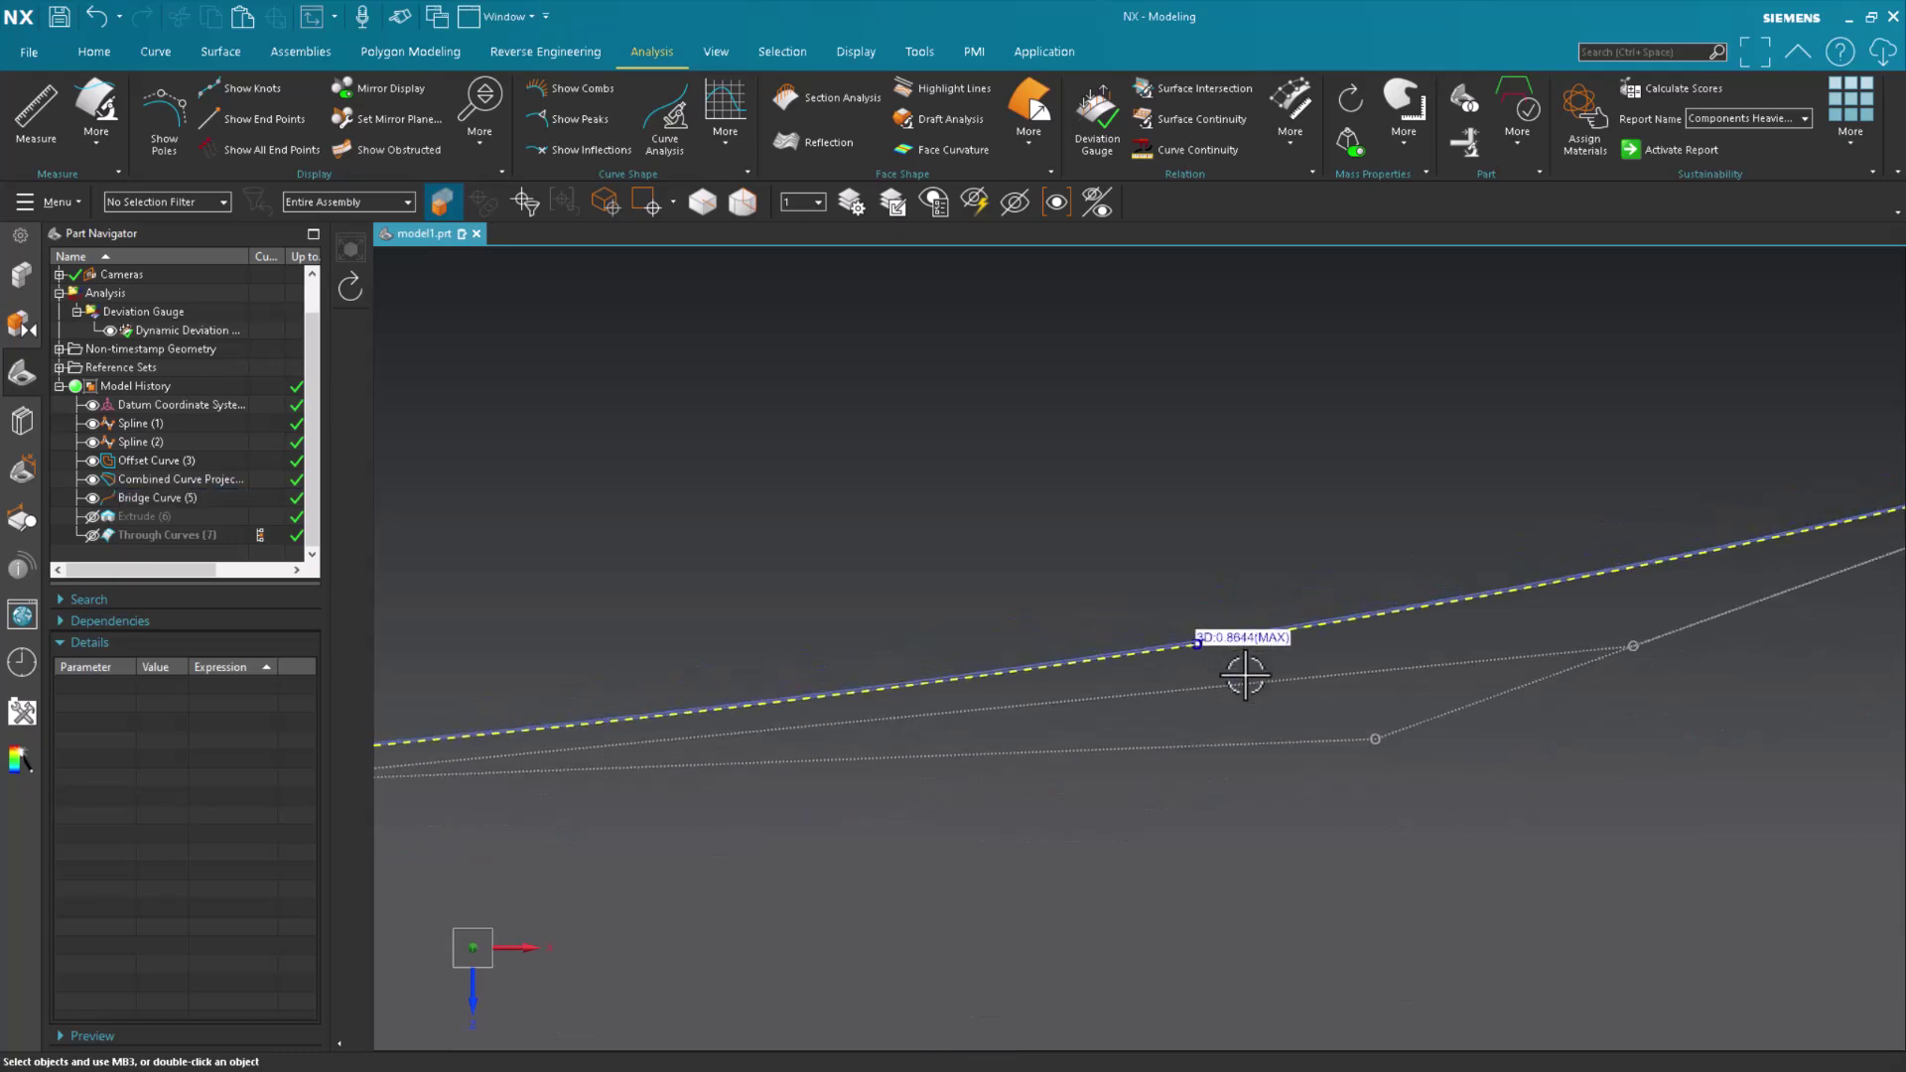
{"action": "left_click", "coordinate": [176, 498]}
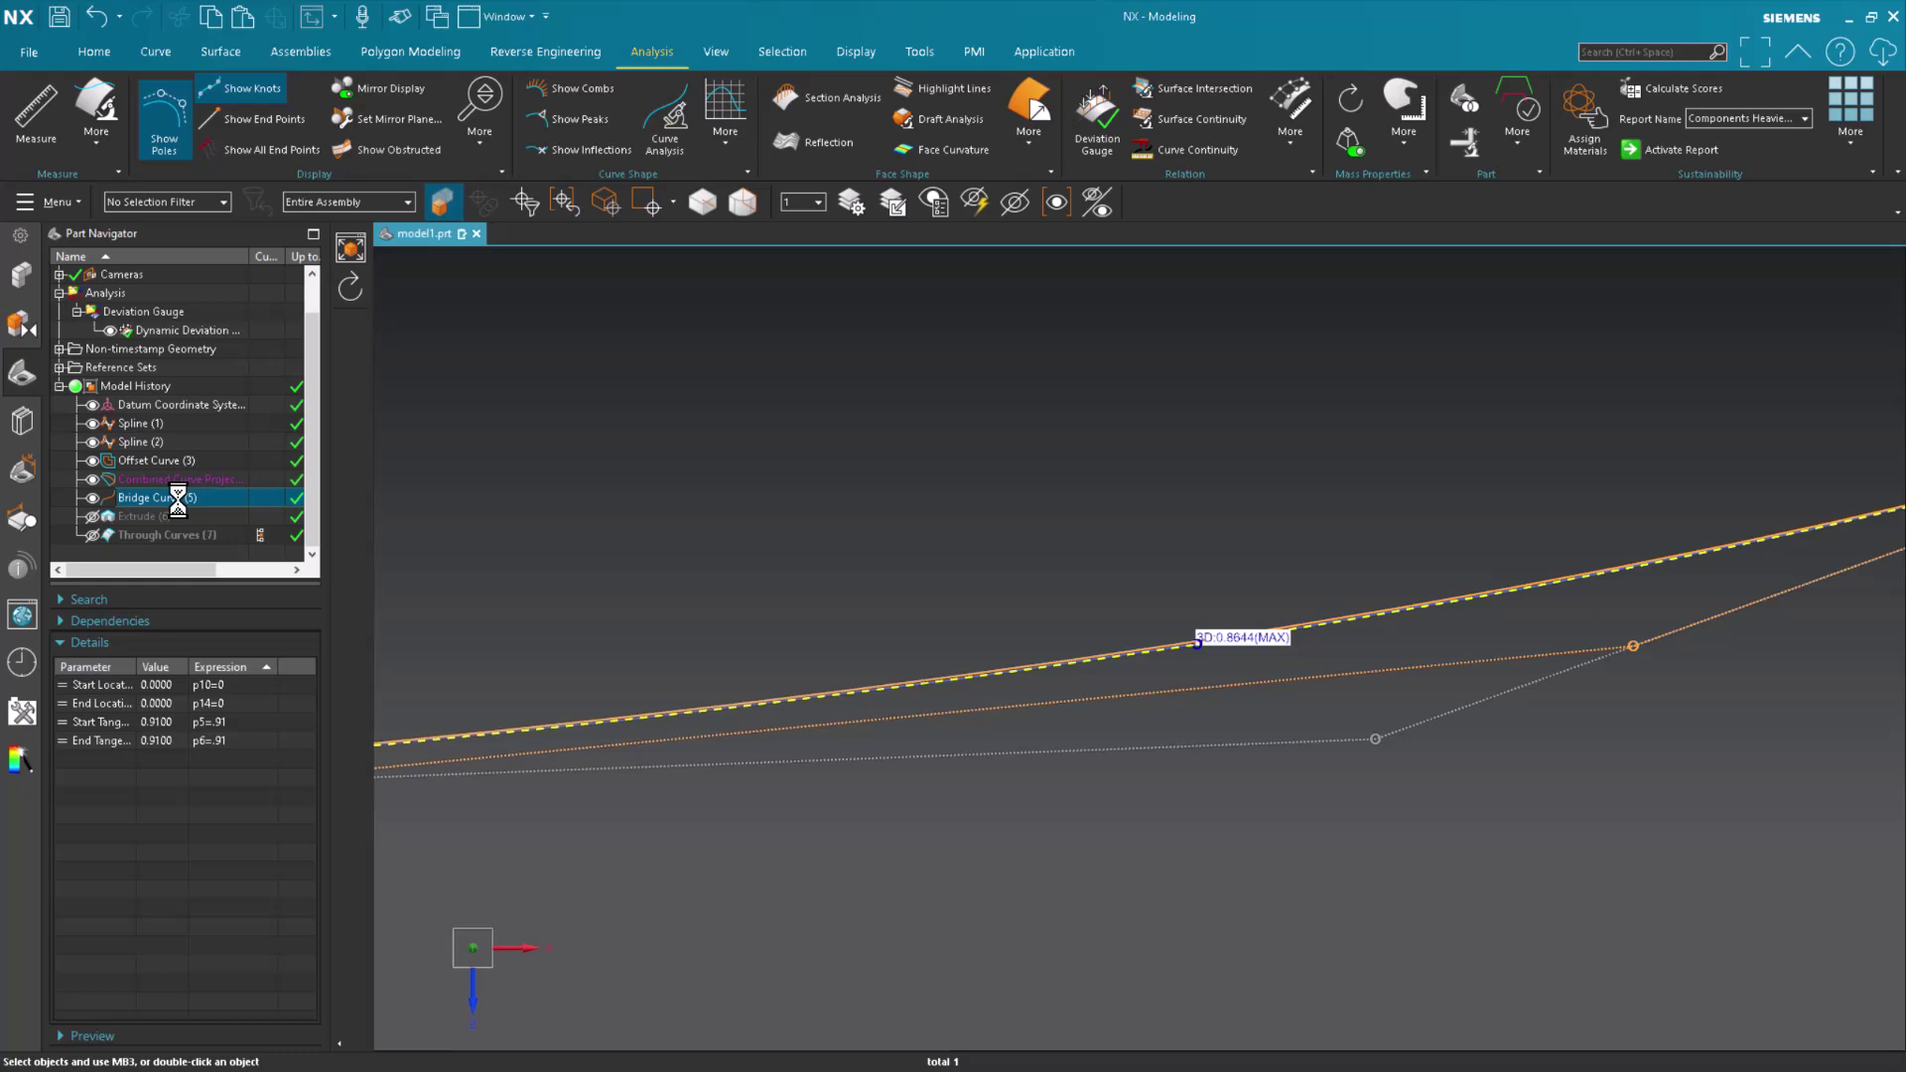
{"action": "key", "text": "Escape"}
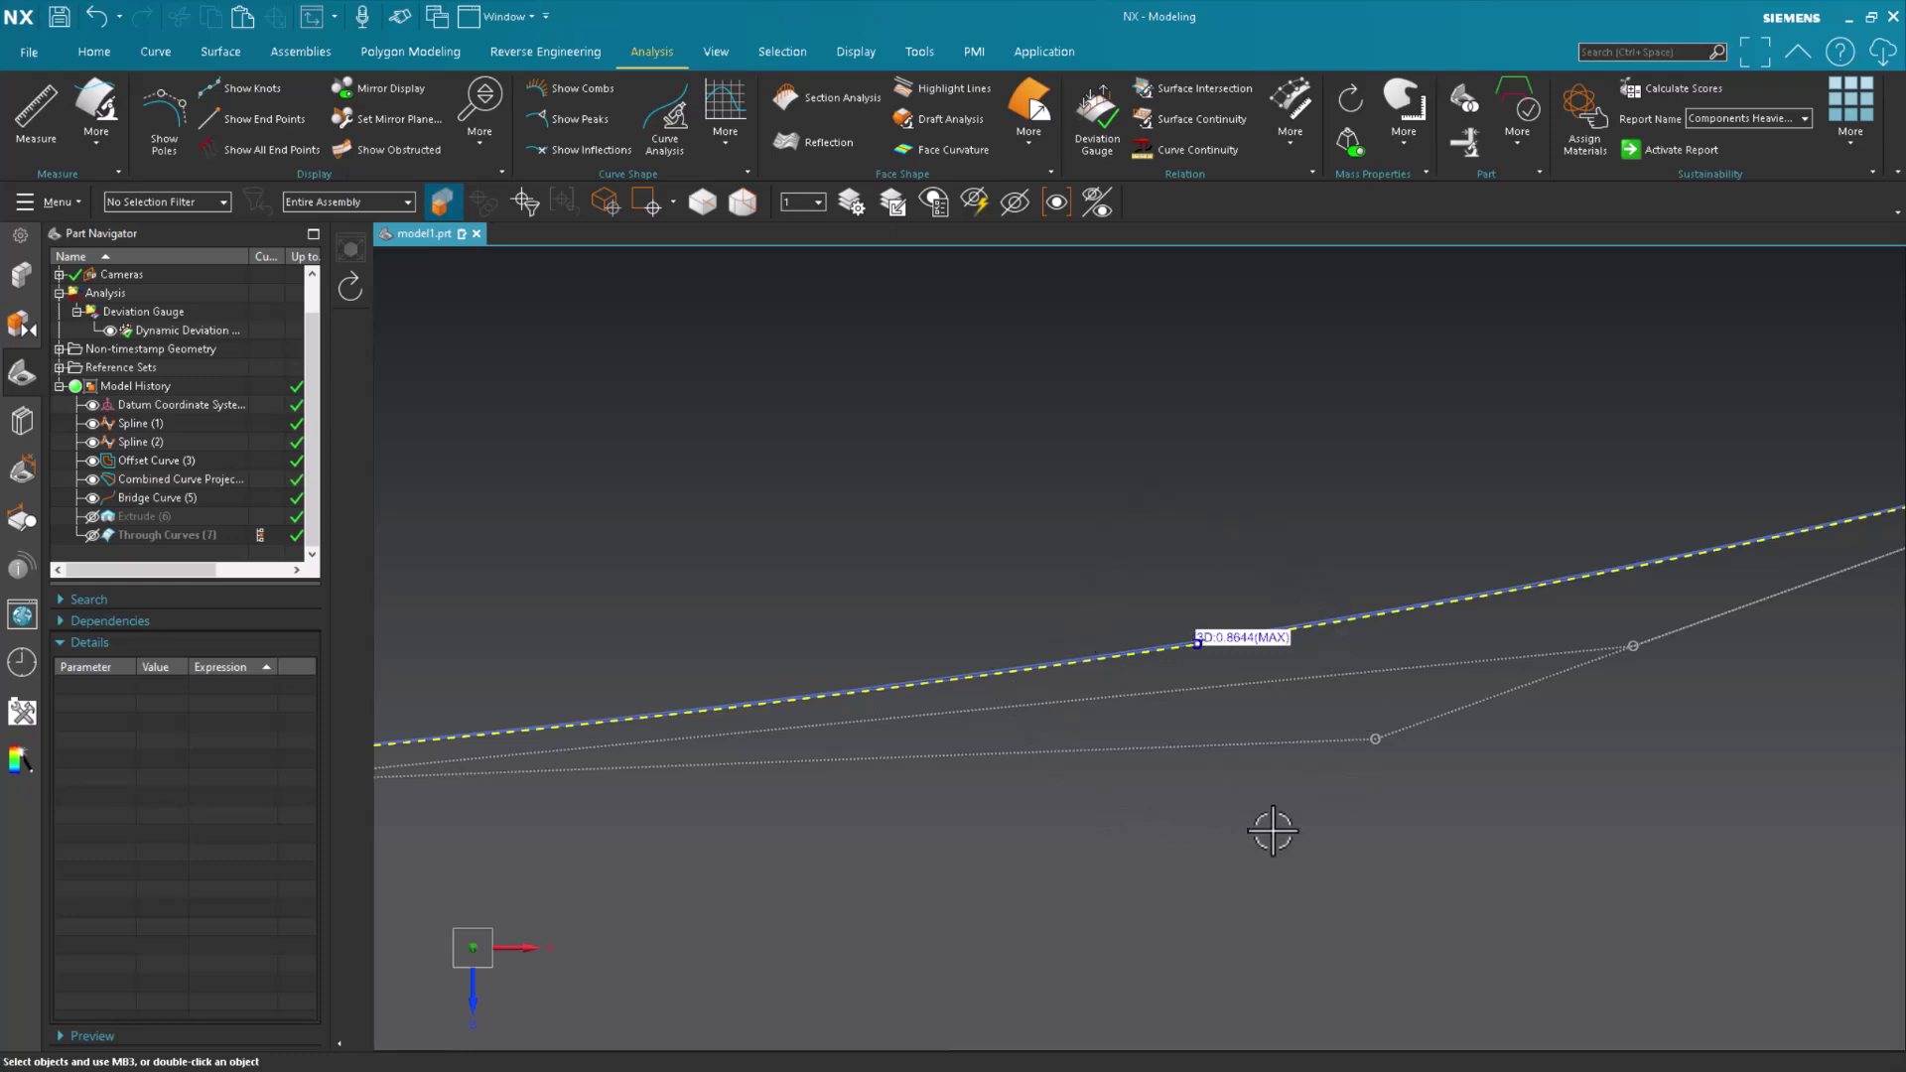
- Turn off the pole and knot display of Bridge Curve (5)
{"action": "middle_click_drag", "start_coordinate": [1272, 831], "coordinate": [1170, 759]}
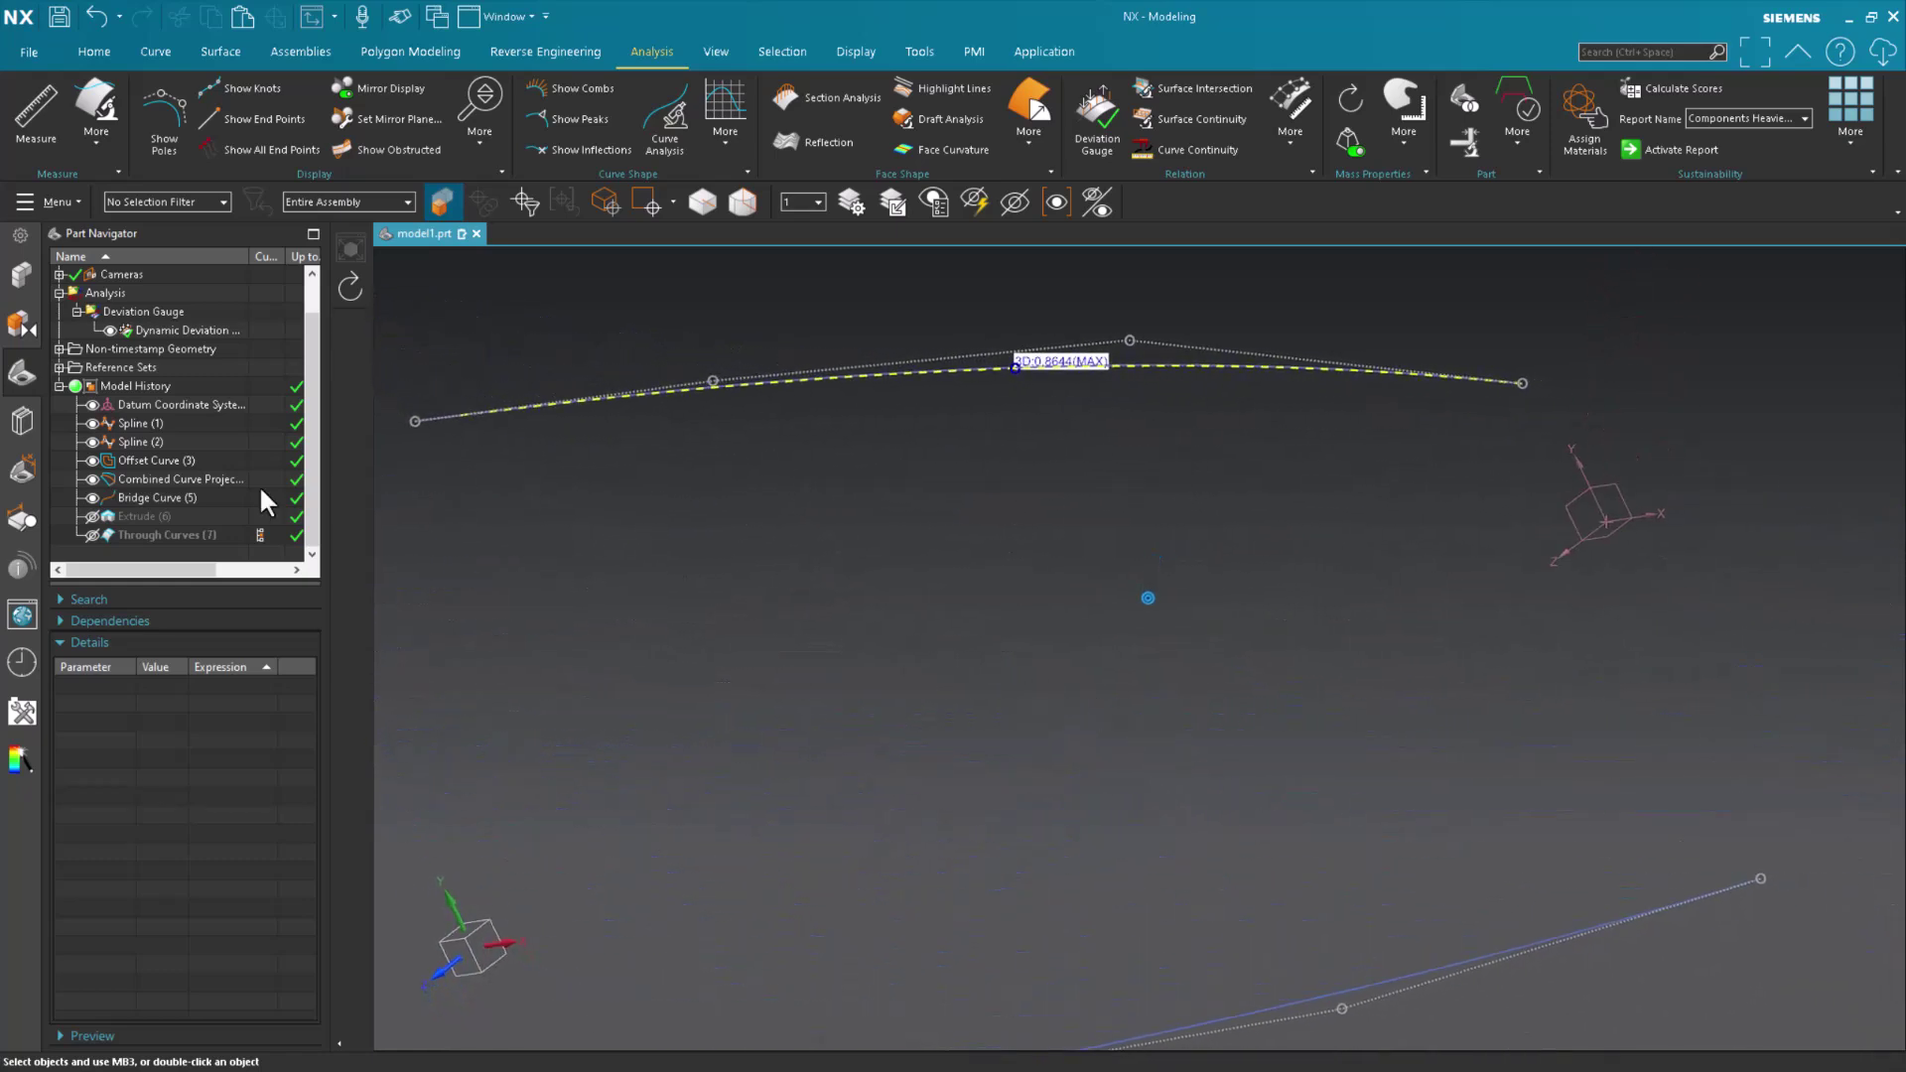
{"action": "left_click", "coordinate": [147, 497]}
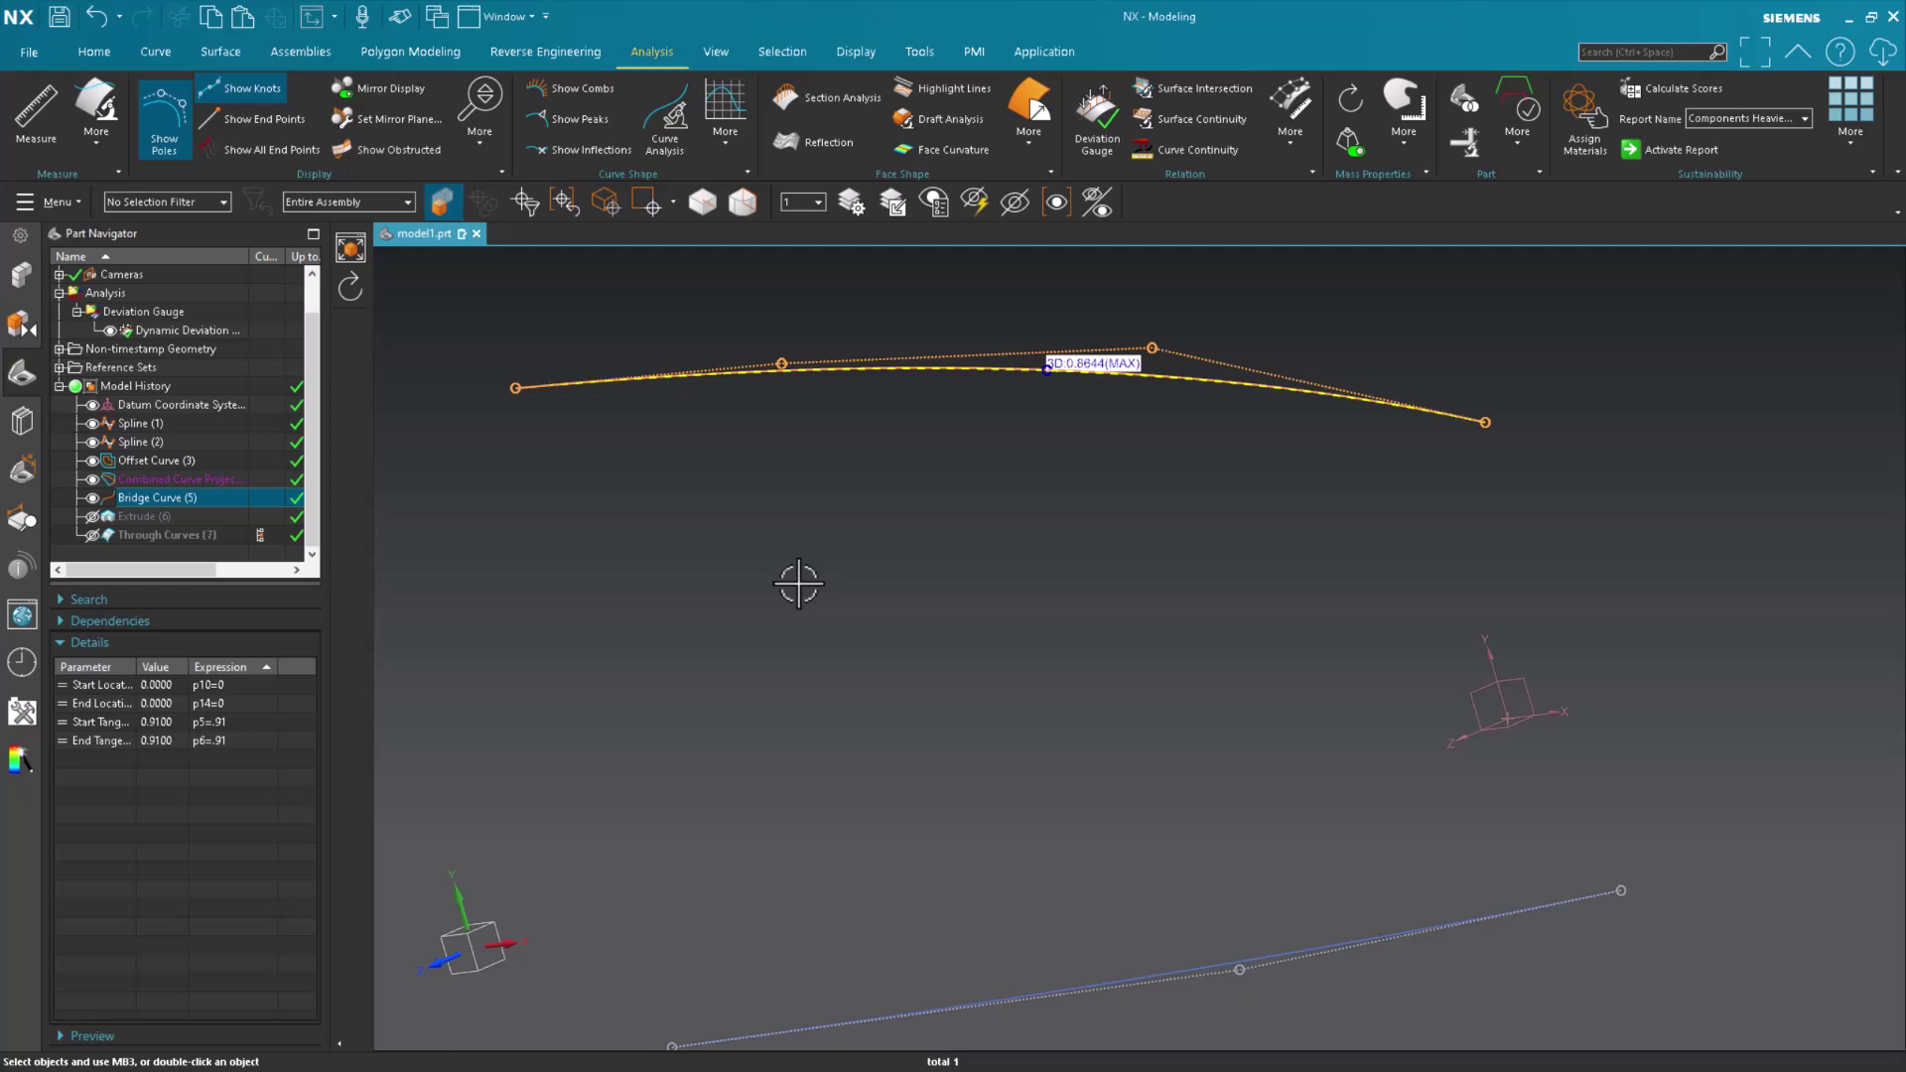
{"action": "left_click", "coordinate": [164, 124]}
{"action": "left_click", "coordinate": [238, 87]}
{"action": "left_click", "coordinate": [808, 509]}
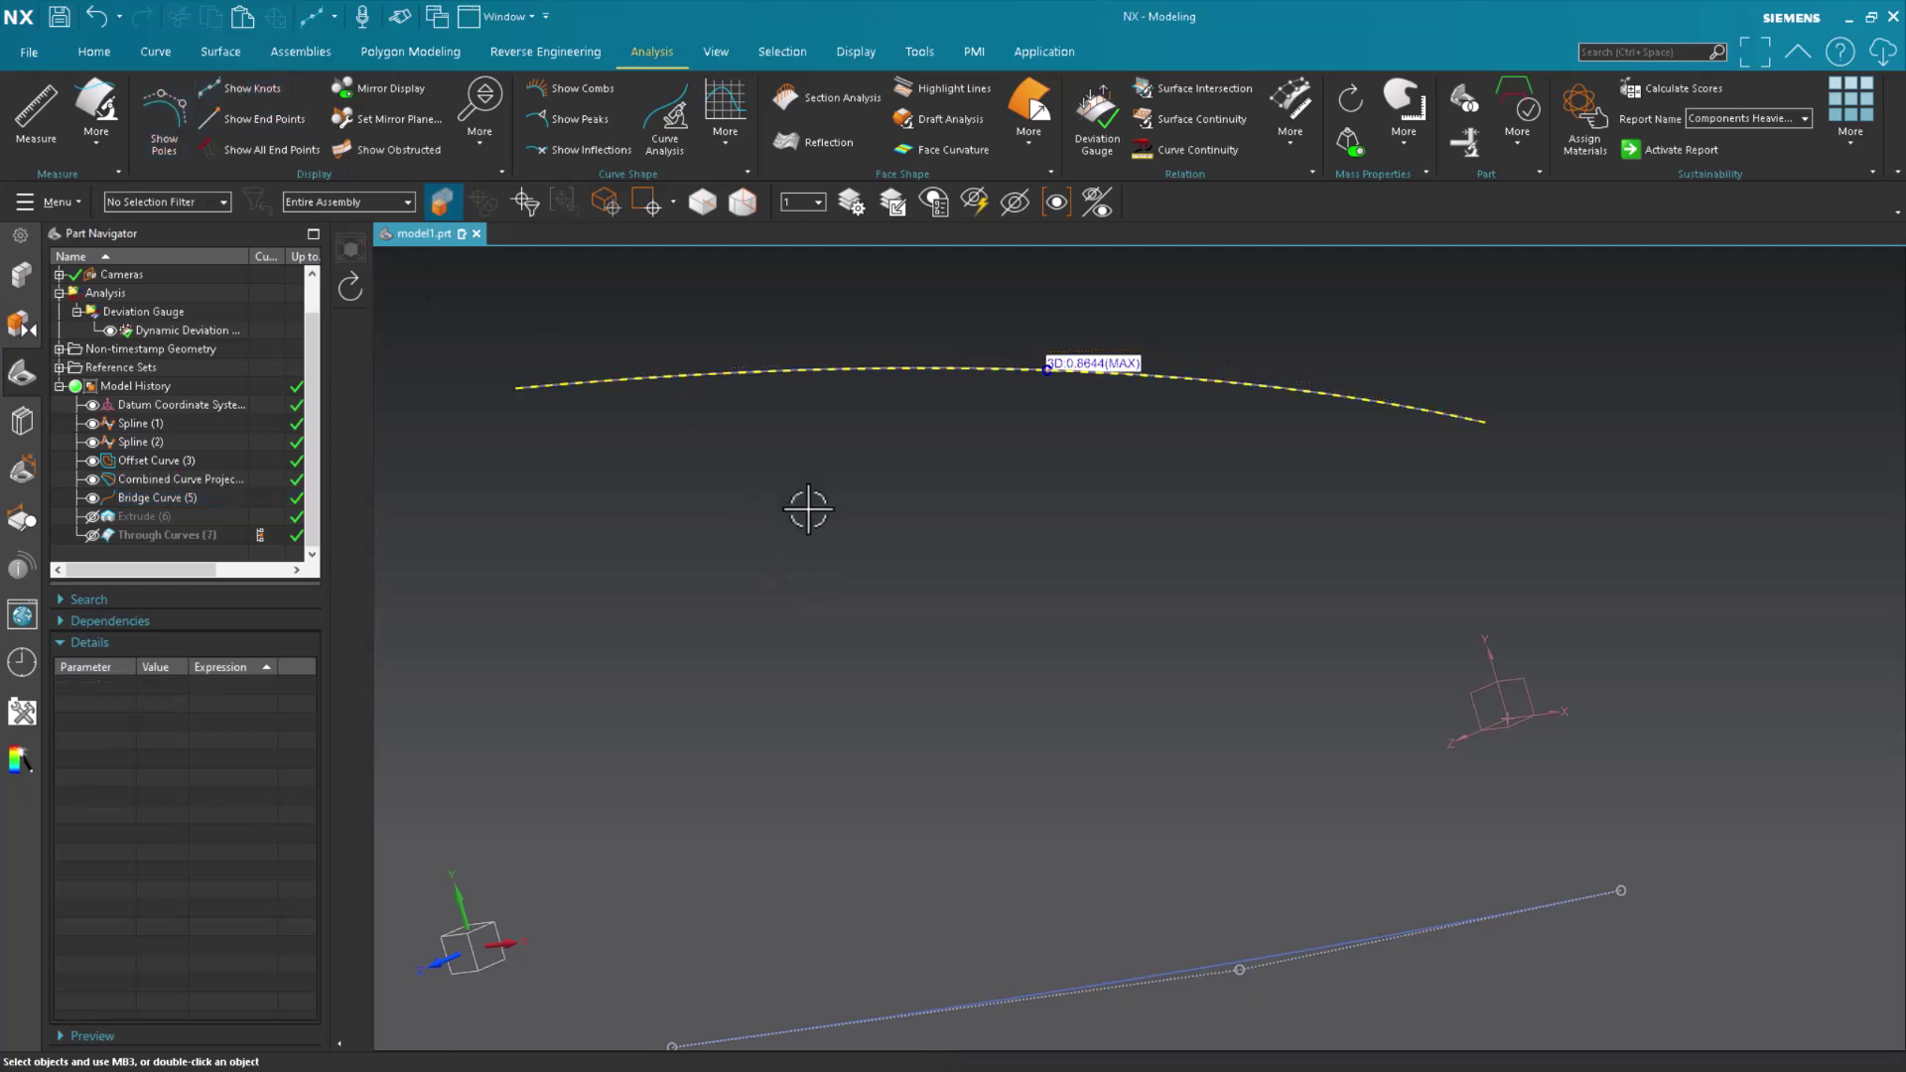
- Show Through Curves (7) and Extrude (6), and highlight the features related to the surface and to the Combined Curve Projection
{"action": "left_click", "coordinate": [91, 534]}
{"action": "middle_click_drag", "start_coordinate": [695, 675], "coordinate": [1050, 787]}
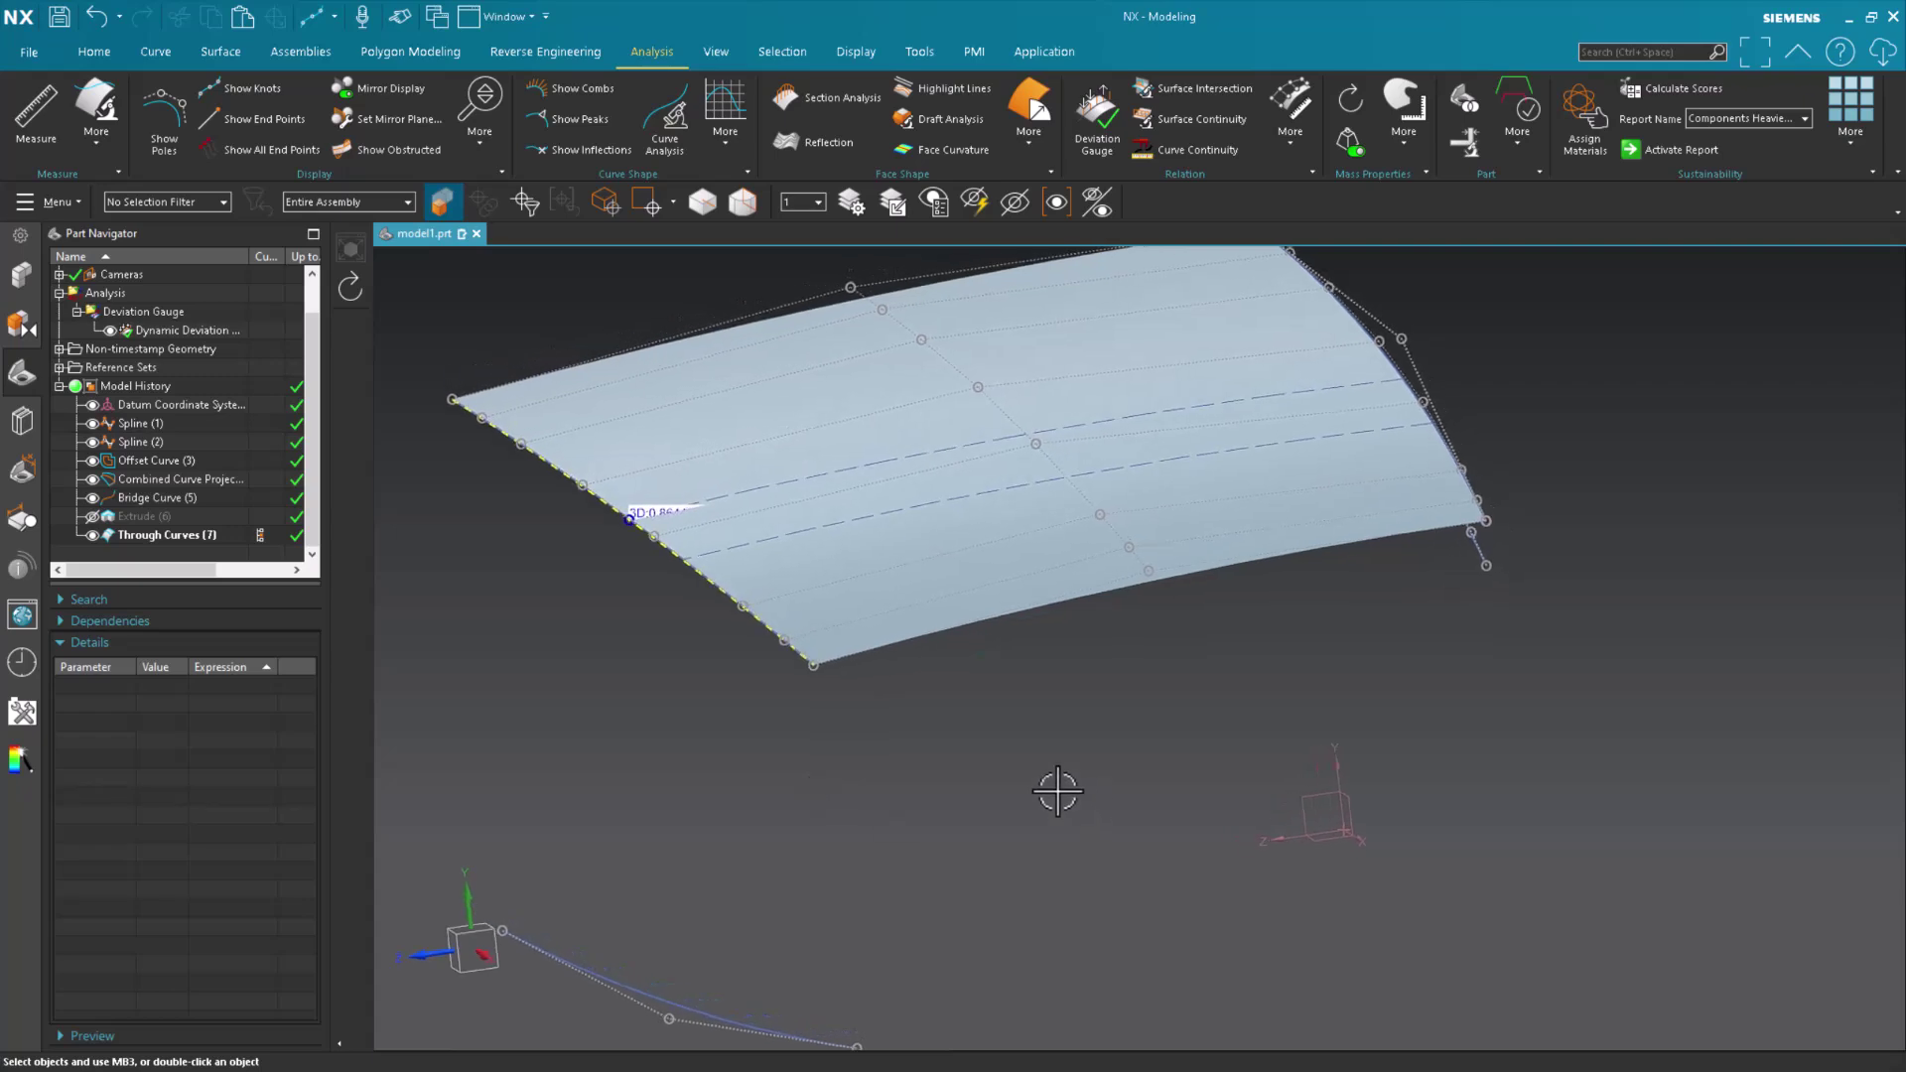
{"action": "left_click", "coordinate": [91, 517]}
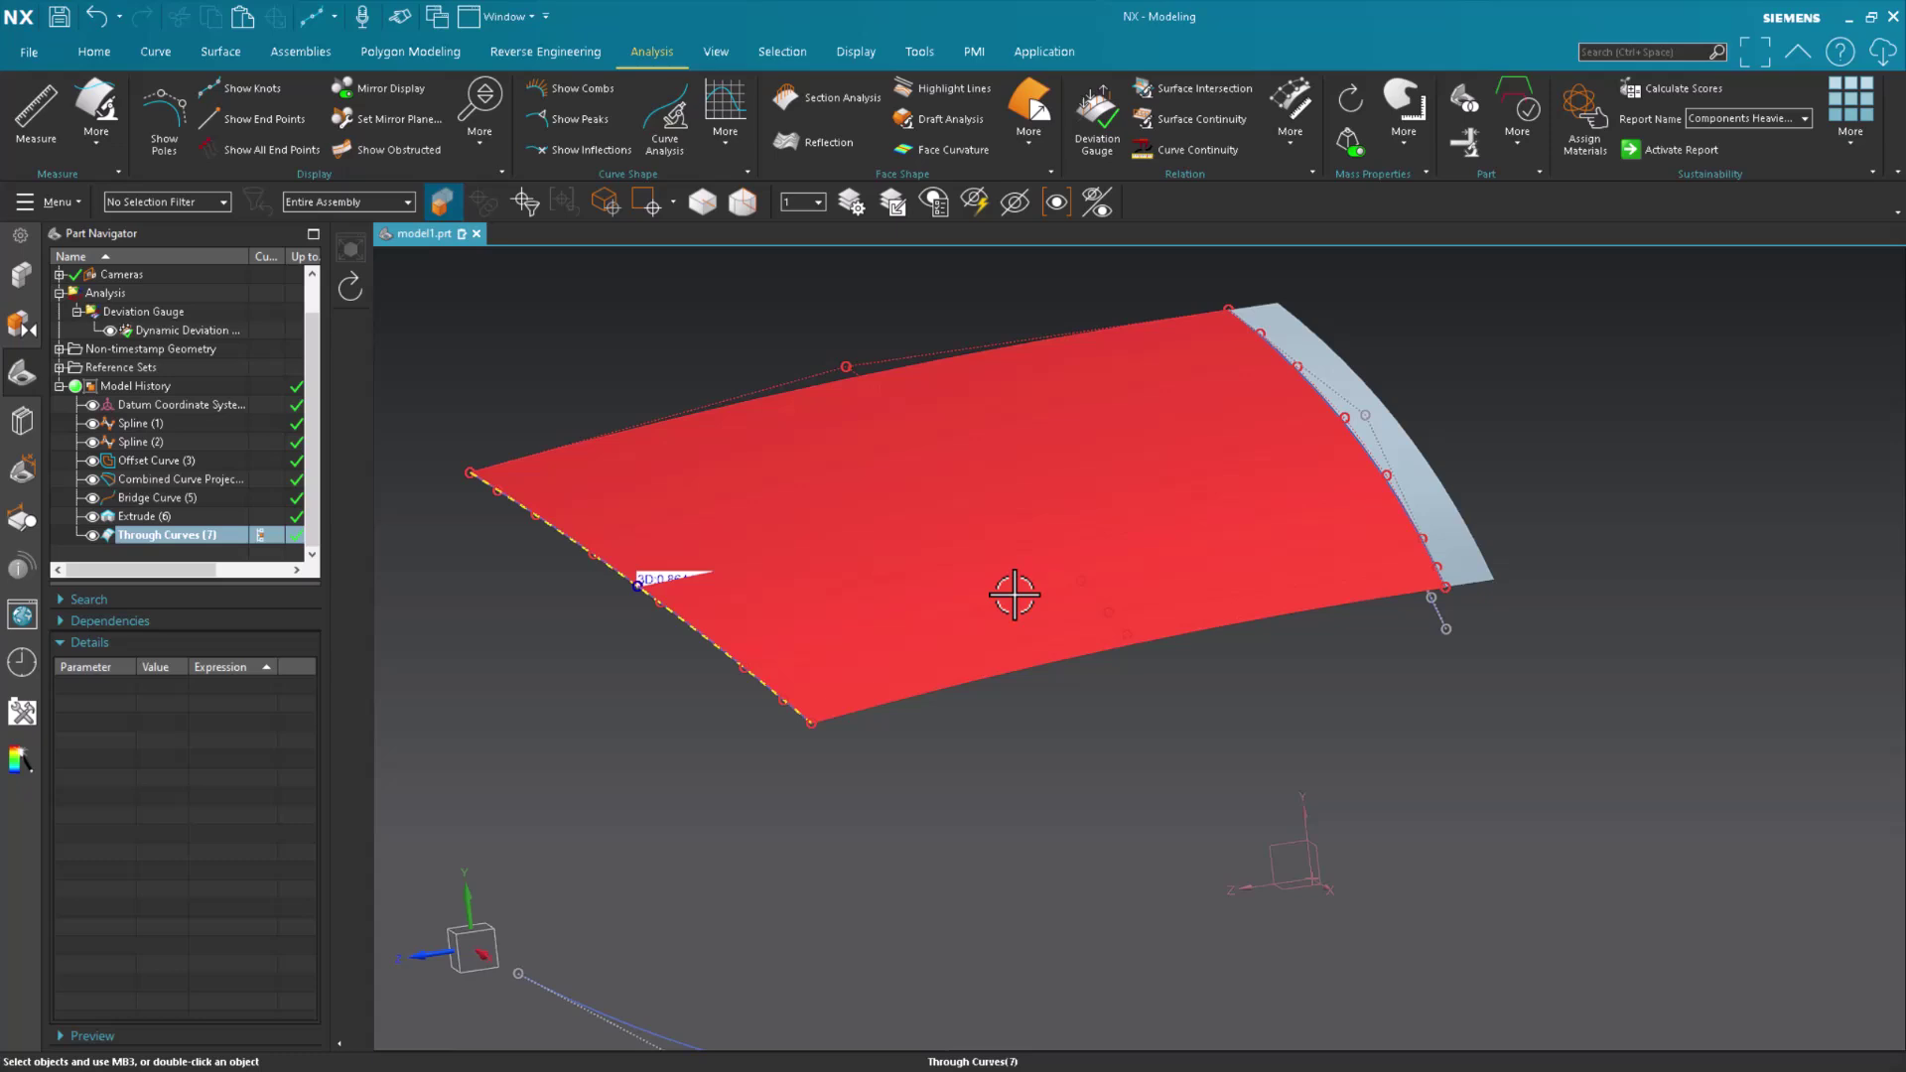
{"action": "left_click", "coordinate": [204, 534]}
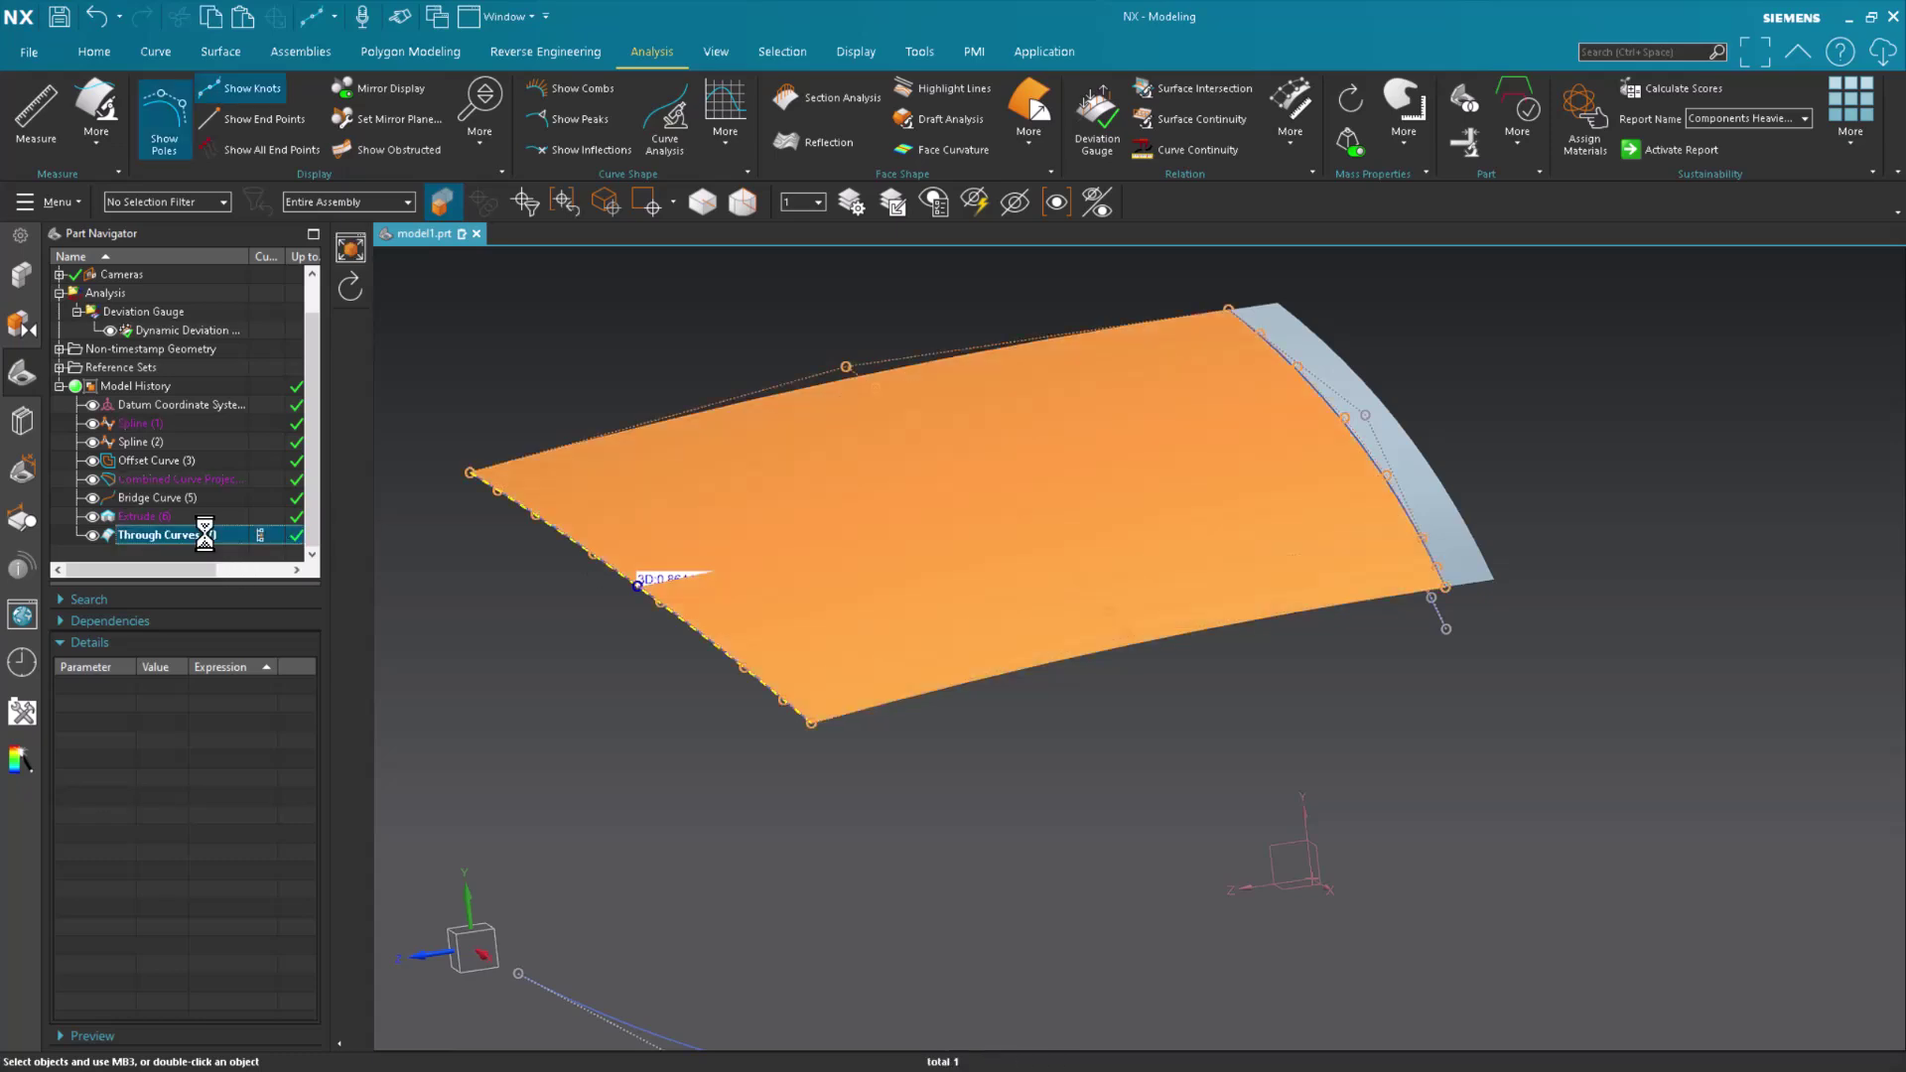
{"action": "left_click", "coordinate": [212, 480]}
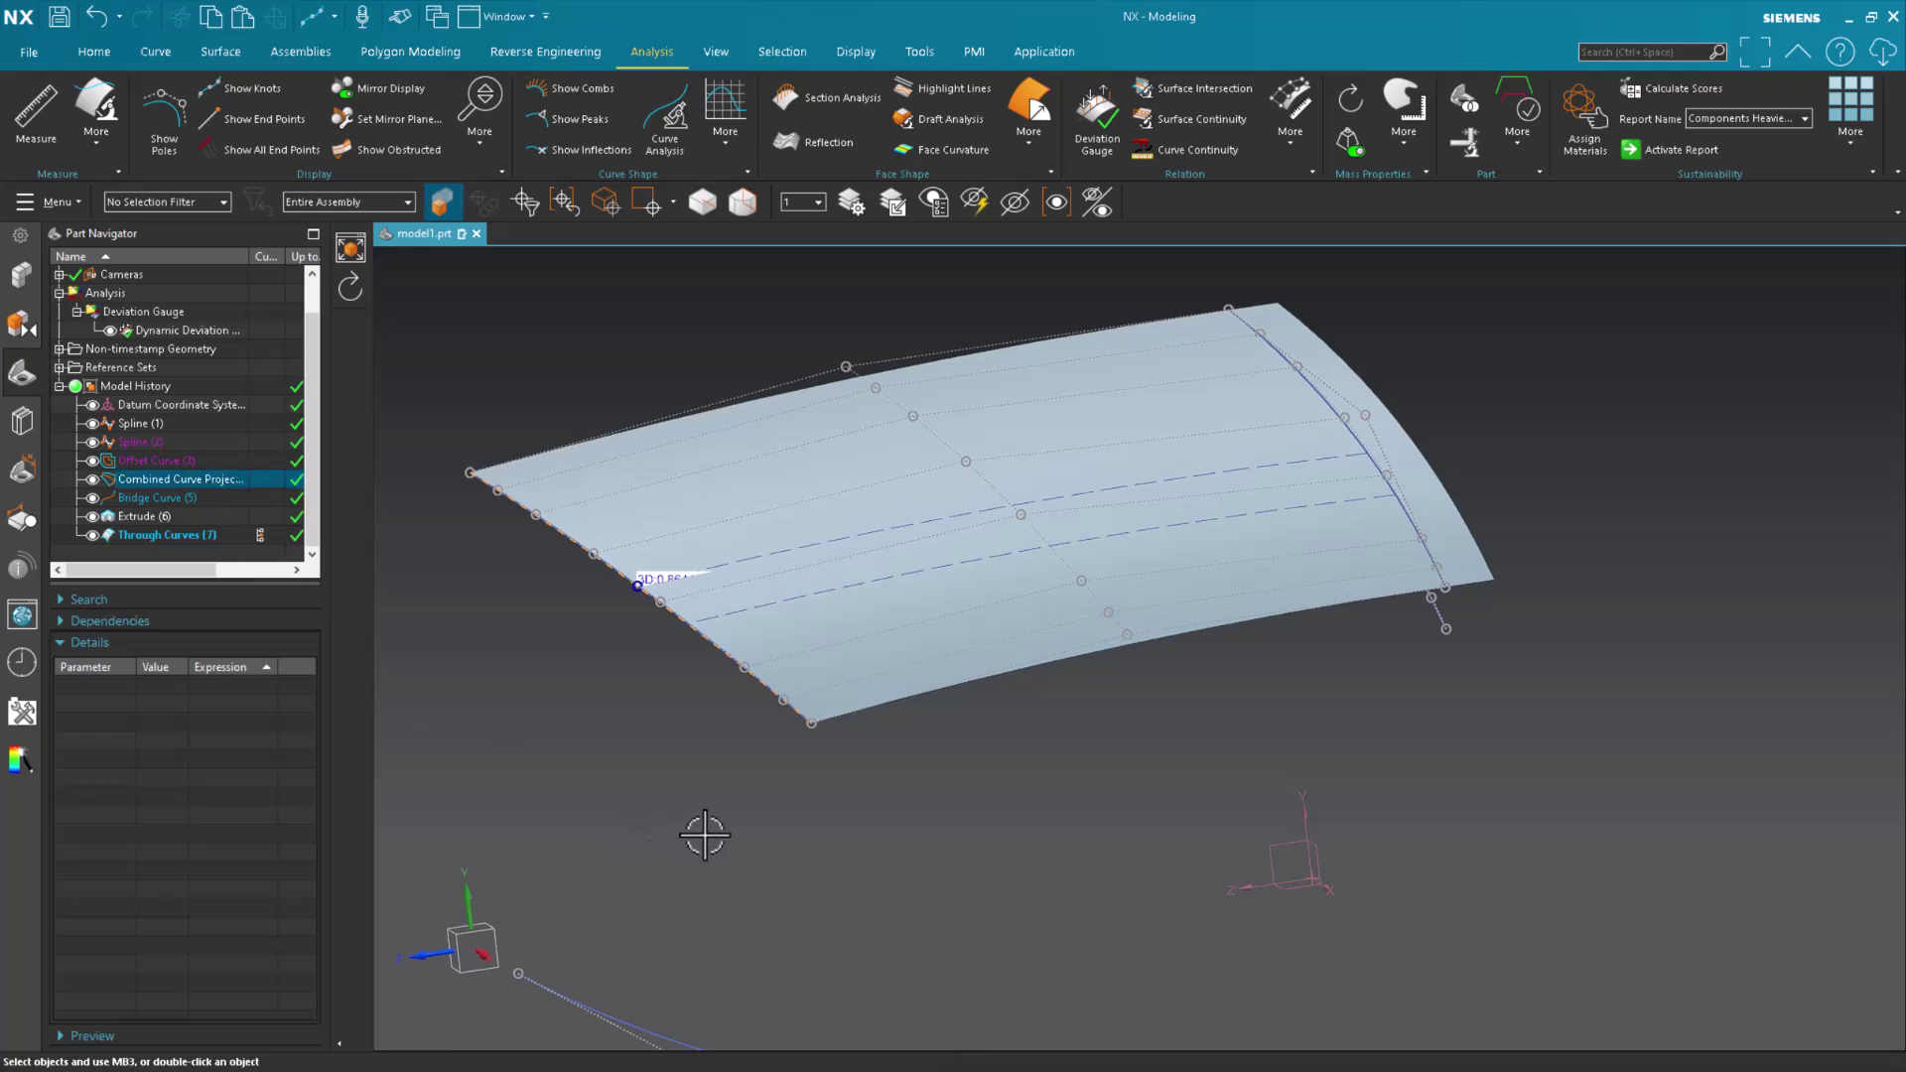
- Try Through Curves (7) without Preserve Shape and with Arc Length alignment, and restore Parameter alignment with Preserve Shape
{"action": "double_click", "coordinate": [1042, 652]}
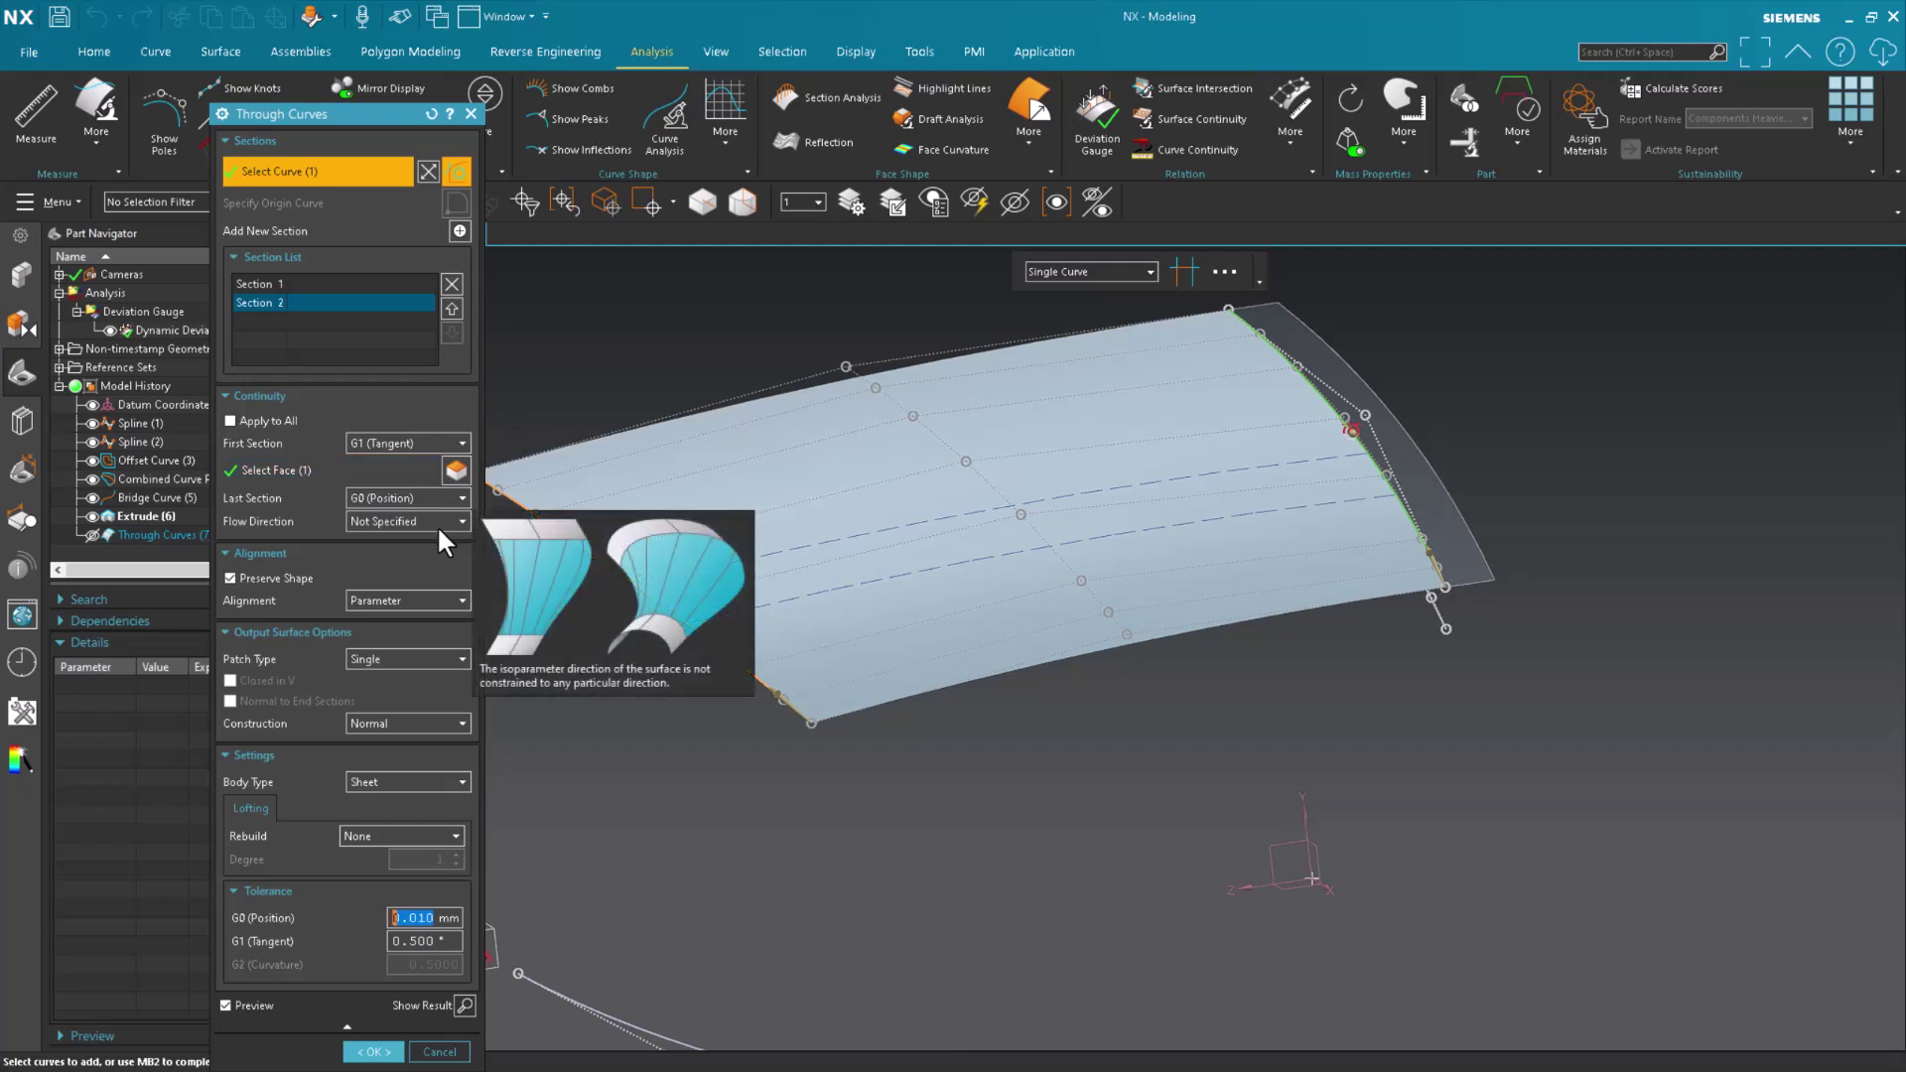
{"action": "left_click", "coordinate": [282, 578]}
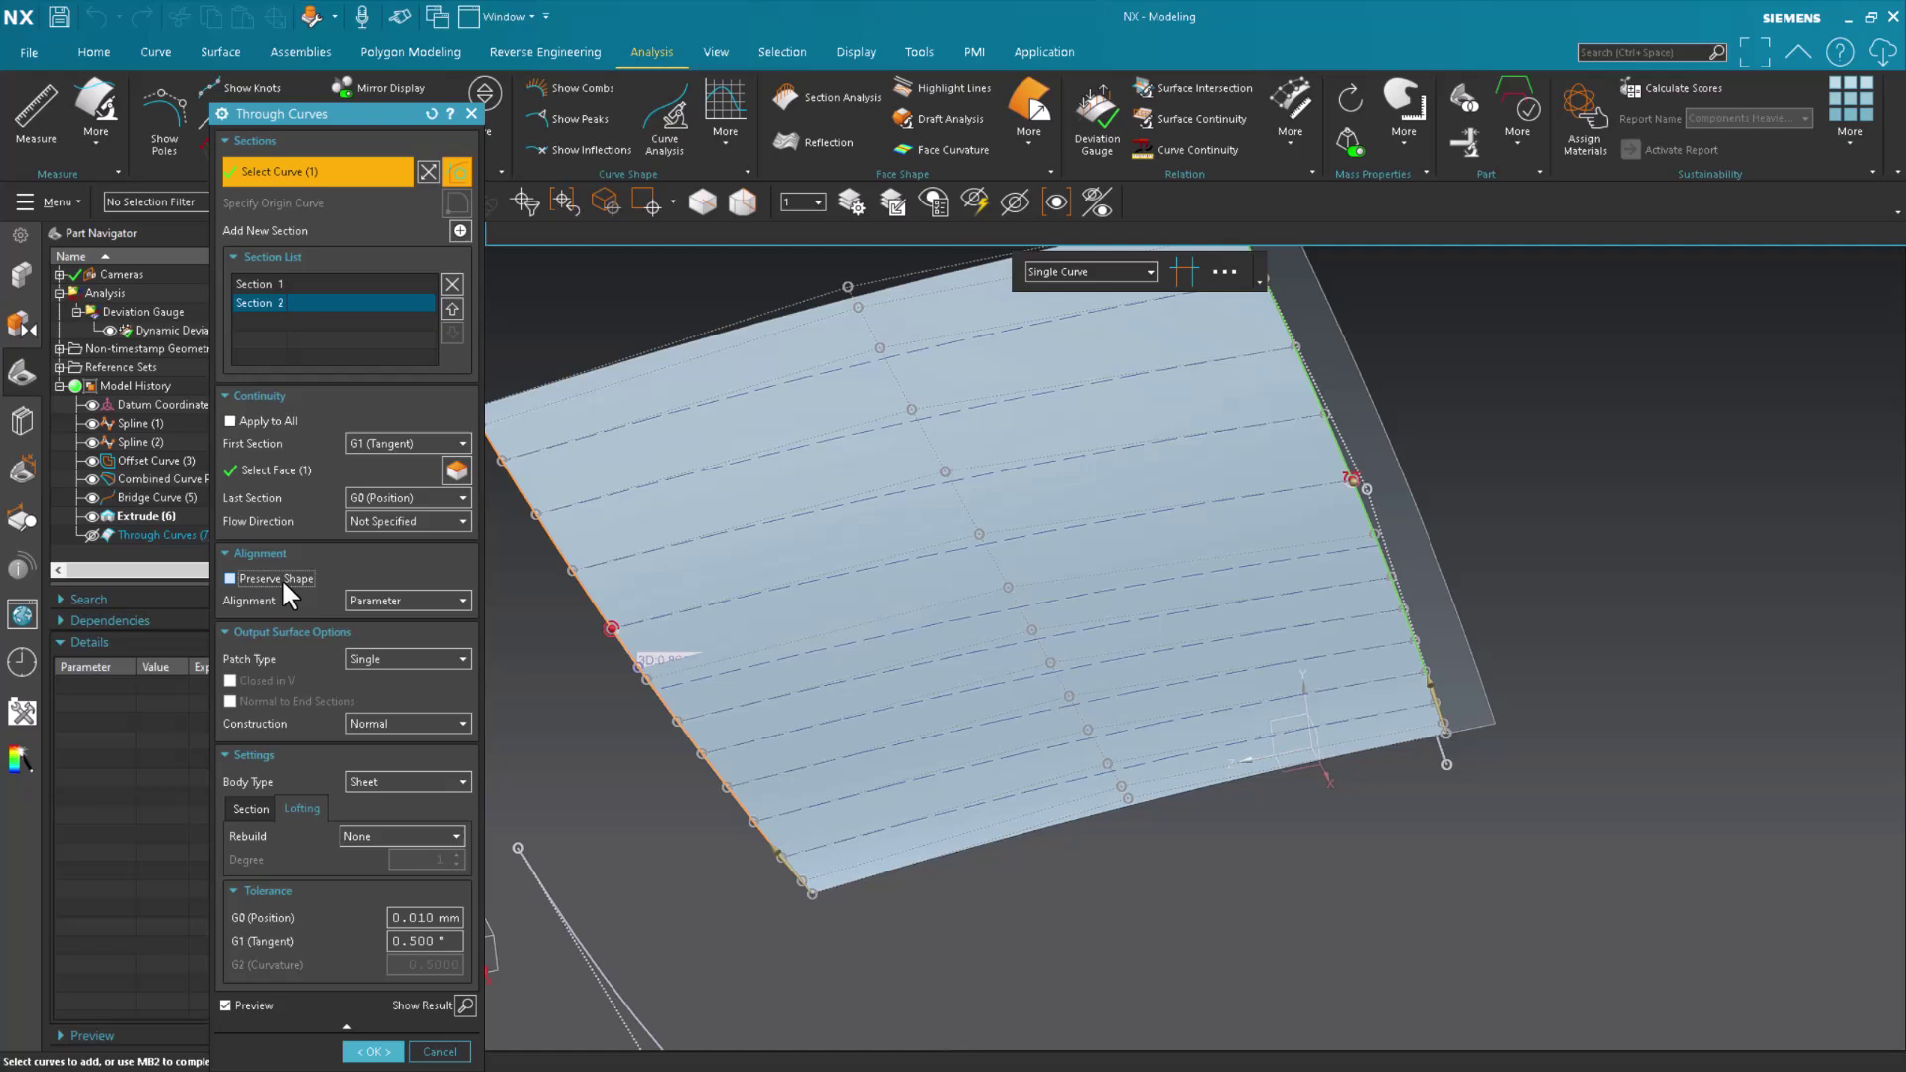
{"action": "left_click", "coordinate": [423, 599]}
{"action": "left_click", "coordinate": [405, 636]}
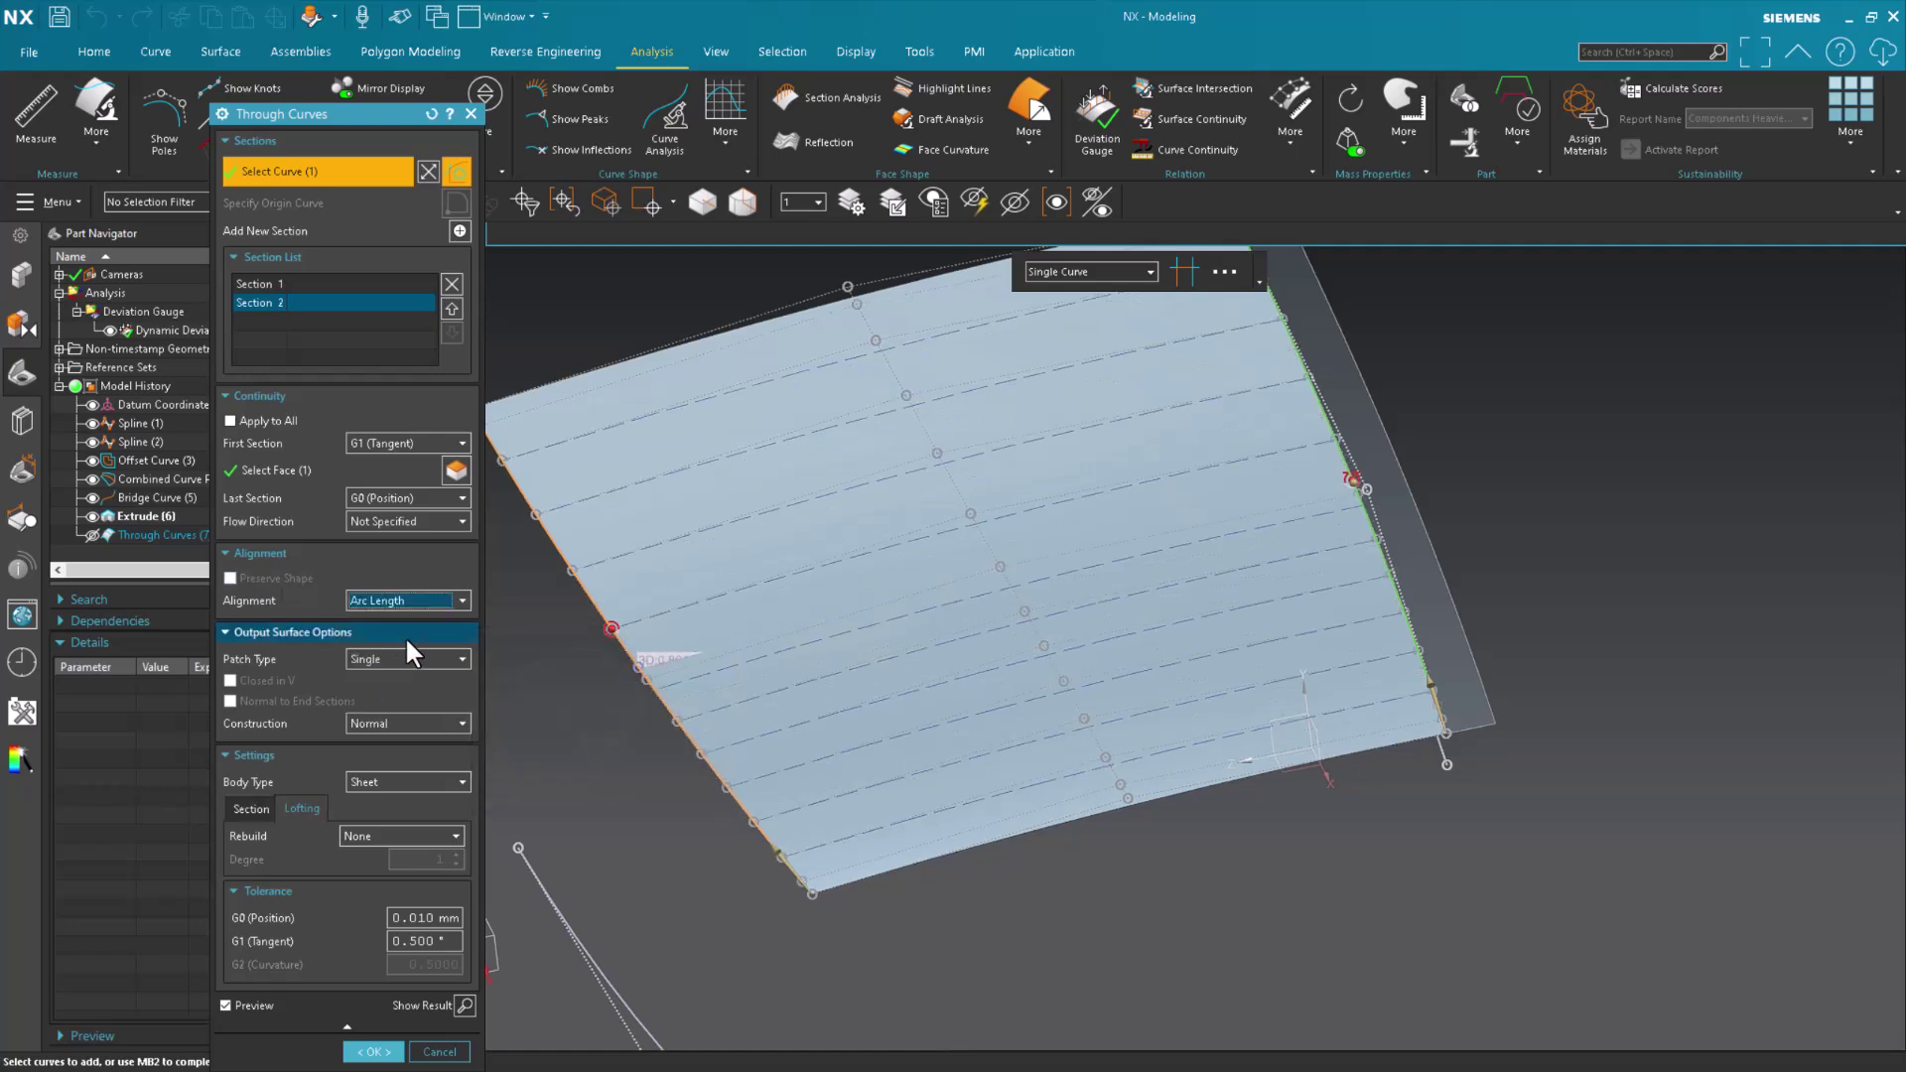
{"action": "left_click", "coordinate": [358, 597]}
{"action": "left_click", "coordinate": [373, 617]}
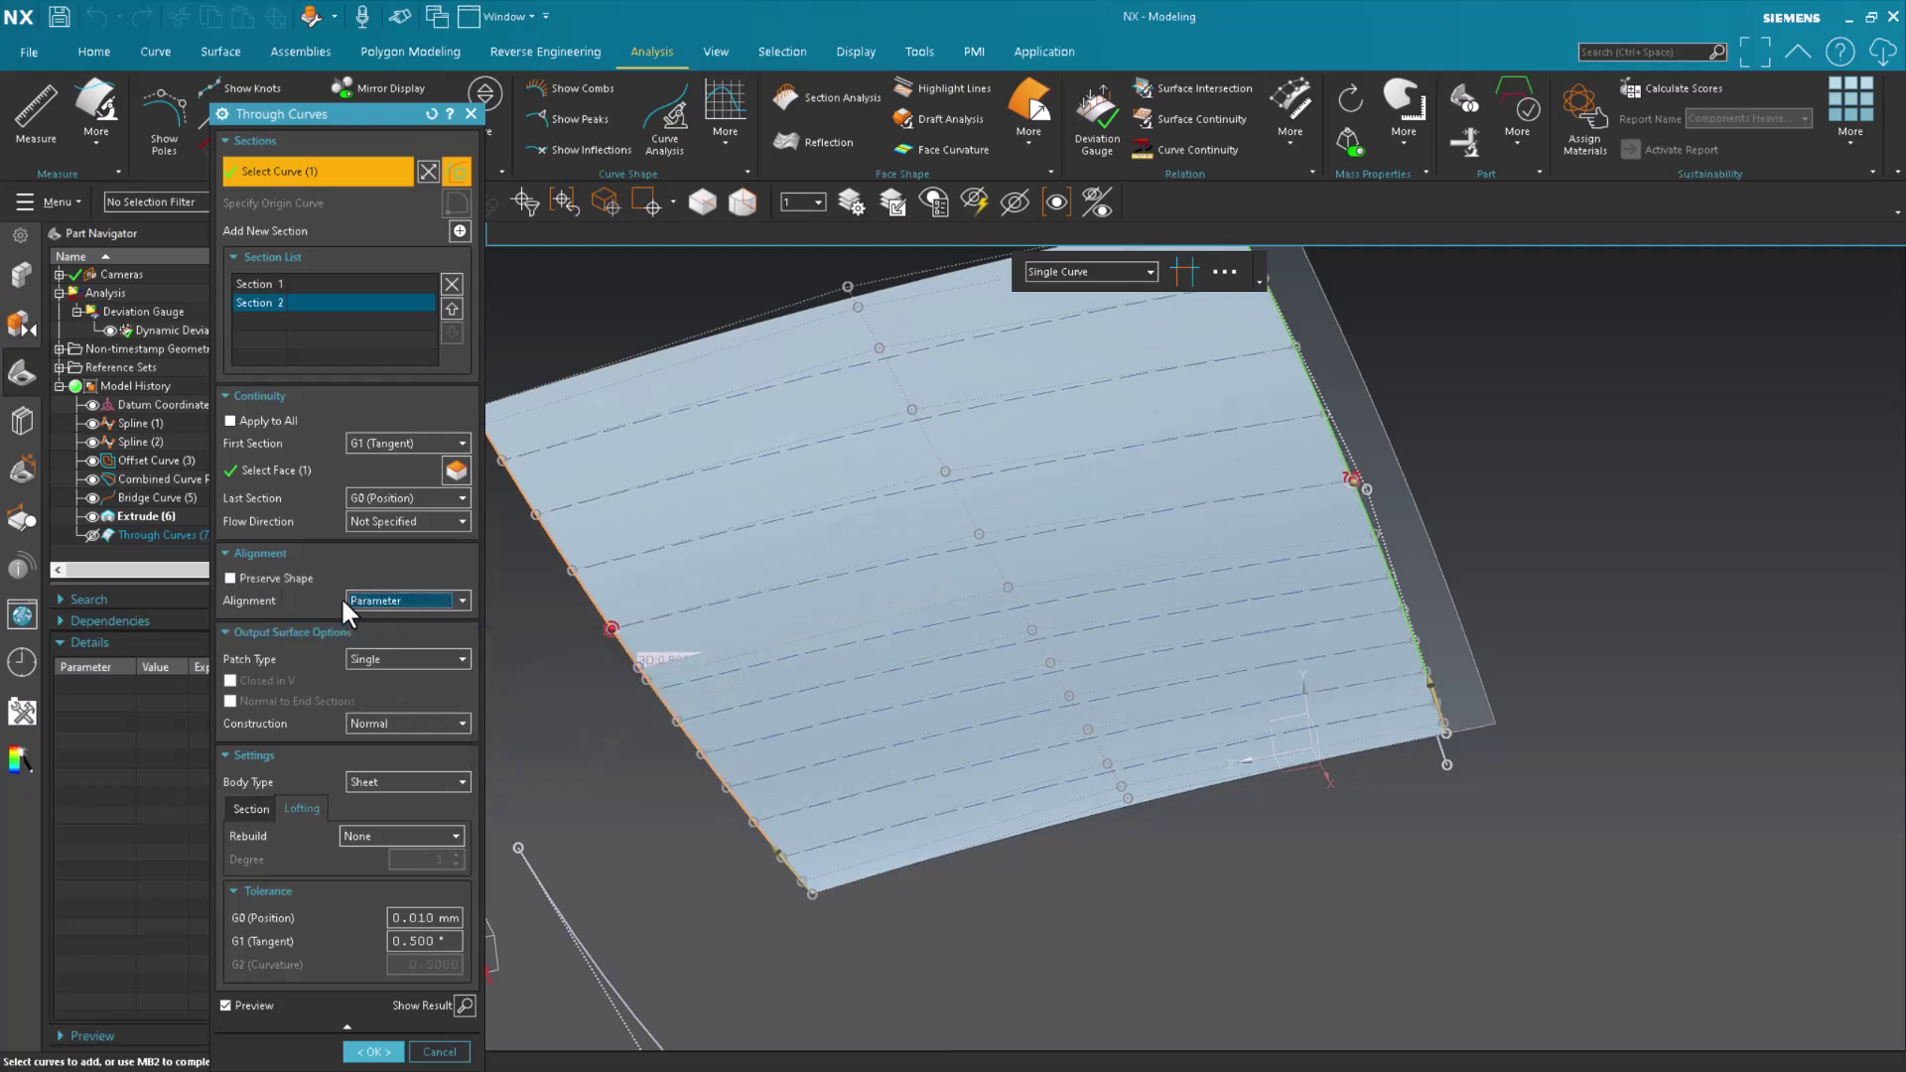
{"action": "left_click", "coordinate": [285, 578]}
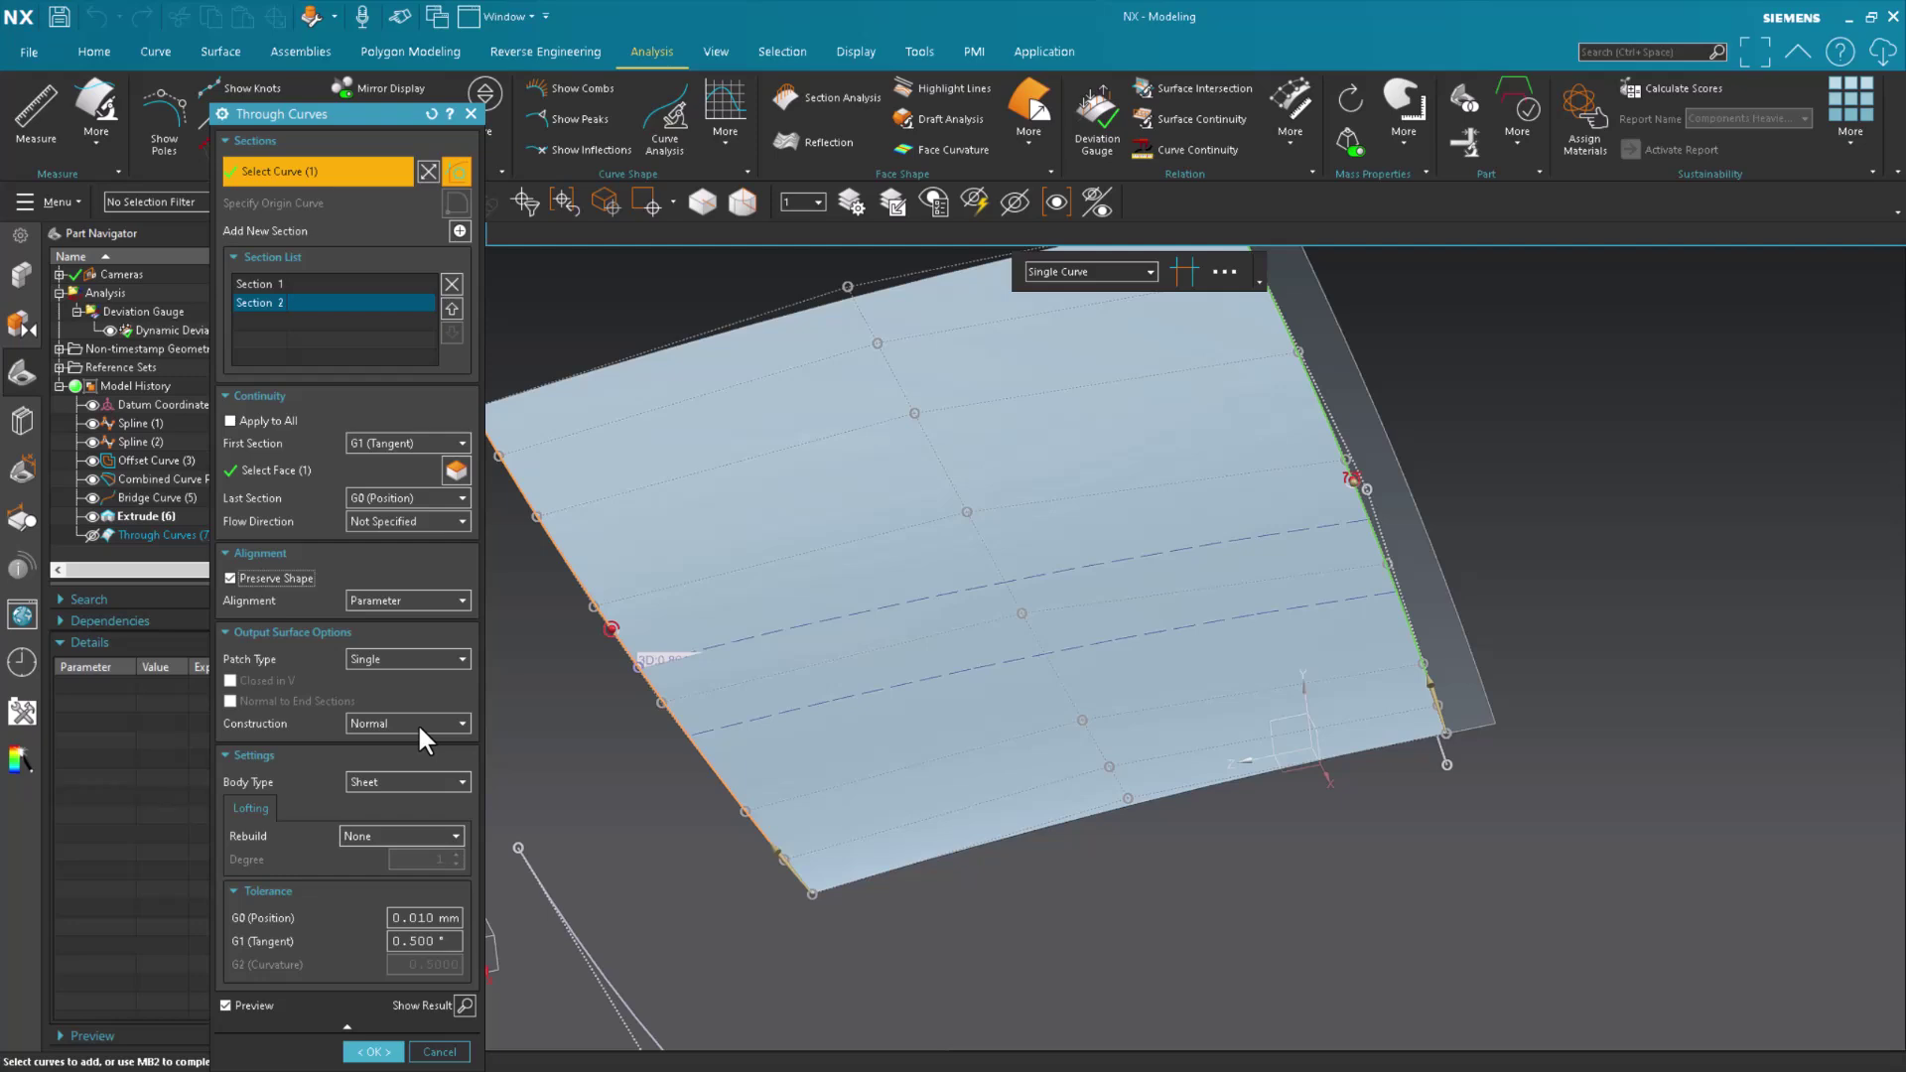
{"action": "left_click", "coordinate": [374, 1050]}
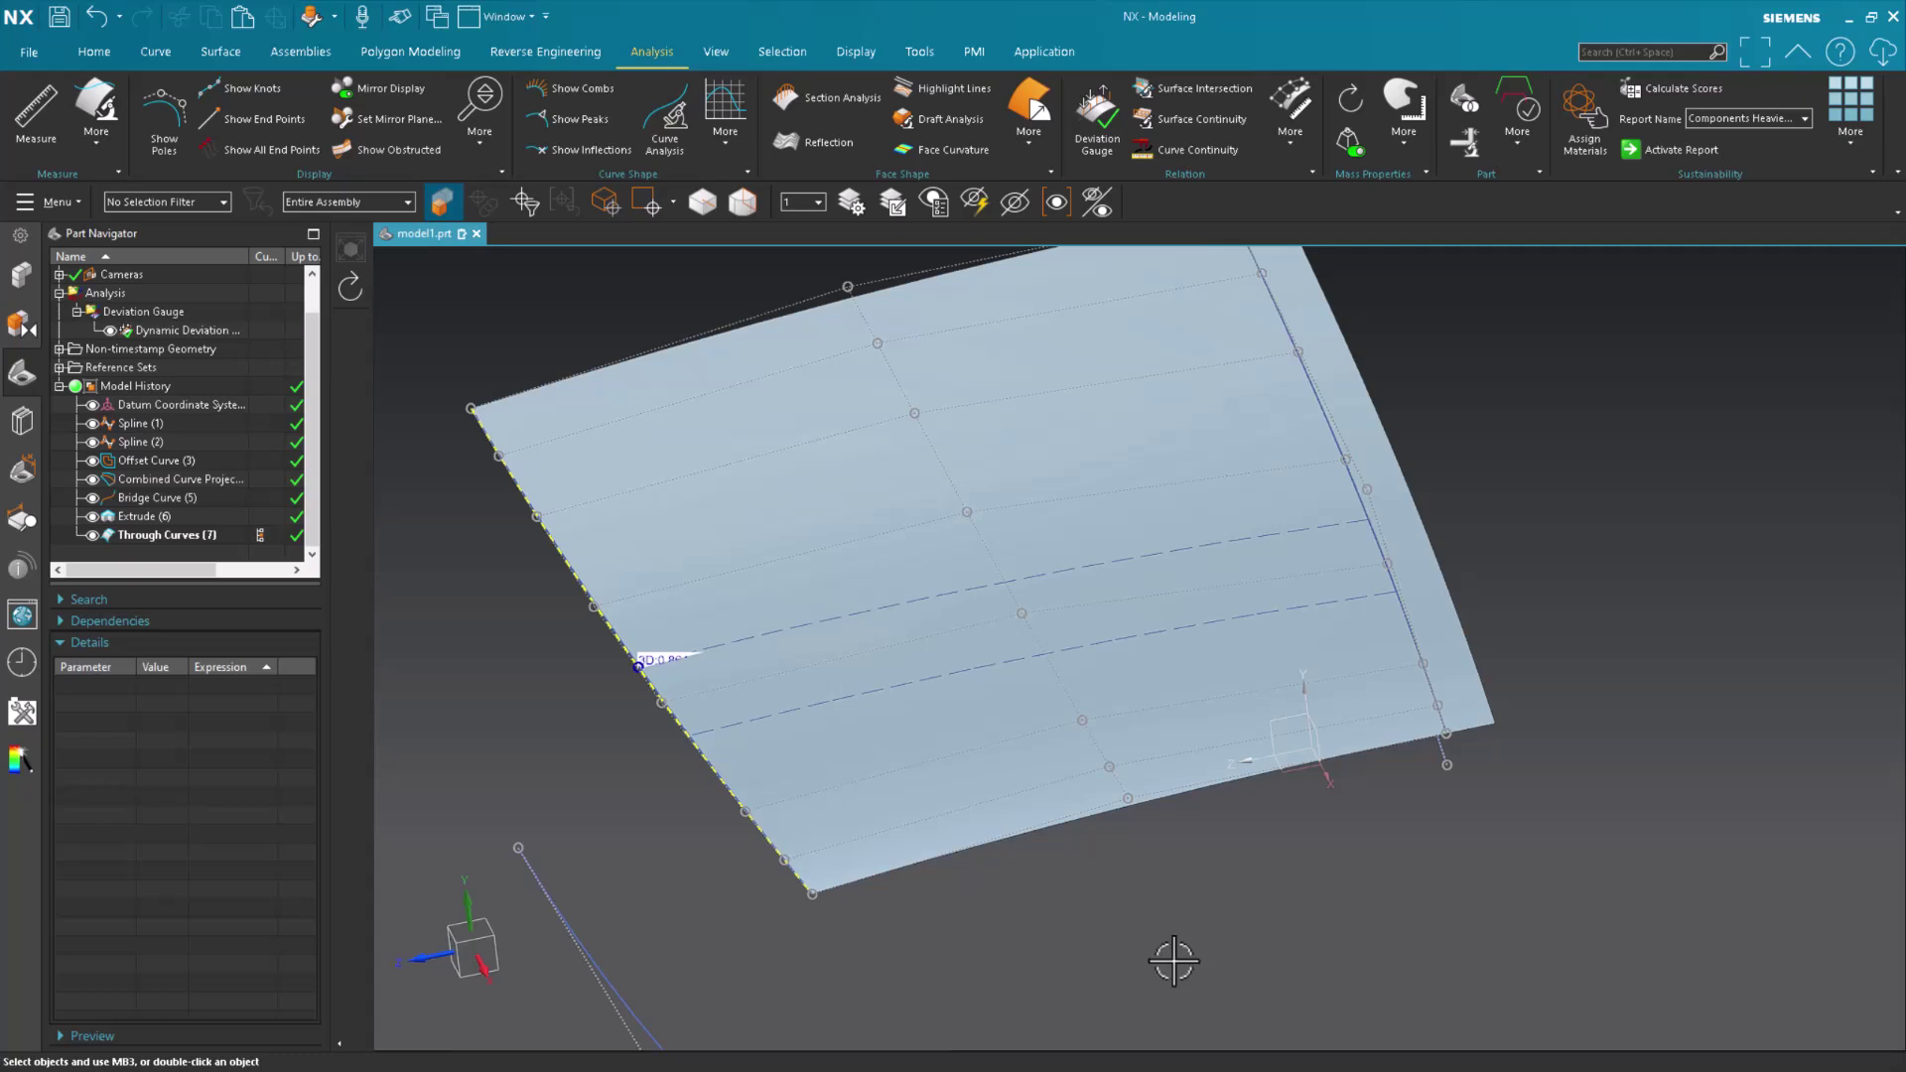
- Replace the Combined Curve Projection (4) with Bridge Curve (5), with Delete Original Feature turned off
{"action": "left_click", "coordinate": [188, 479]}
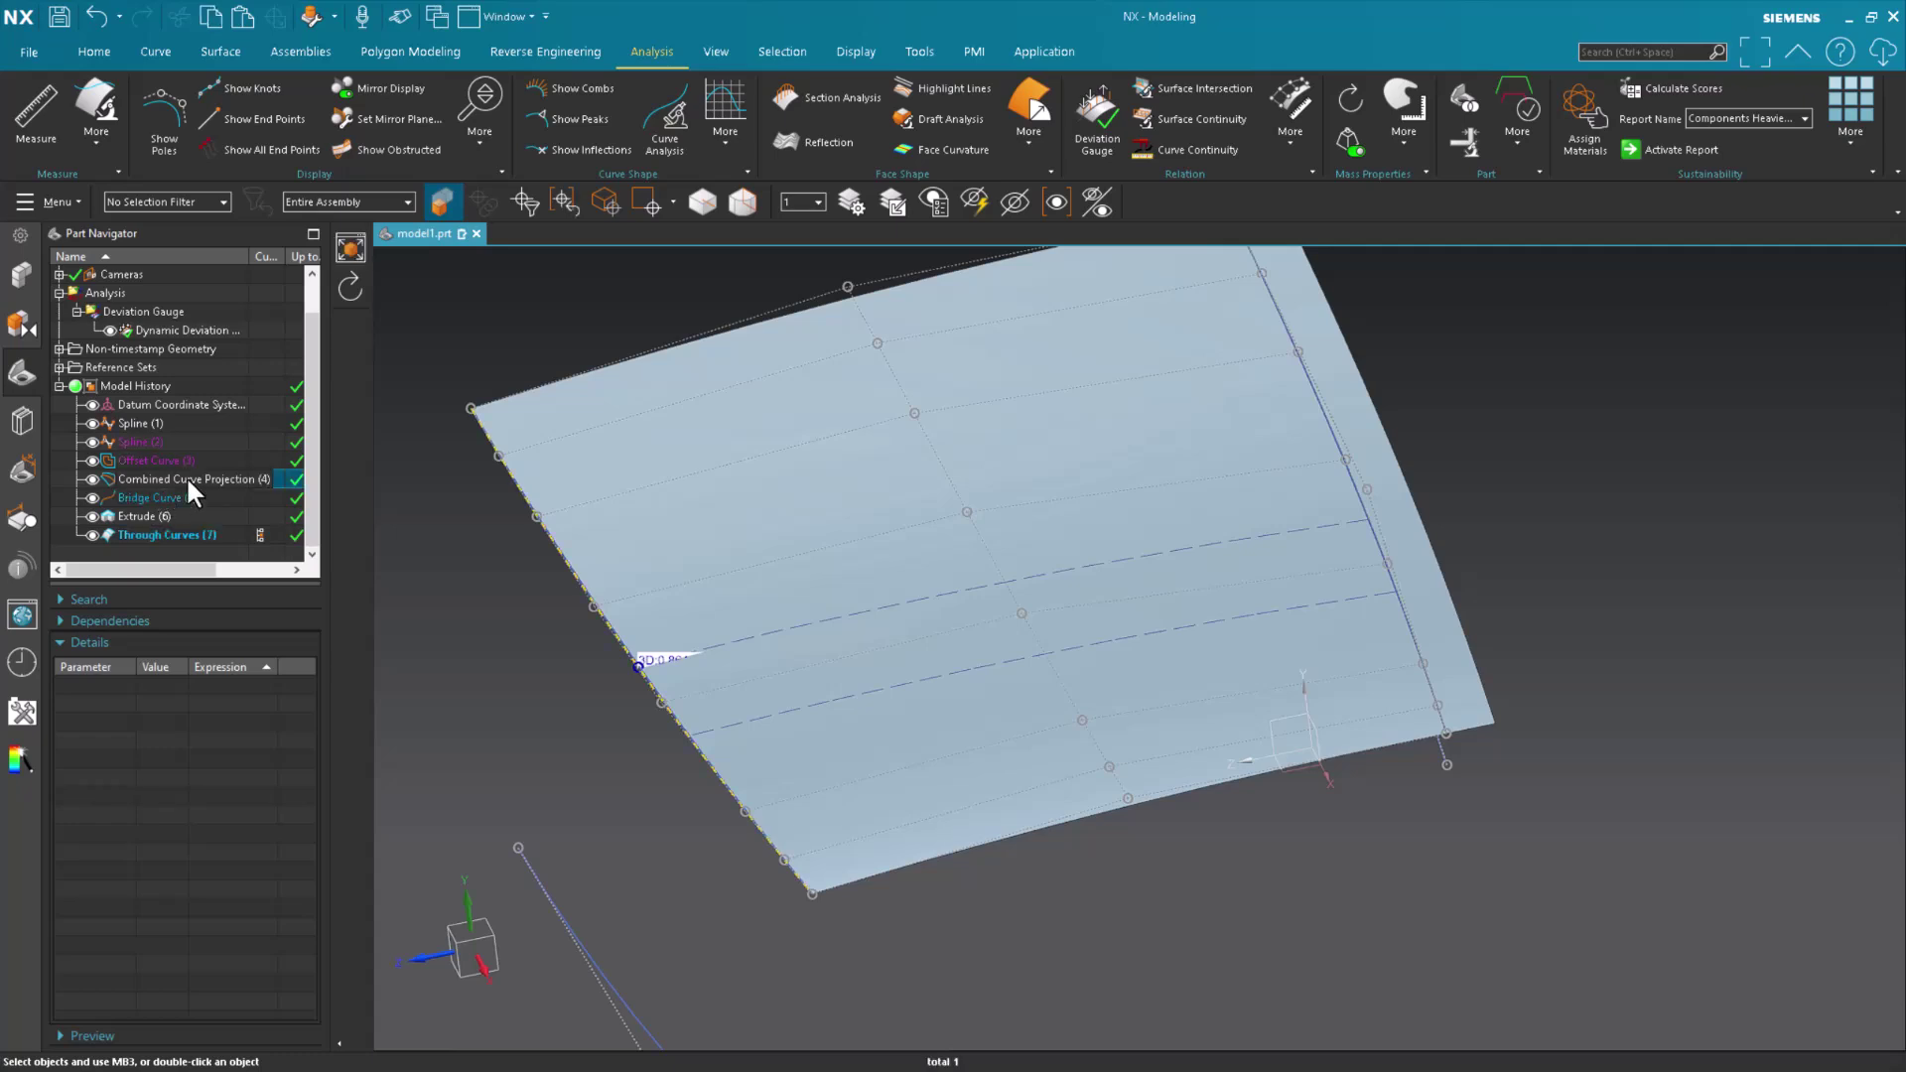
{"action": "right_click", "coordinate": [188, 481]}
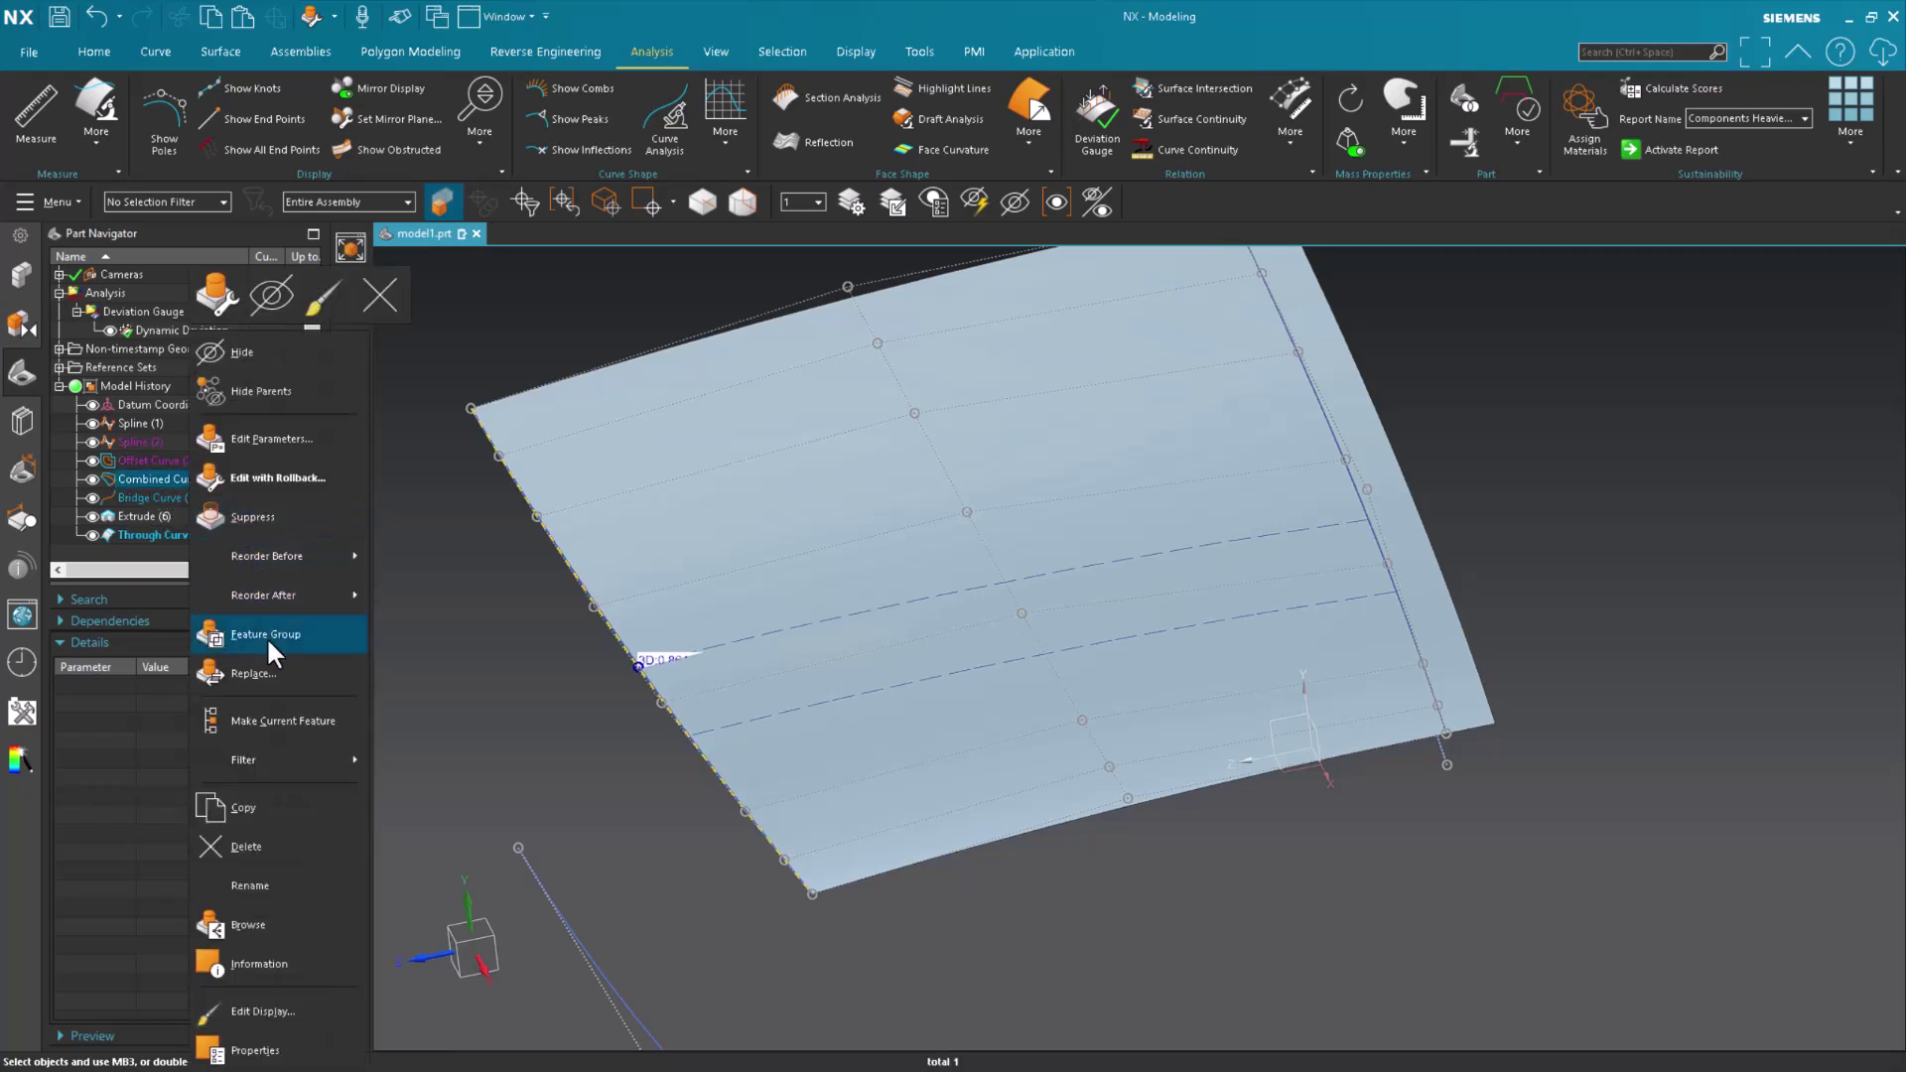
{"action": "left_click", "coordinate": [266, 665]}
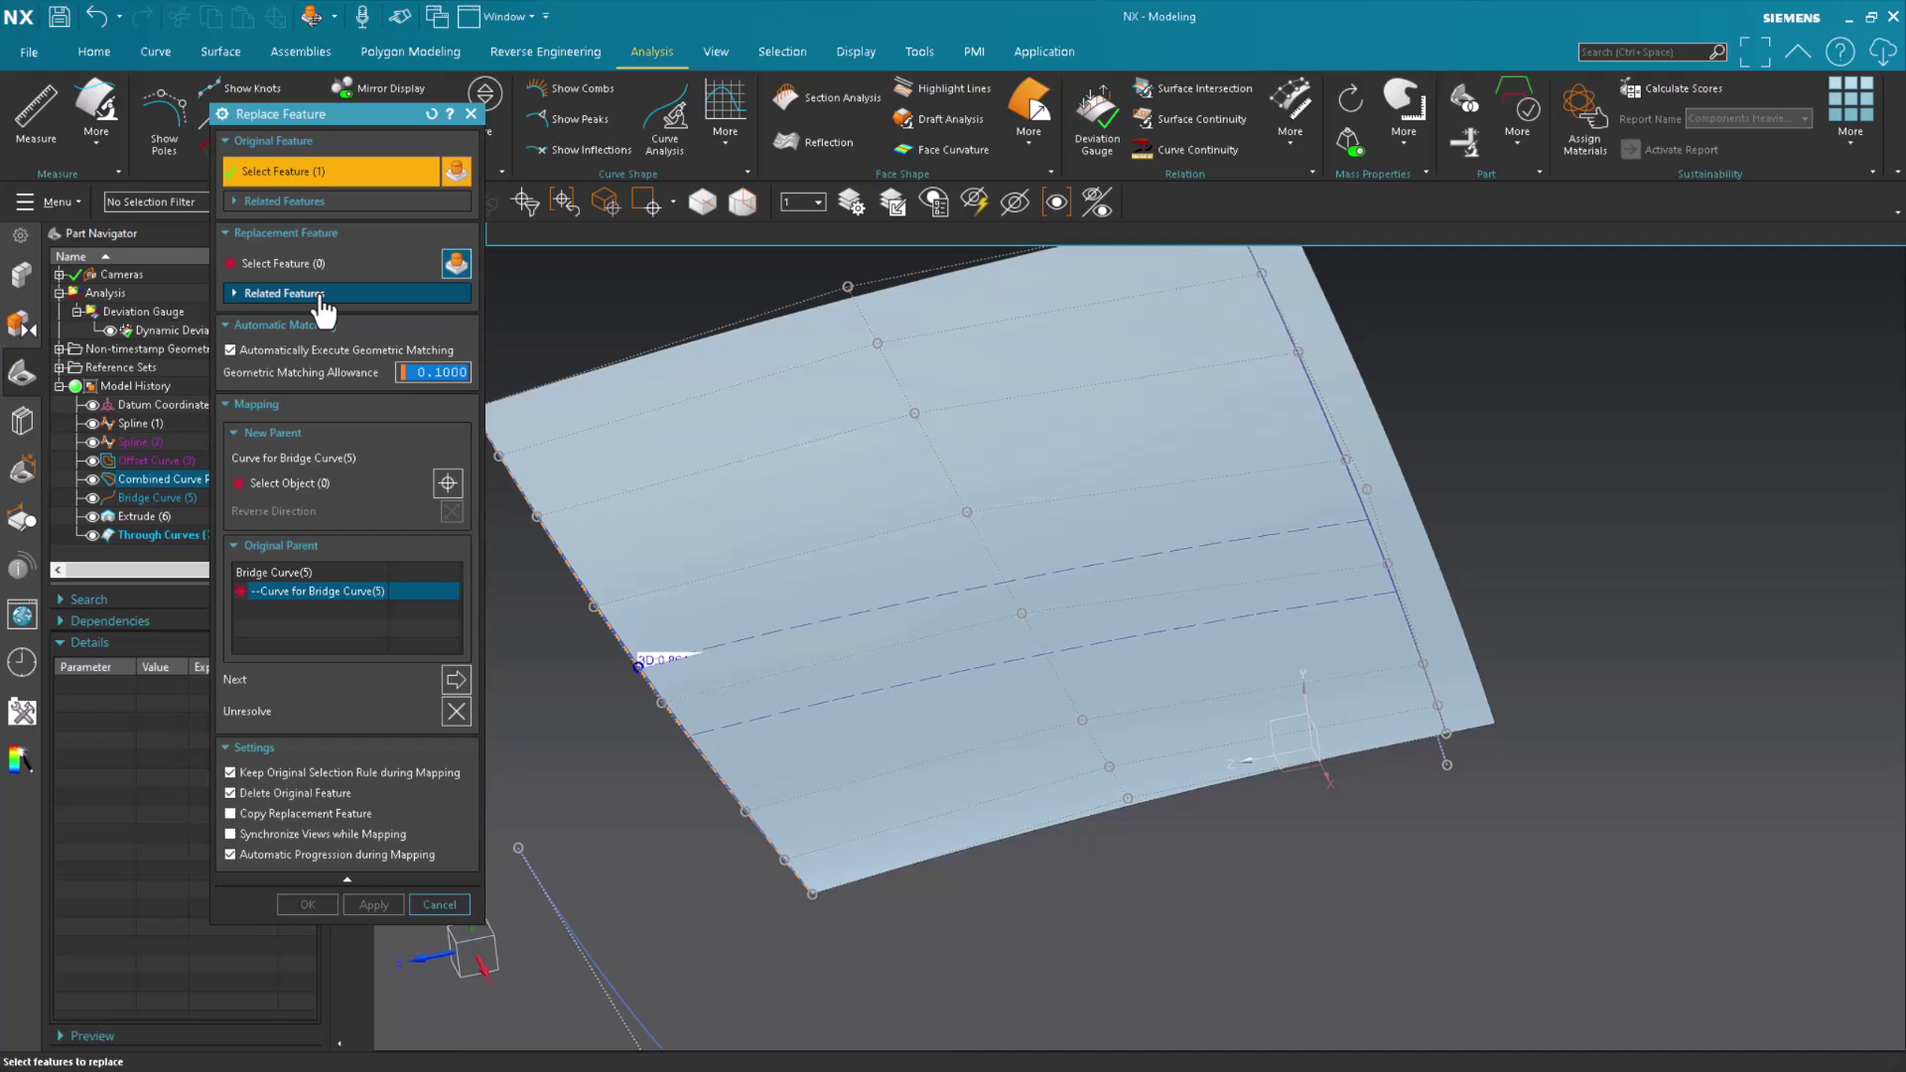
{"action": "left_click", "coordinate": [169, 498]}
{"action": "left_click", "coordinate": [285, 795]}
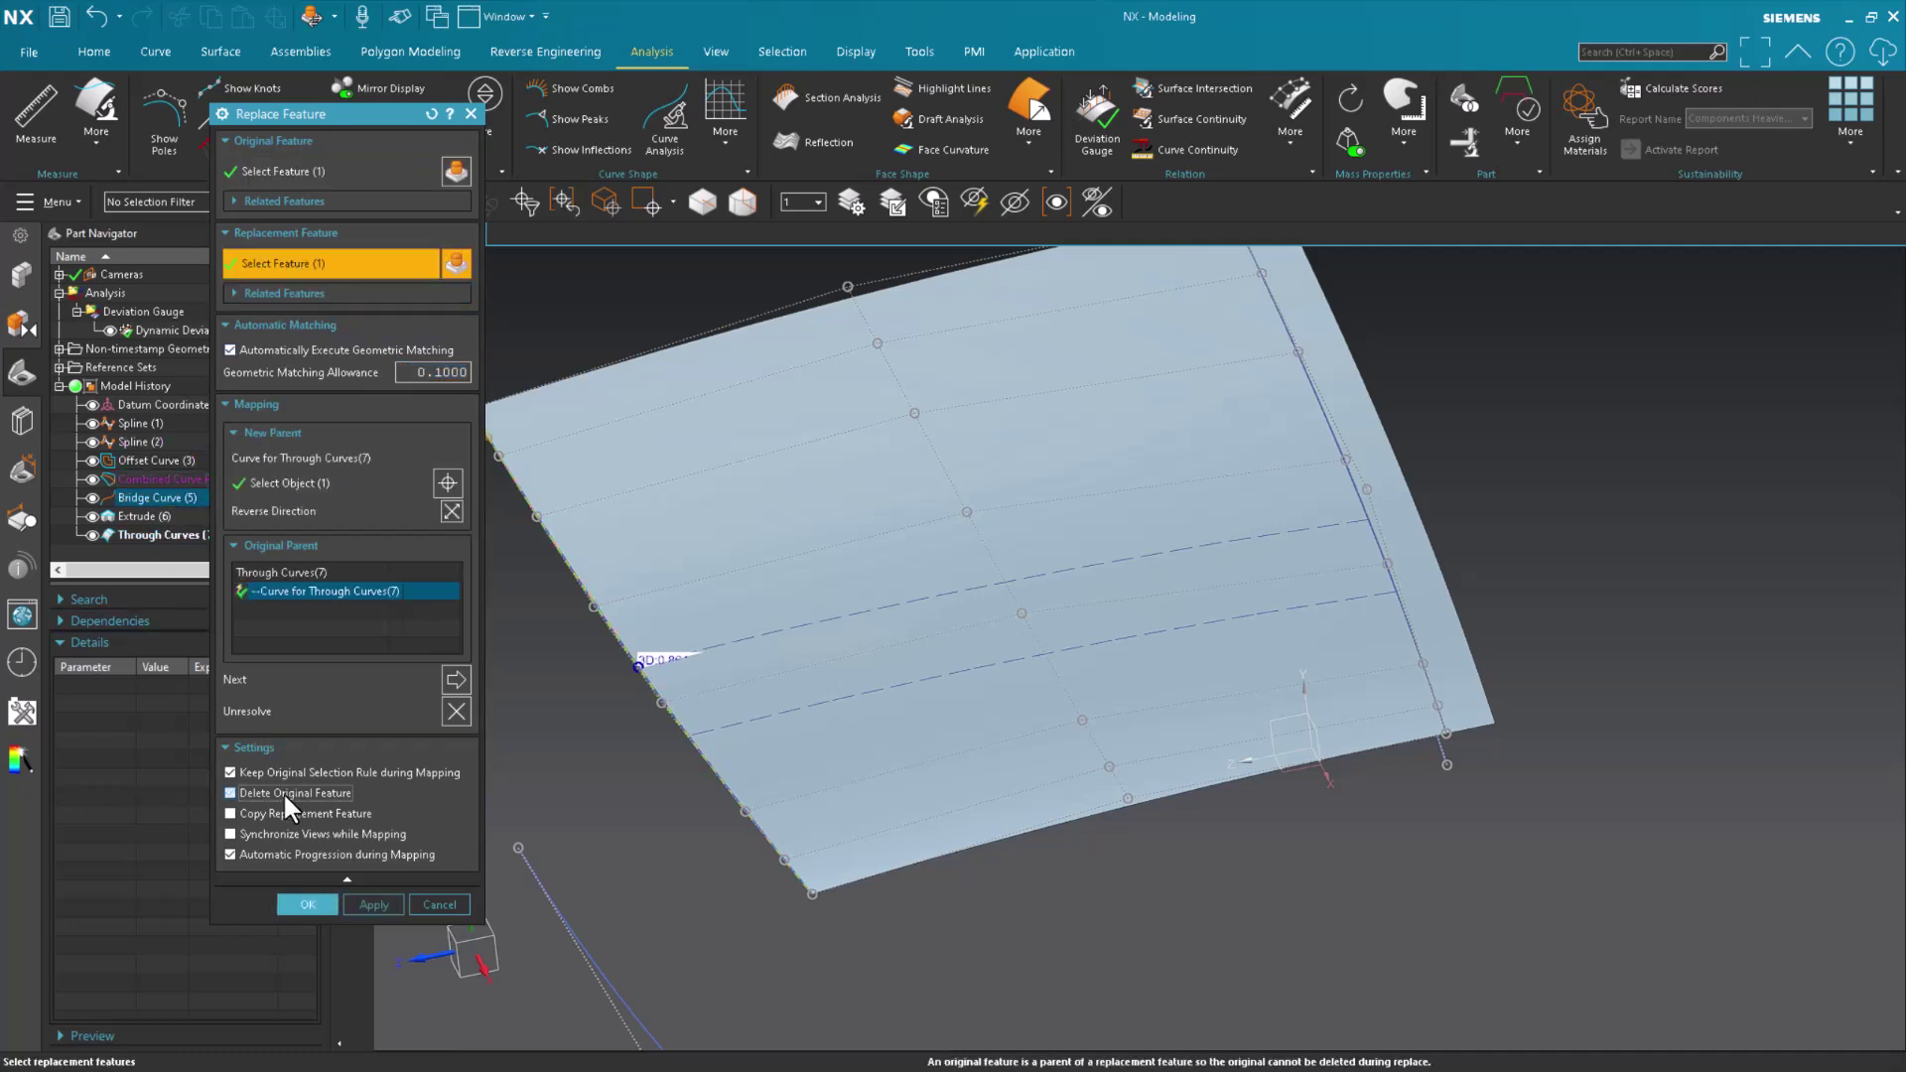
{"action": "left_click", "coordinate": [307, 903]}
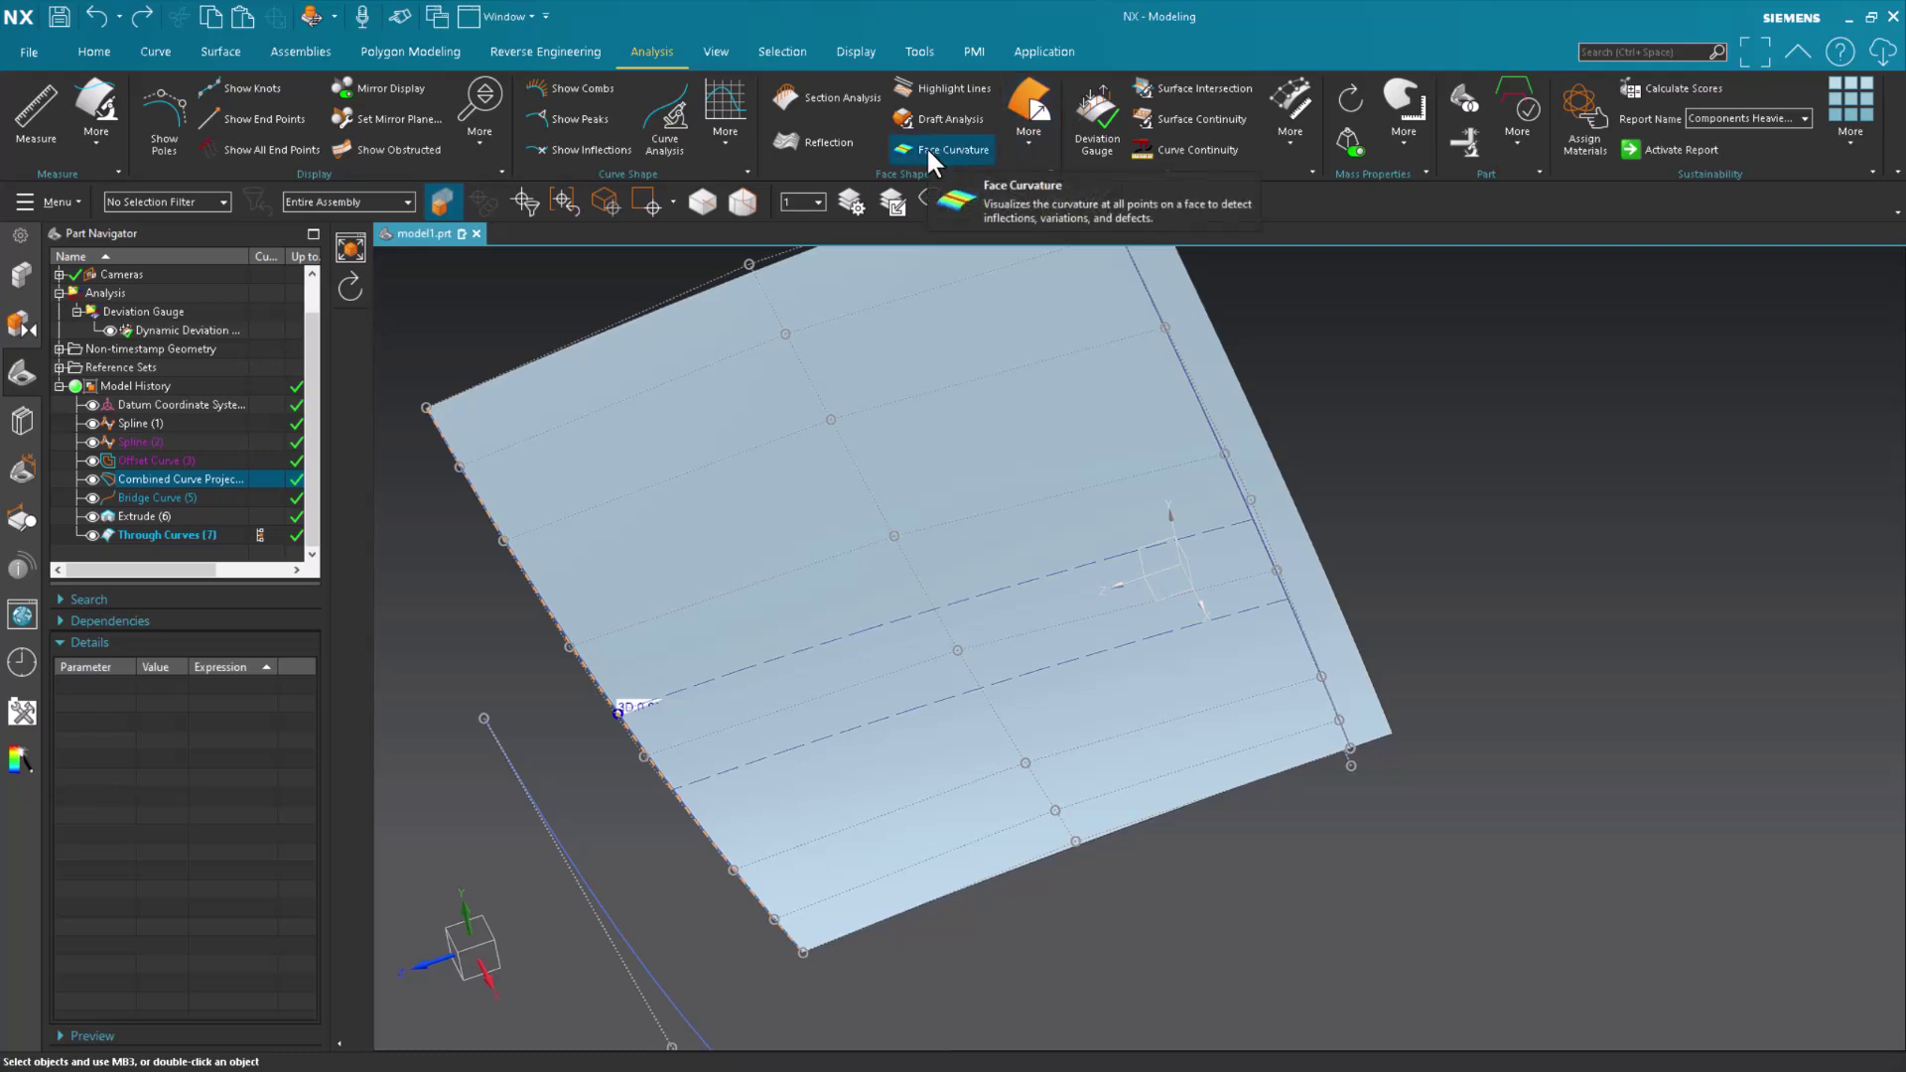
- Set up a Reflection Analysis on the Through Curves (7) face using Line Images with coloured stripes
{"action": "left_click", "coordinate": [820, 146]}
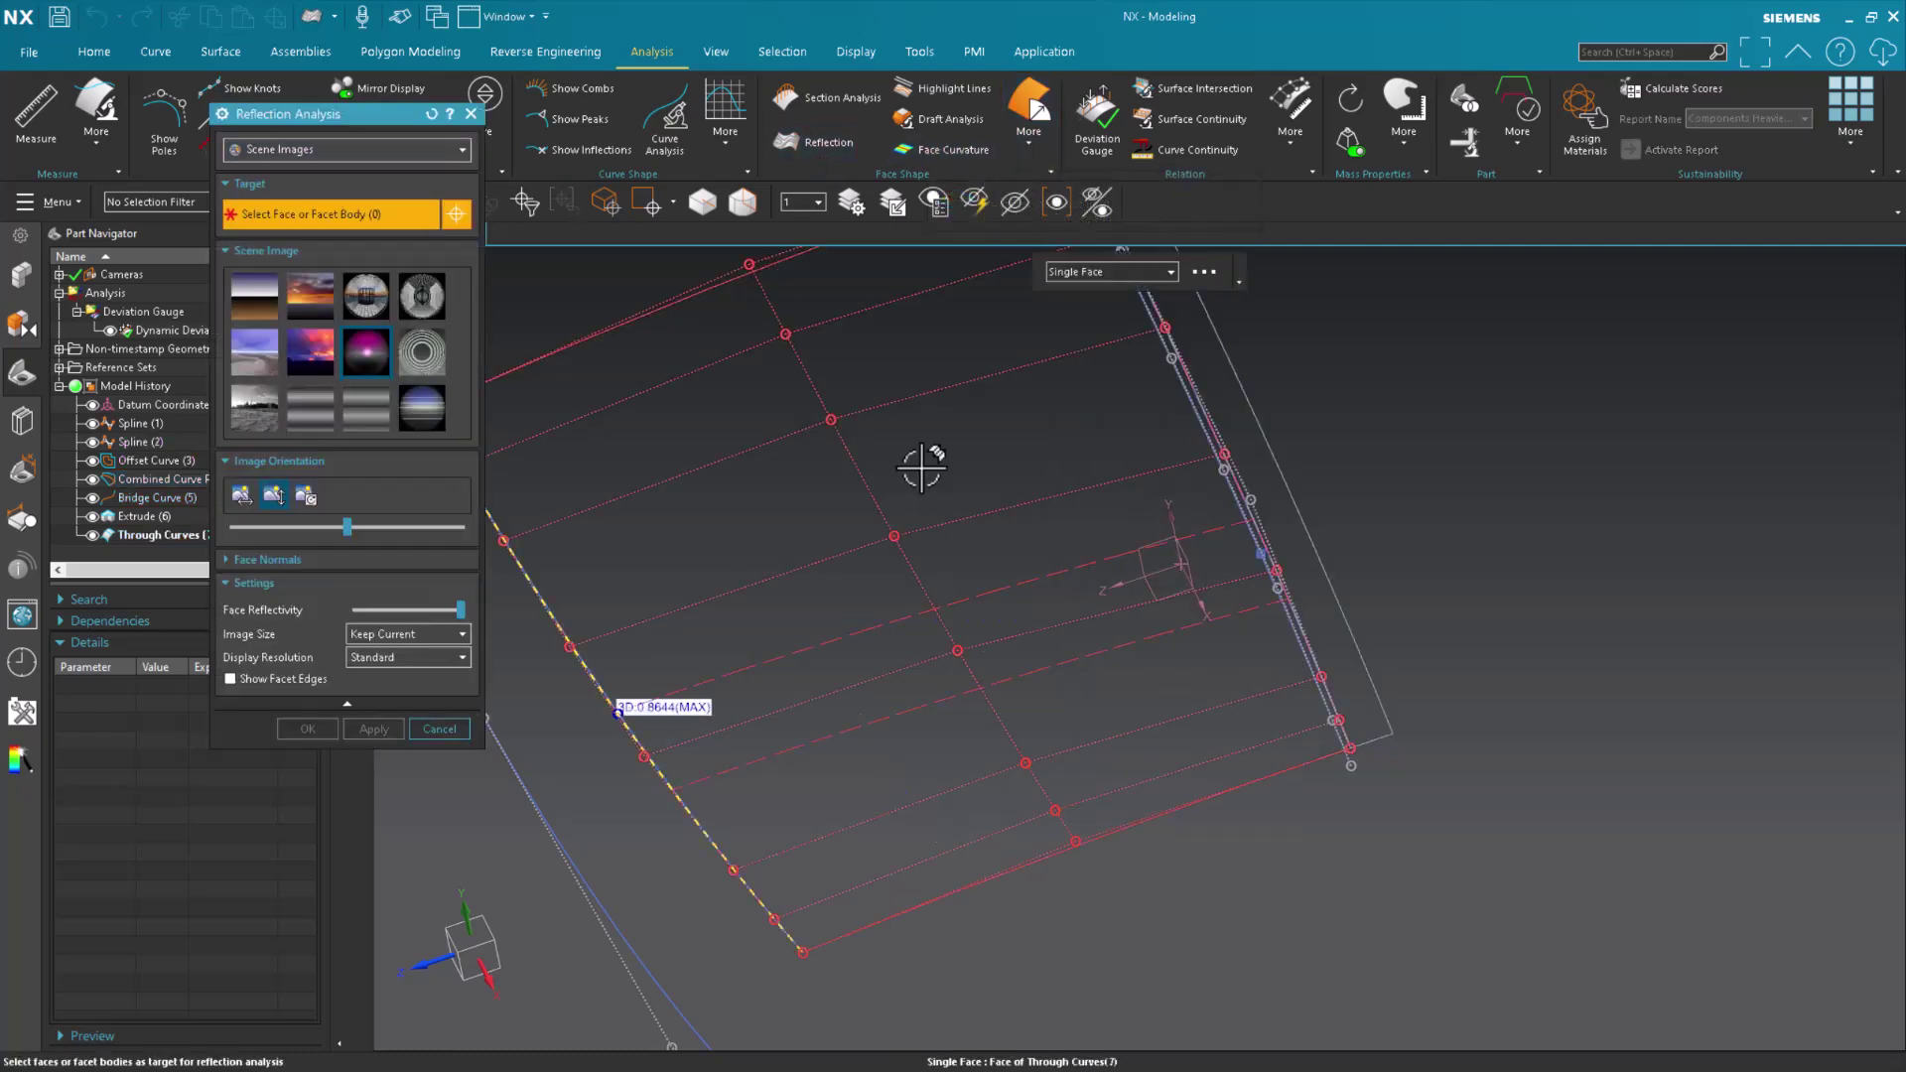
{"action": "left_click", "coordinate": [919, 460]}
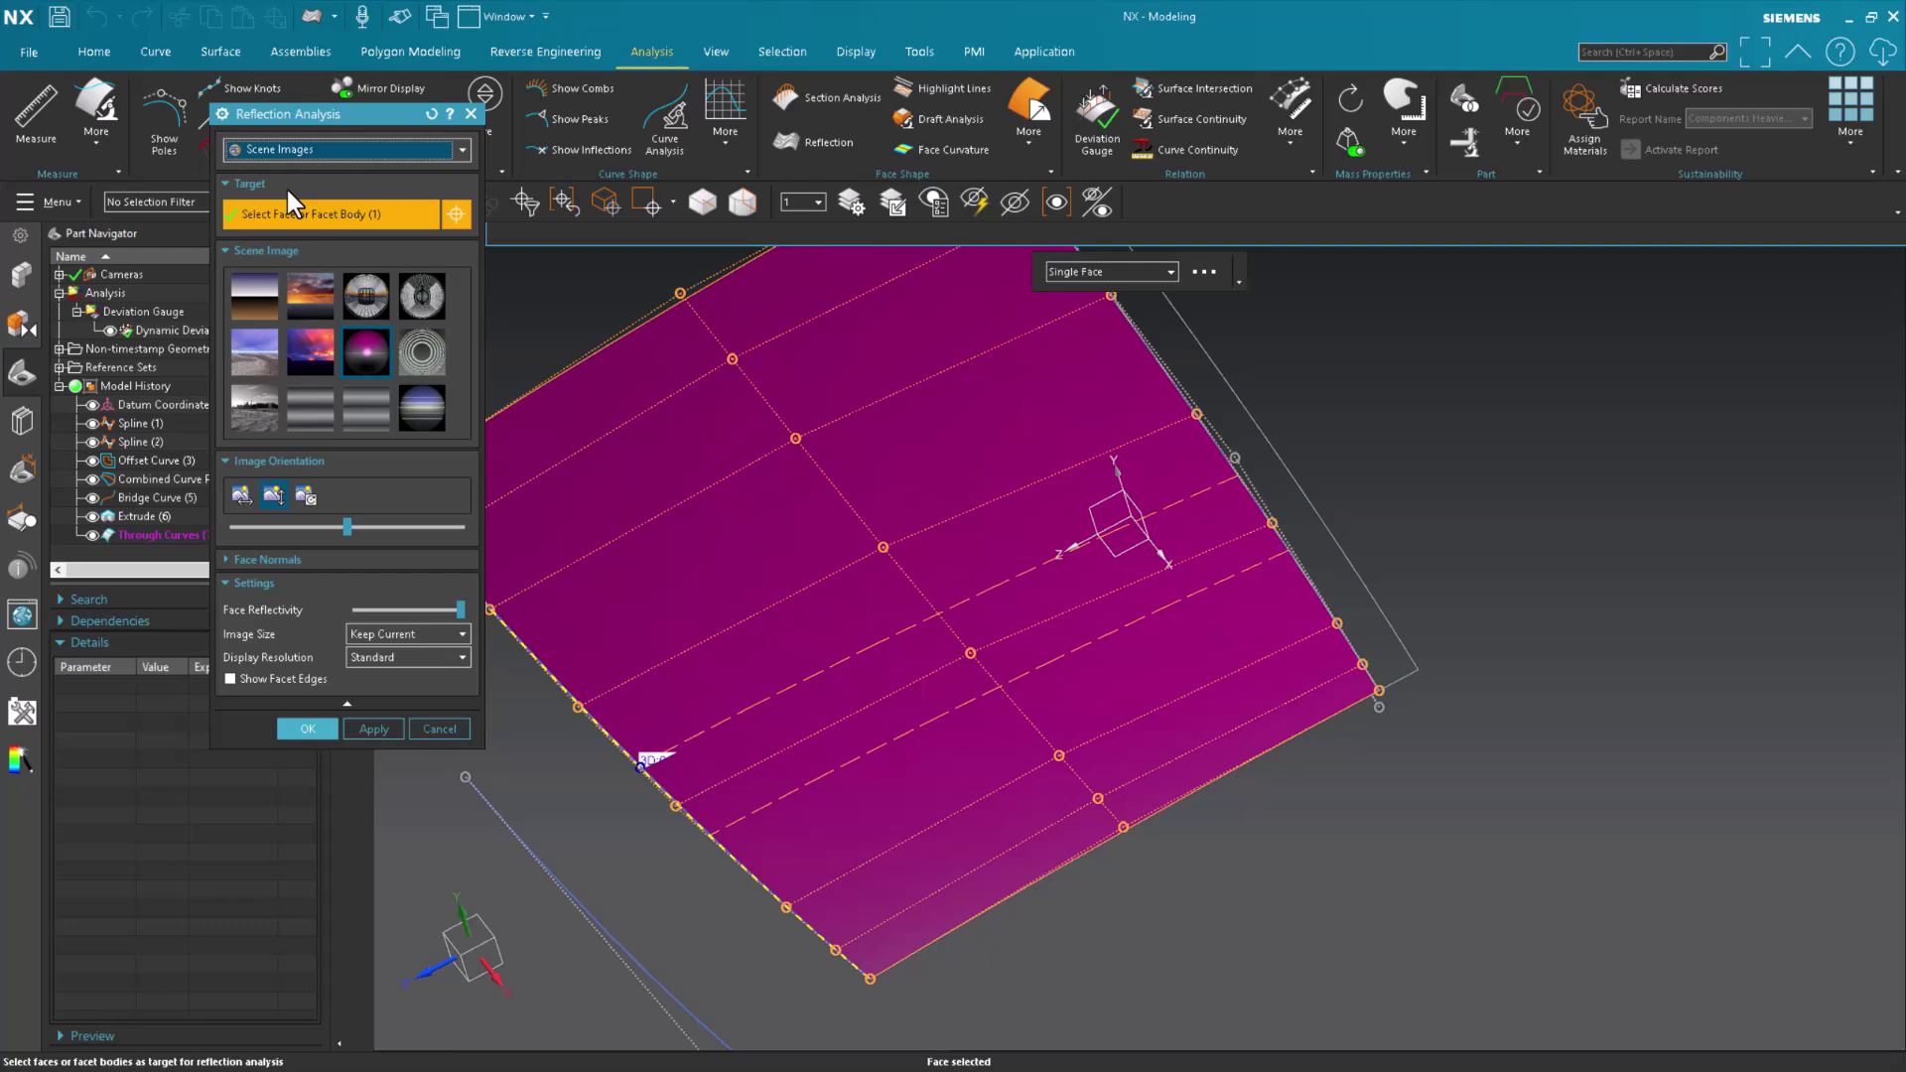
{"action": "left_click", "coordinate": [270, 147]}
{"action": "left_click", "coordinate": [271, 173]}
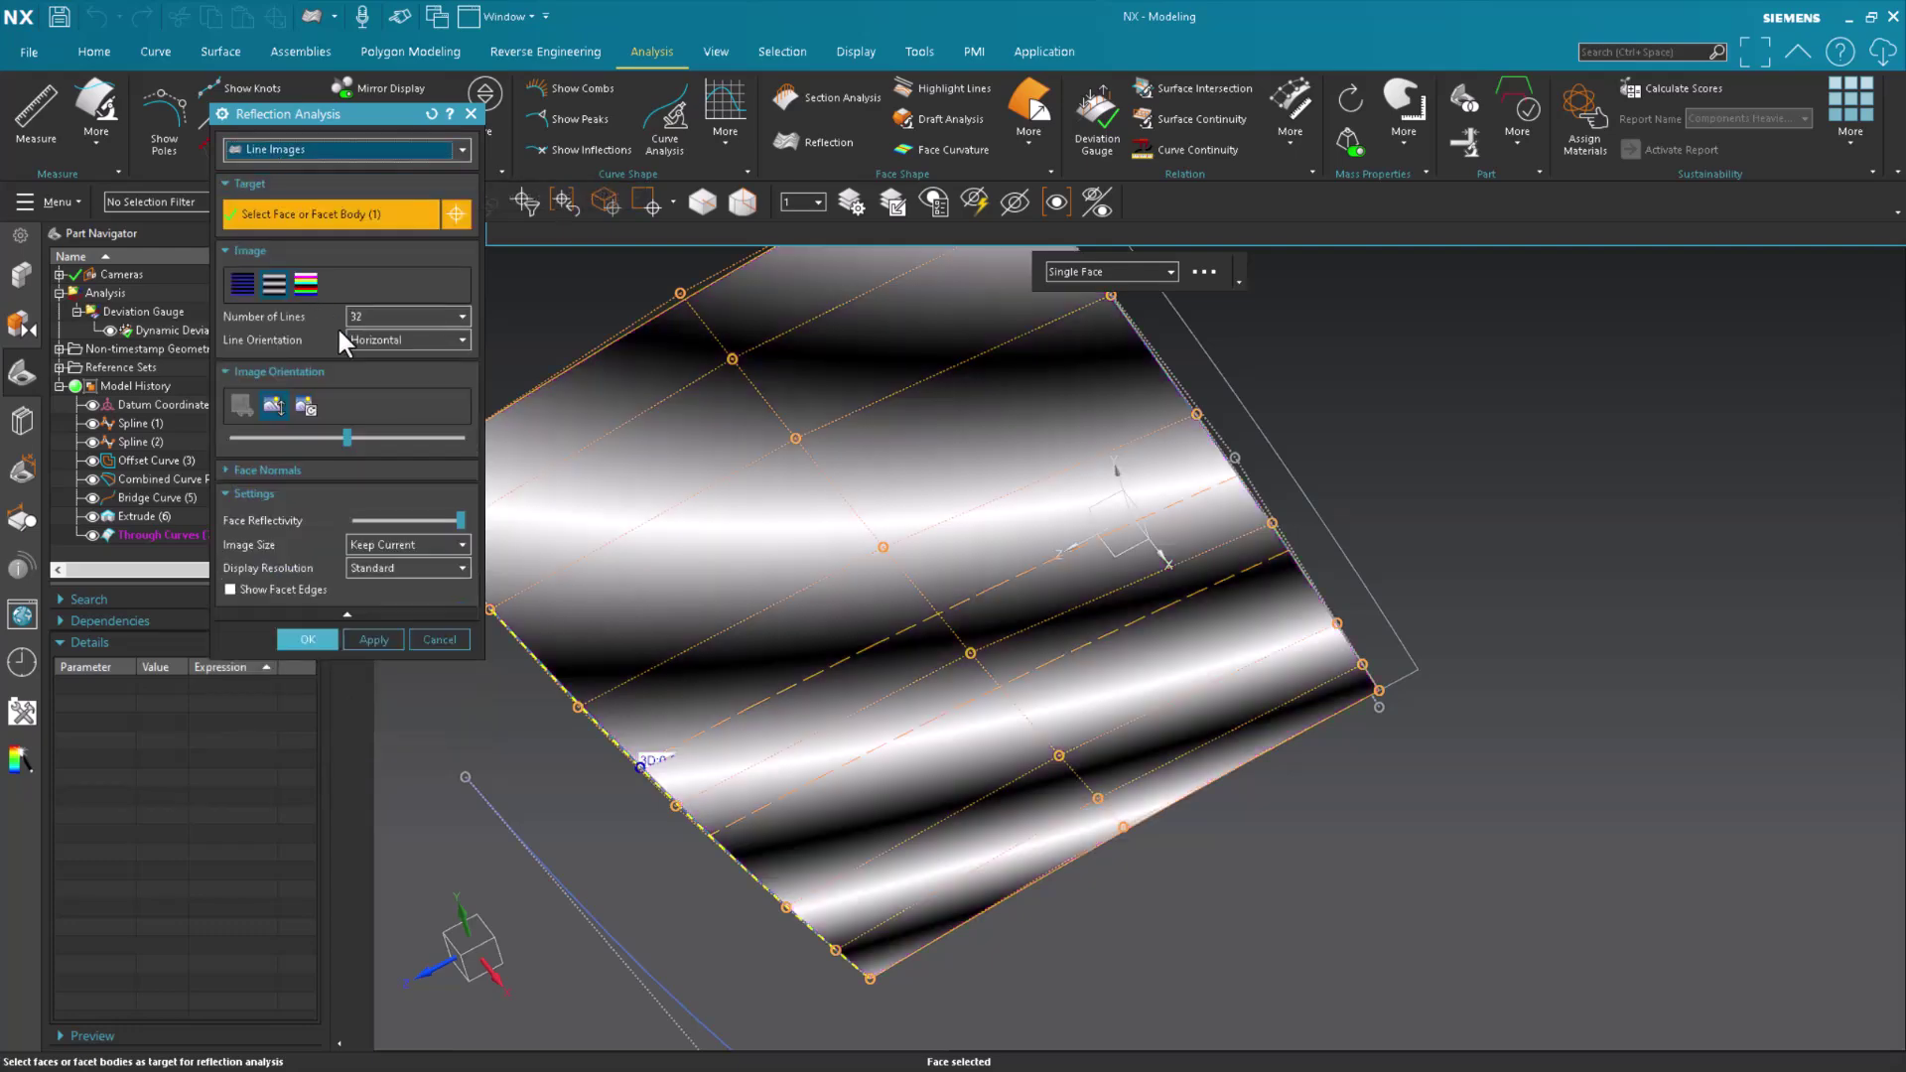
{"action": "left_click", "coordinate": [305, 284]}
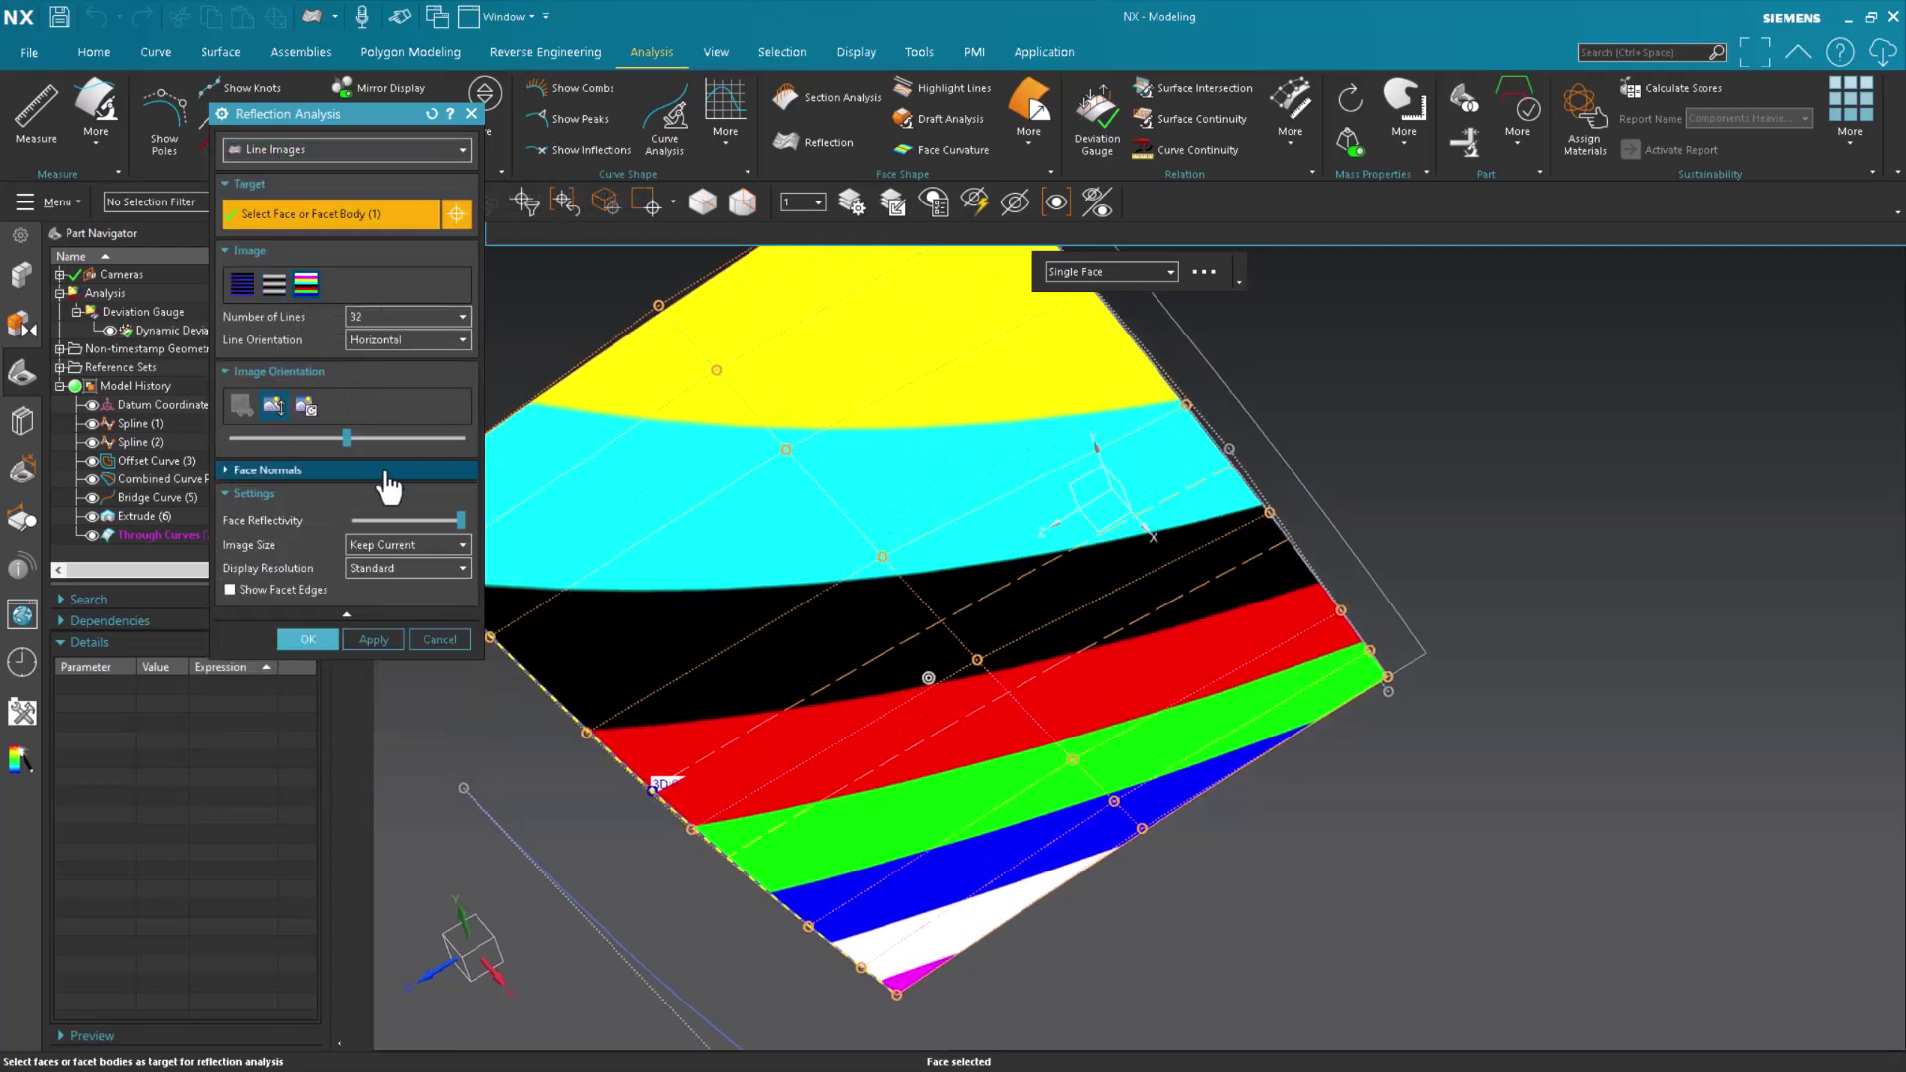
- Set the reflection analysis to Ultra Fine display resolution and 128 lines, and apply it to the face
{"action": "left_click", "coordinate": [415, 569]}
{"action": "left_click", "coordinate": [389, 665]}
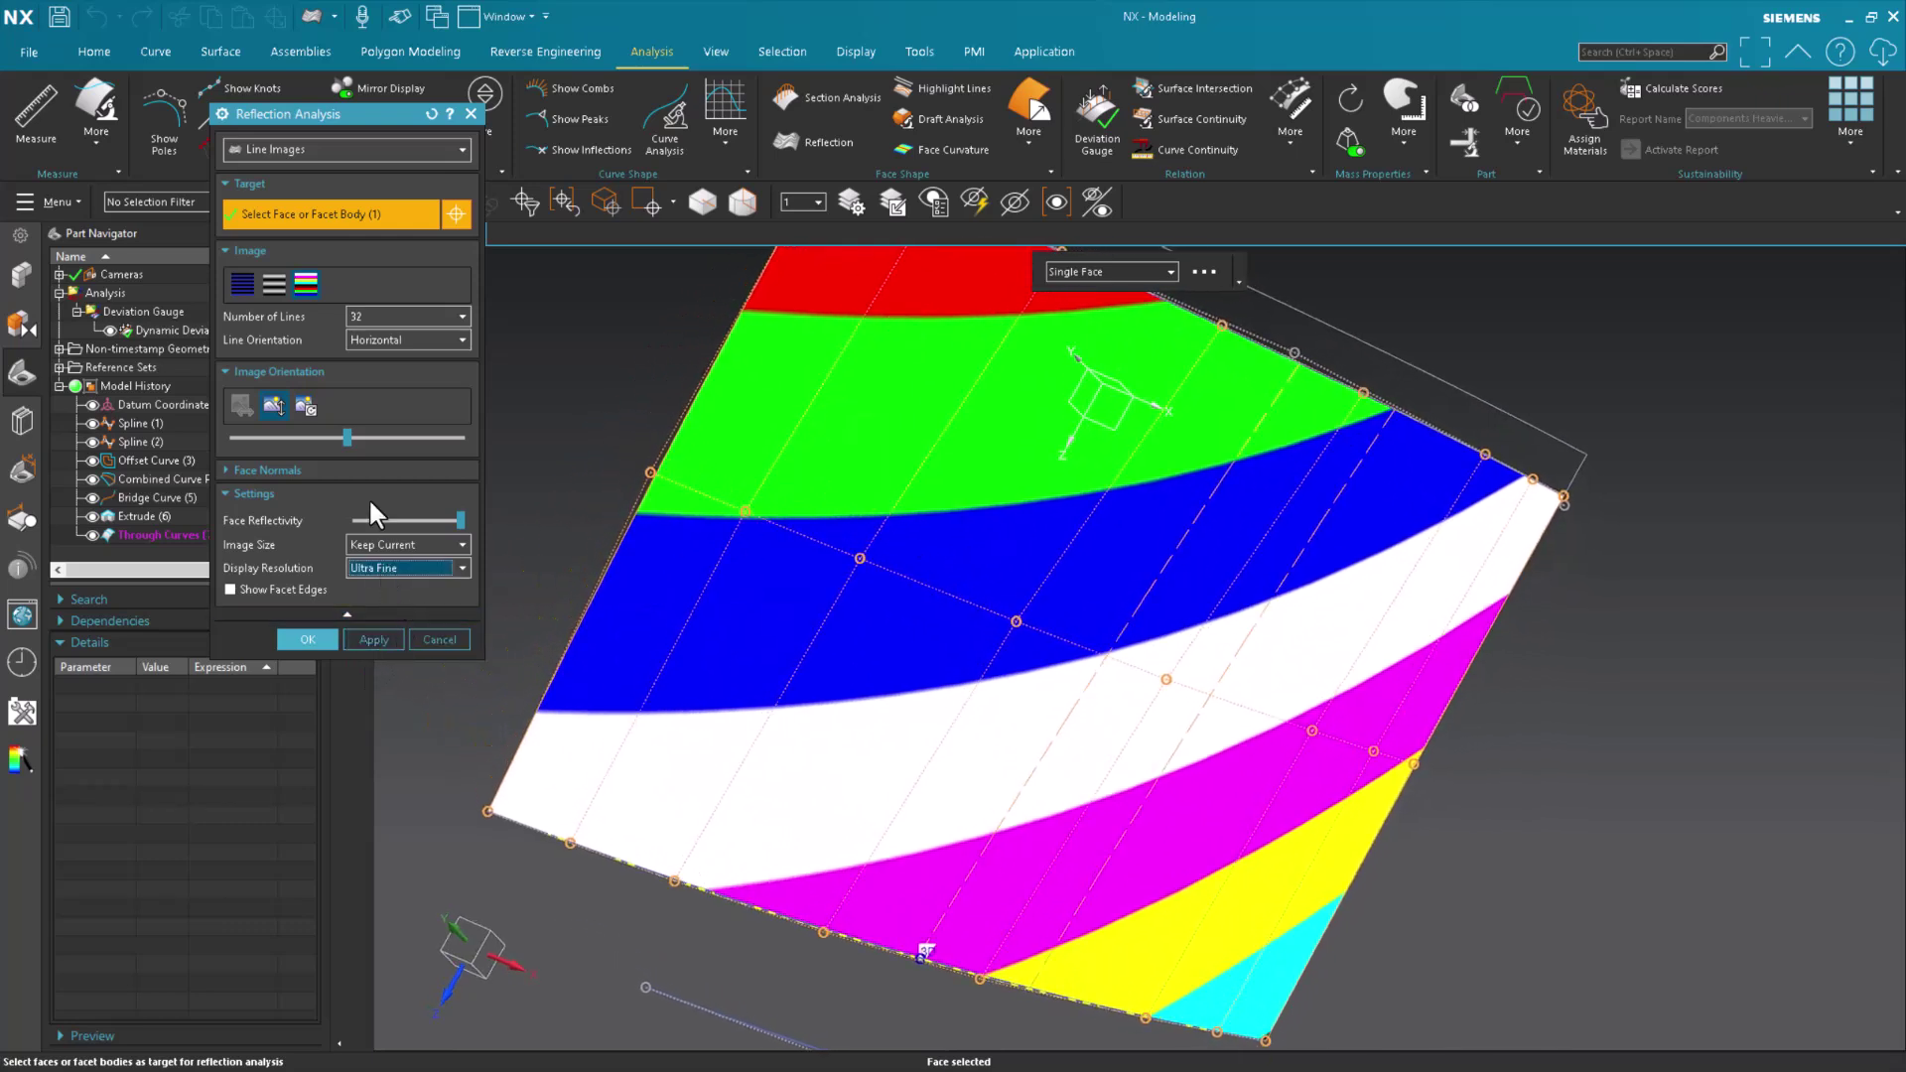
{"action": "left_click", "coordinate": [387, 316]}
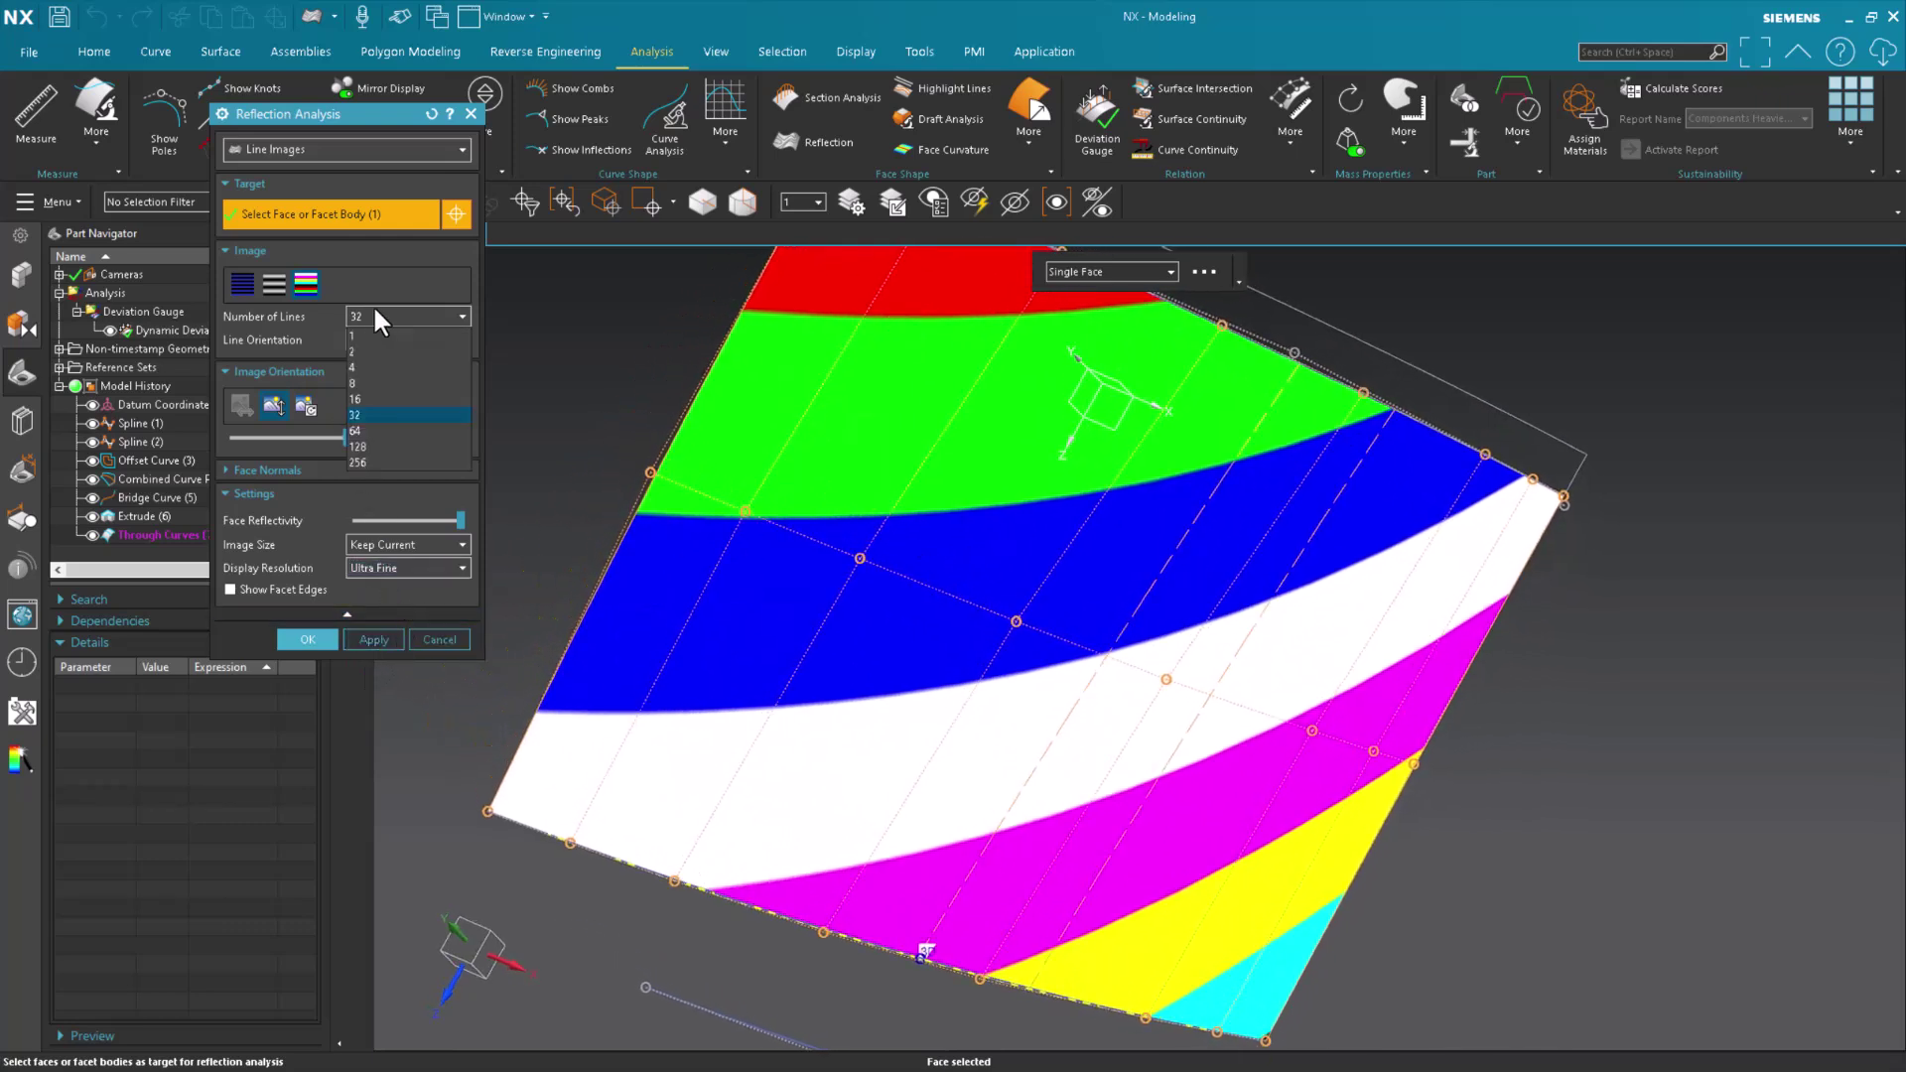
{"action": "left_click", "coordinate": [366, 443]}
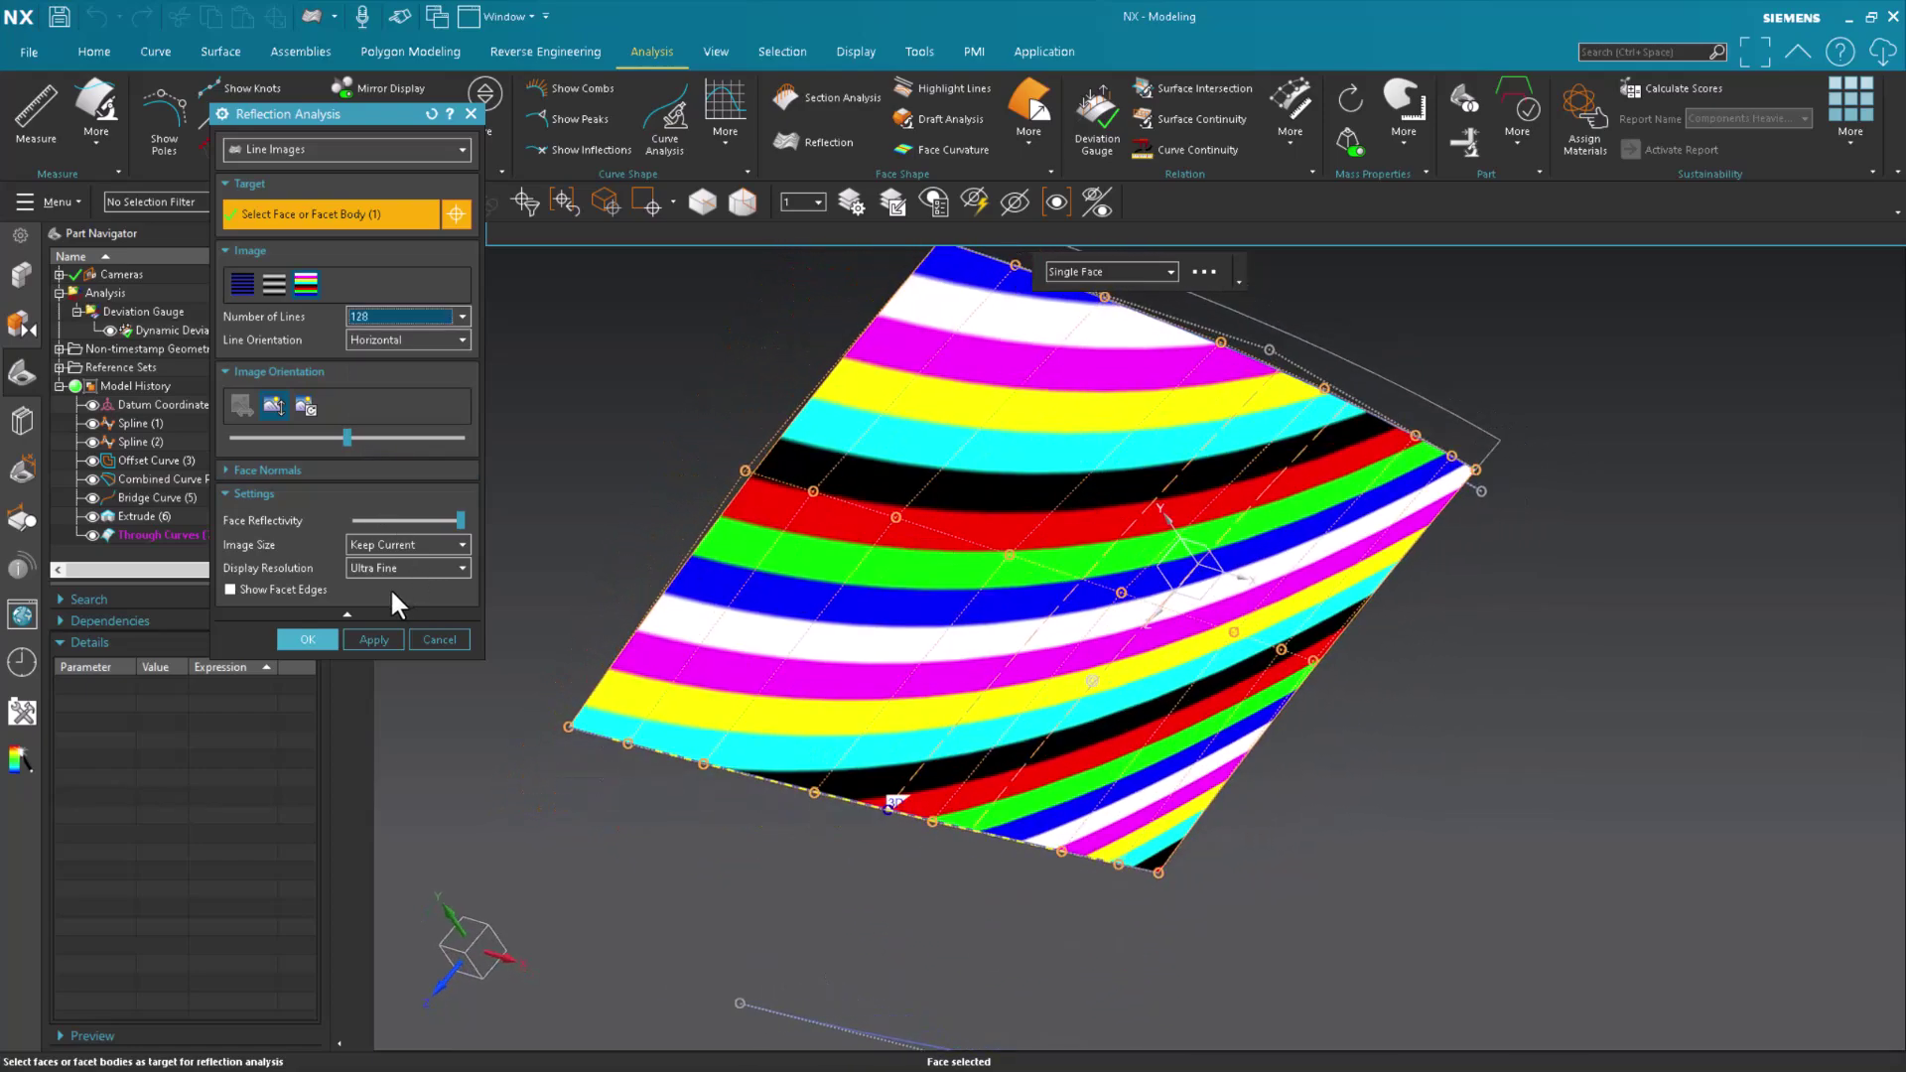
{"action": "left_click", "coordinate": [310, 639]}
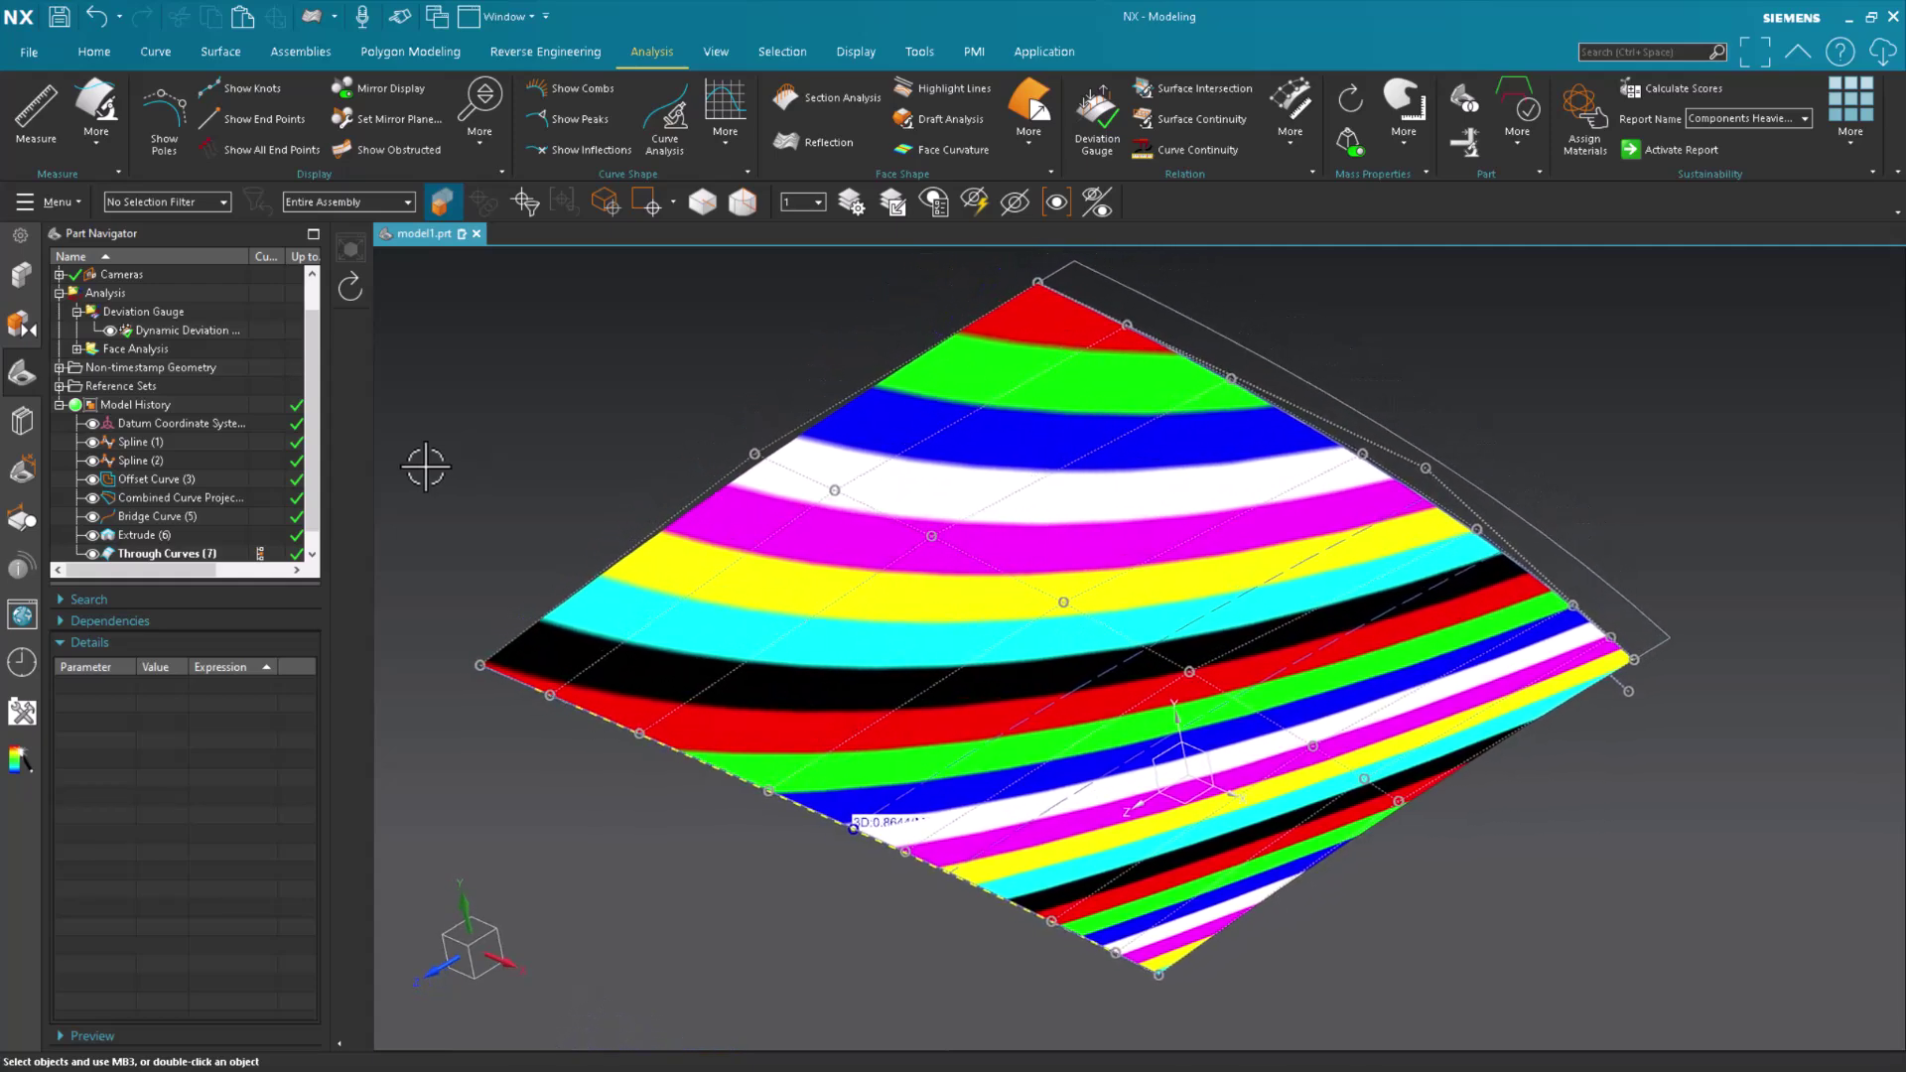
- Replace the Combined Curve Projection with Bridge Curve (5) again, keeping the original feature, while the reflection stripes are displayed
{"action": "scroll", "coordinate": [170, 536], "scroll_direction": "down", "scroll_amount": 1}
{"action": "left_click", "coordinate": [178, 479]}
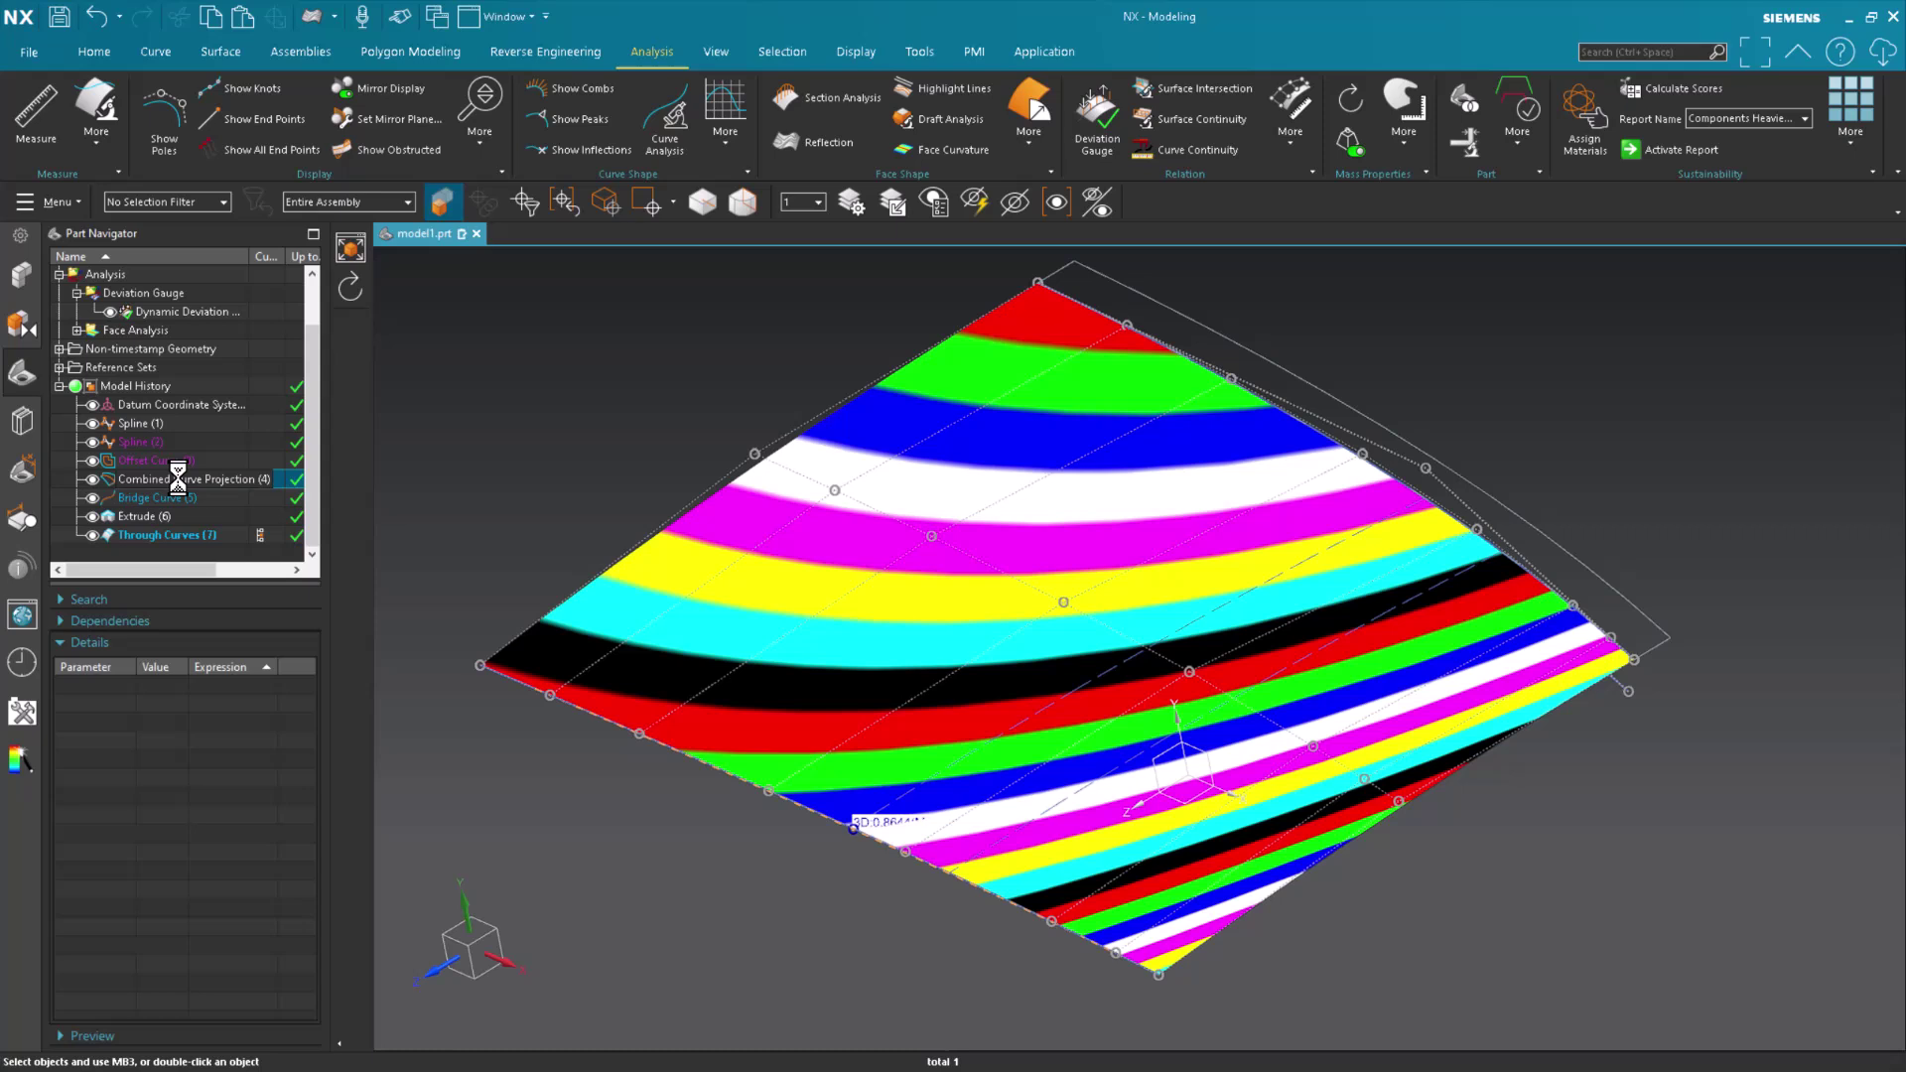
{"action": "right_click", "coordinate": [180, 480]}
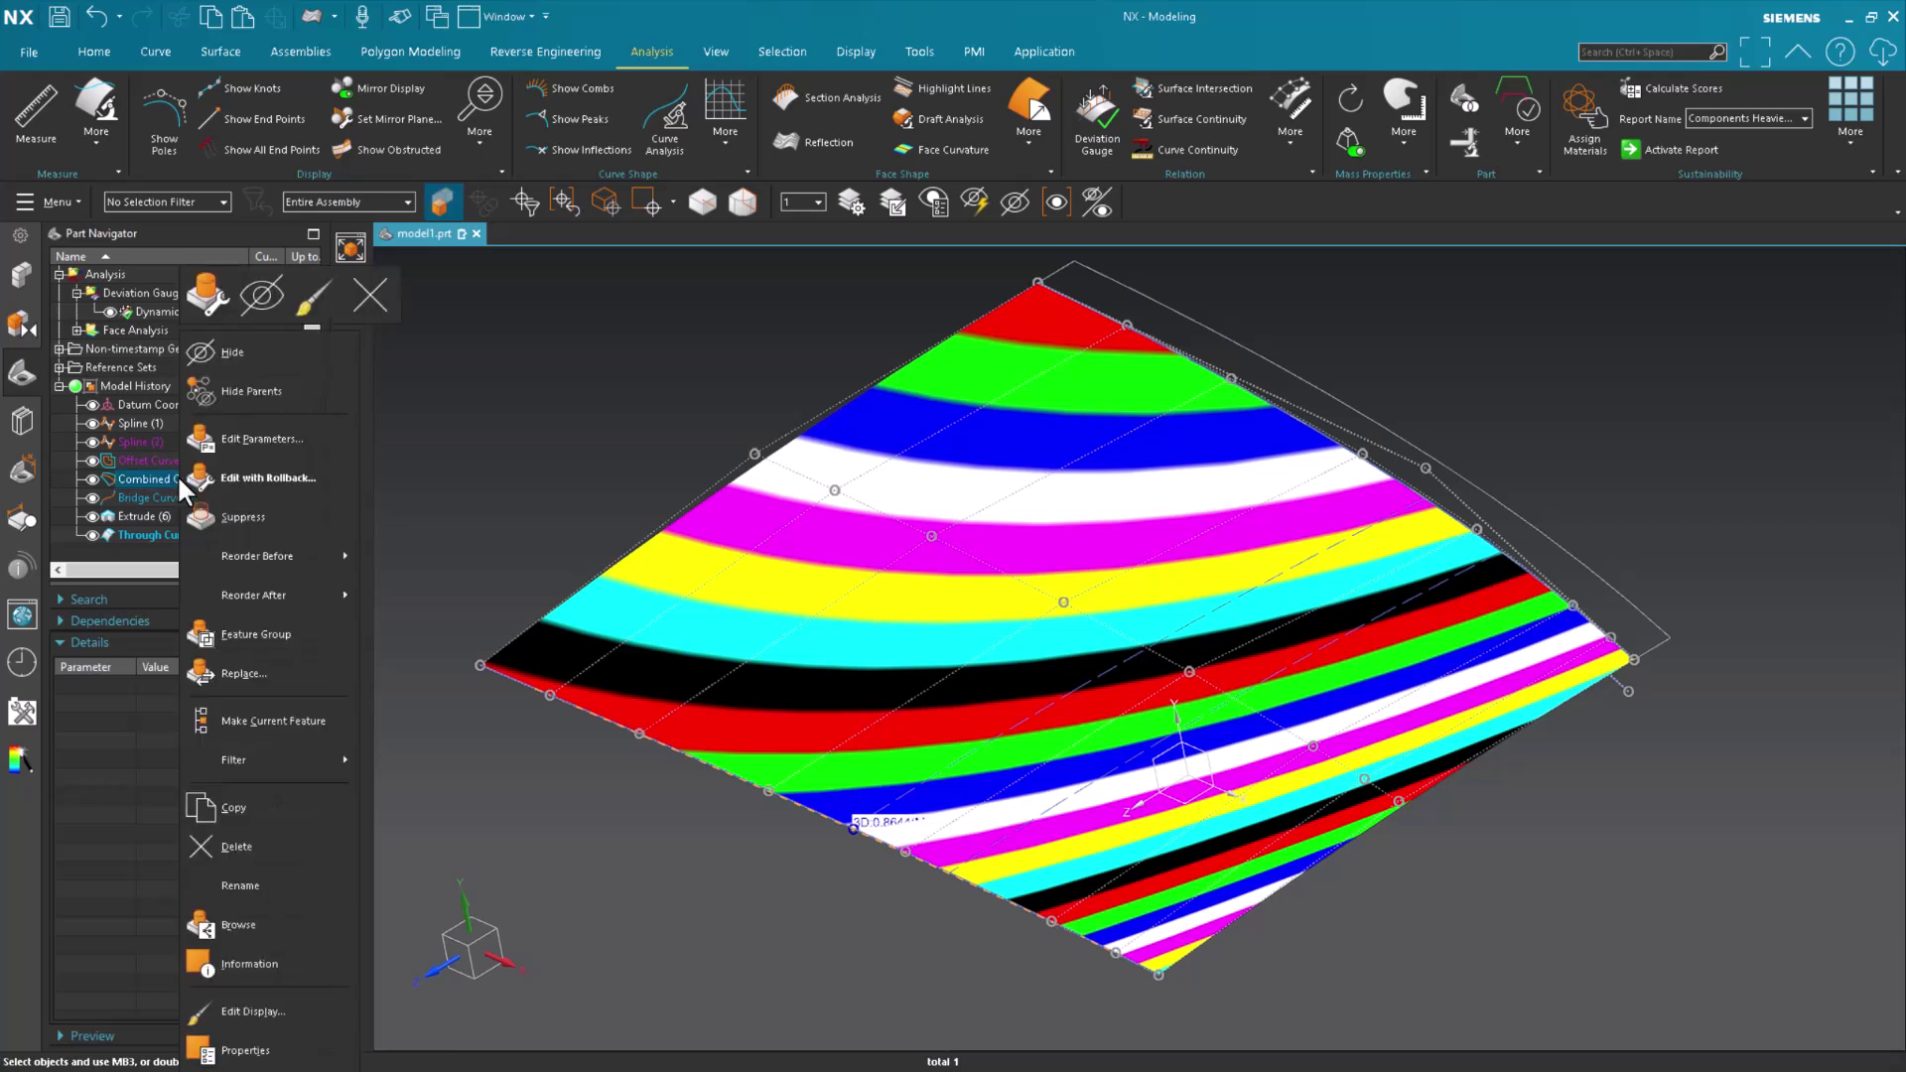
{"action": "left_click", "coordinate": [260, 667]}
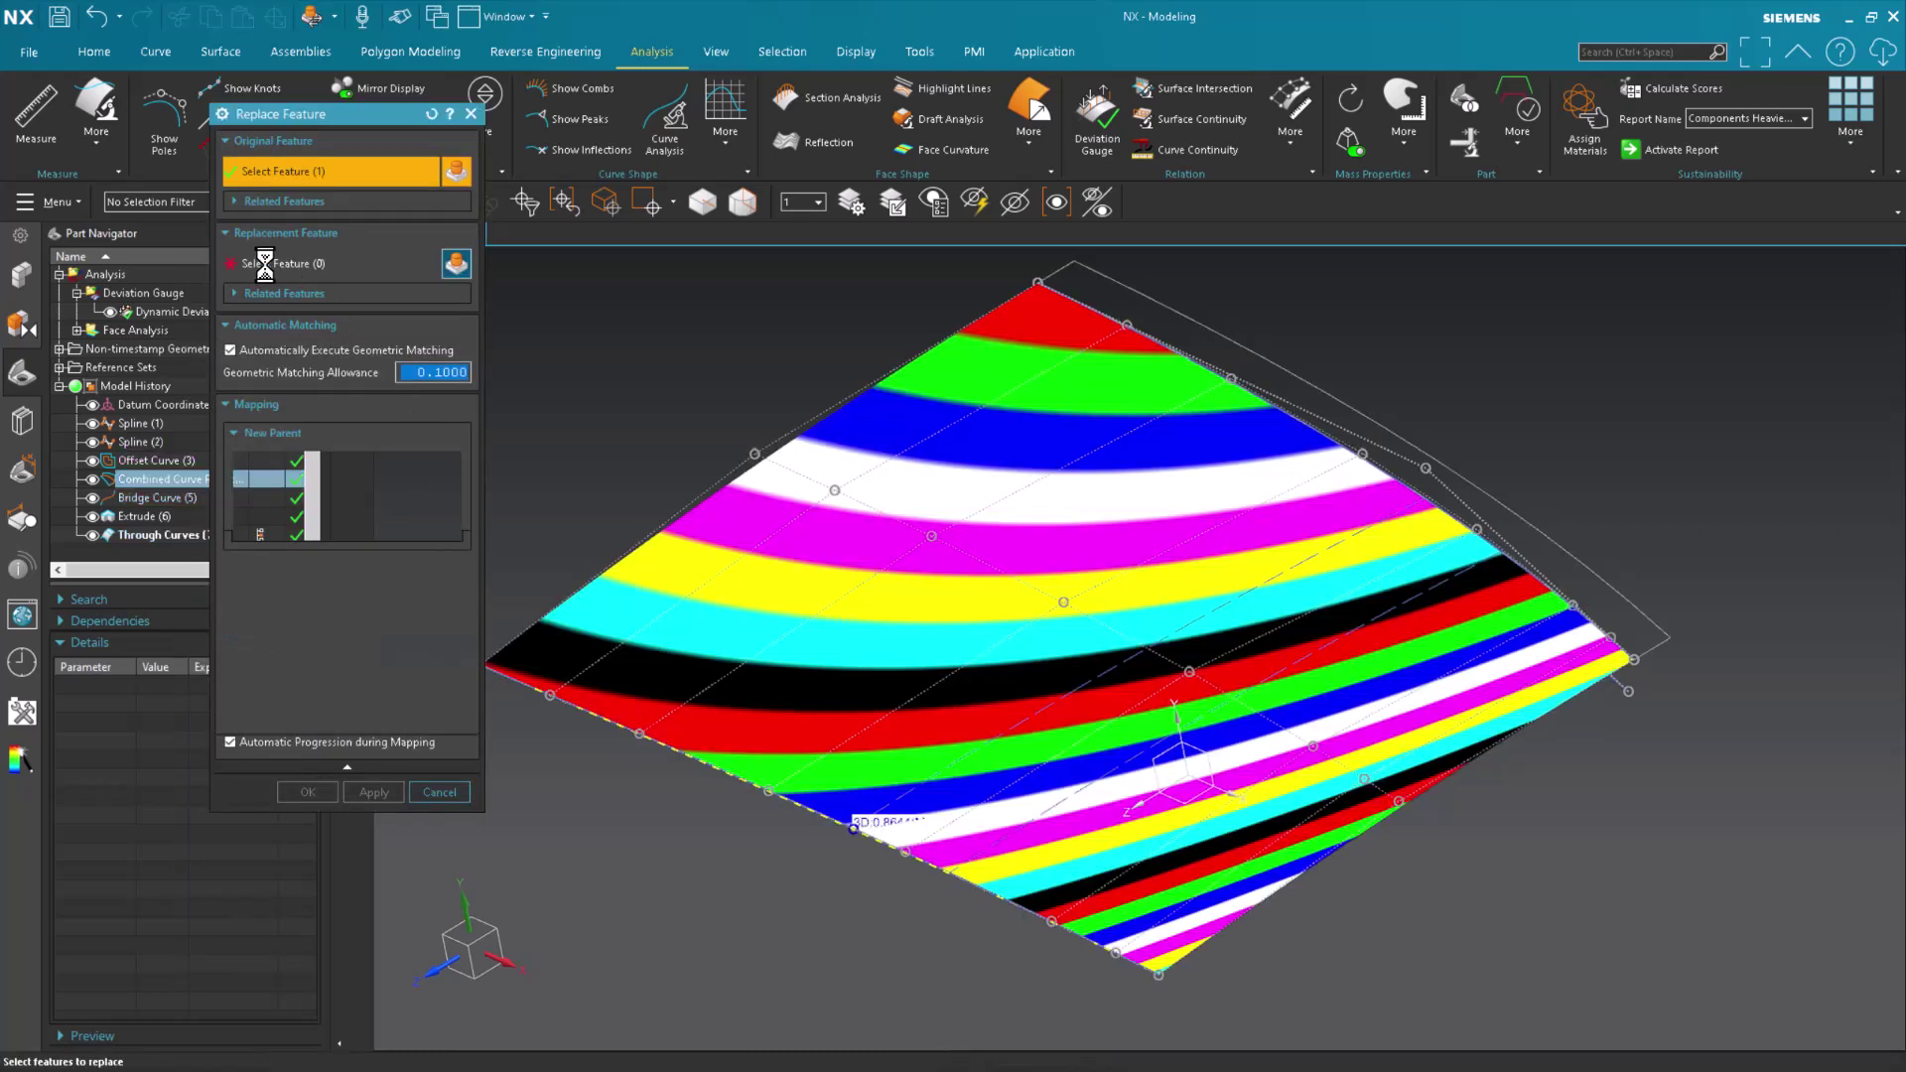
{"action": "left_click", "coordinate": [174, 497]}
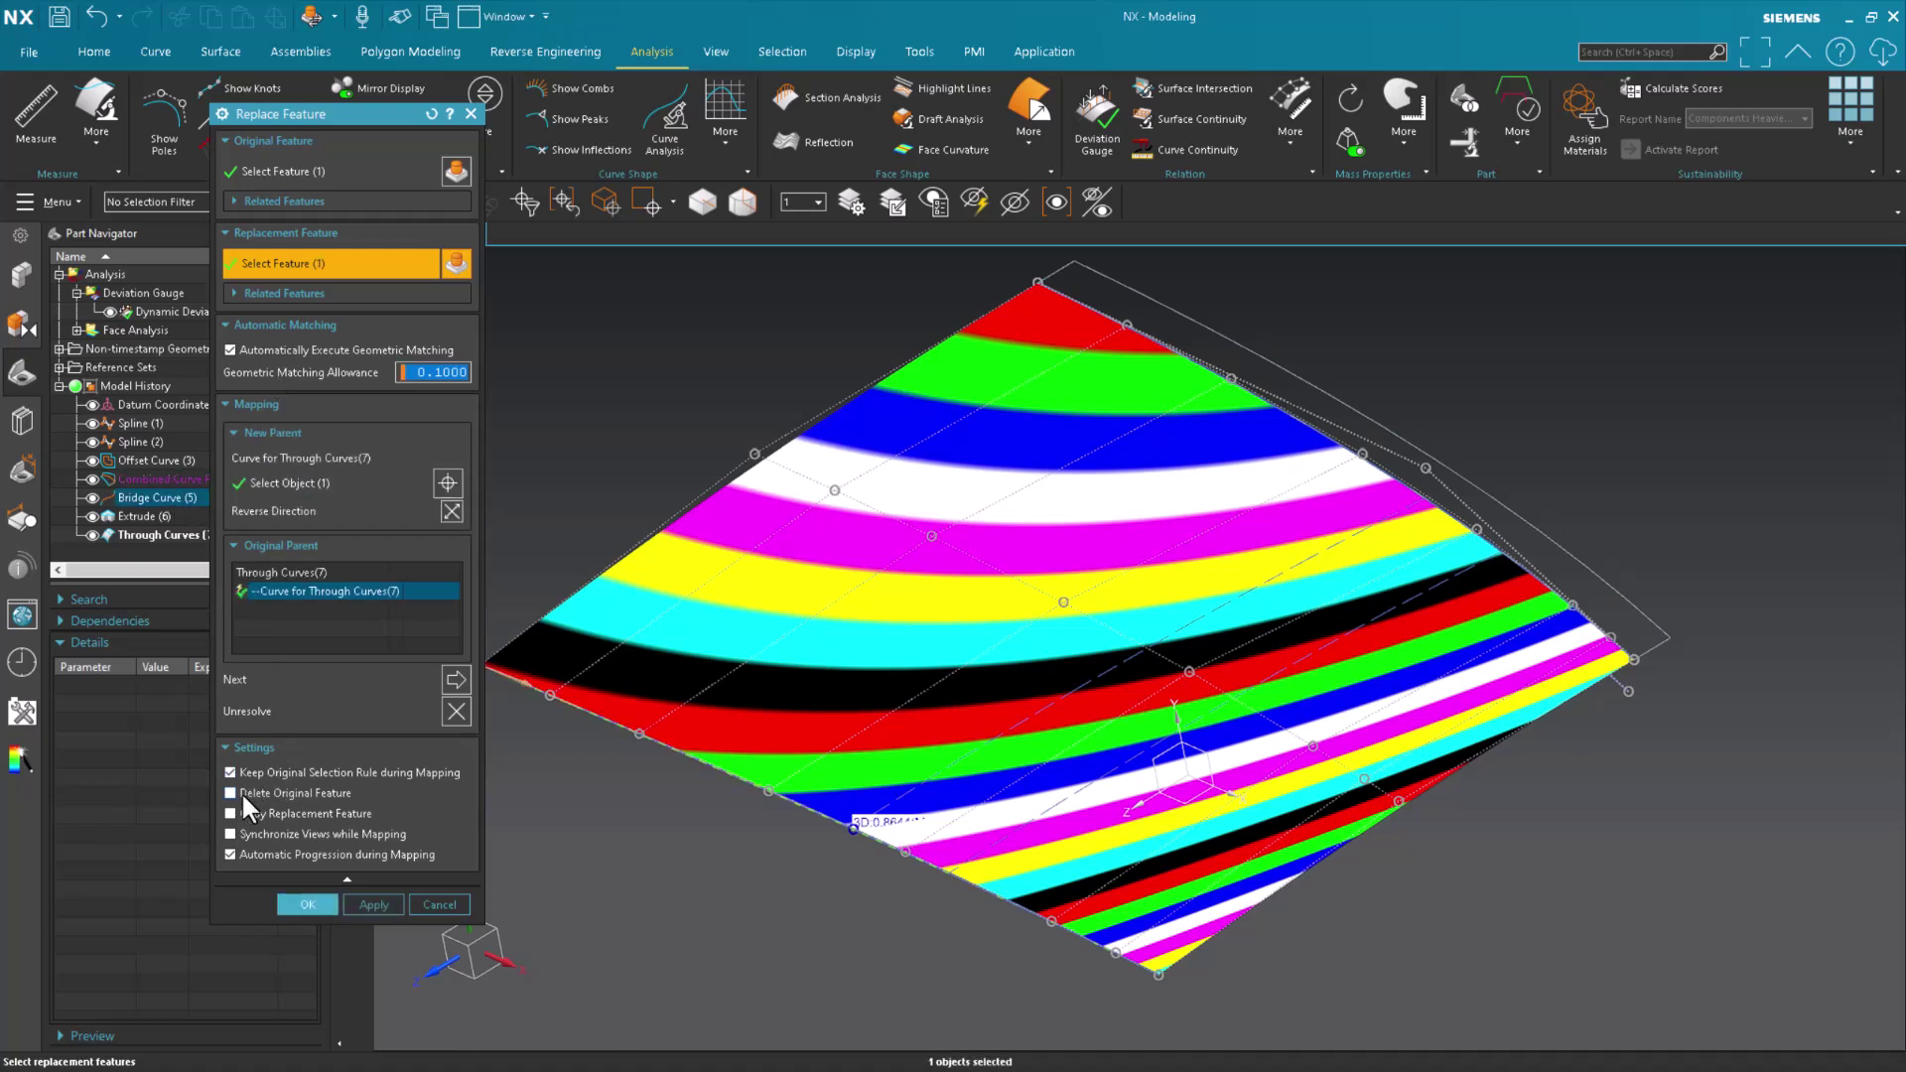
{"action": "left_click", "coordinate": [308, 901]}
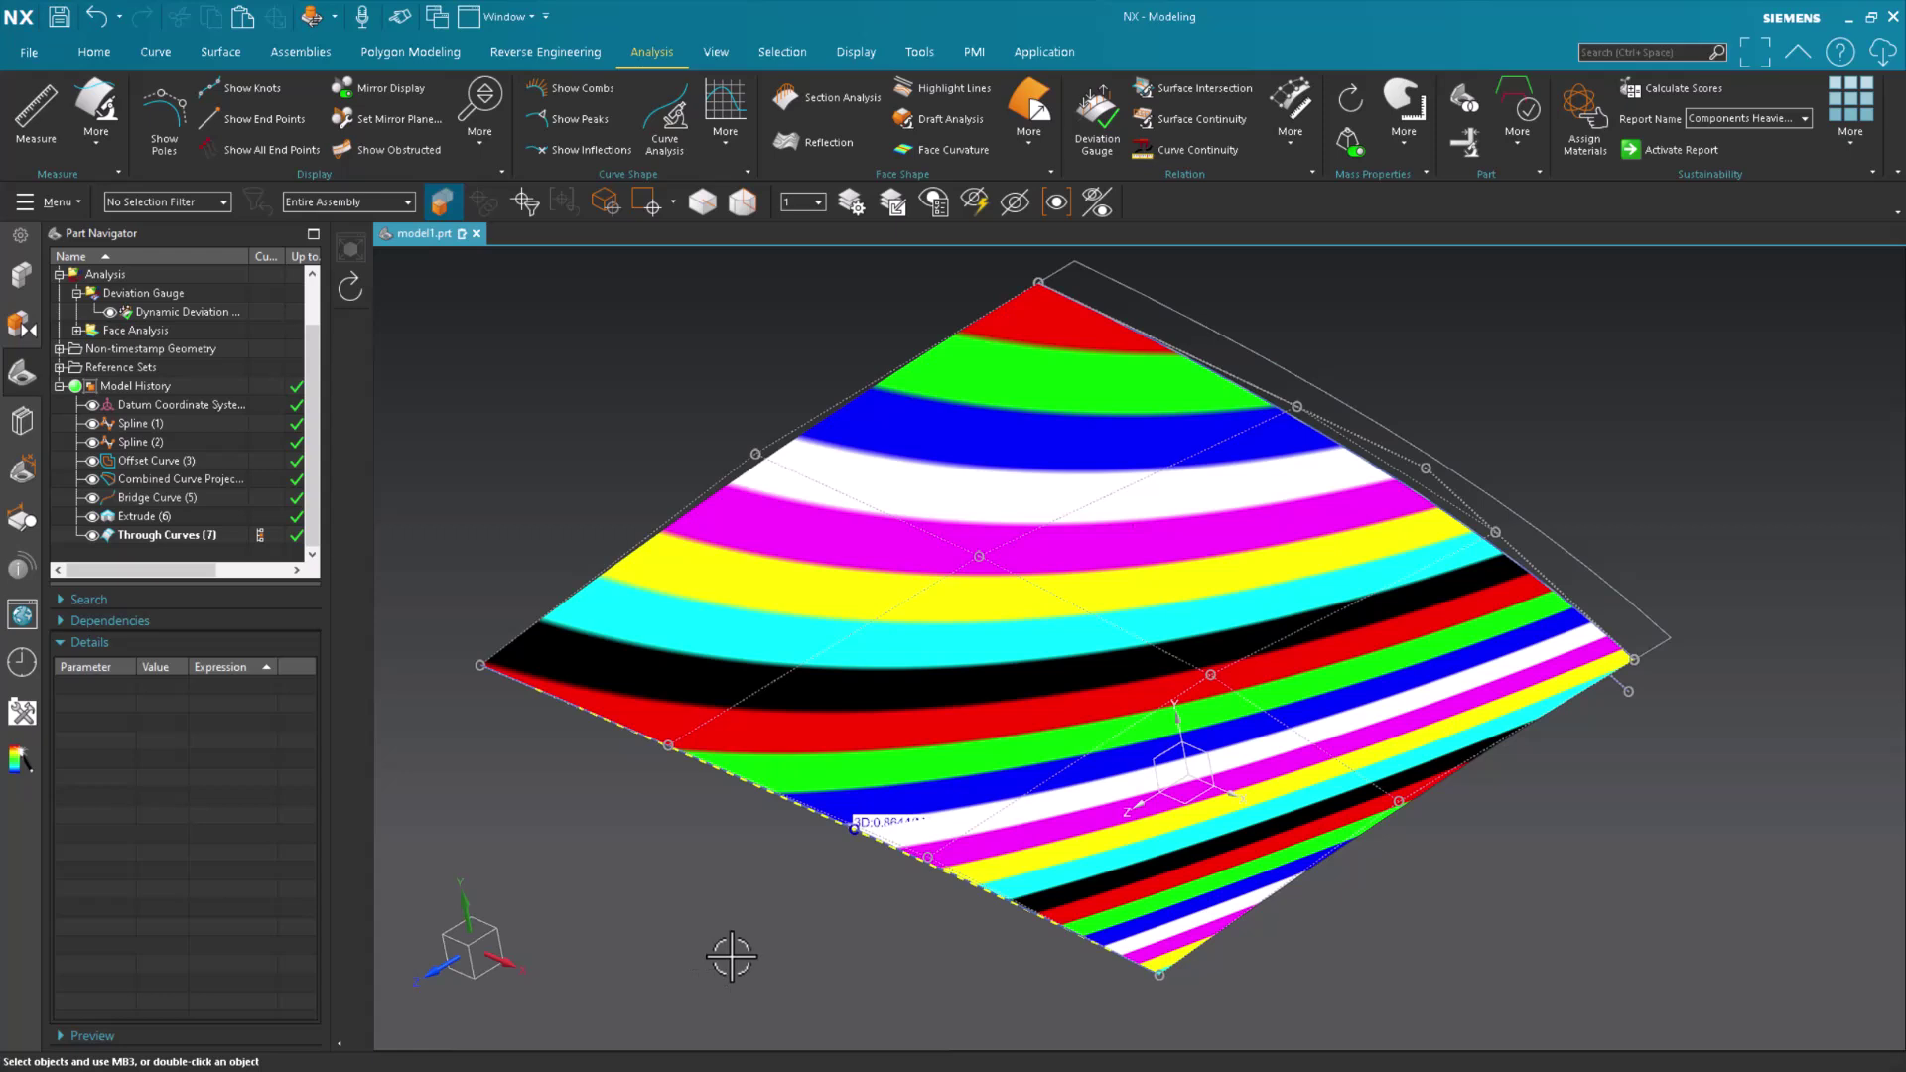
- Undo and redo the feature replacement repeatedly to compare the surface's reflection stripes and pole layout for both input curves
{"action": "key", "text": "ctrl+z"}
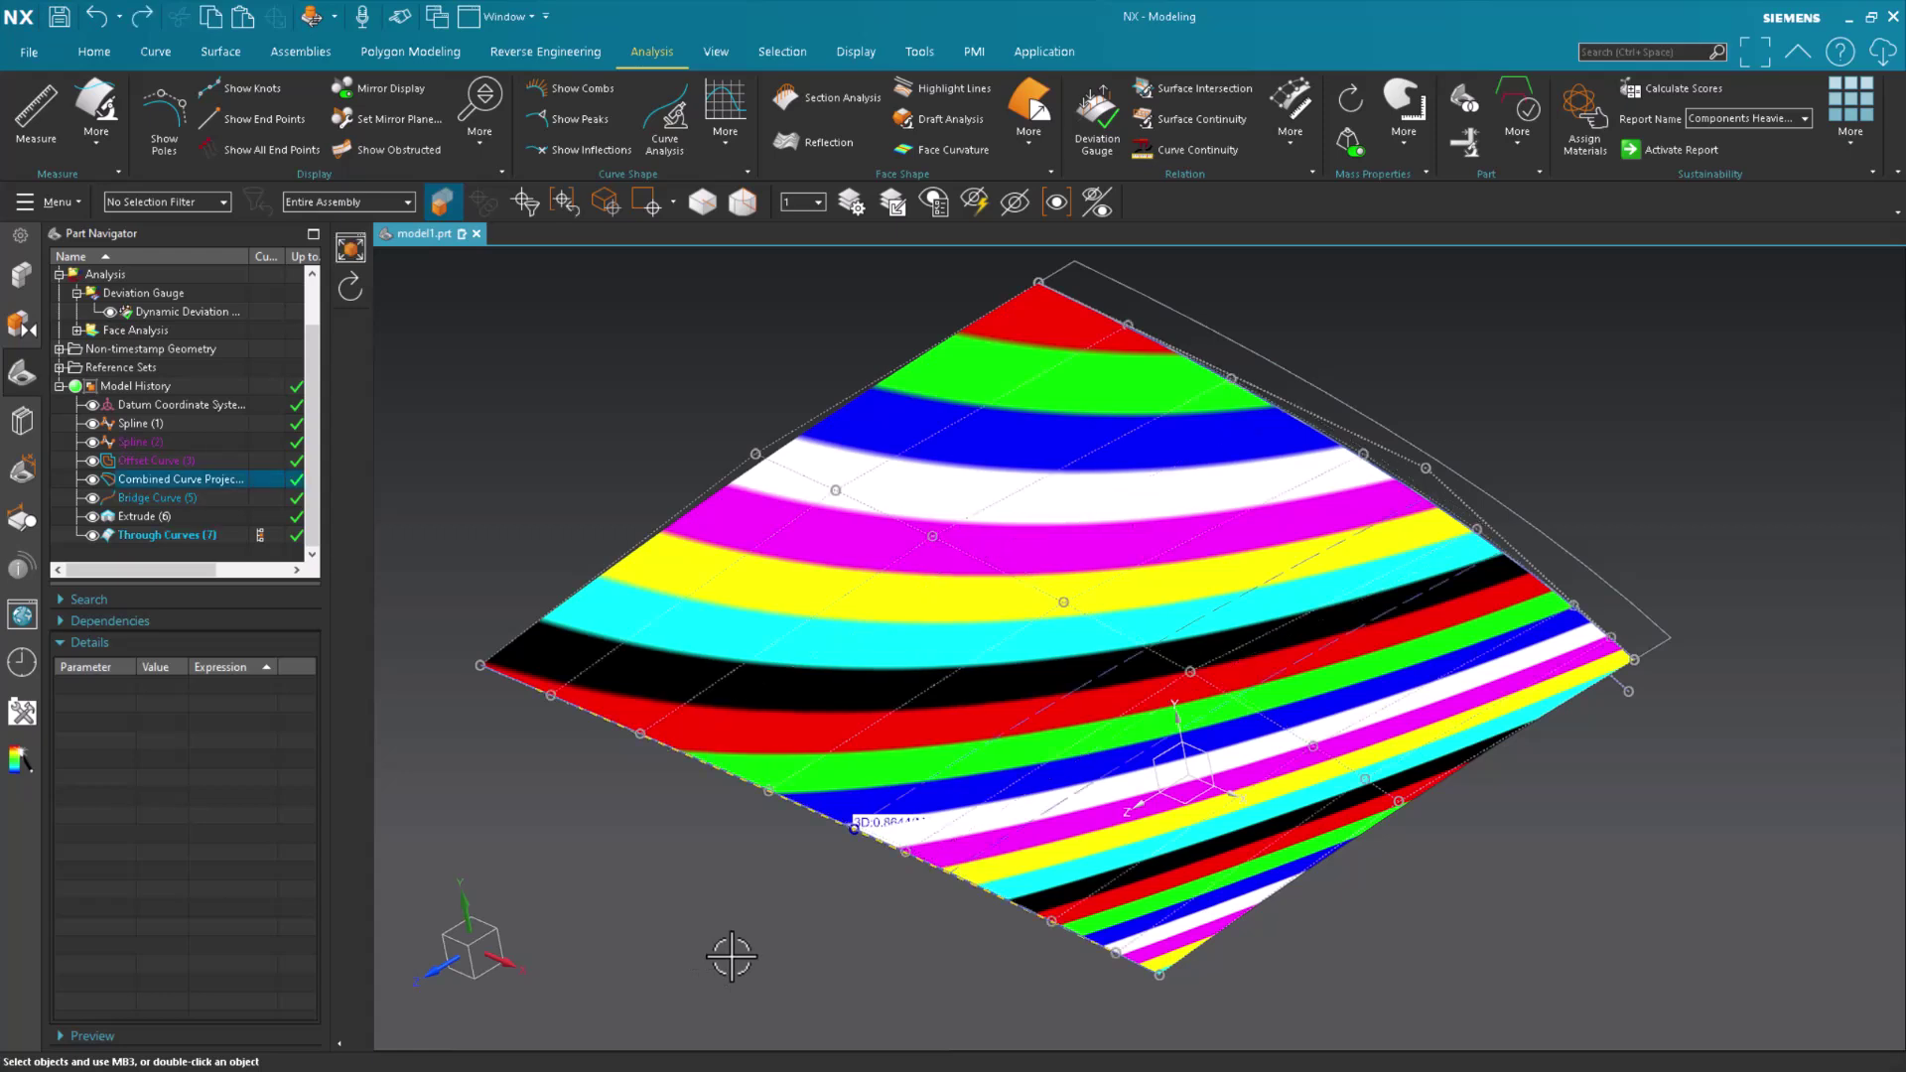
{"action": "key", "text": "ctrl+z"}
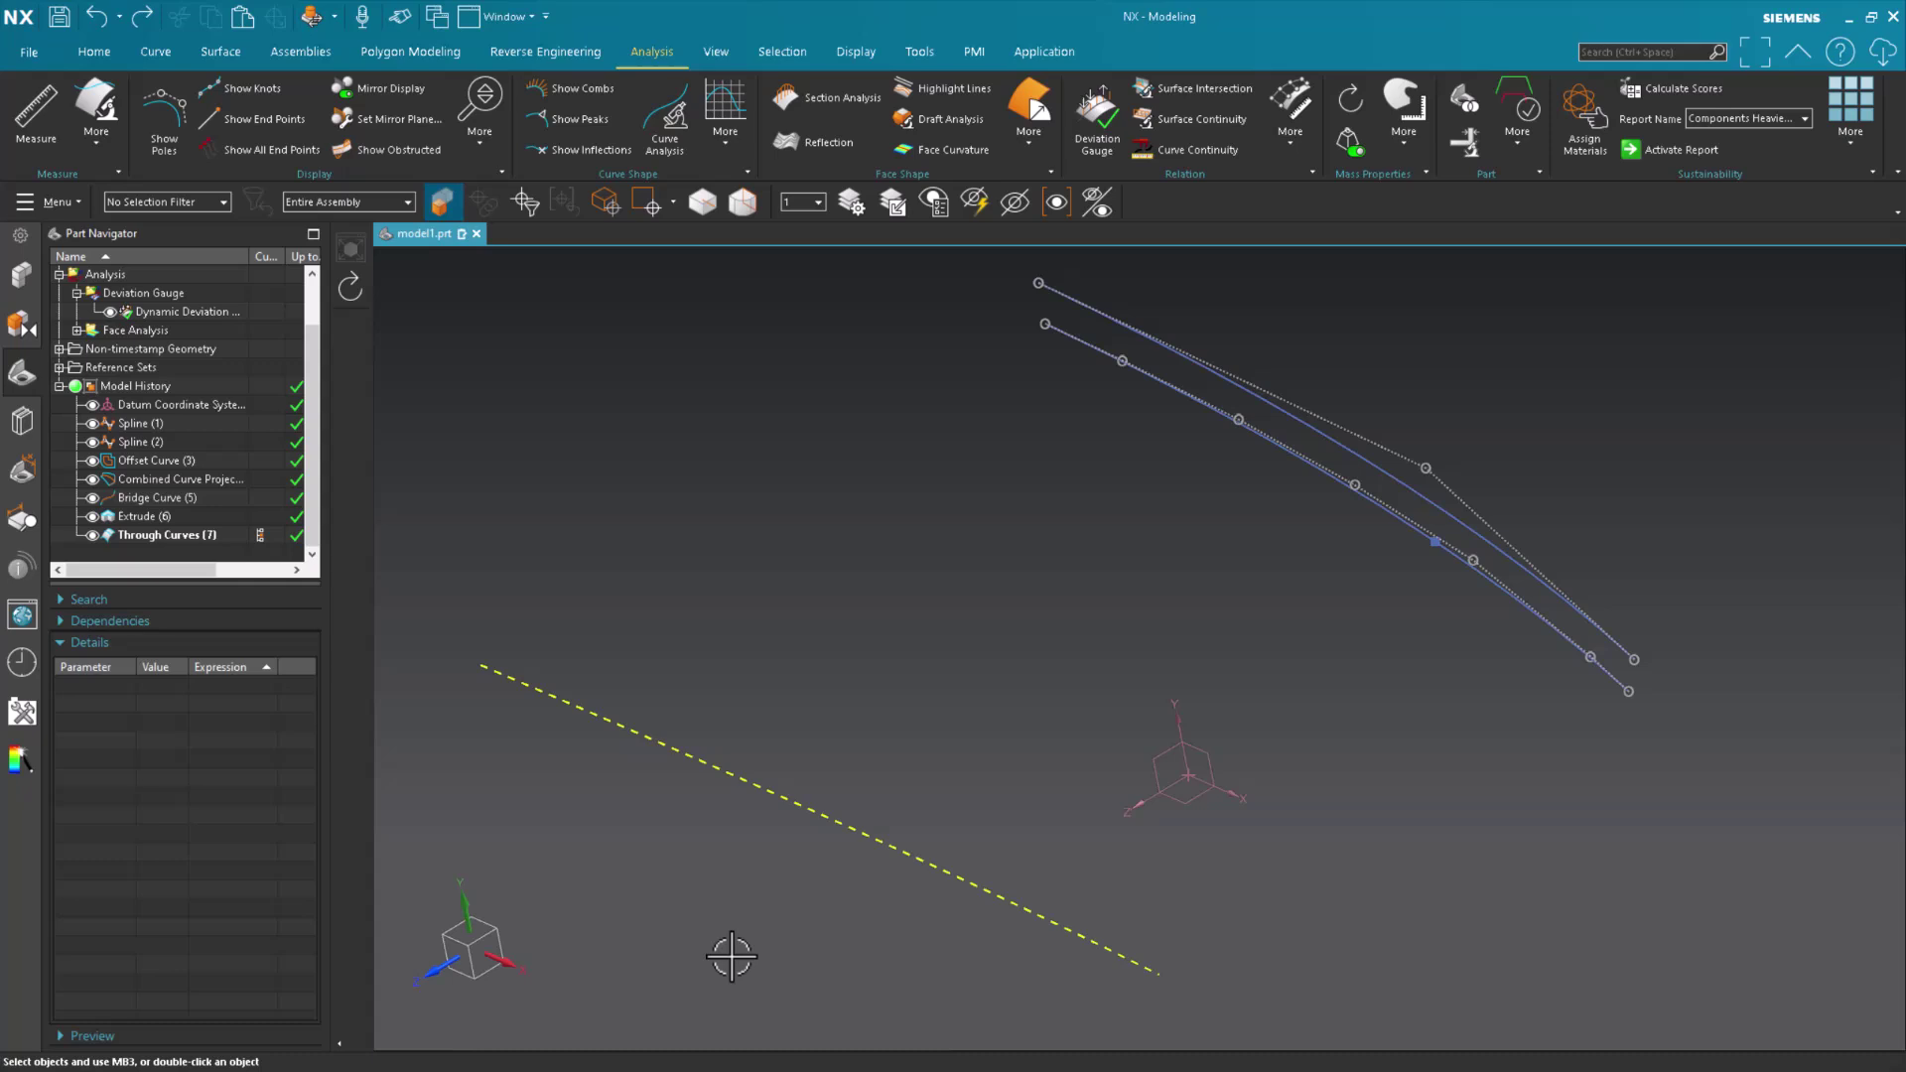
{"action": "key", "text": "ctrl+y"}
{"action": "key", "text": "ctrl+z"}
{"action": "key", "text": "ctrl+z"}
{"action": "key", "text": "ctrl+y"}
{"action": "key", "text": "ctrl+y"}
{"action": "key", "text": "ctrl+z"}
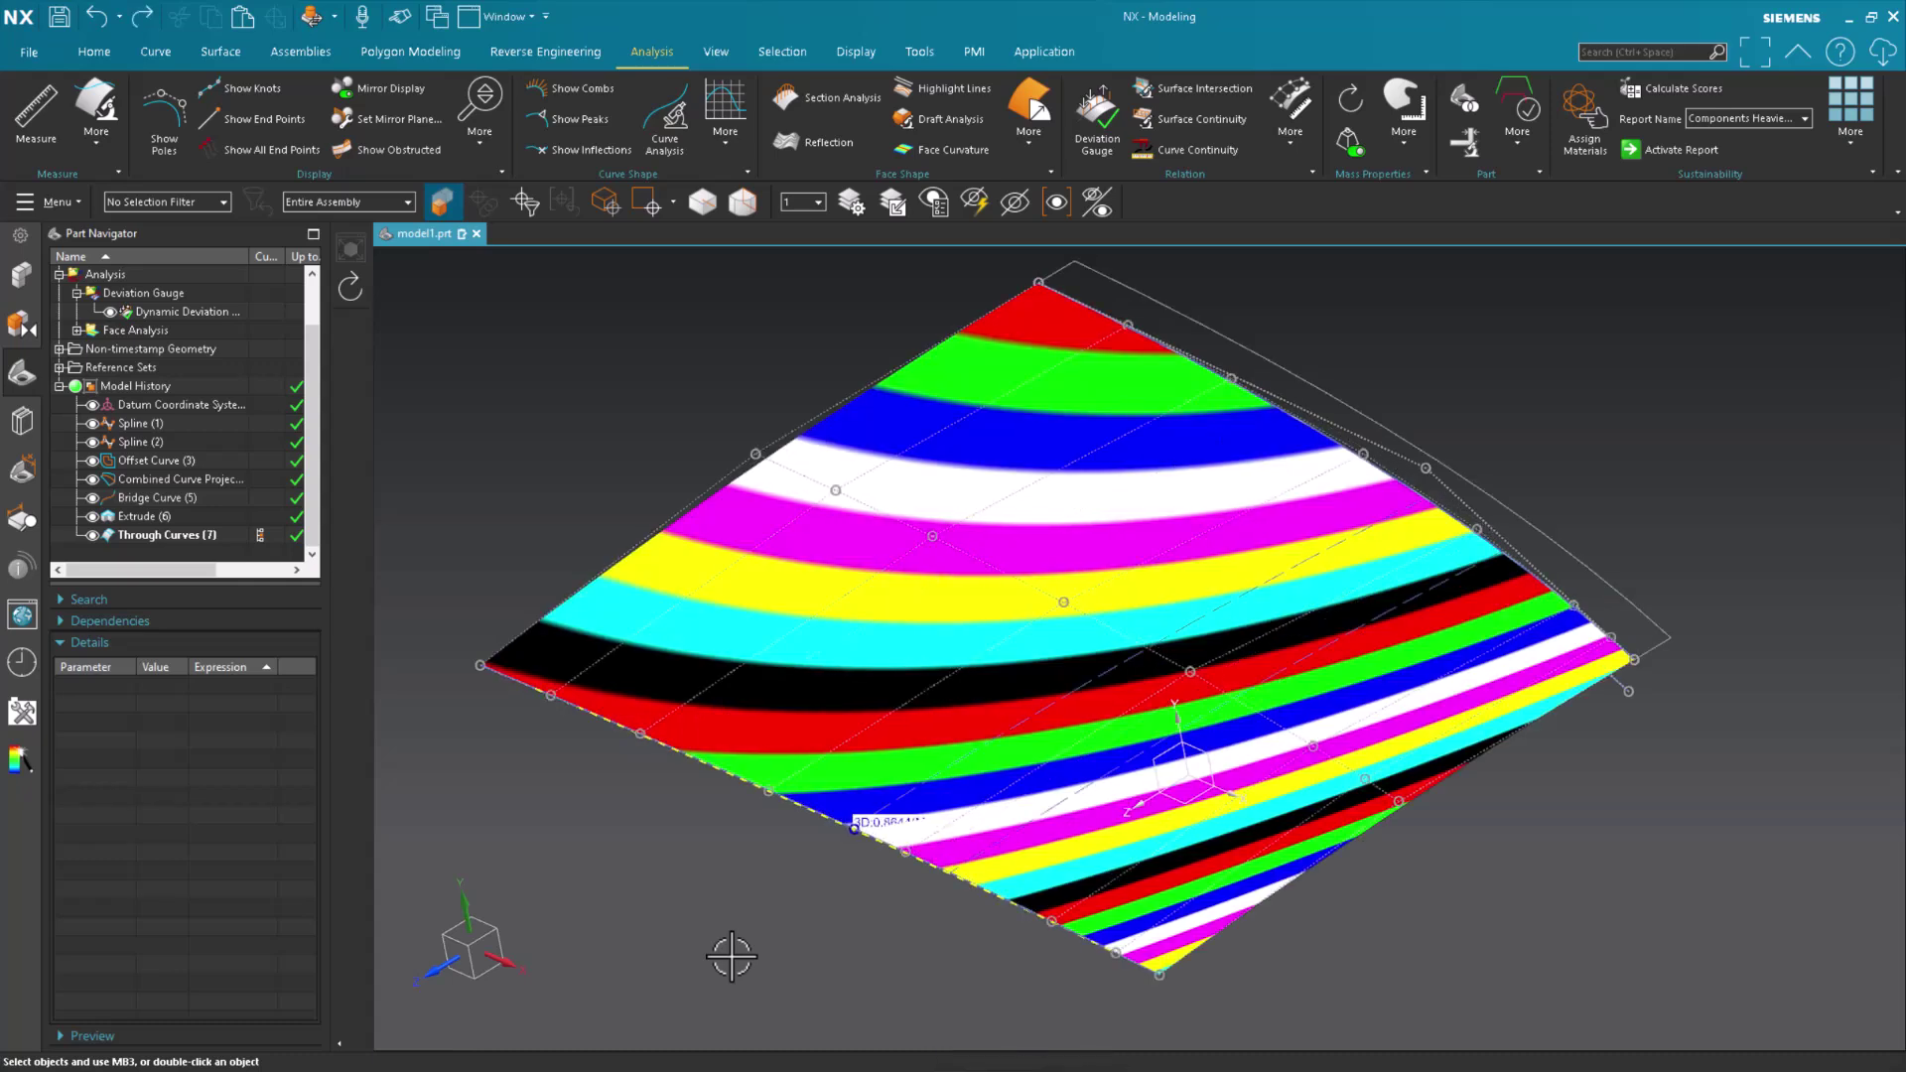
{"action": "key", "text": "ctrl+z"}
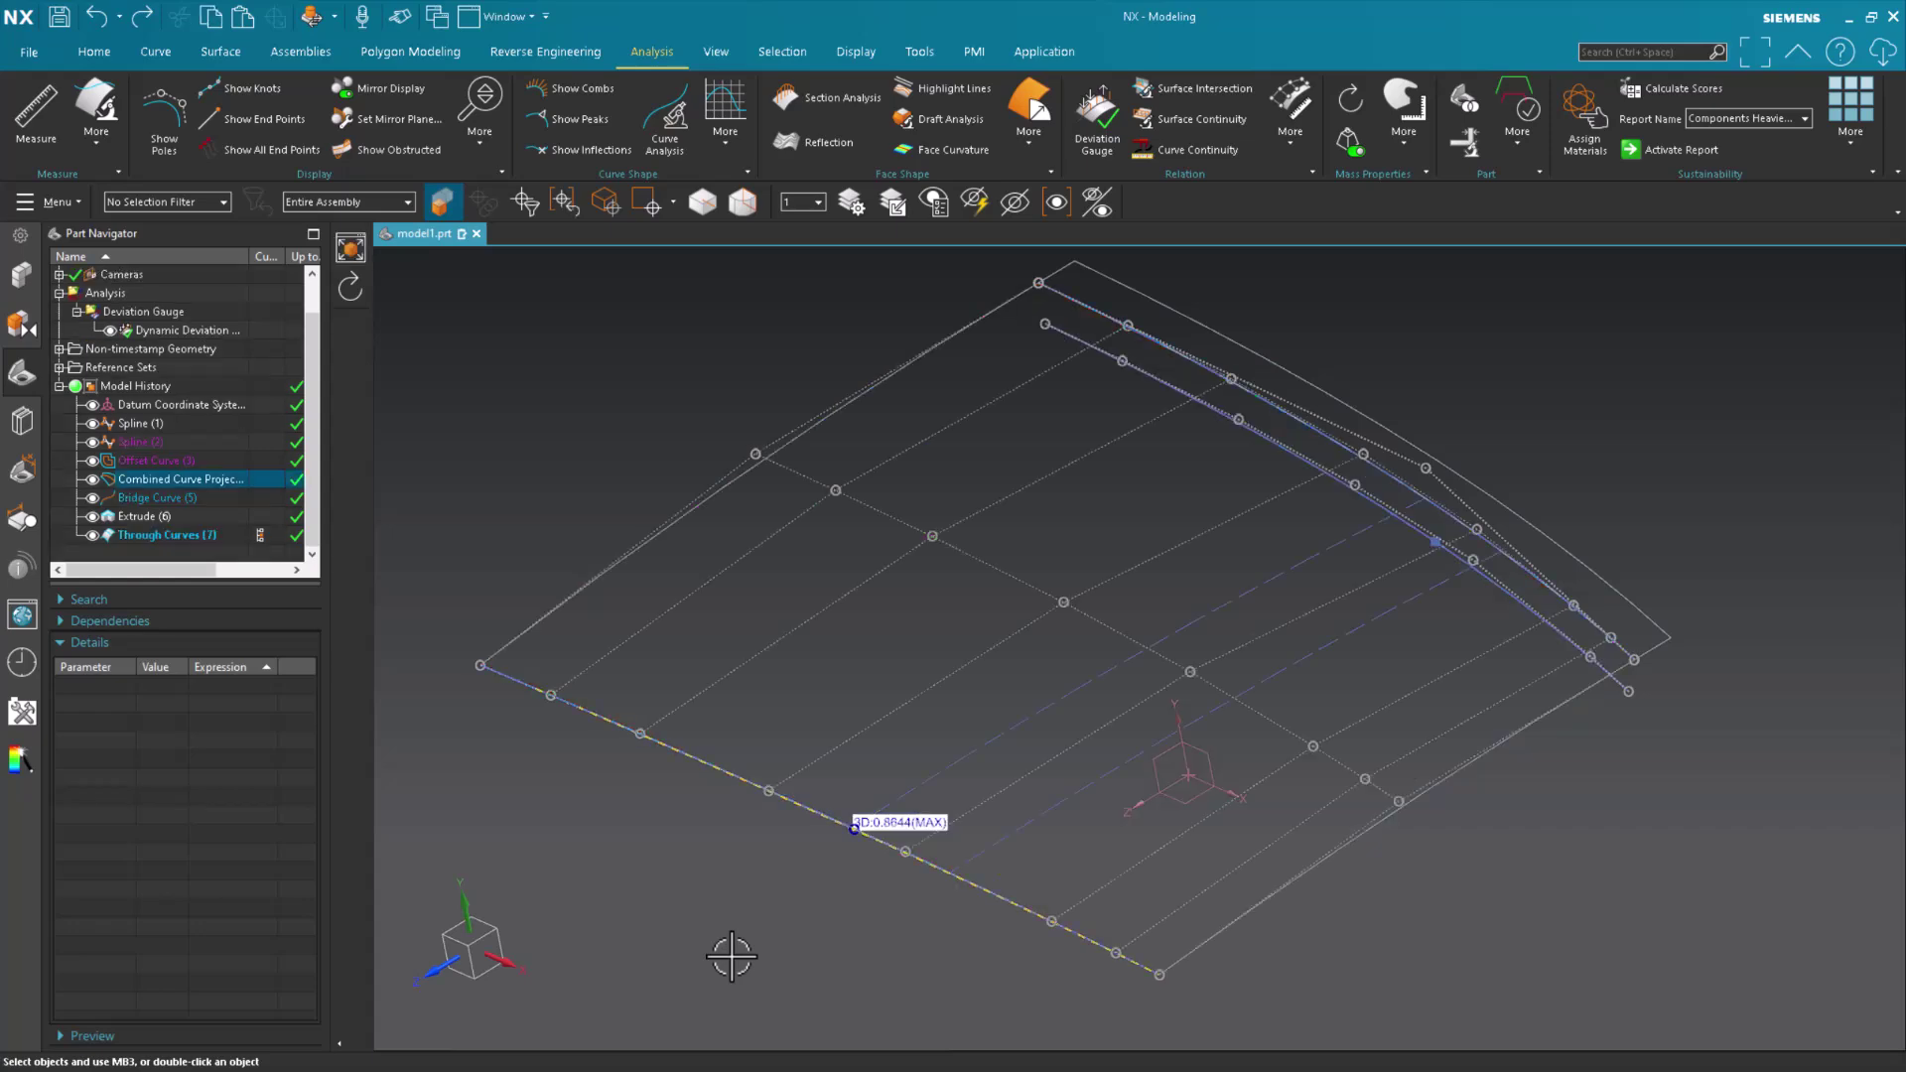
- Alternate between the two input curves with undo and redo, examining the reflection stripes close up at the surface's dashed edge
{"action": "key", "text": "ctrl+y"}
{"action": "key", "text": "ctrl+z"}
{"action": "key", "text": "ctrl+y"}
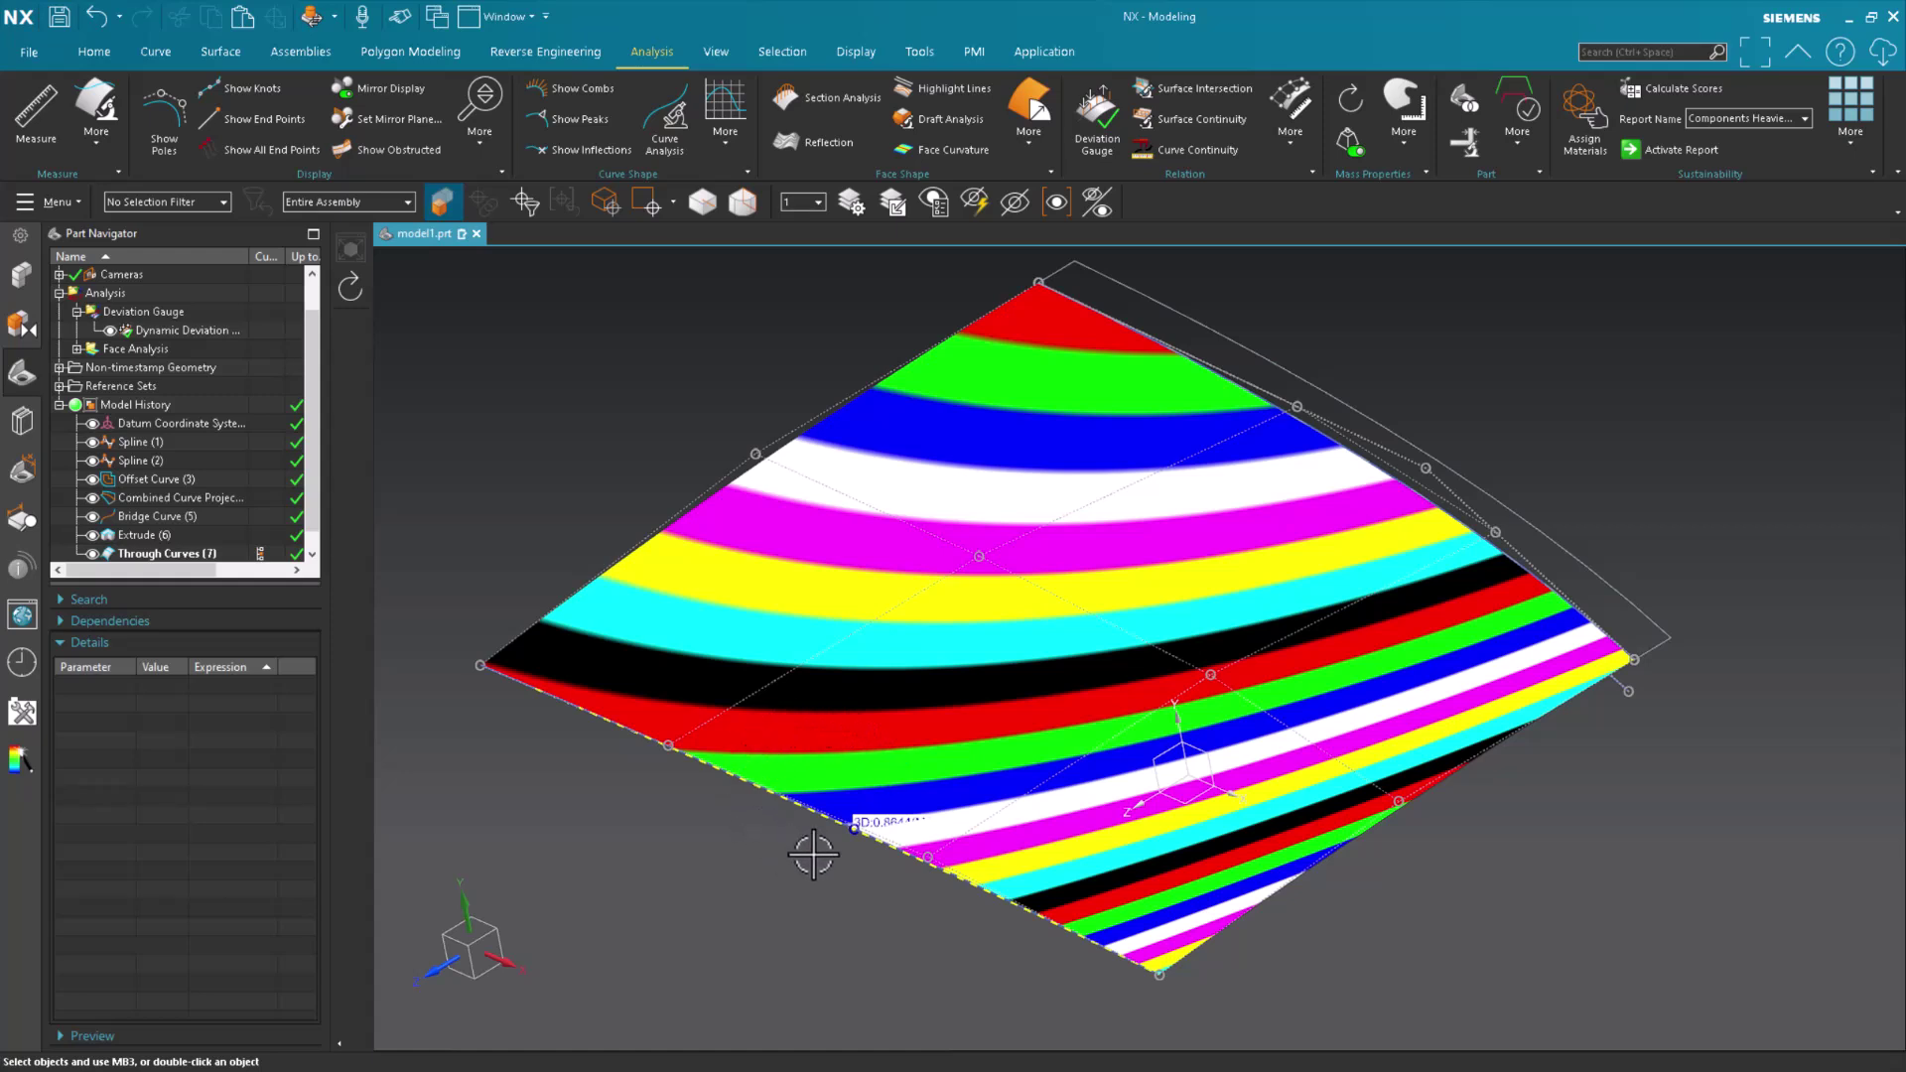
{"action": "scroll", "coordinate": [813, 854], "scroll_direction": "up", "scroll_amount": 5}
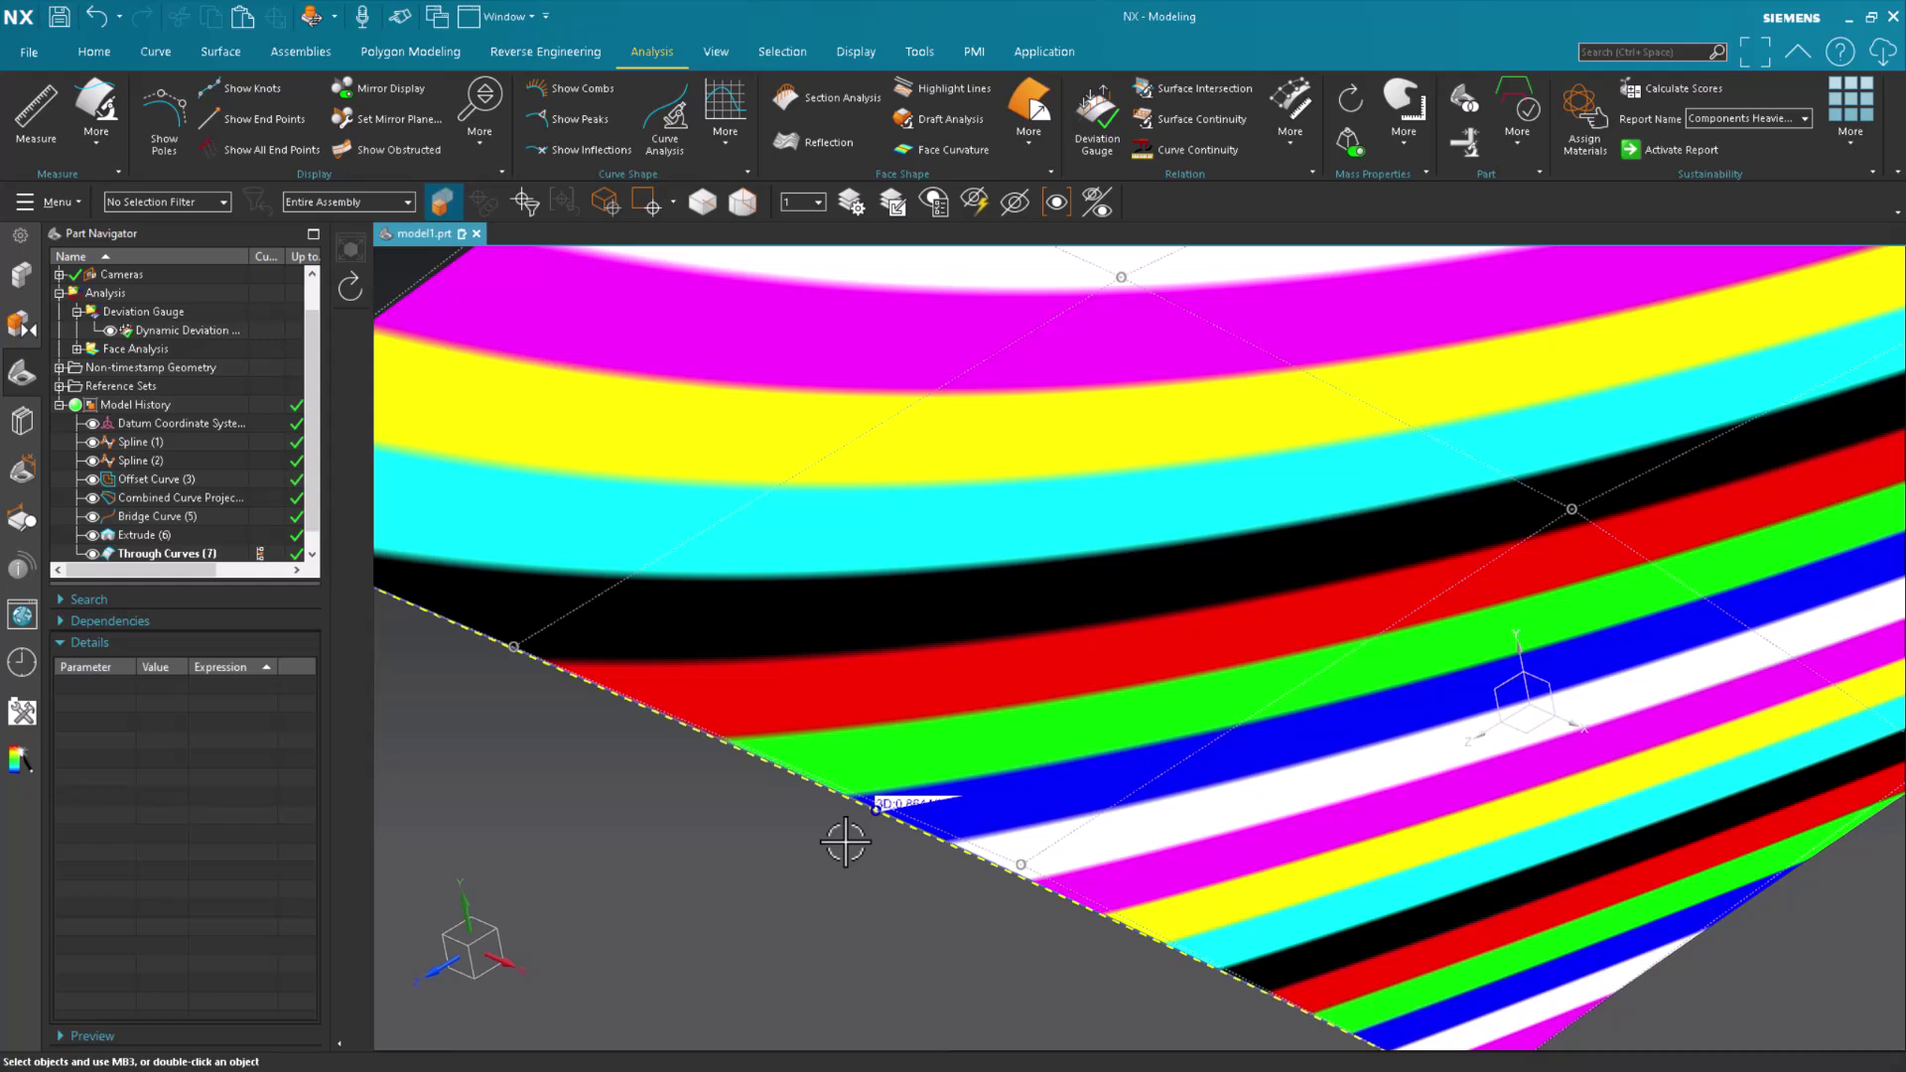
{"action": "key", "text": "ctrl+z"}
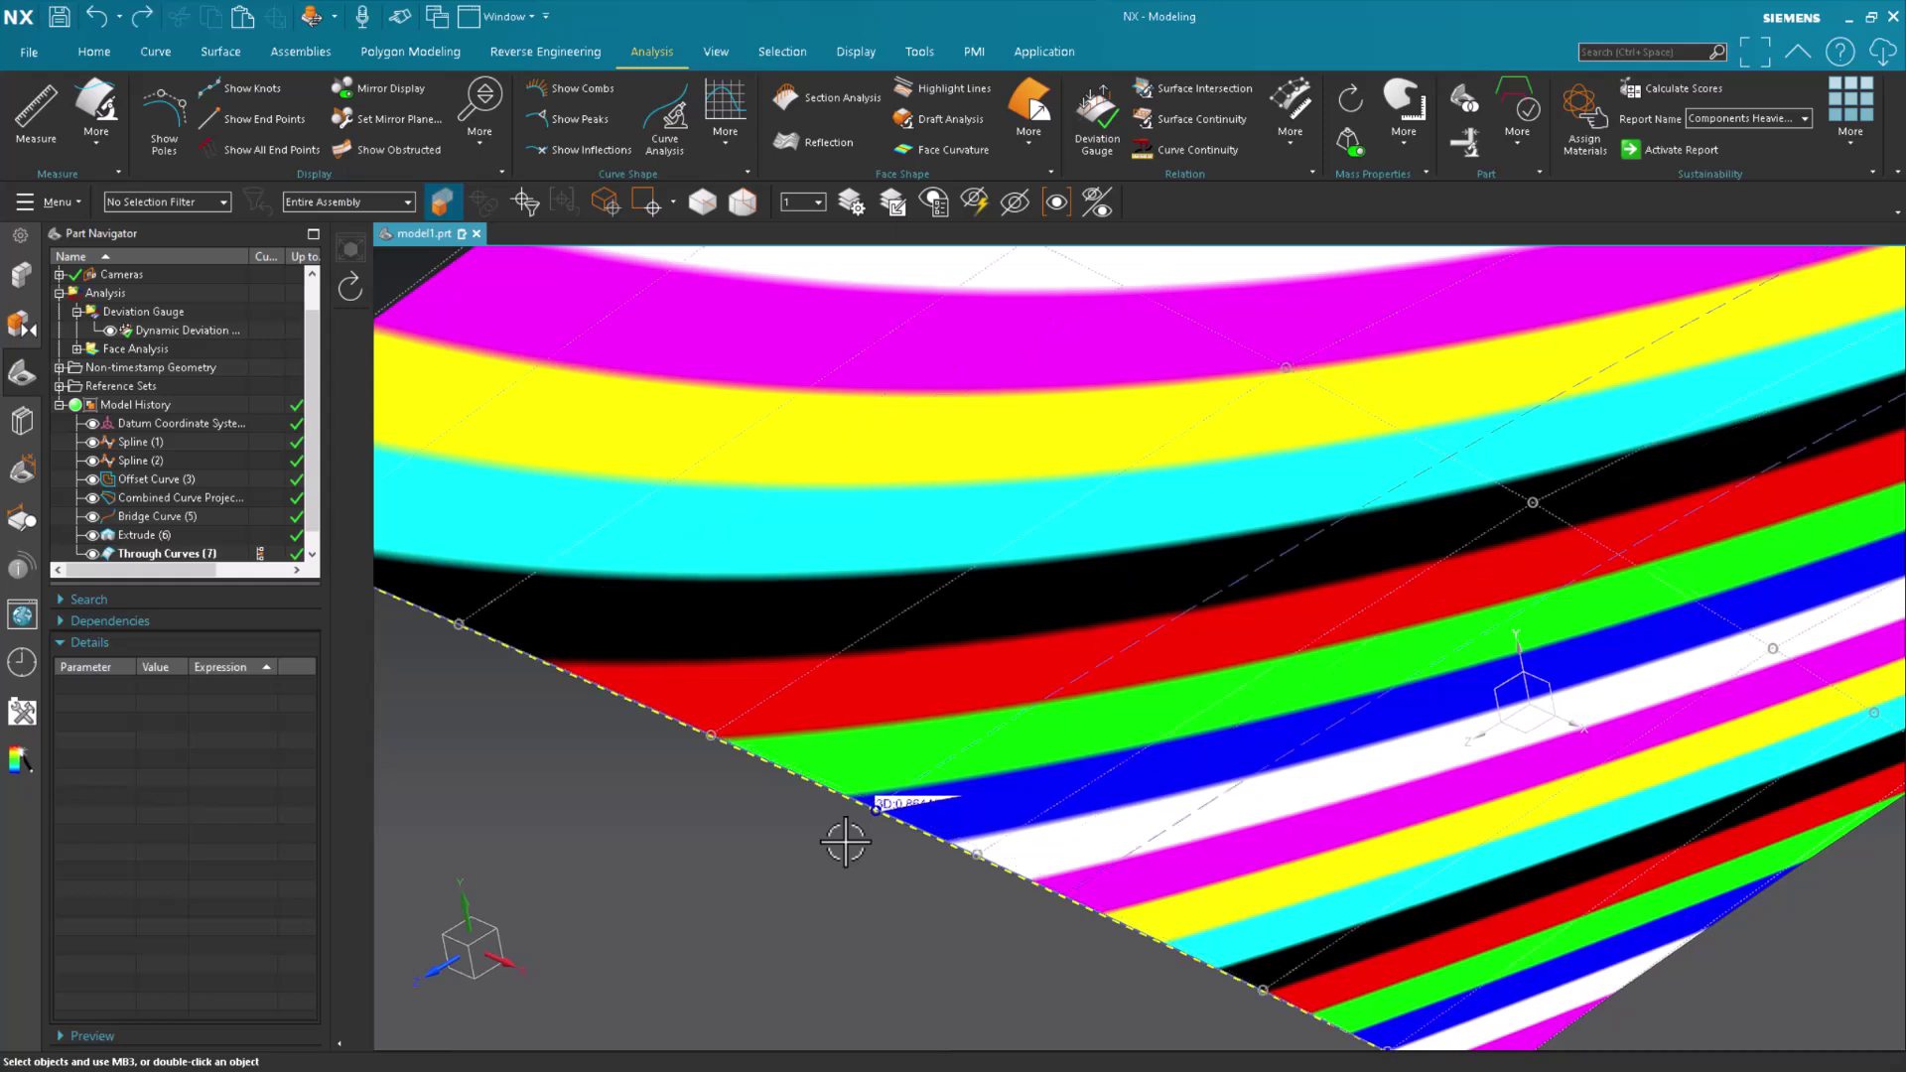
{"action": "key", "text": "ctrl+y"}
{"action": "key", "text": "ctrl+z"}
{"action": "key", "text": "ctrl+y"}
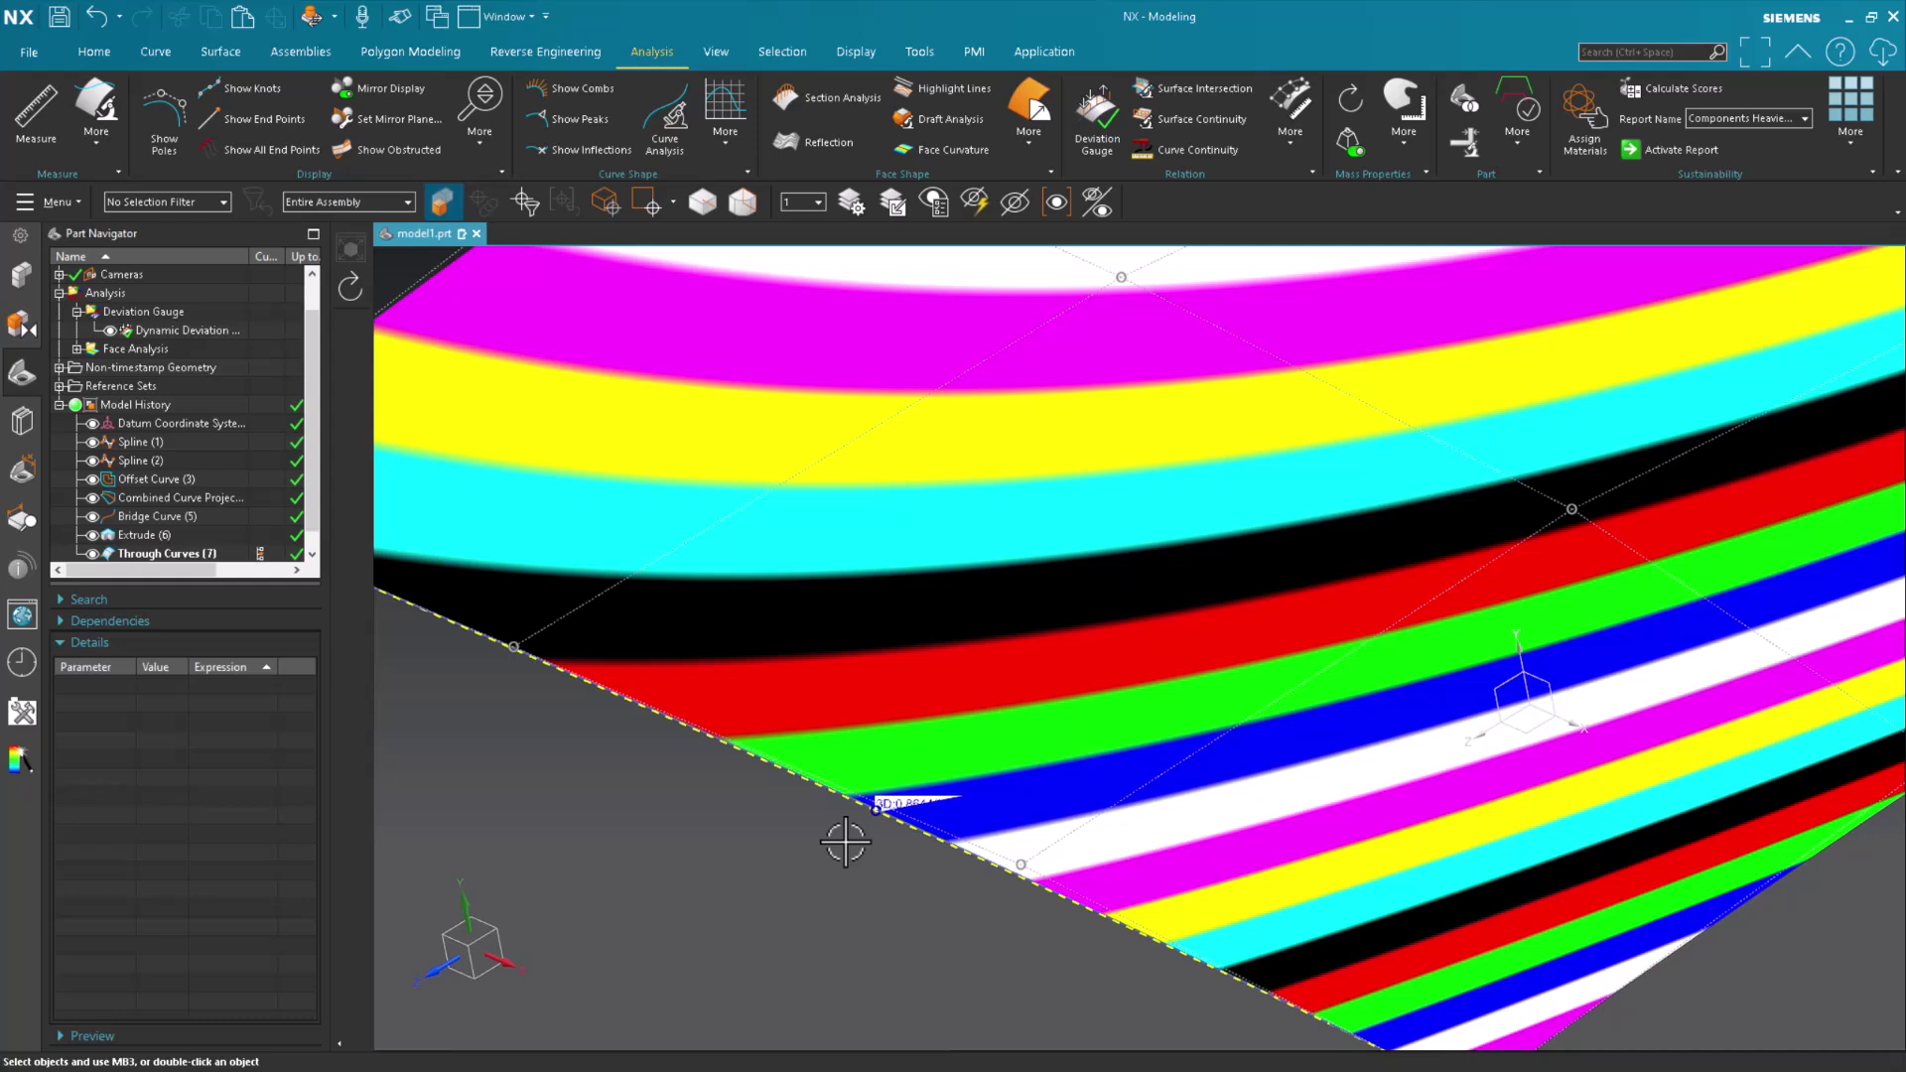
- Set the distance of Offset Curve (3) to 75
{"action": "scroll", "coordinate": [845, 841], "scroll_direction": "down", "scroll_amount": 5}
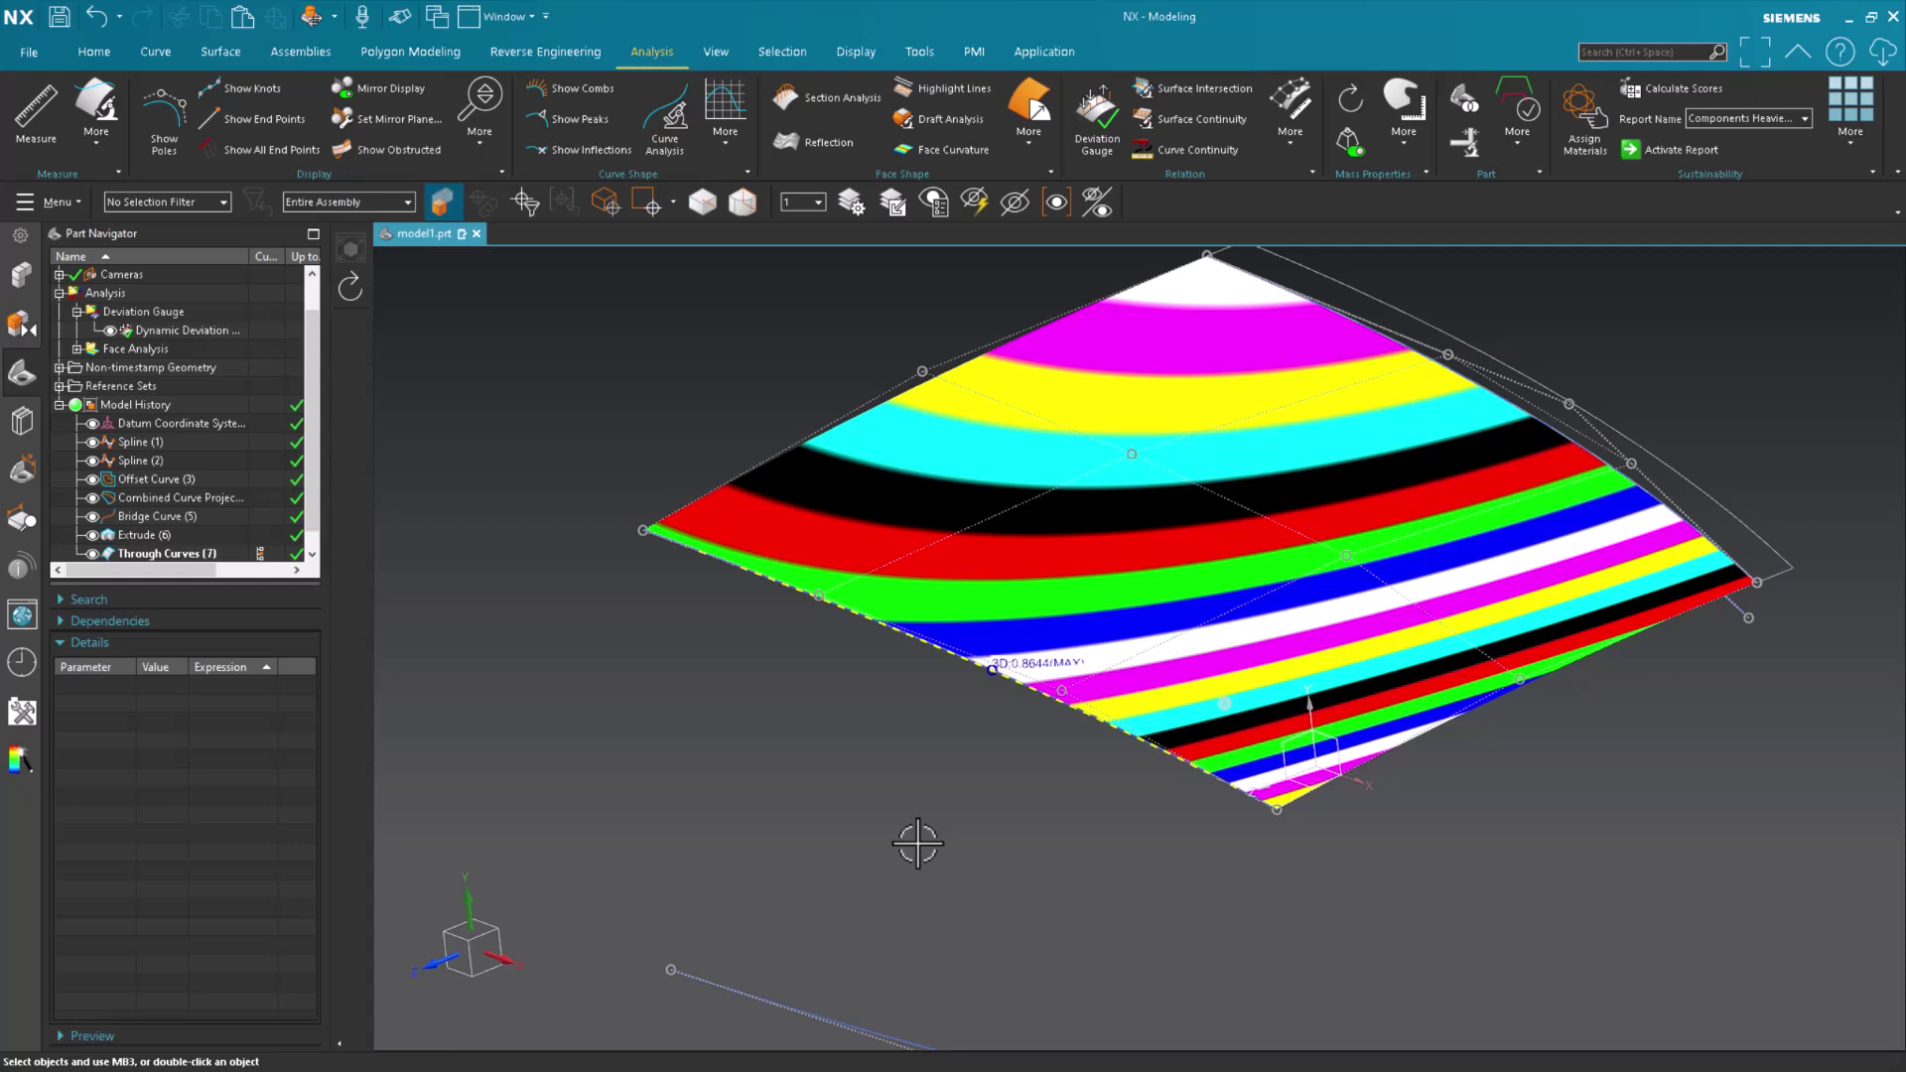
{"action": "mouse_move", "coordinate": [974, 638]}
{"action": "middle_mouse_down"}
{"action": "mouse_move", "coordinate": [1238, 791]}
{"action": "mouse_move", "coordinate": [1619, 689]}
{"action": "mouse_move", "coordinate": [1714, 608]}
{"action": "mouse_move", "coordinate": [1701, 595]}
{"action": "middle_mouse_up"}
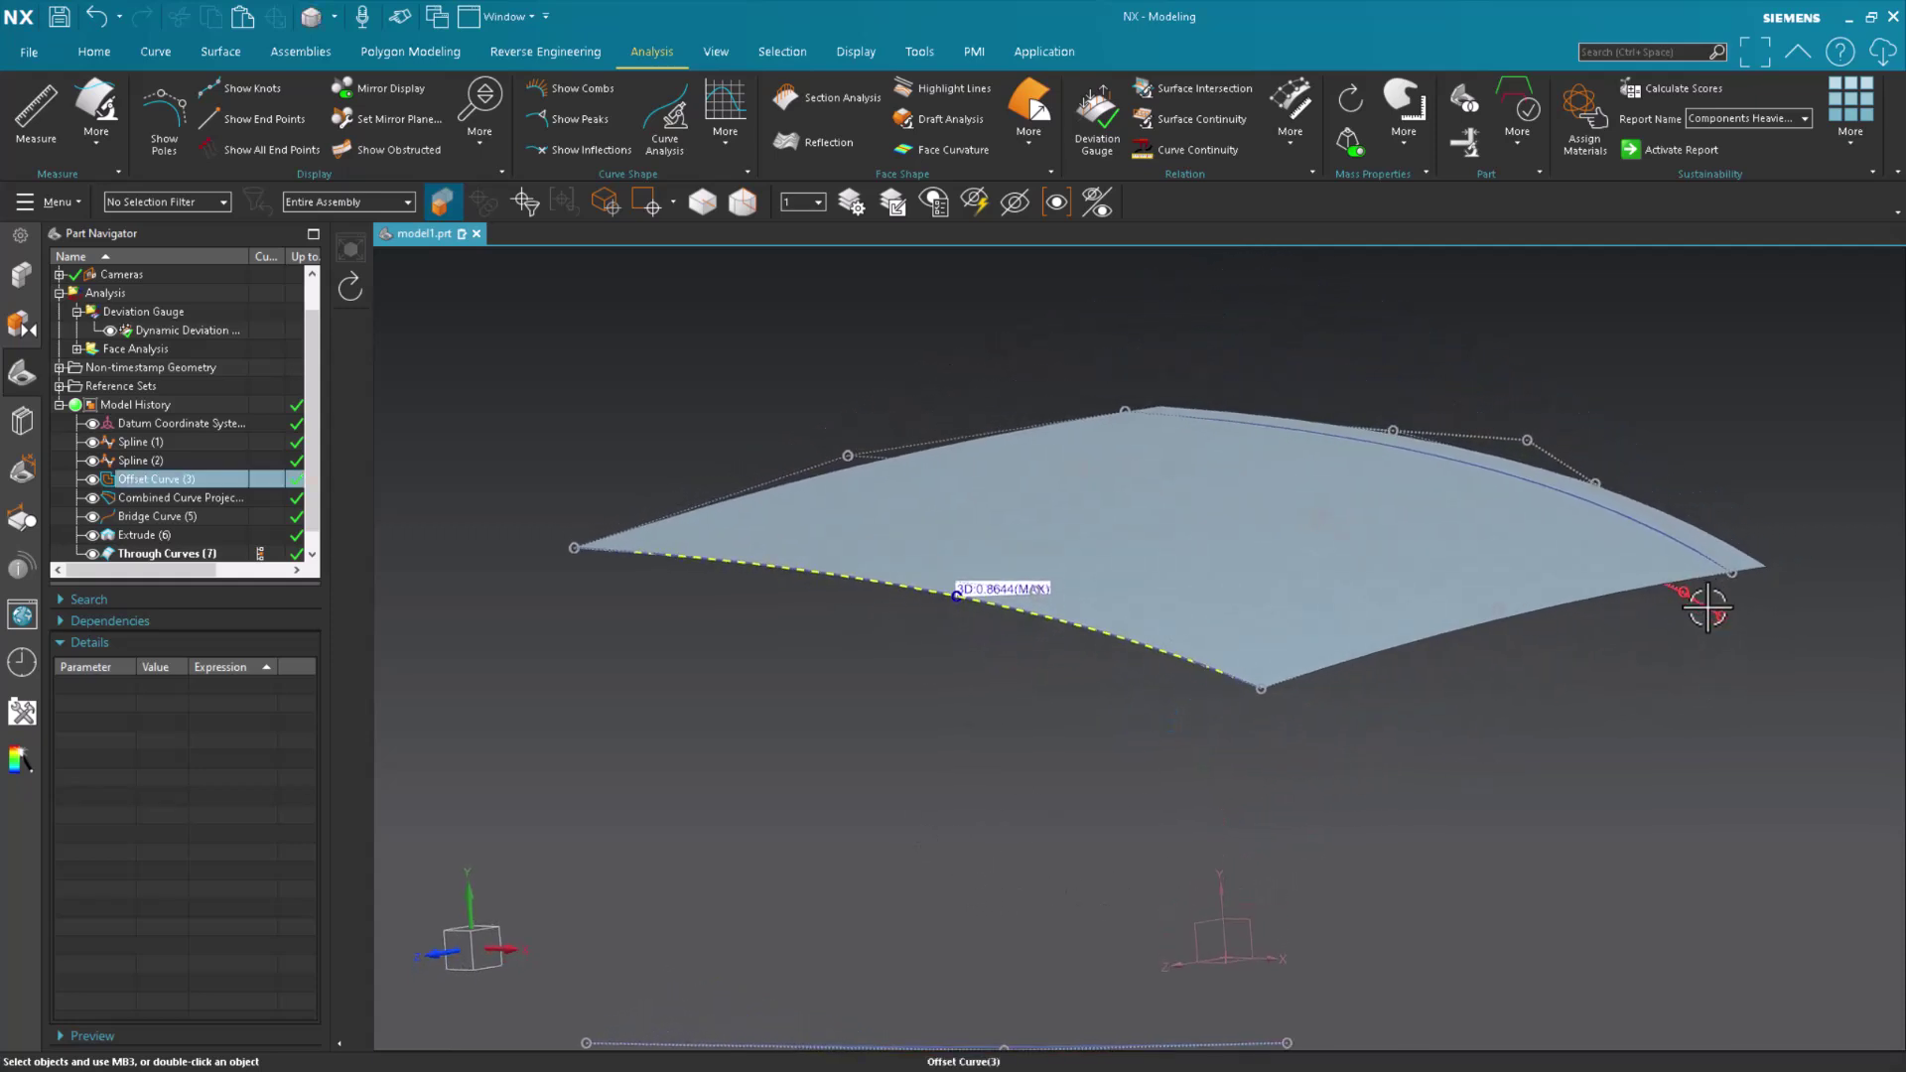
{"action": "left_click", "coordinate": [1700, 596]}
{"action": "double_click", "coordinate": [224, 684]}
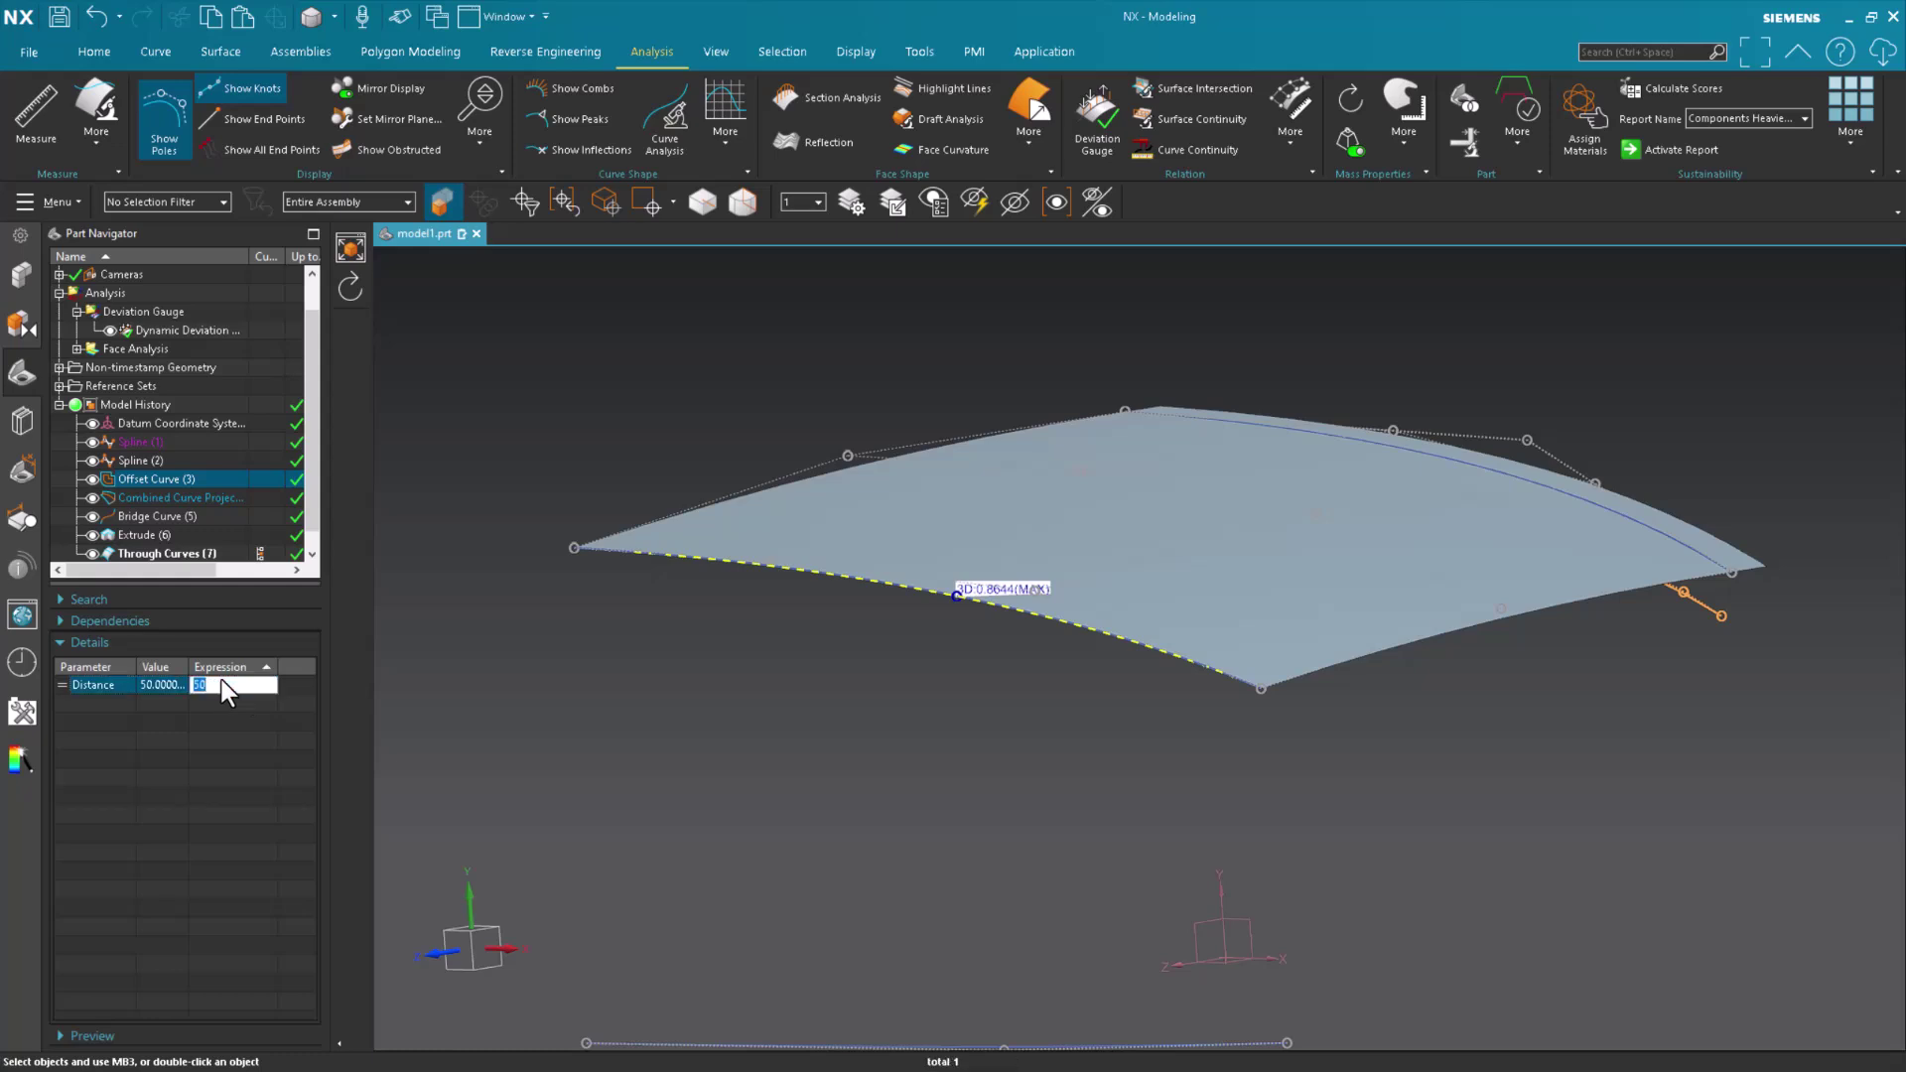
{"action": "type", "text": "75"}
{"action": "key", "text": "Return"}
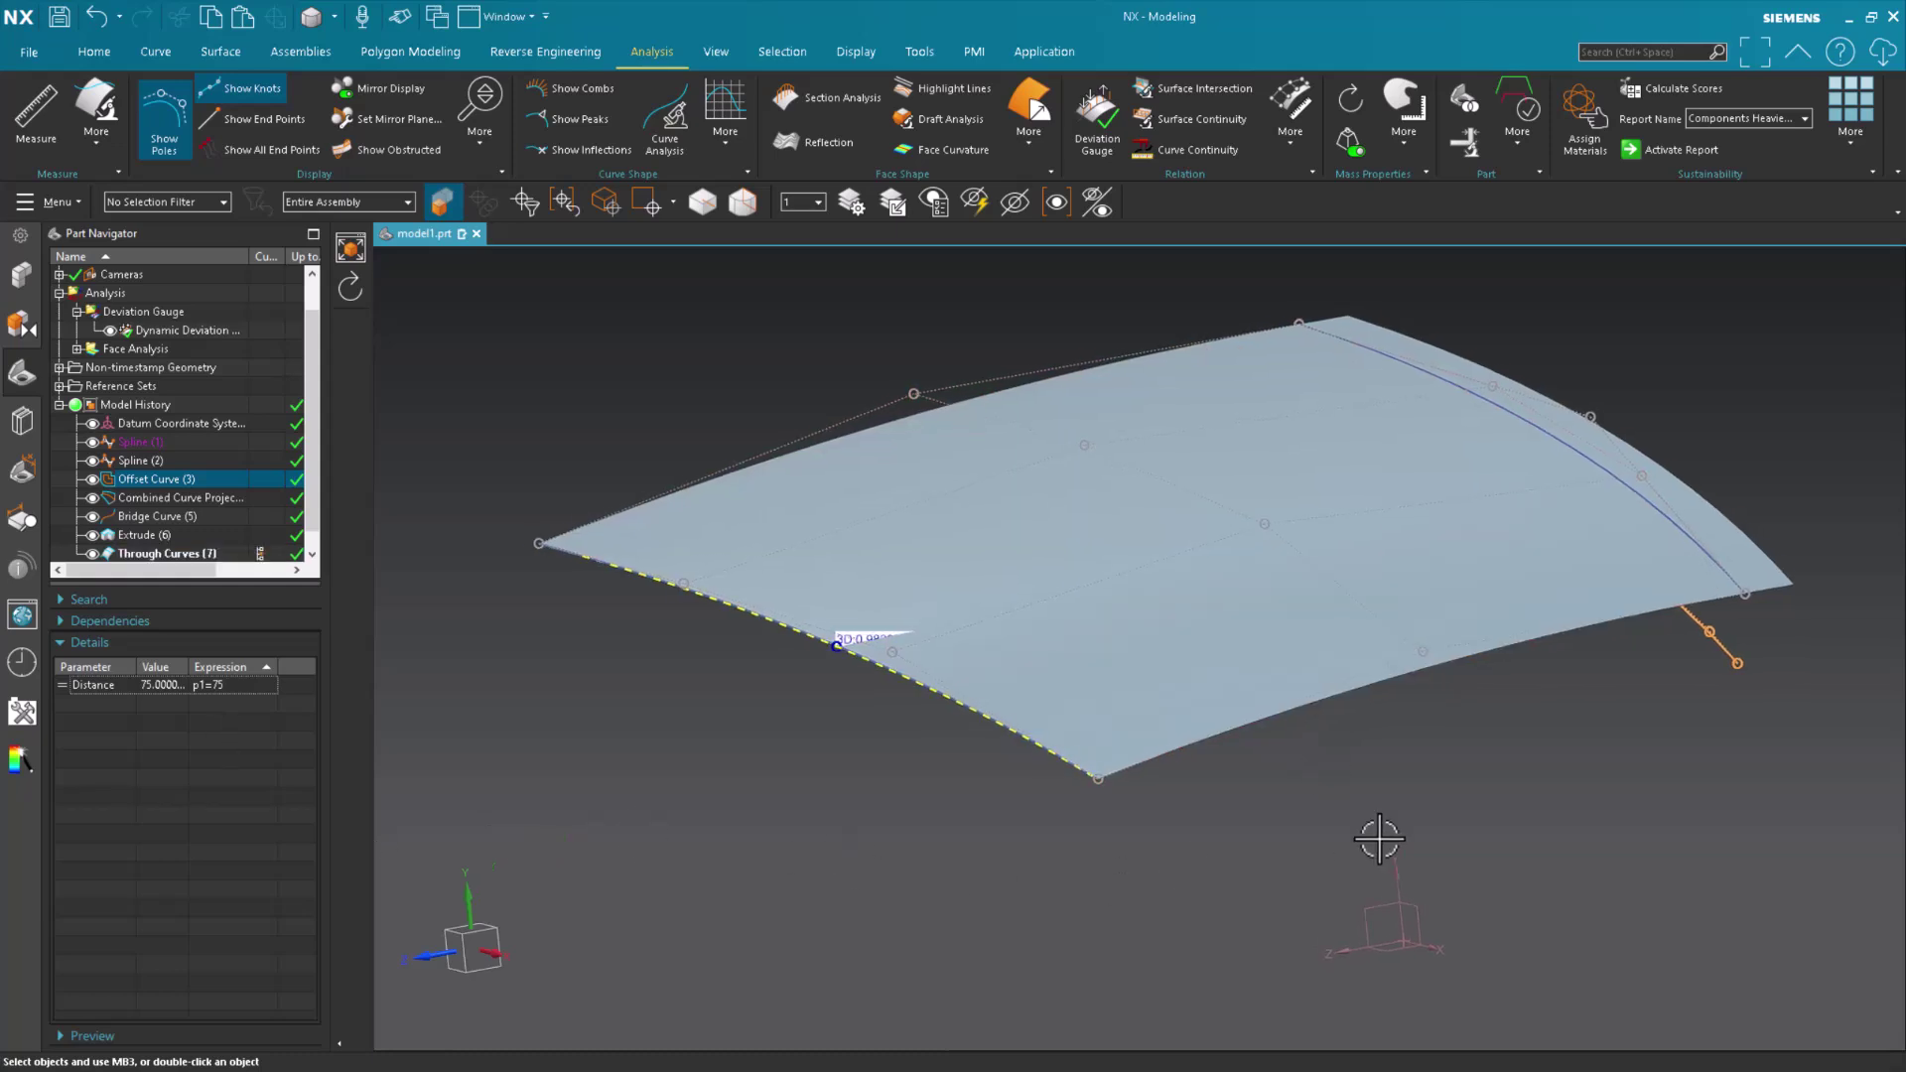
- Examine the deviation between the bridge curve and the dashed projected curve along the surface edge from several angles
{"action": "scroll", "coordinate": [864, 672], "scroll_direction": "up", "scroll_amount": 8}
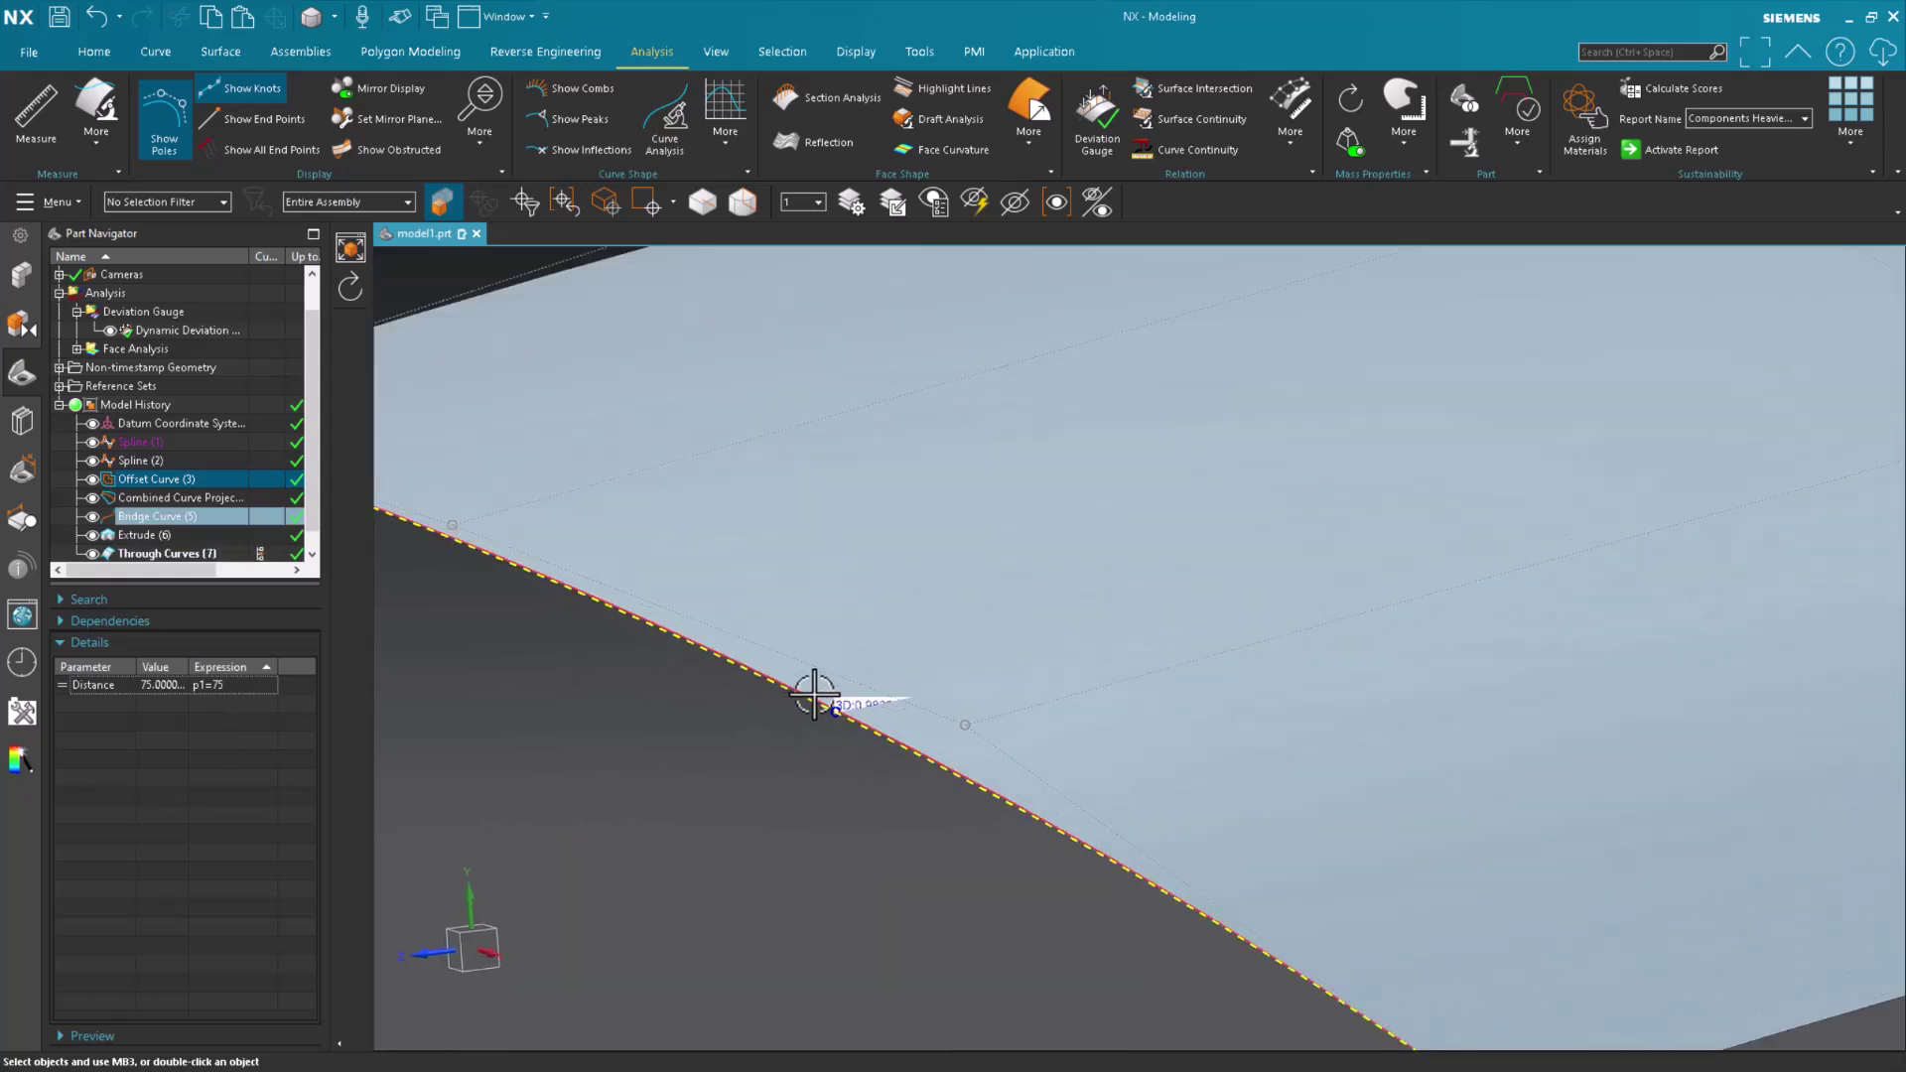
{"action": "middle_click_drag", "start_coordinate": [884, 787], "coordinate": [608, 754]}
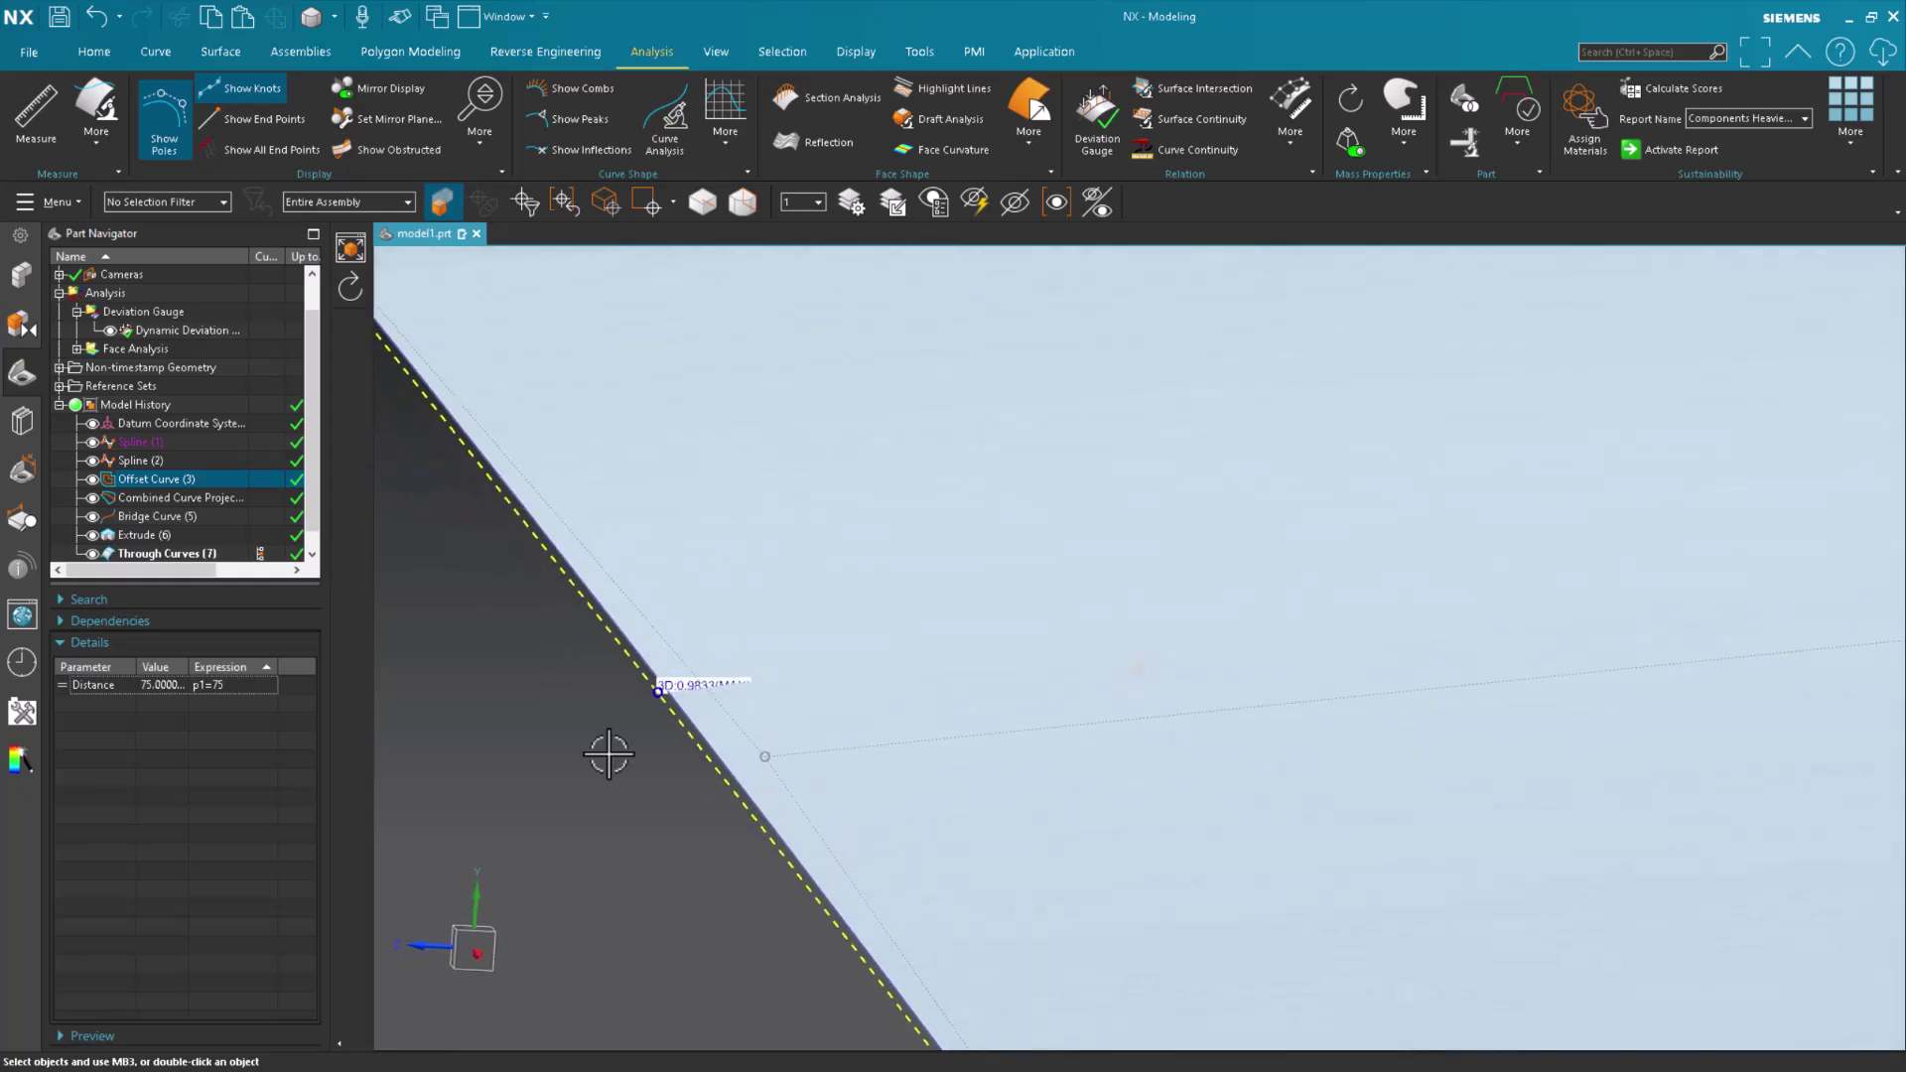
{"action": "scroll", "coordinate": [569, 745], "scroll_direction": "down", "scroll_amount": 5}
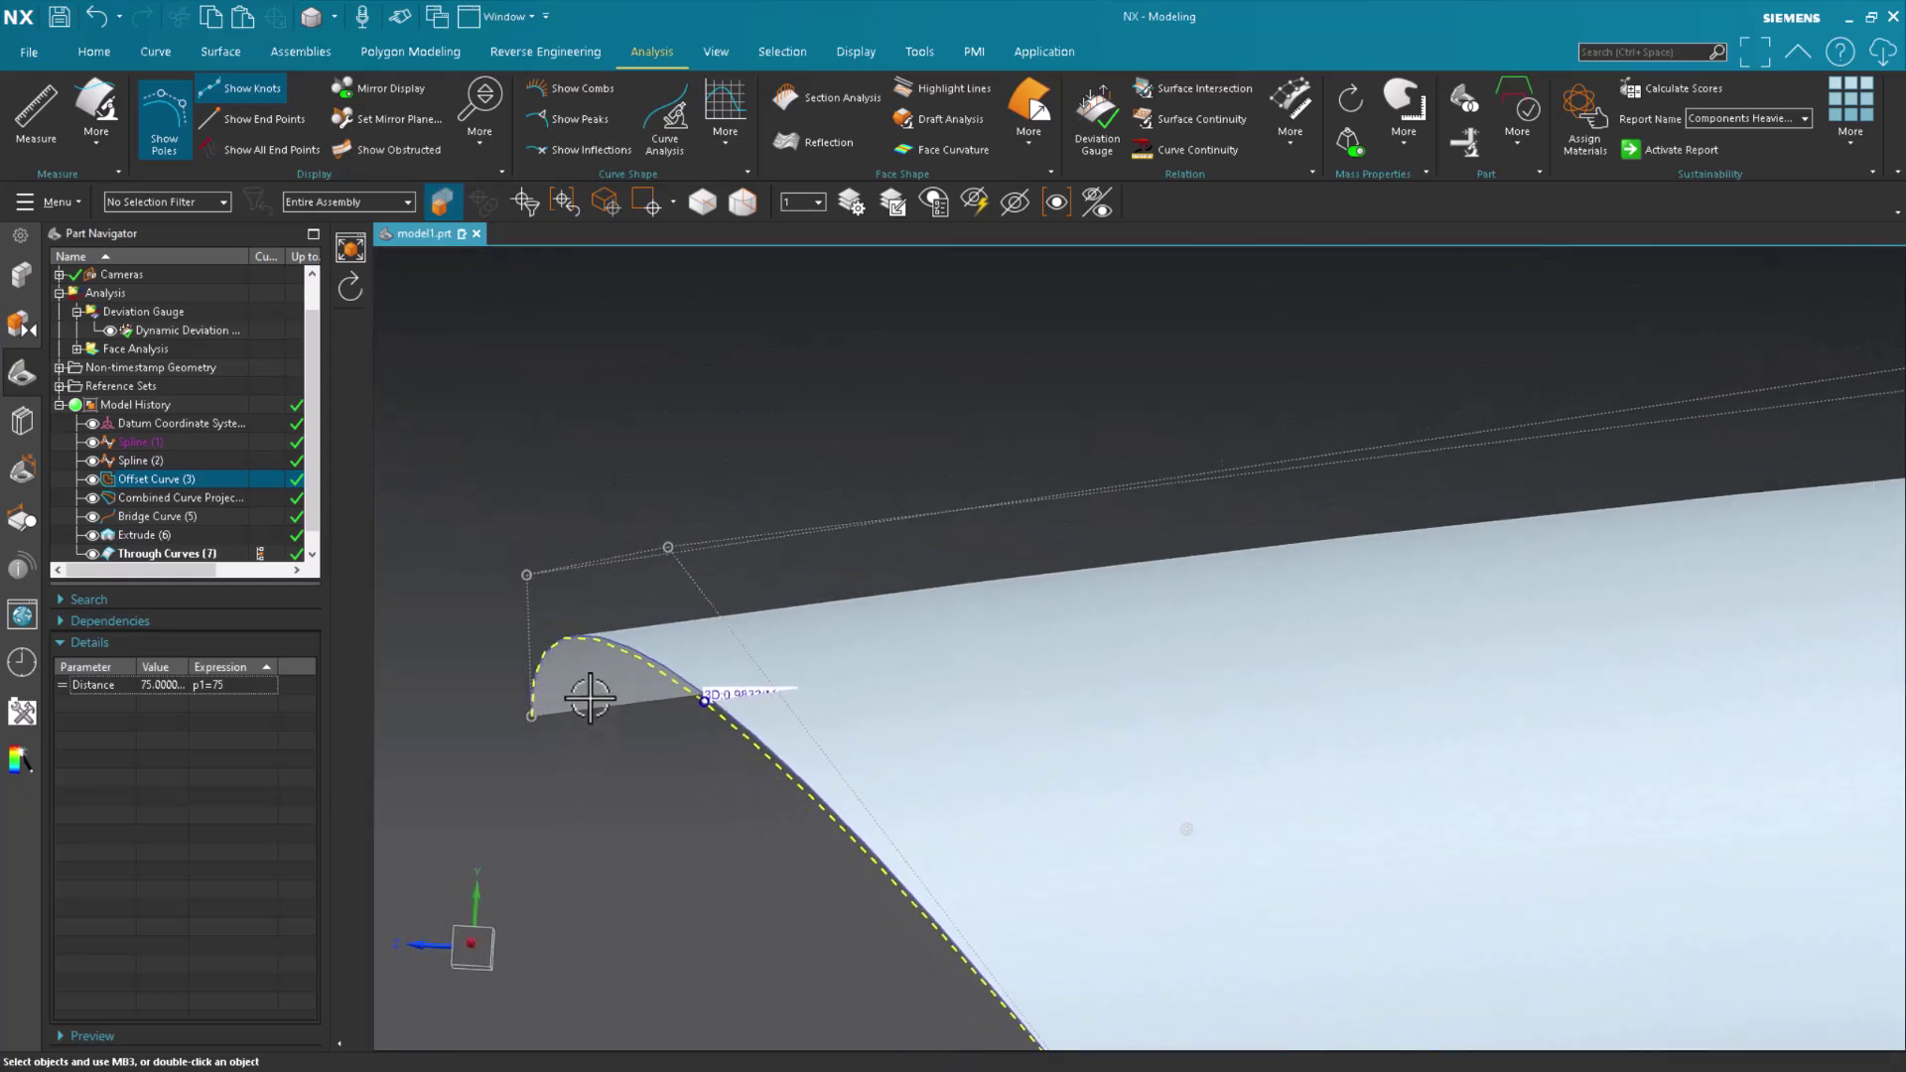
{"action": "scroll", "coordinate": [658, 814], "scroll_direction": "down", "scroll_amount": 2}
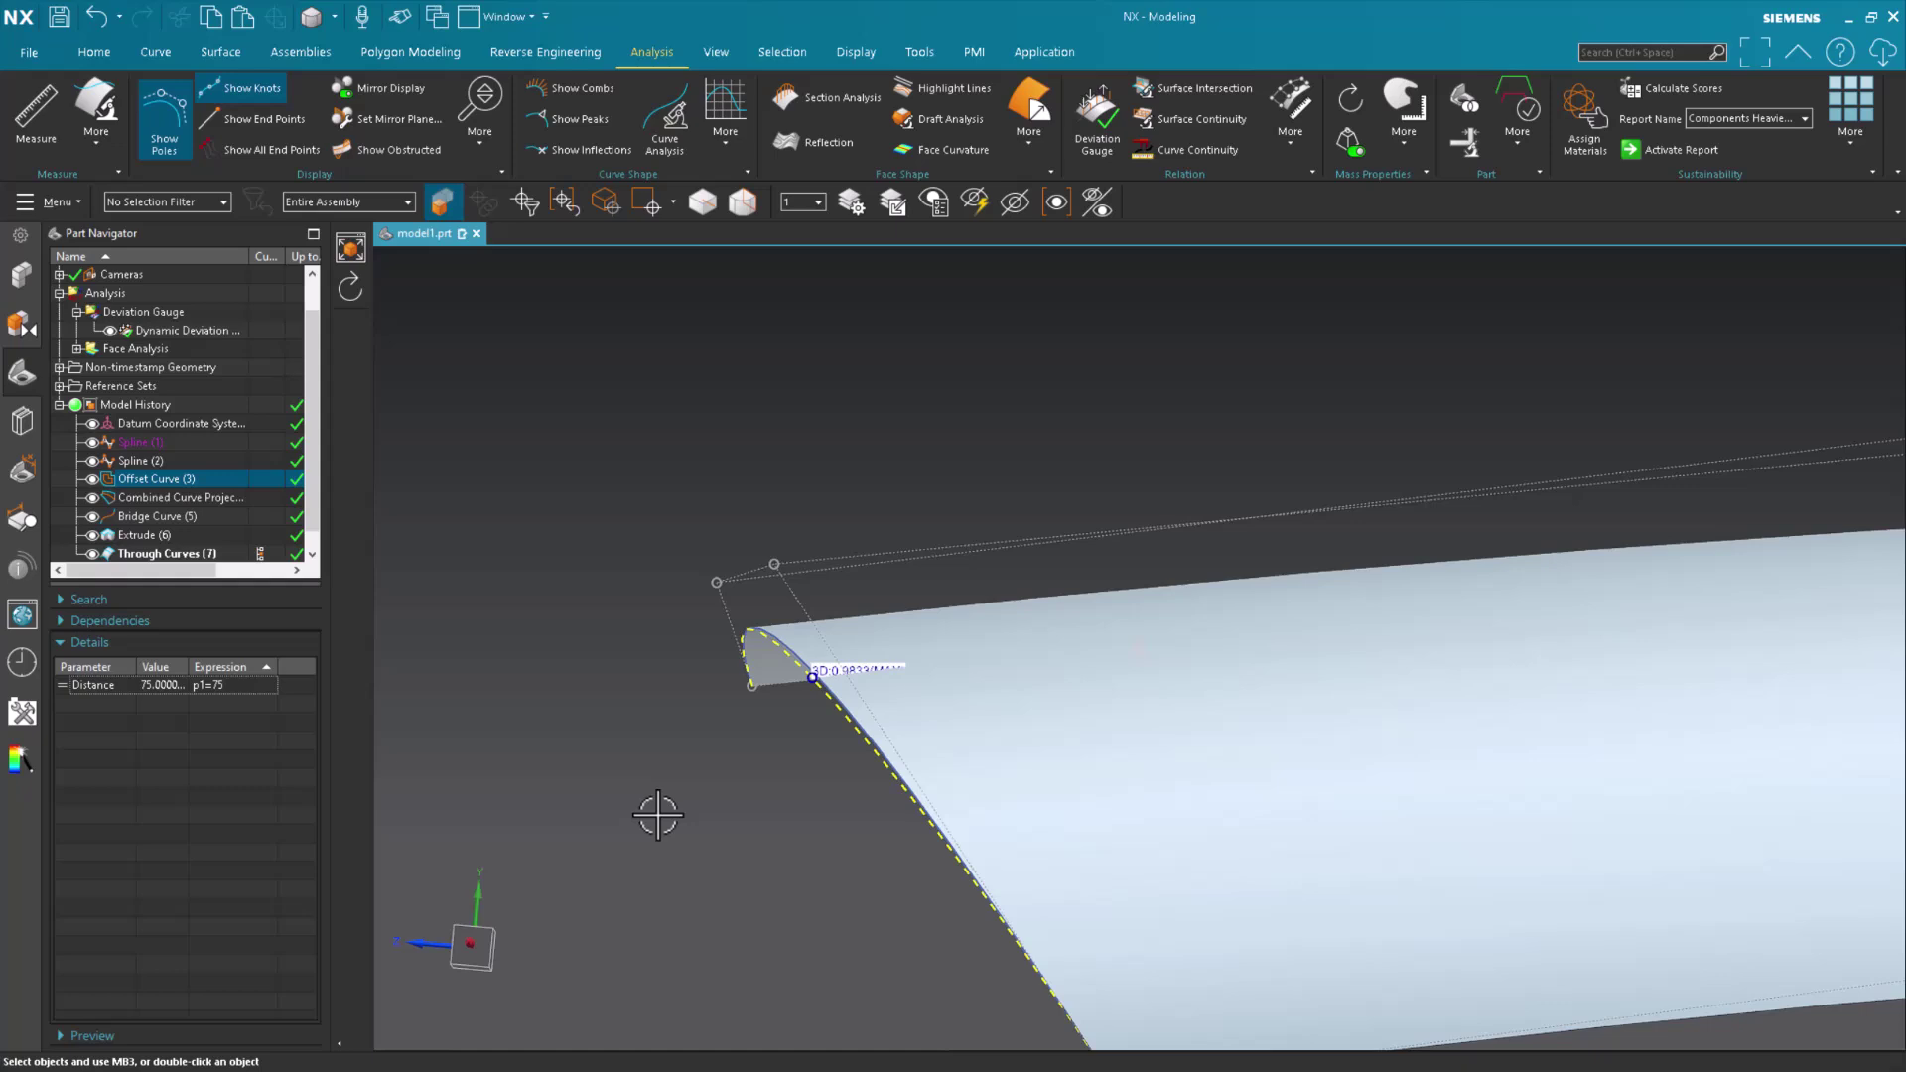
{"action": "scroll", "coordinate": [659, 814], "scroll_direction": "down", "scroll_amount": 3}
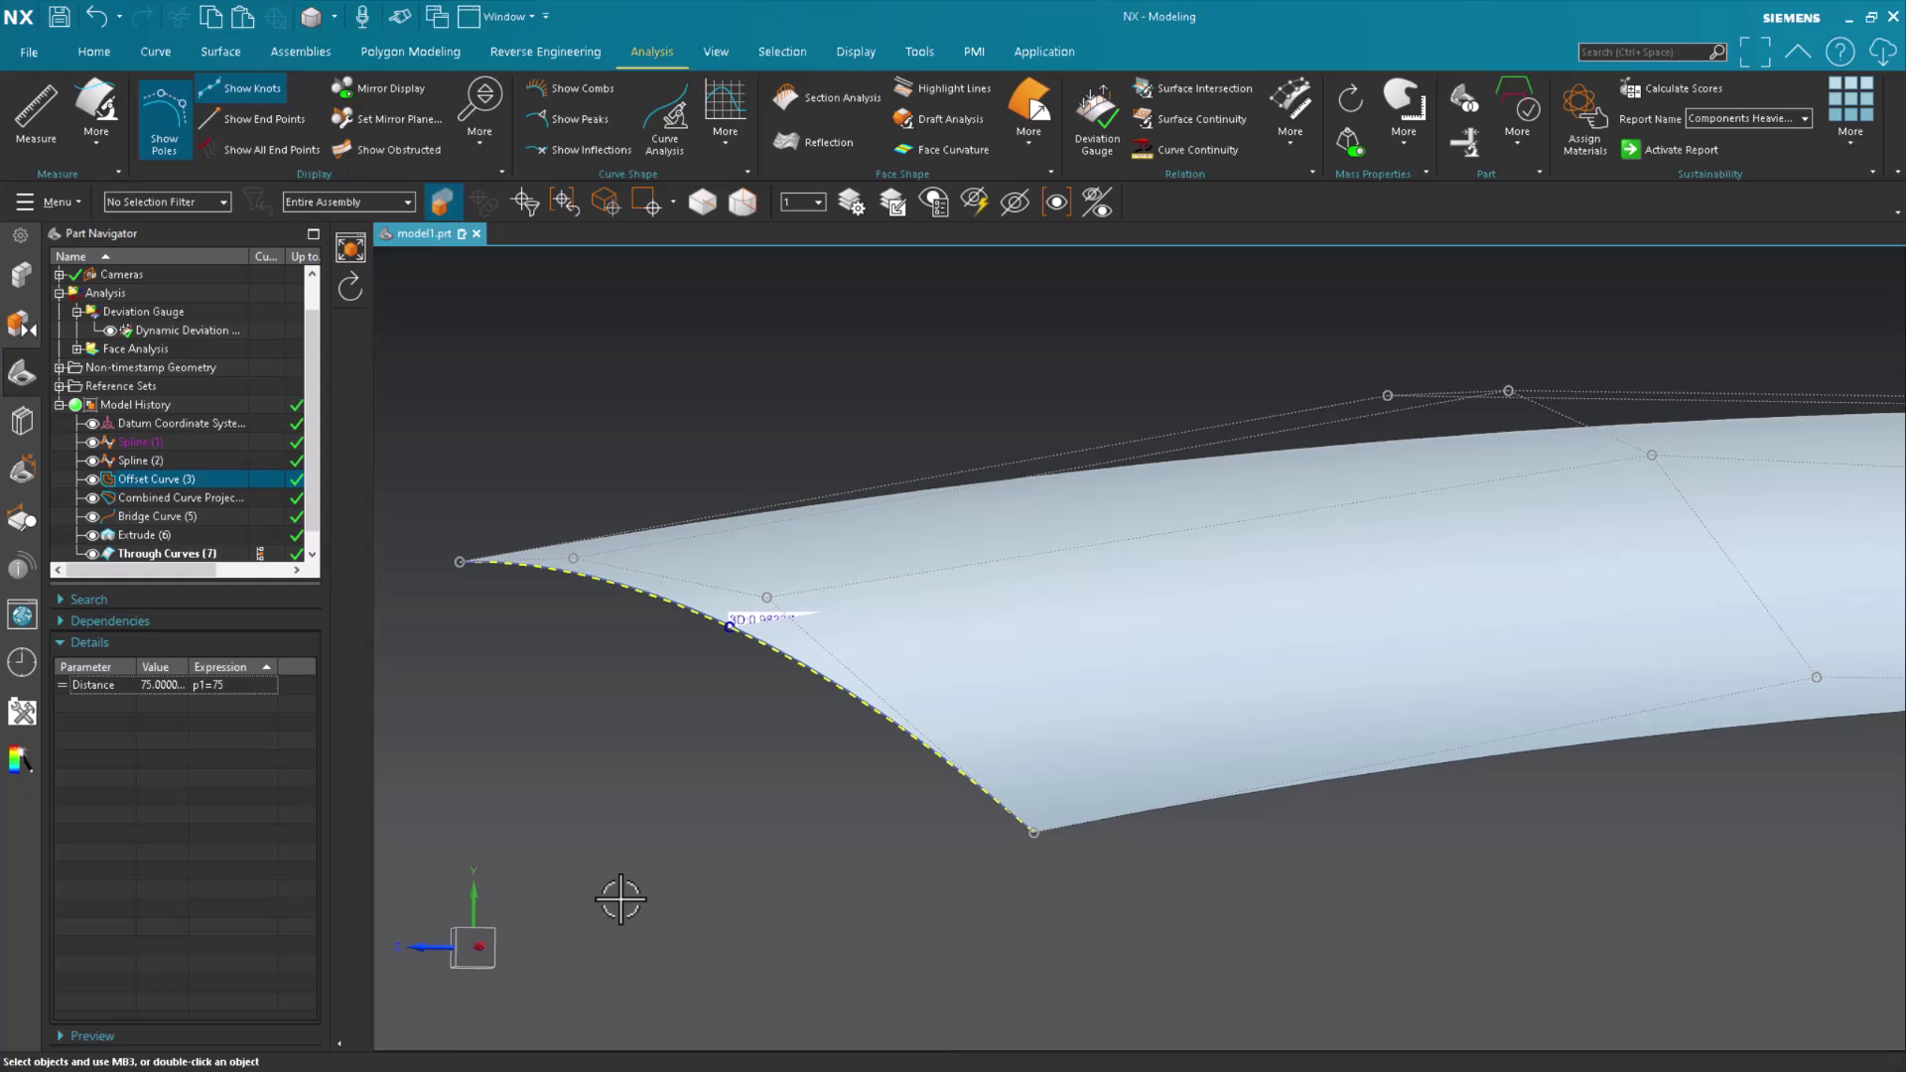
{"action": "scroll", "coordinate": [609, 838], "scroll_direction": "up", "scroll_amount": 2}
{"action": "scroll", "coordinate": [607, 846], "scroll_direction": "down", "scroll_amount": 4}
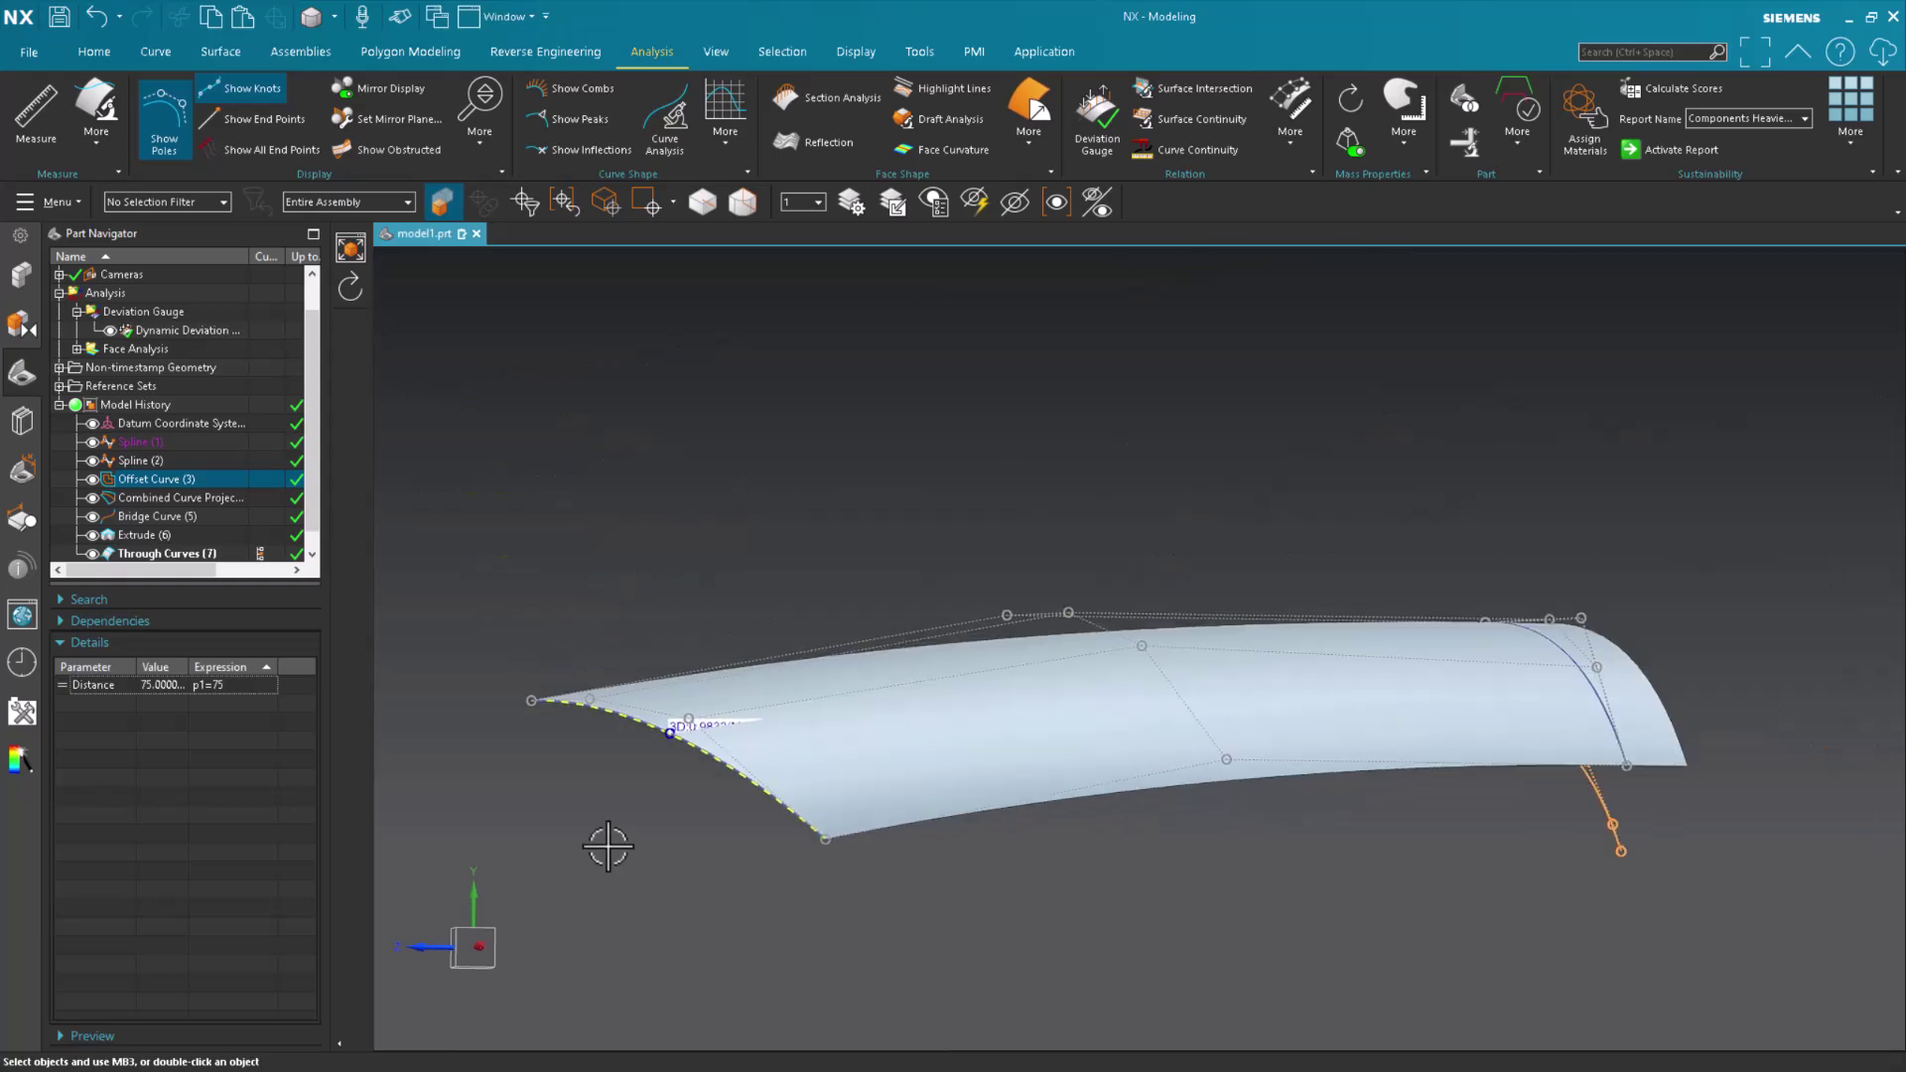
{"action": "scroll", "coordinate": [608, 847], "scroll_direction": "down", "scroll_amount": 3}
{"action": "key", "text": "Escape"}
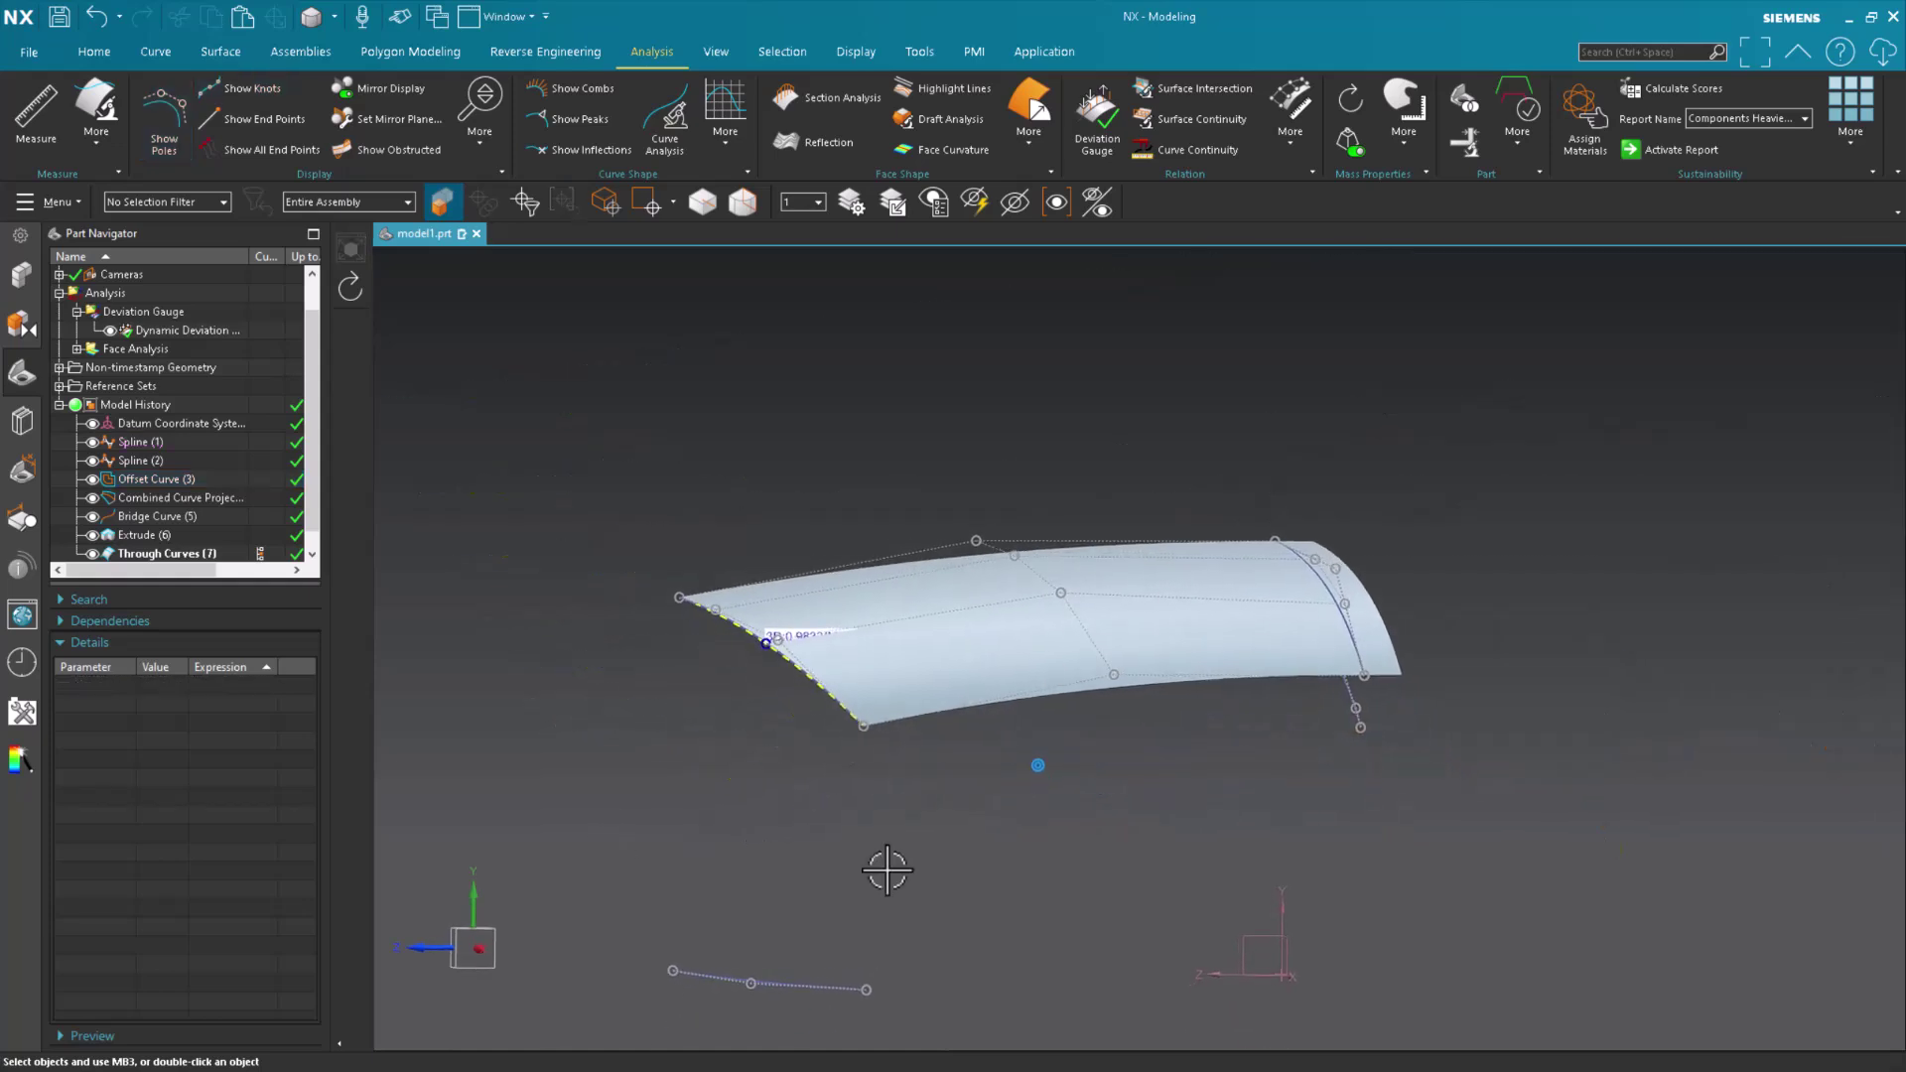
- Set the distance of Offset Curve (3) to 35
{"action": "left_click", "coordinate": [1359, 708]}
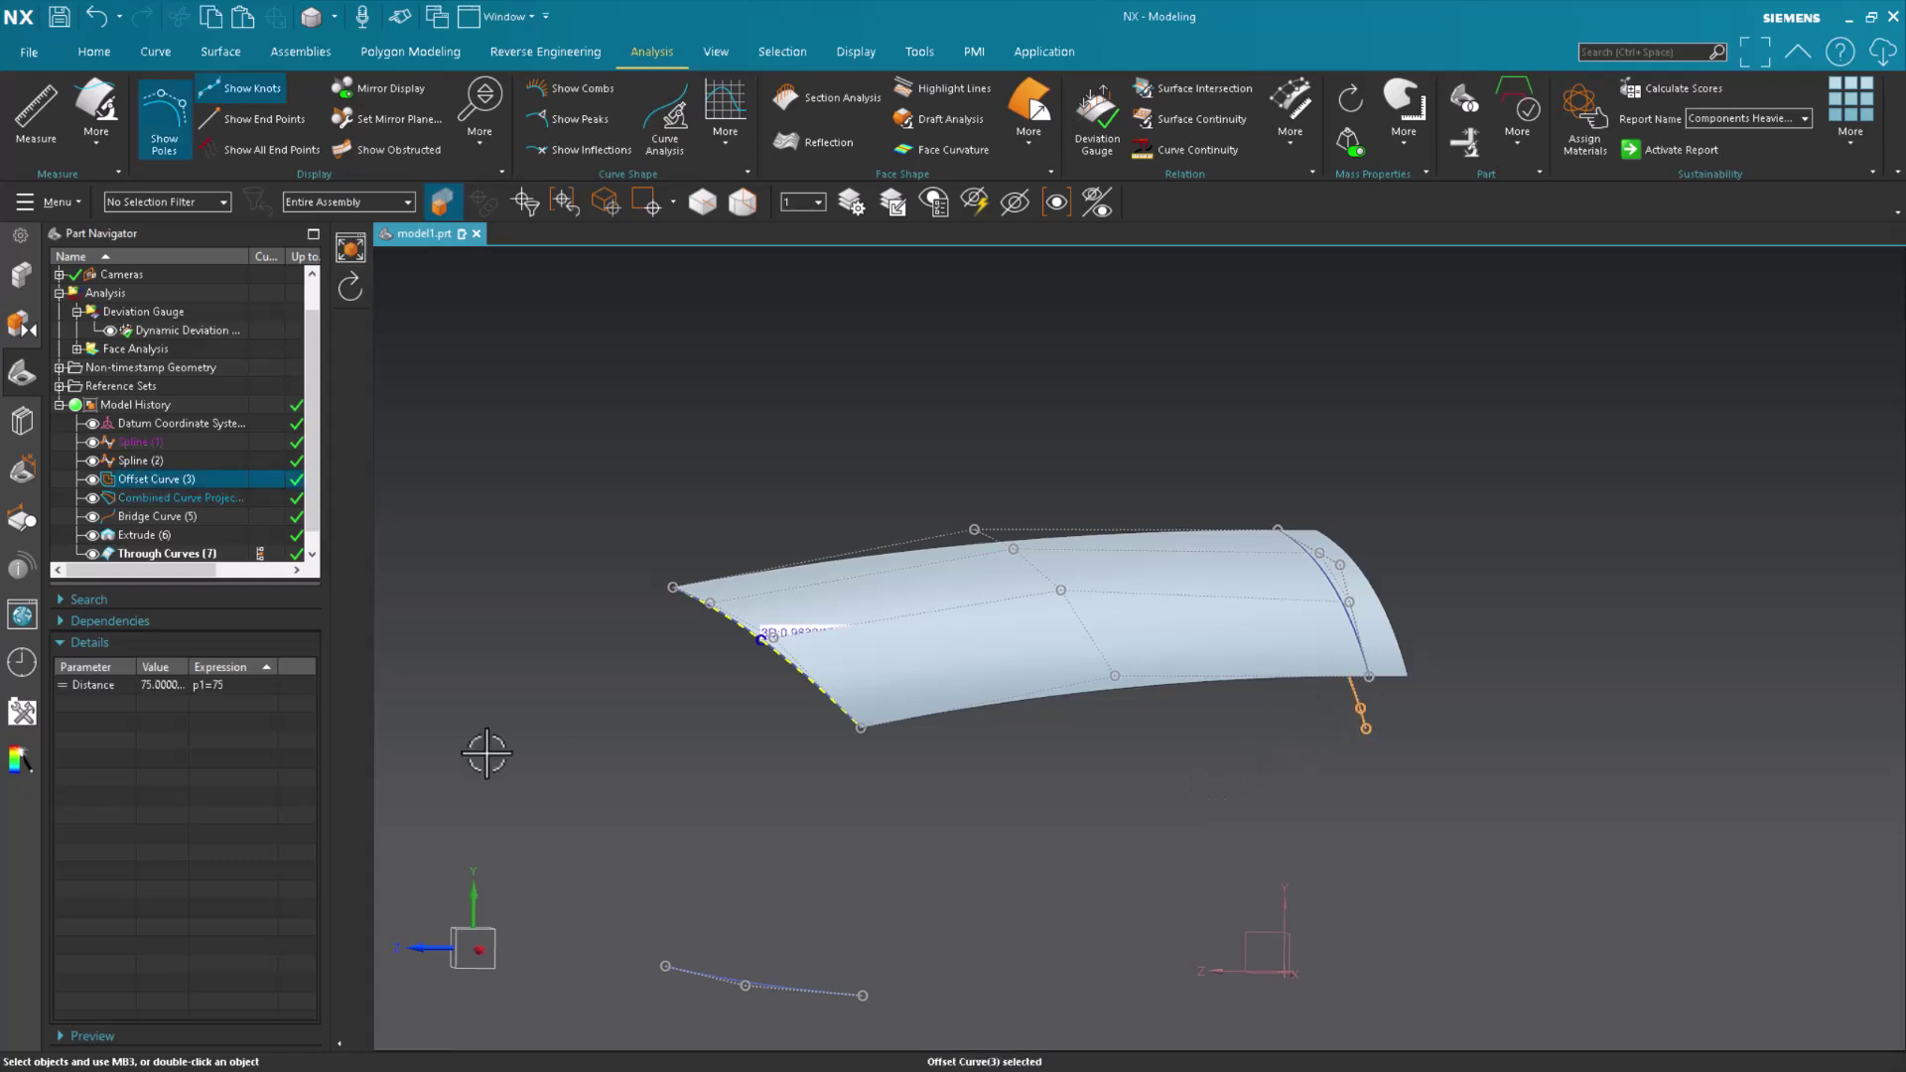
{"action": "double_click", "coordinate": [230, 684]}
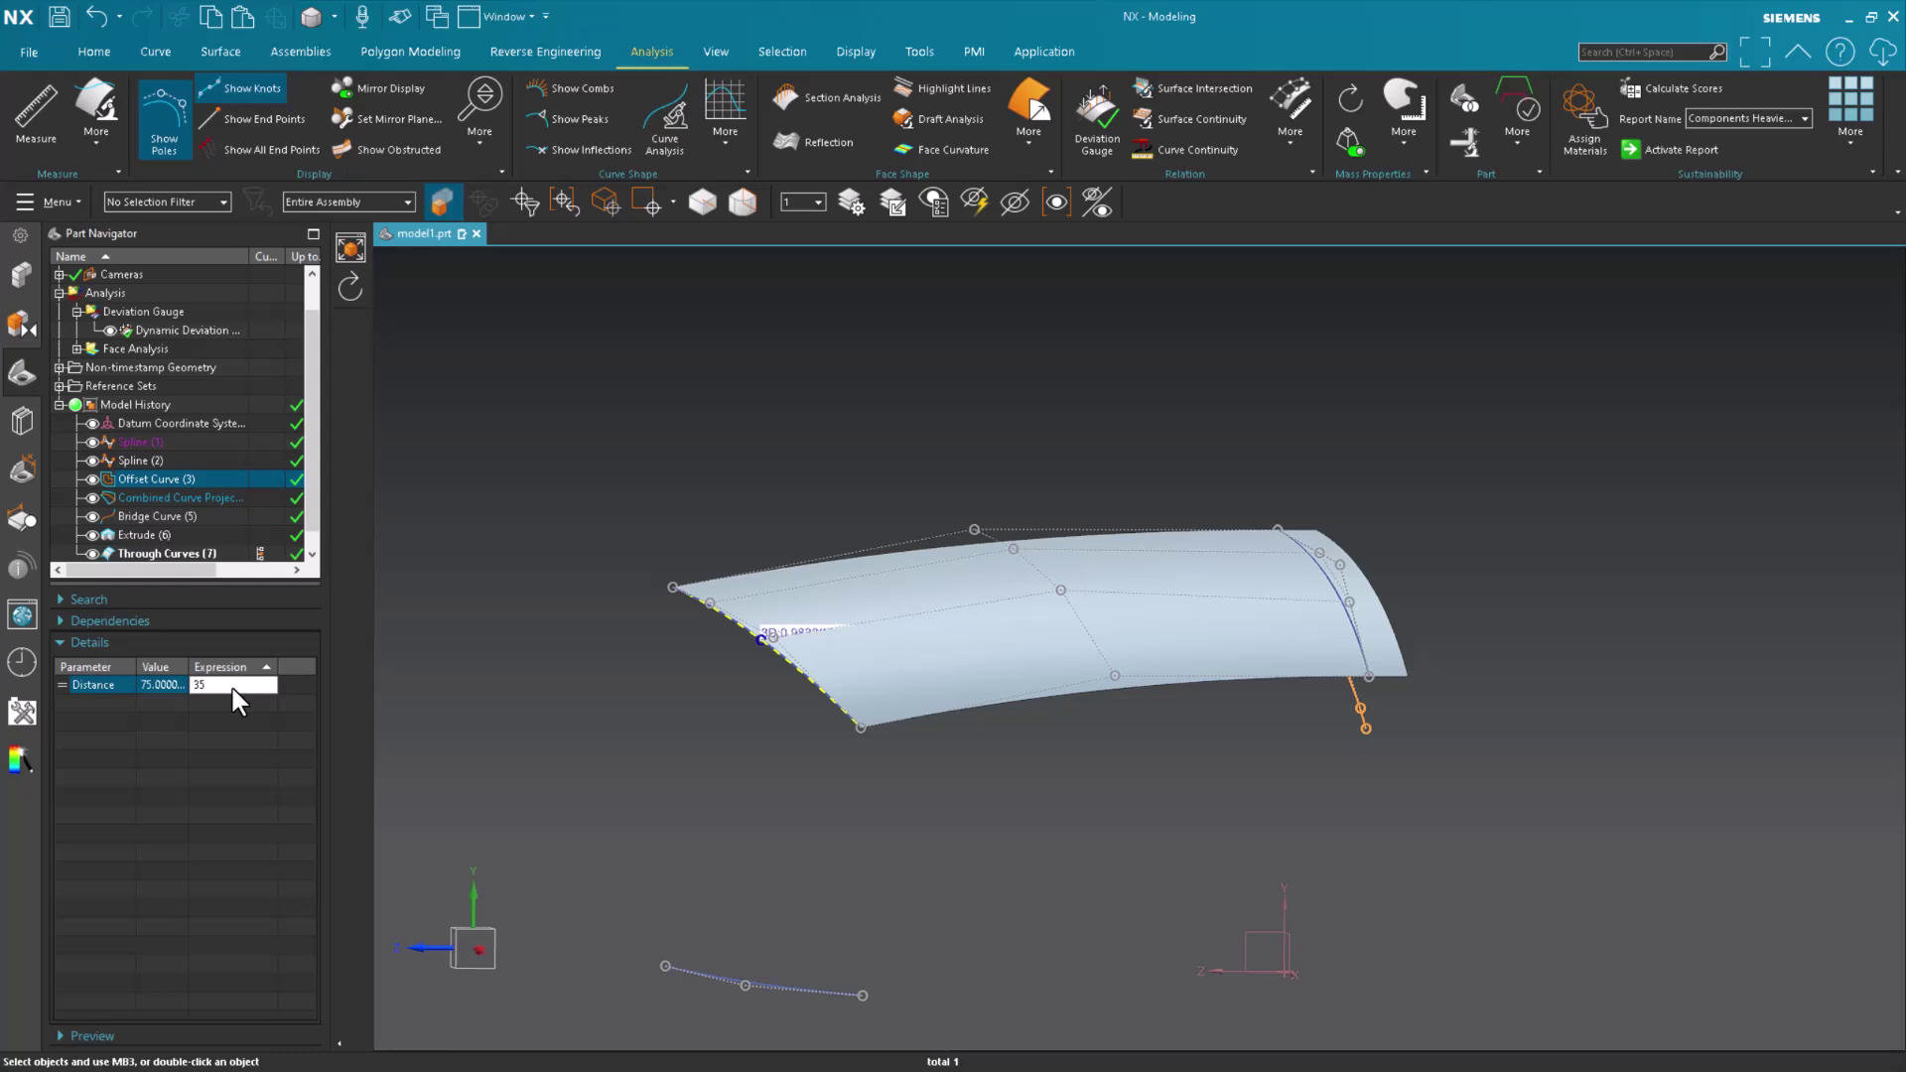
{"action": "type", "text": "35"}
{"action": "key", "text": "Return"}
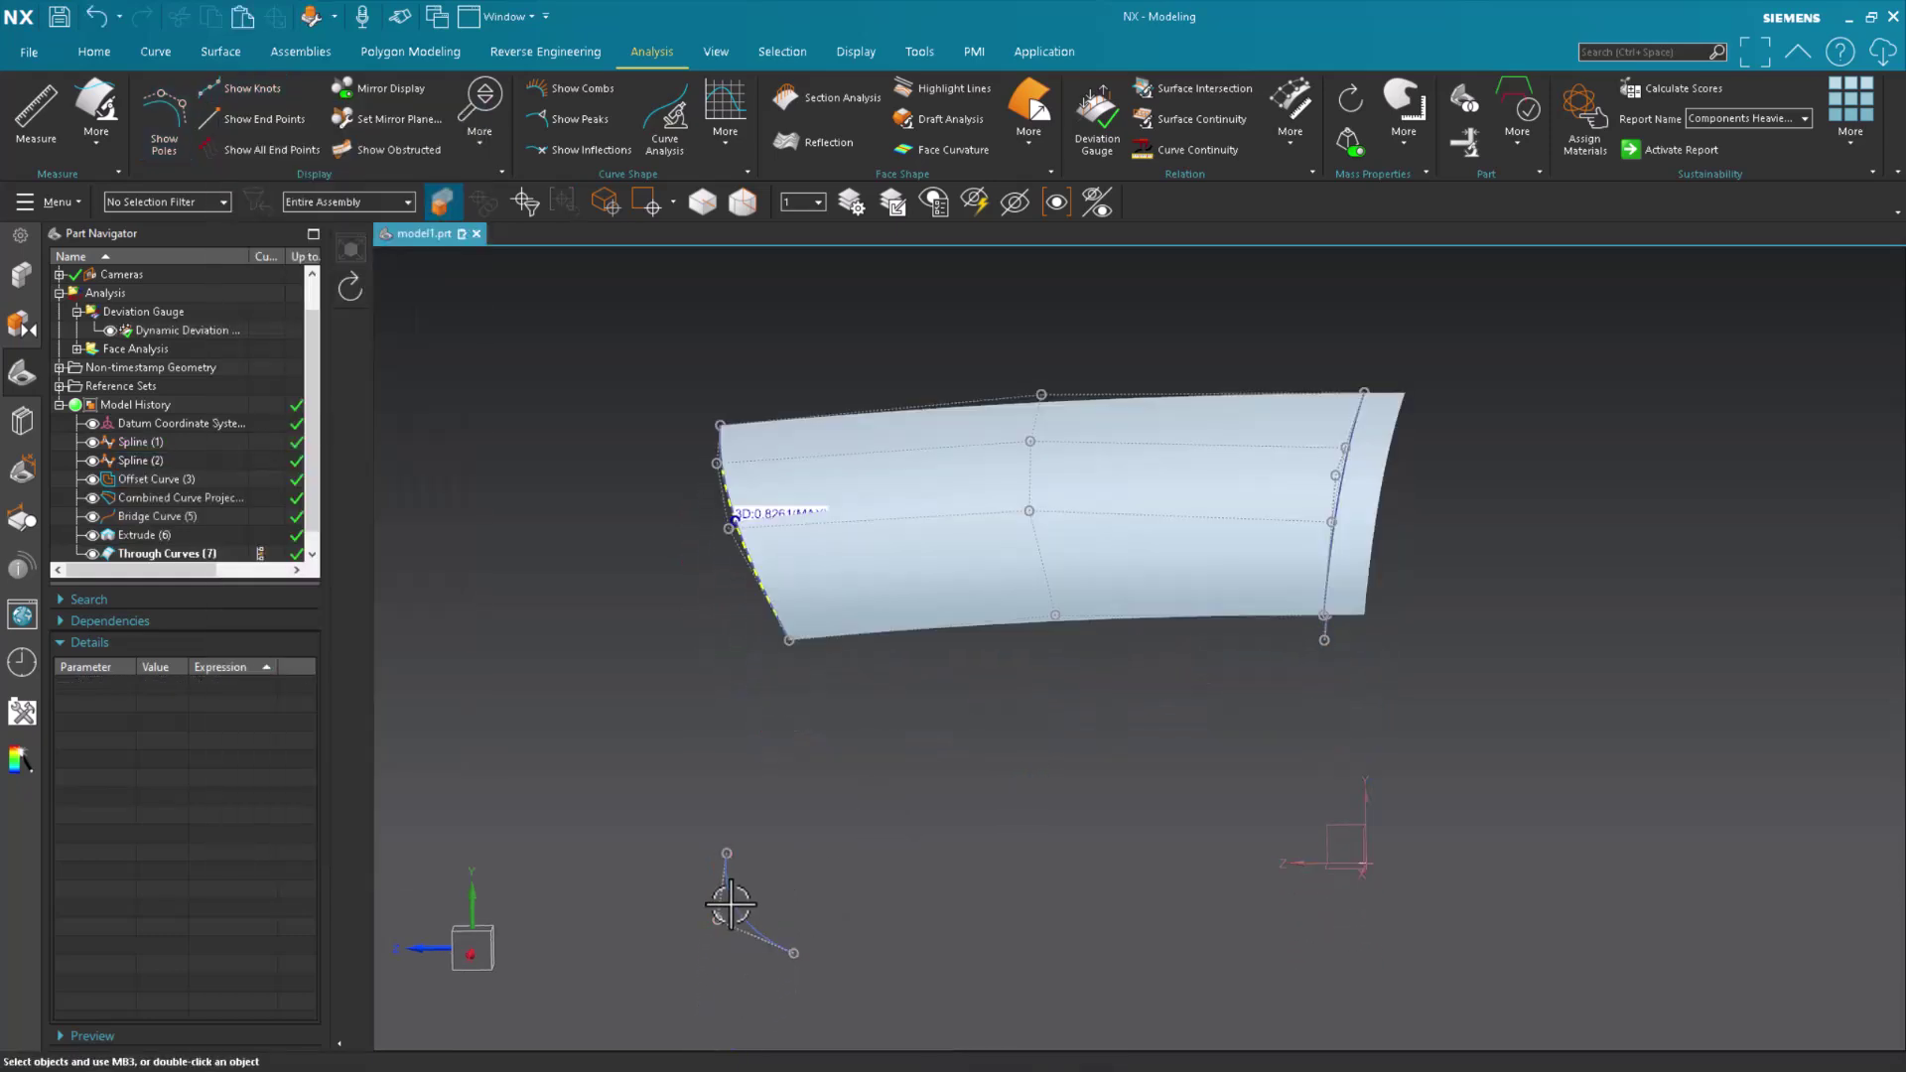
- Edit the parameters of Spline (2), moving its middle pole and third pole slightly away from the extruded end of the surface
{"action": "right_click", "coordinate": [730, 909]}
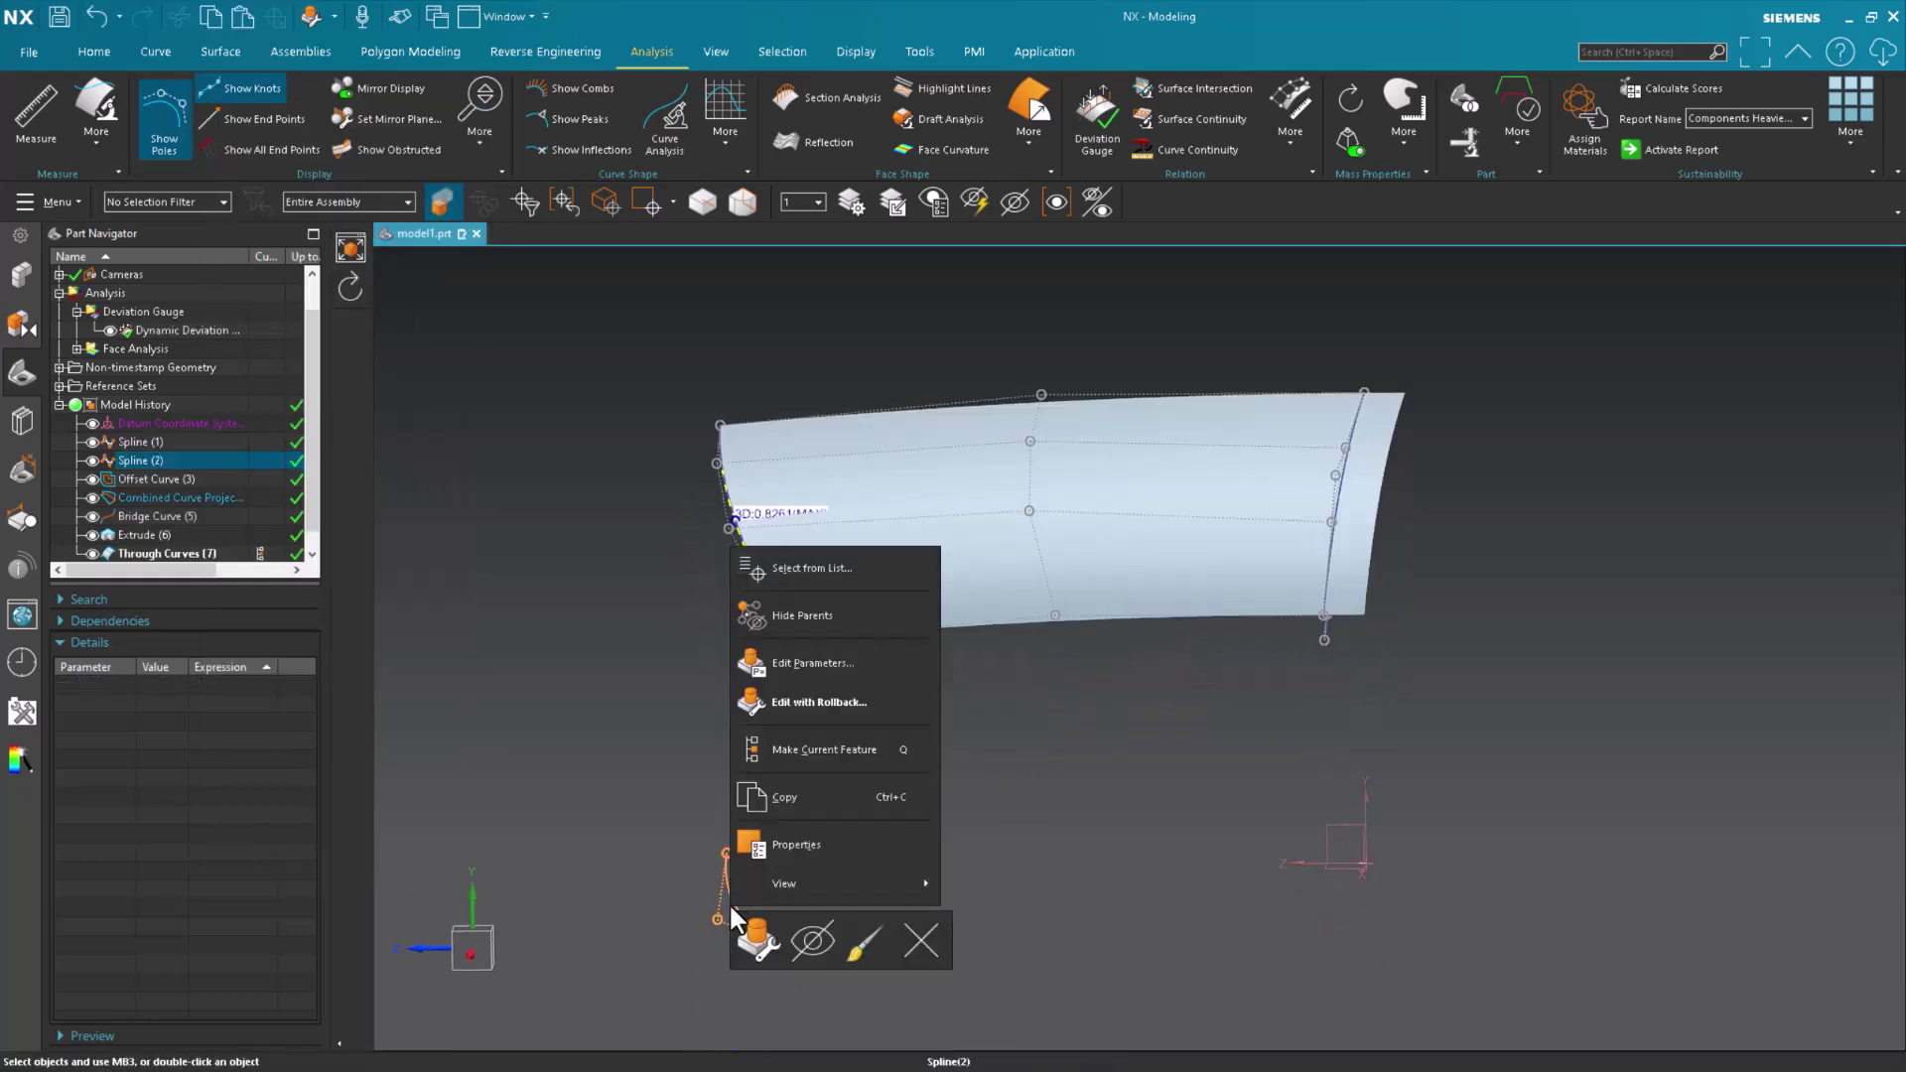
{"action": "left_click", "coordinate": [851, 660]}
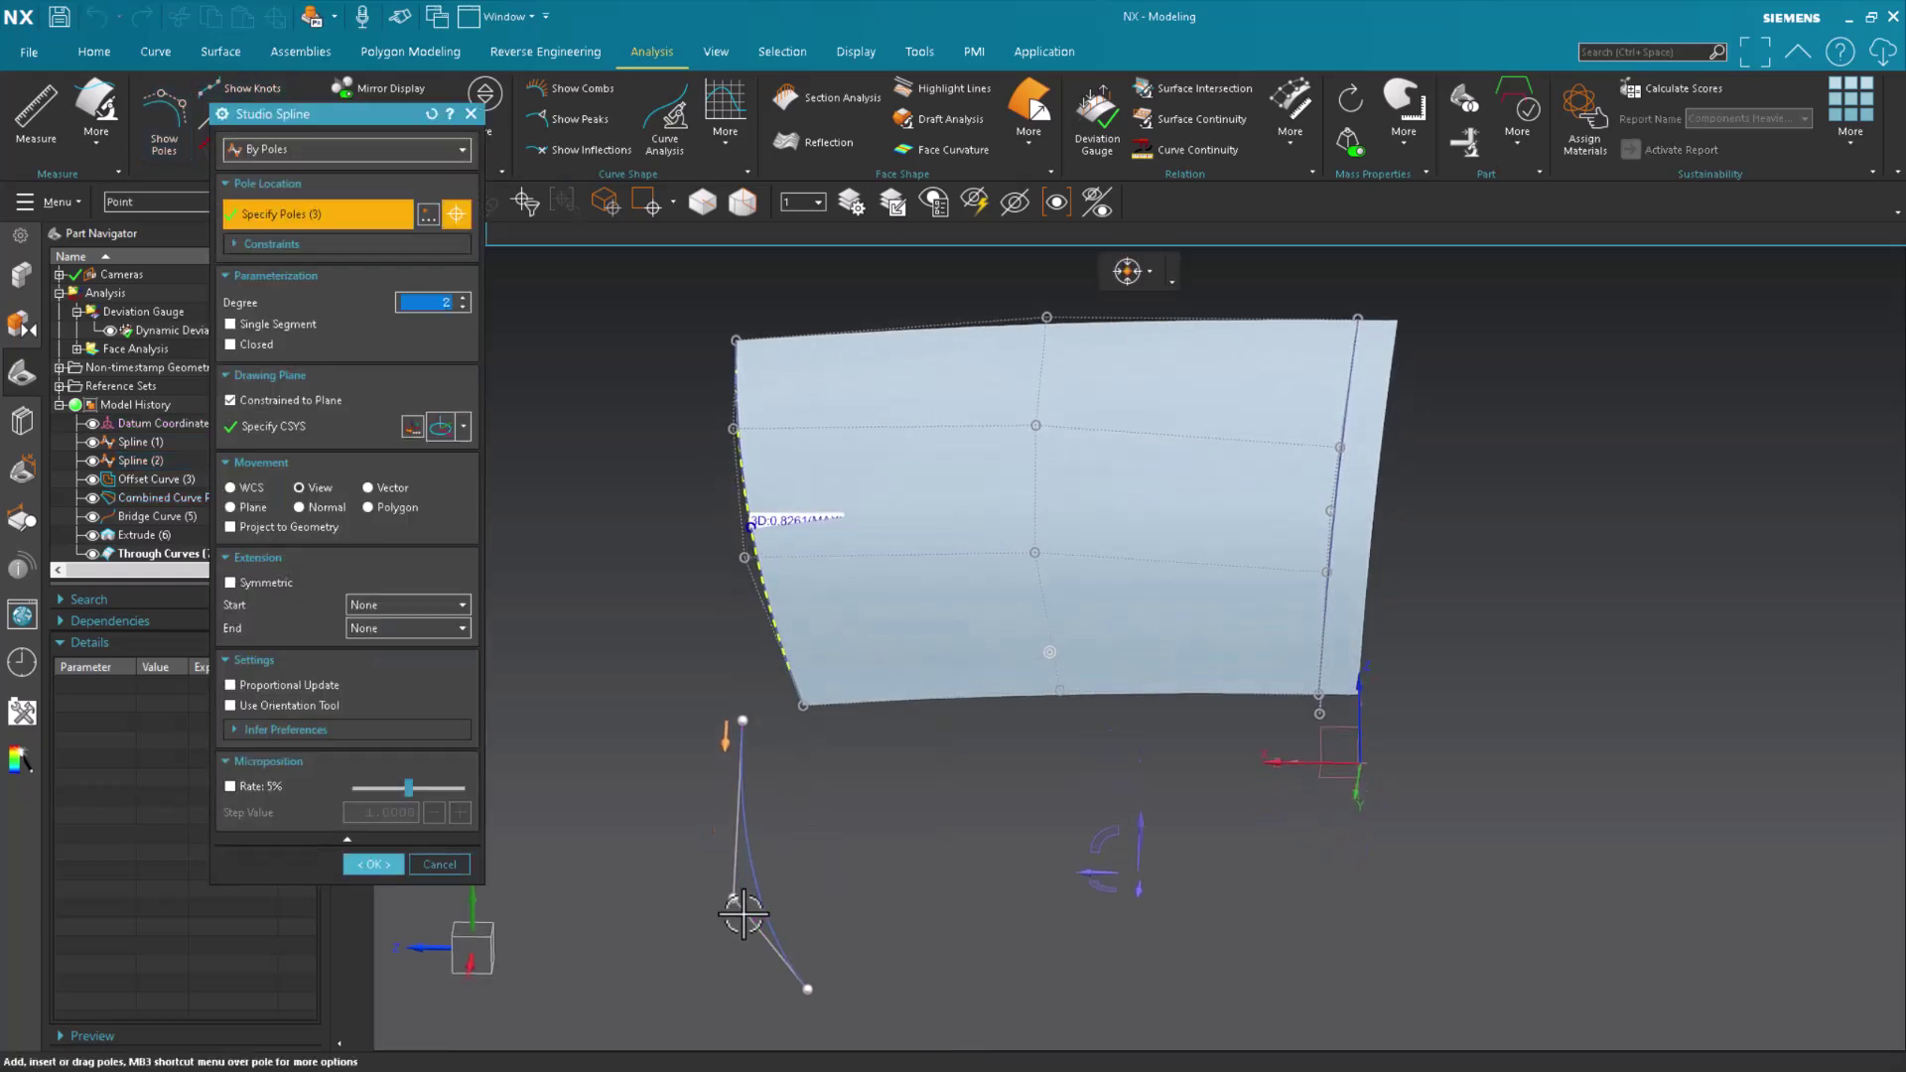
{"action": "left_click_drag", "start_coordinate": [733, 903], "coordinate": [705, 904]}
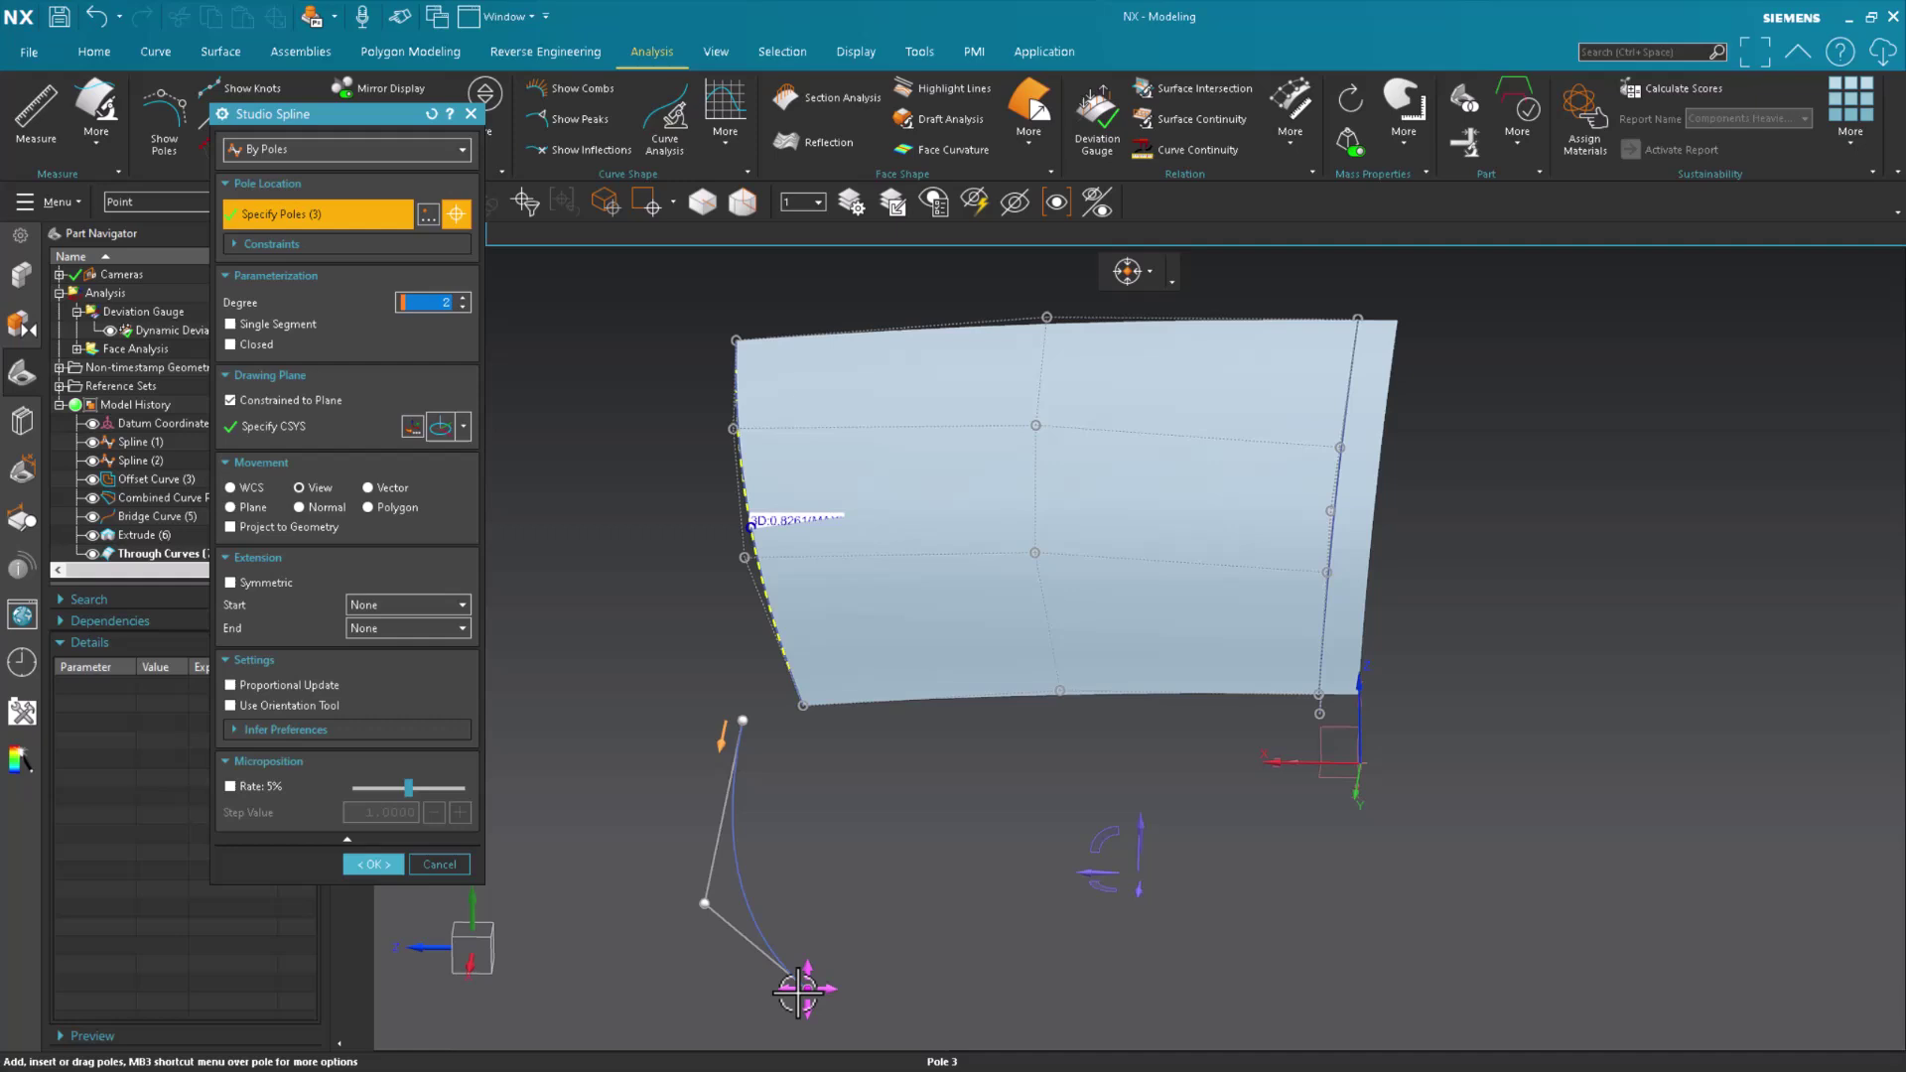
{"action": "left_click_drag", "start_coordinate": [794, 995], "coordinate": [768, 1003]}
{"action": "middle_click", "coordinate": [846, 913]}
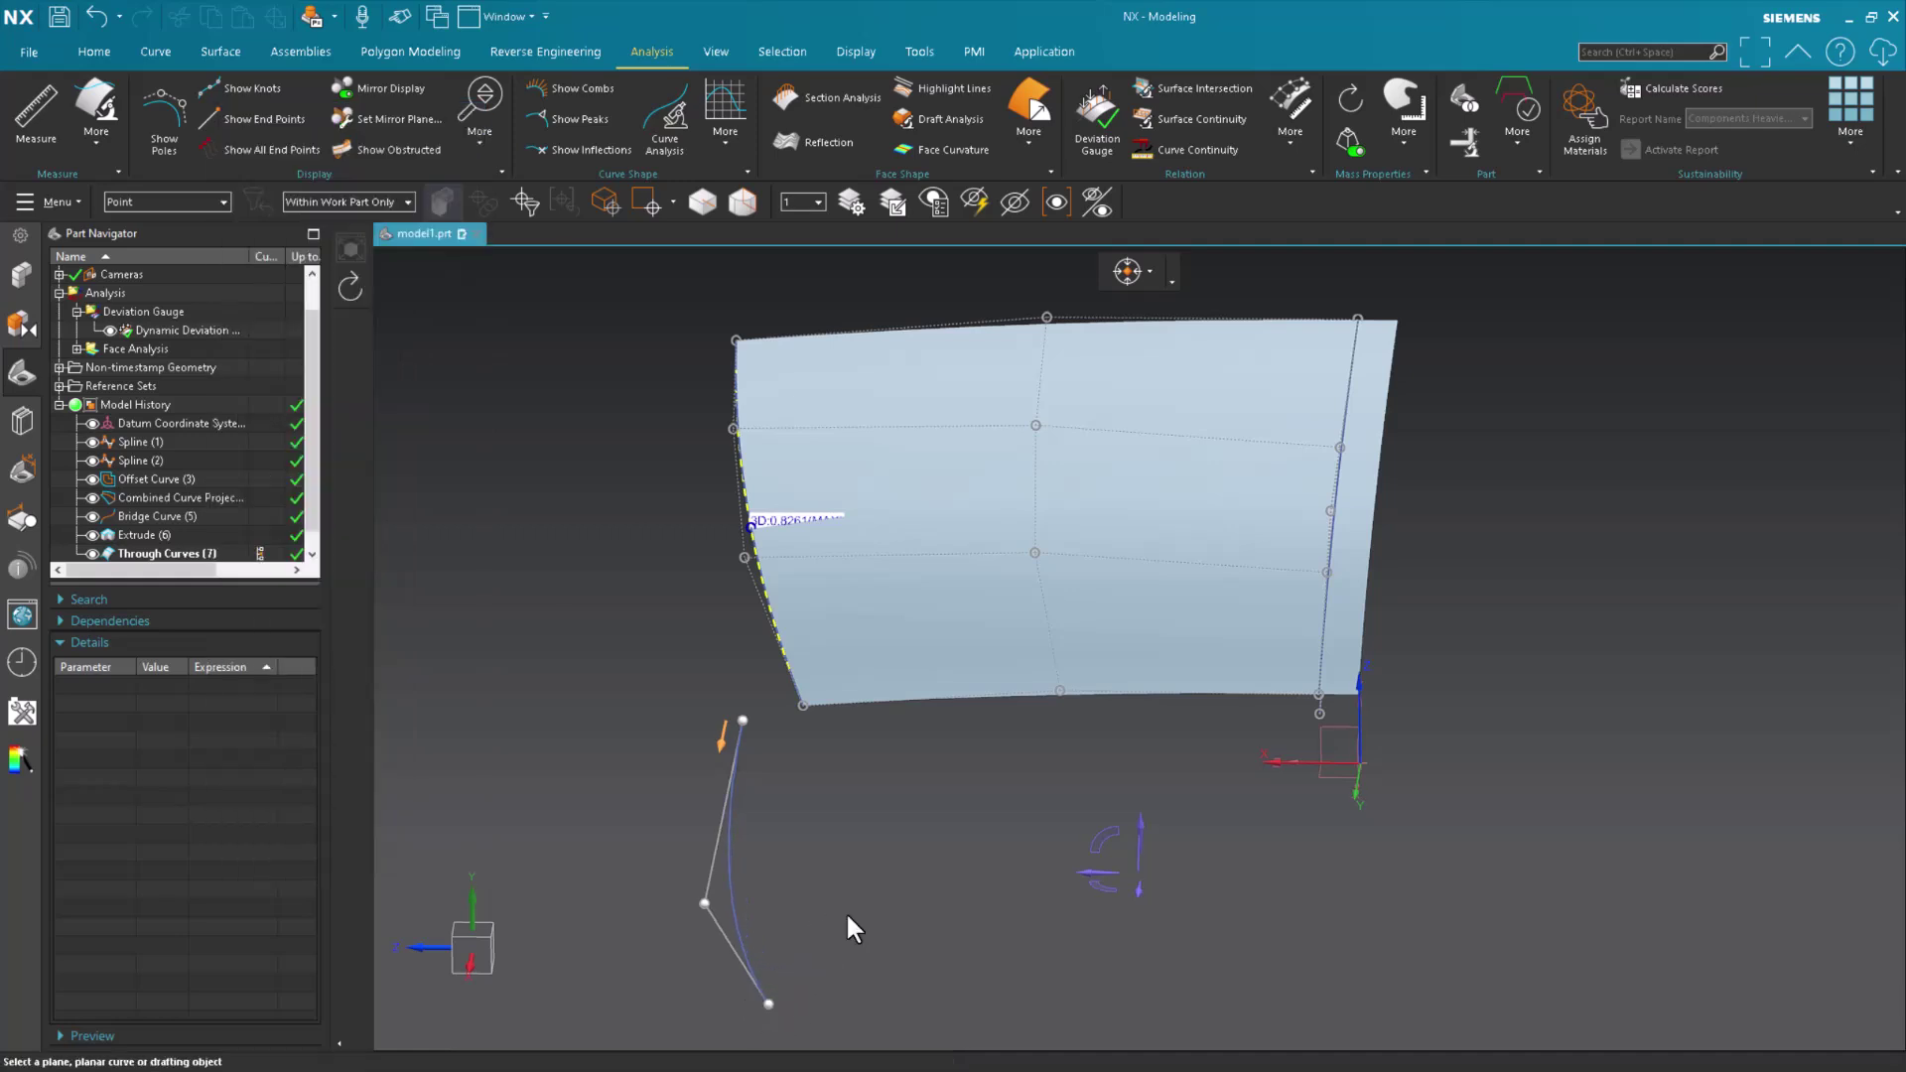
- Set the modeling preferences to Edit Parameters for the feature double-click action, Continuous dynamic update mode and update level All
{"action": "left_click", "coordinate": [46, 204]}
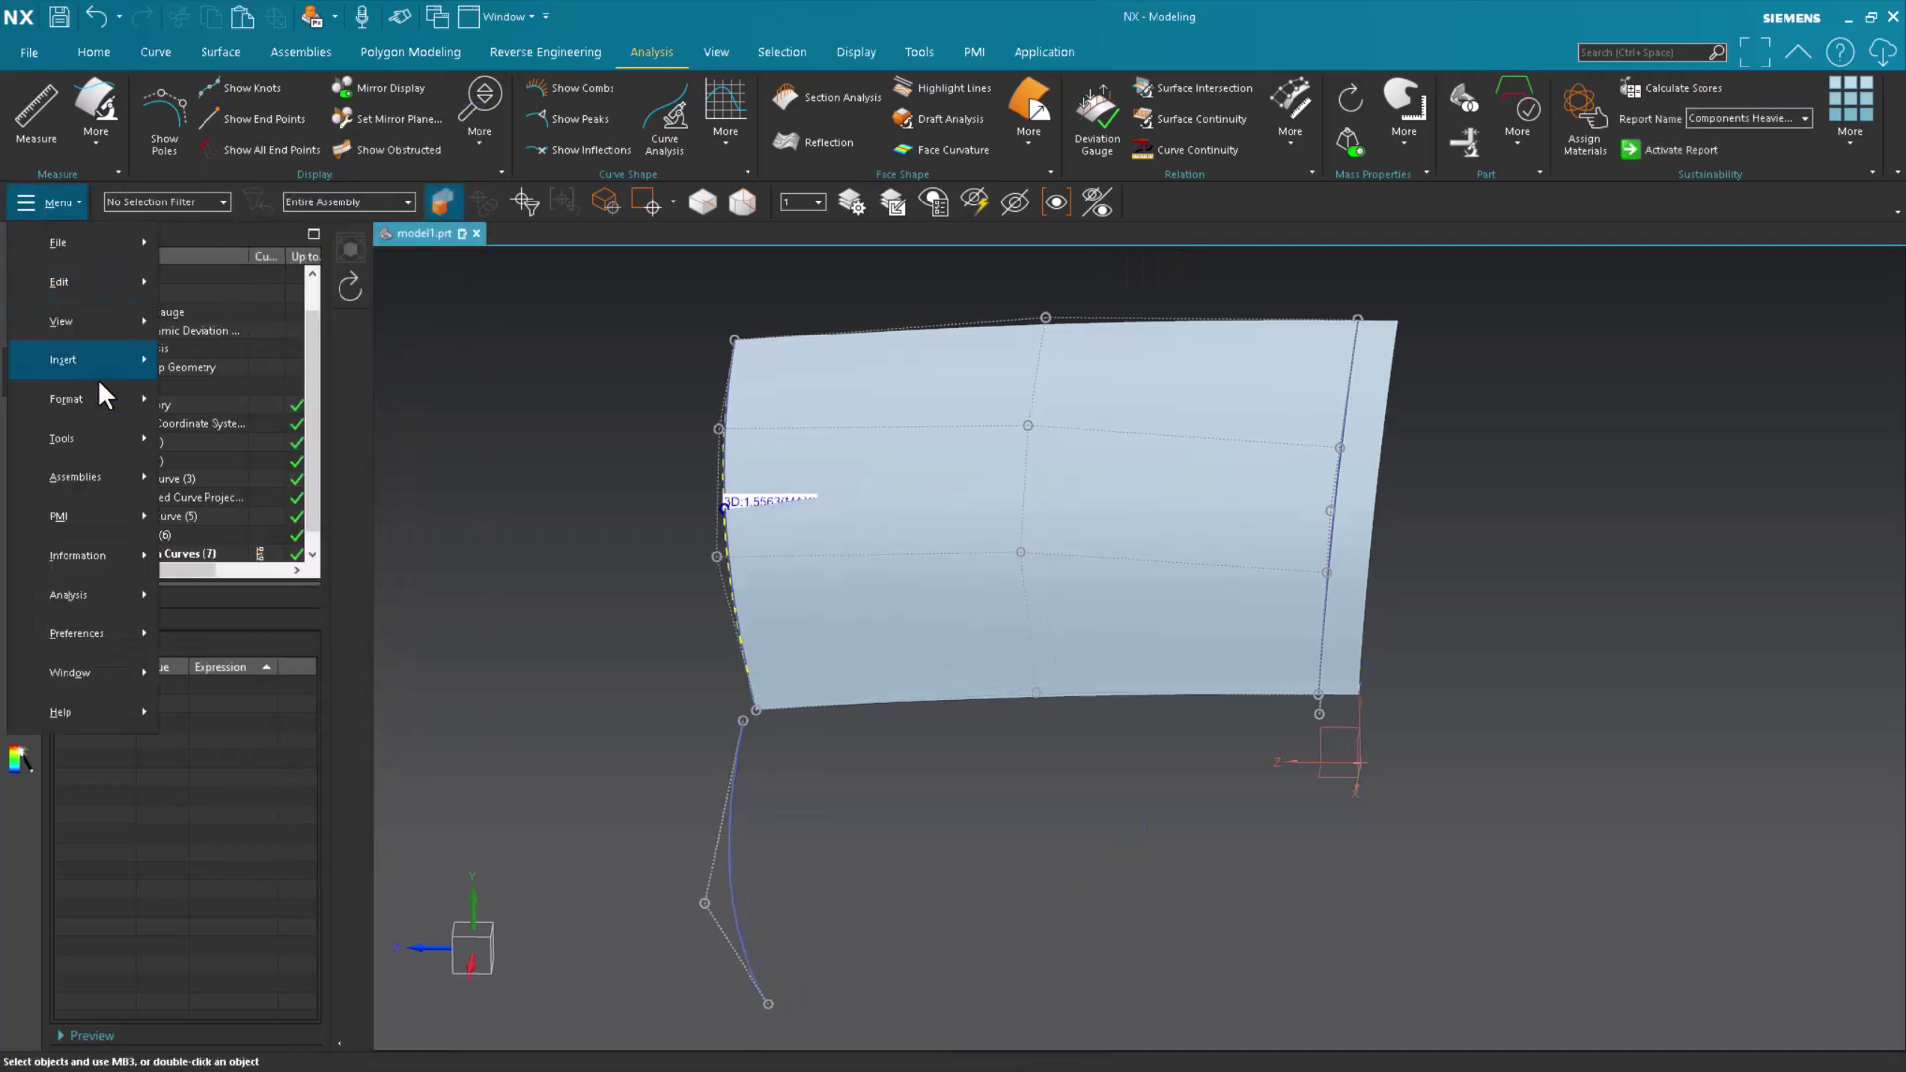
{"action": "mouse_move", "coordinate": [88, 627]}
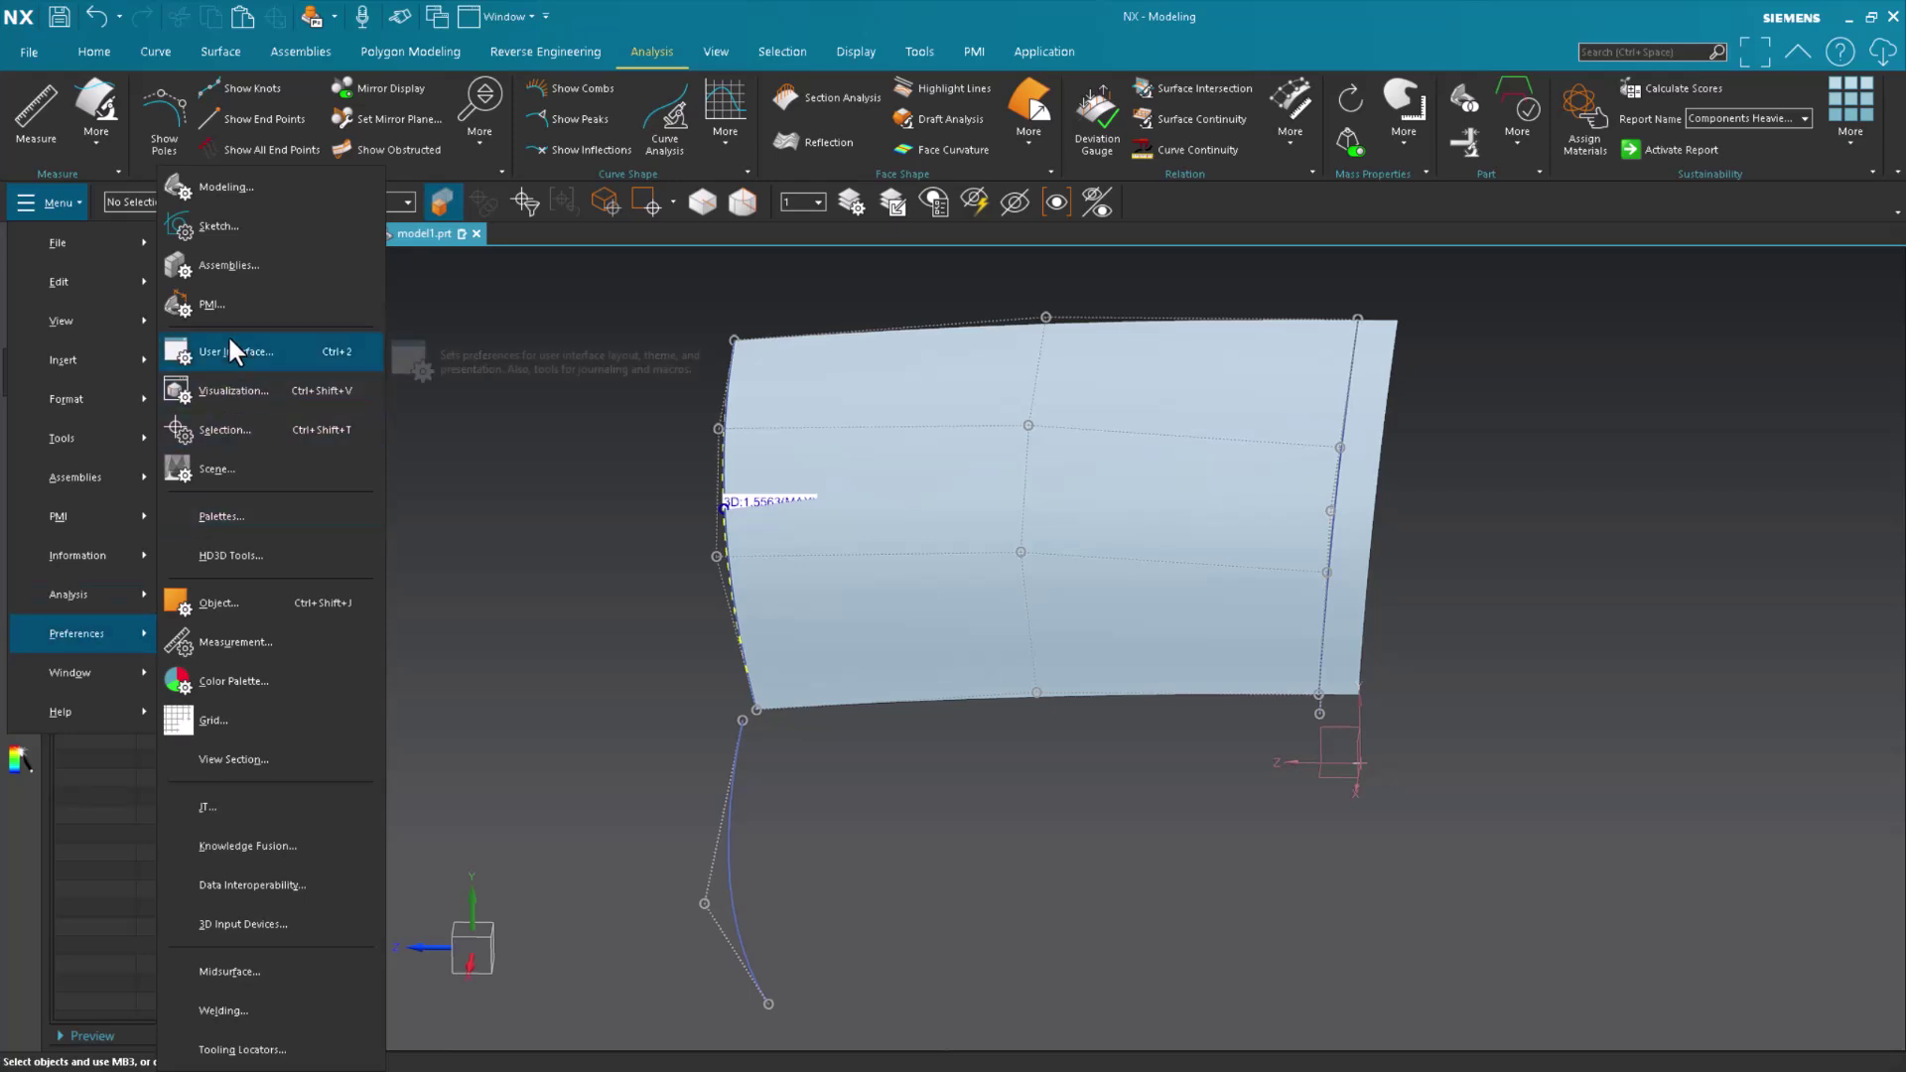
{"action": "left_click", "coordinate": [246, 193]}
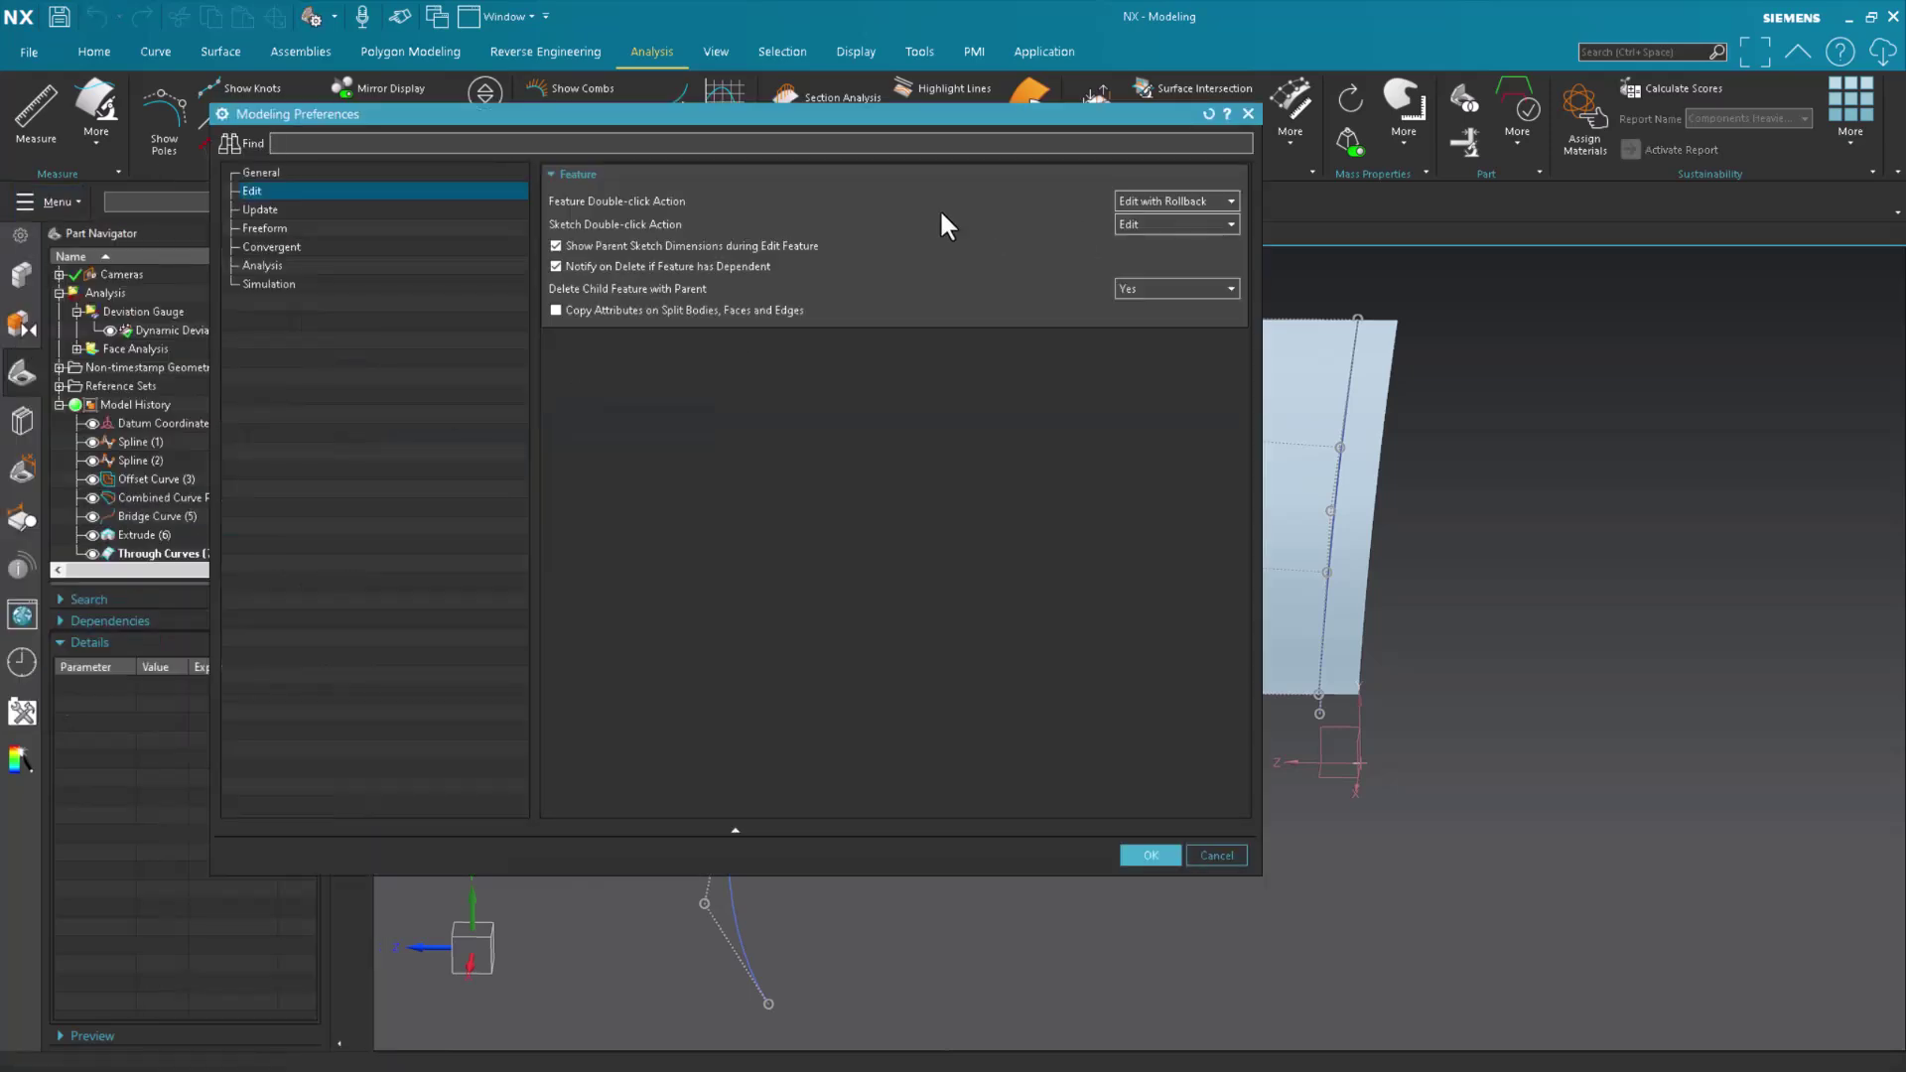
{"action": "left_click", "coordinate": [1166, 200]}
{"action": "left_click", "coordinate": [1149, 223]}
{"action": "left_click", "coordinate": [266, 207]}
{"action": "left_click", "coordinate": [1141, 245]}
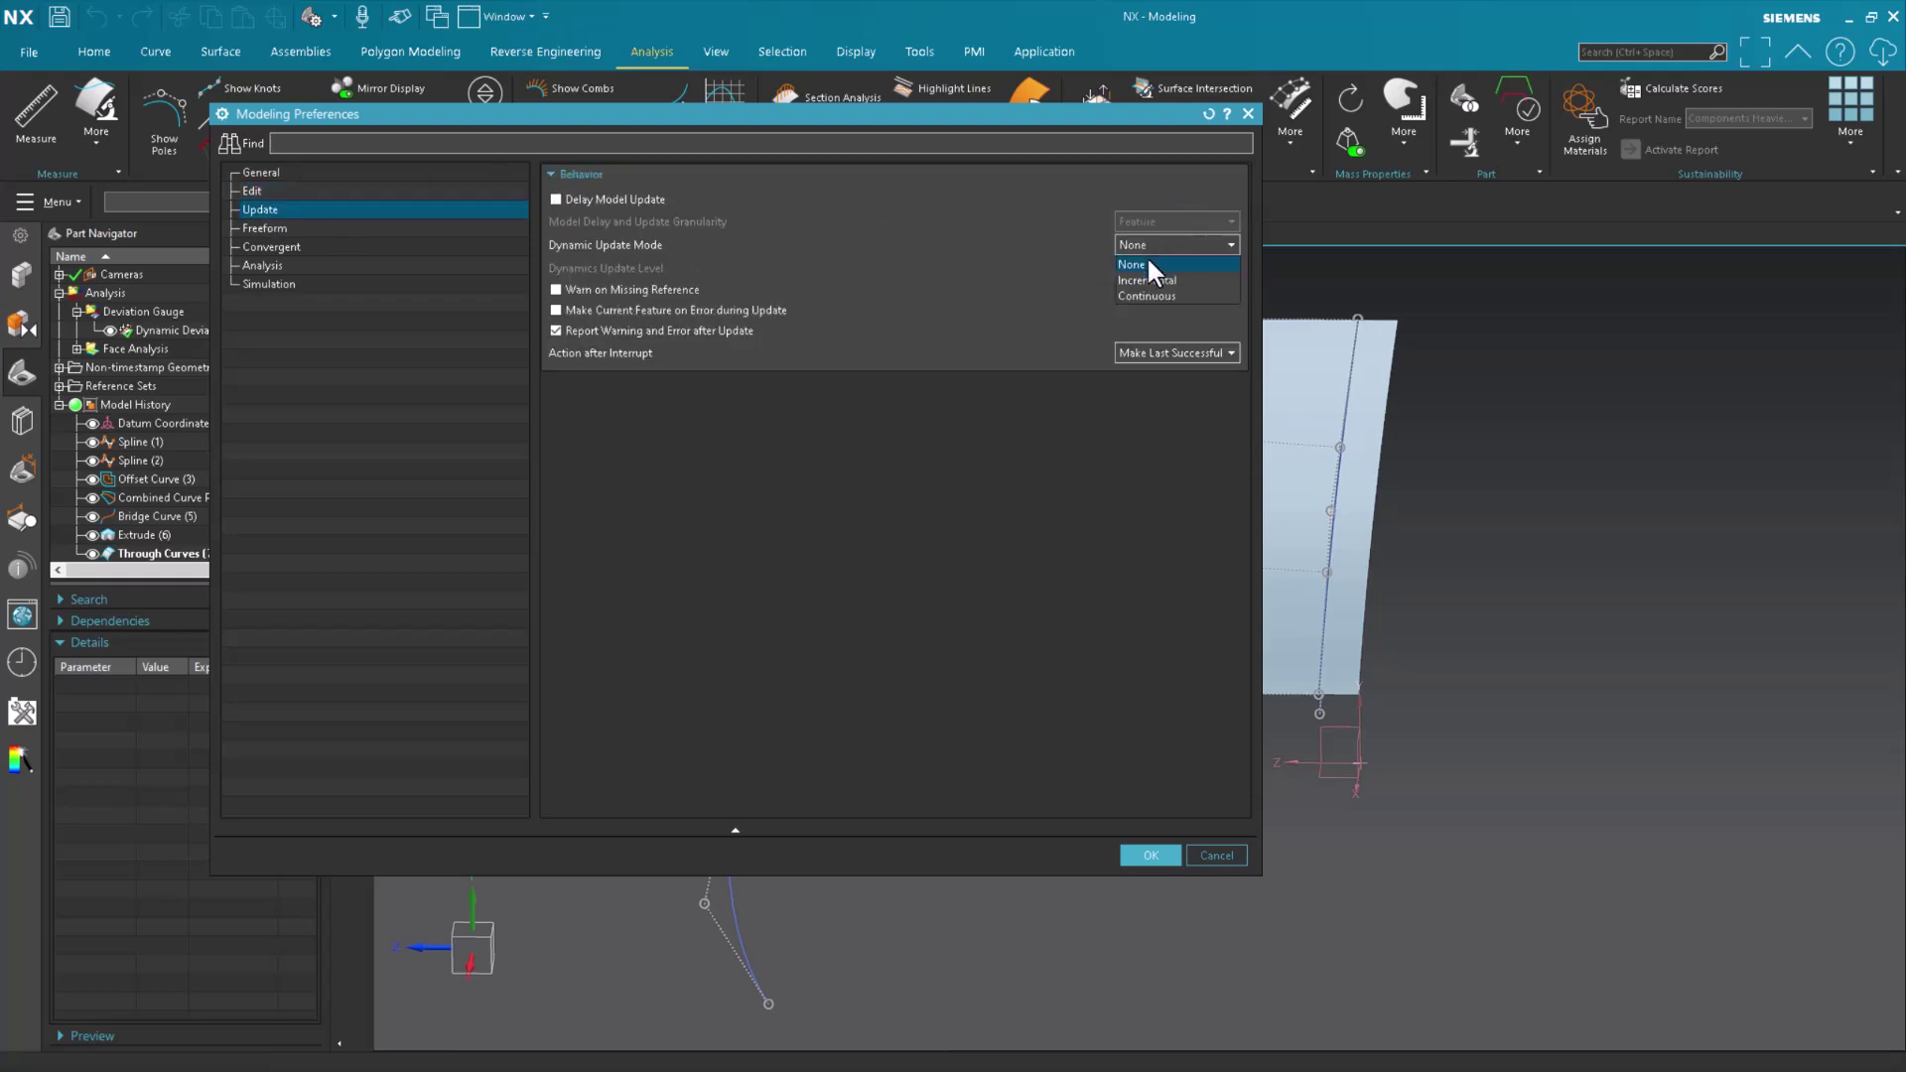
{"action": "left_click", "coordinate": [1146, 296]}
{"action": "left_click", "coordinate": [1153, 269]}
{"action": "left_click", "coordinate": [1147, 283]}
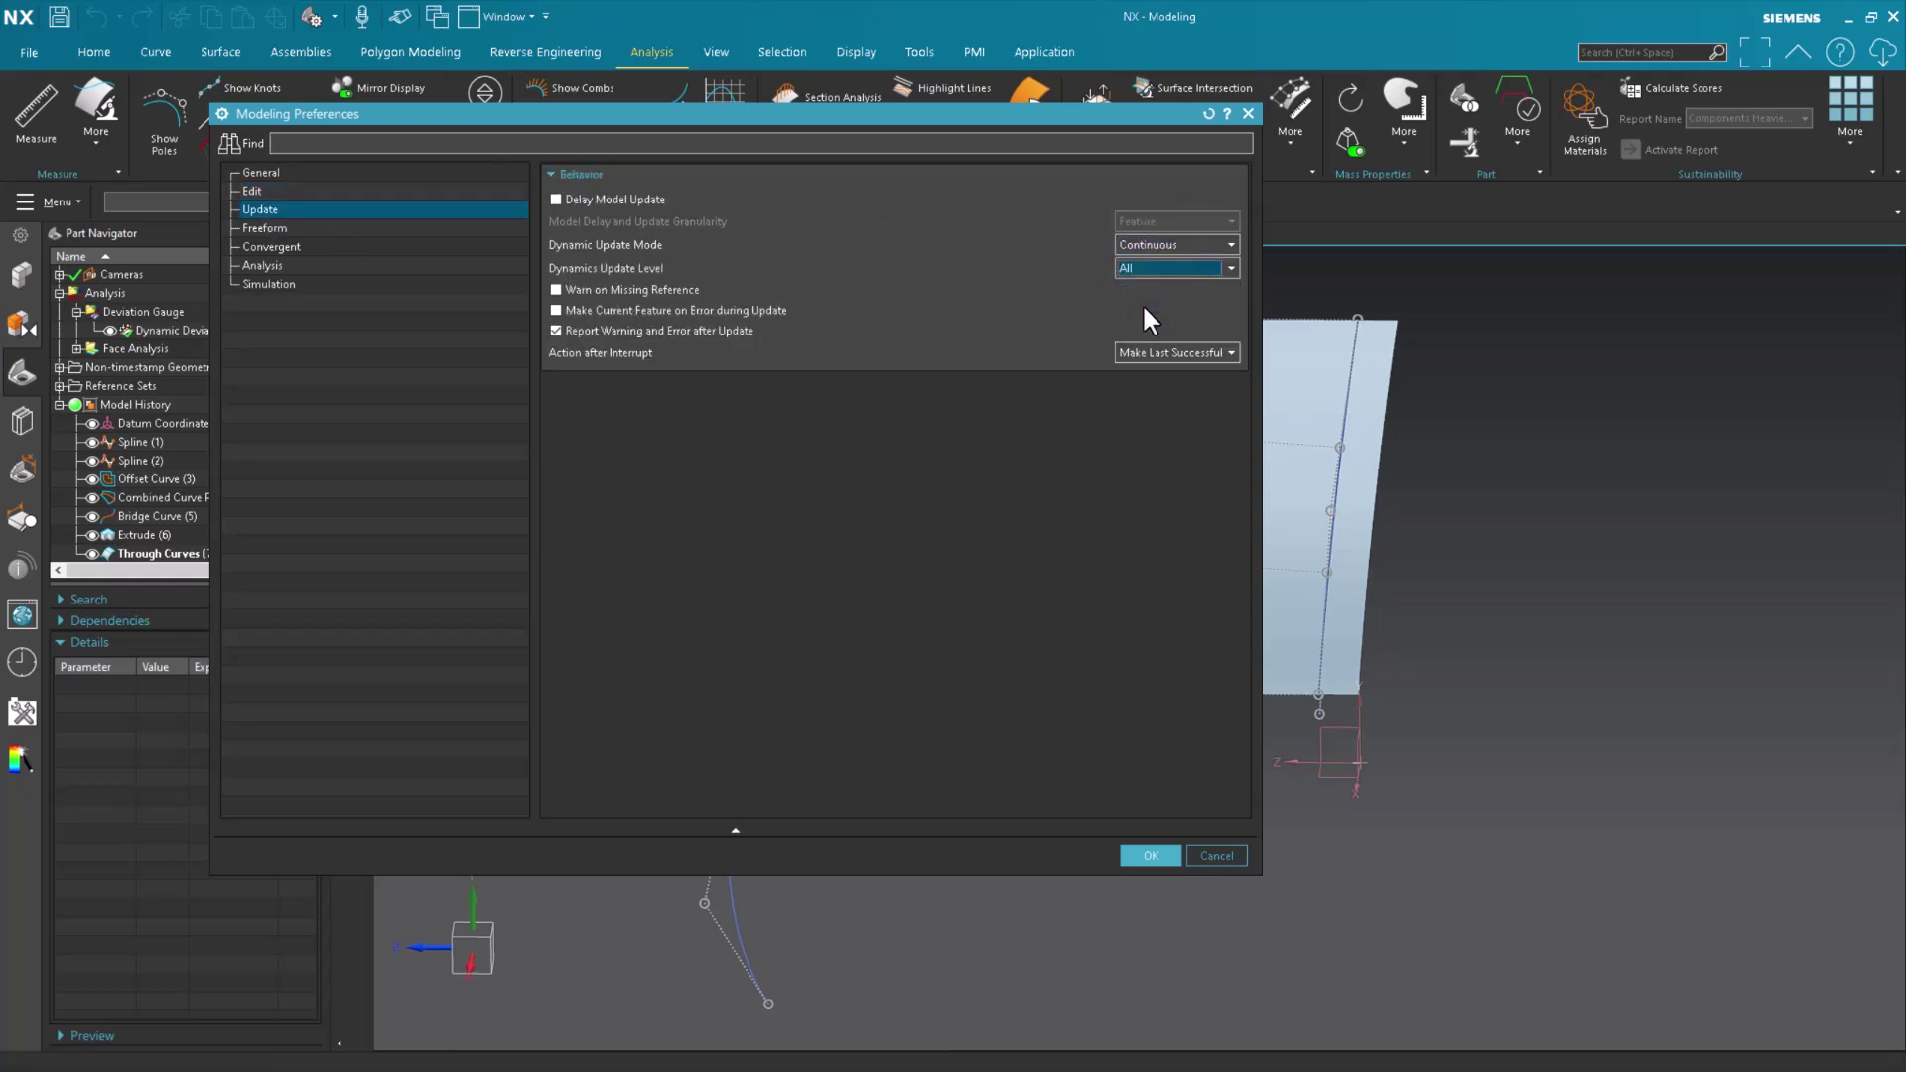
{"action": "left_click", "coordinate": [1149, 856]}
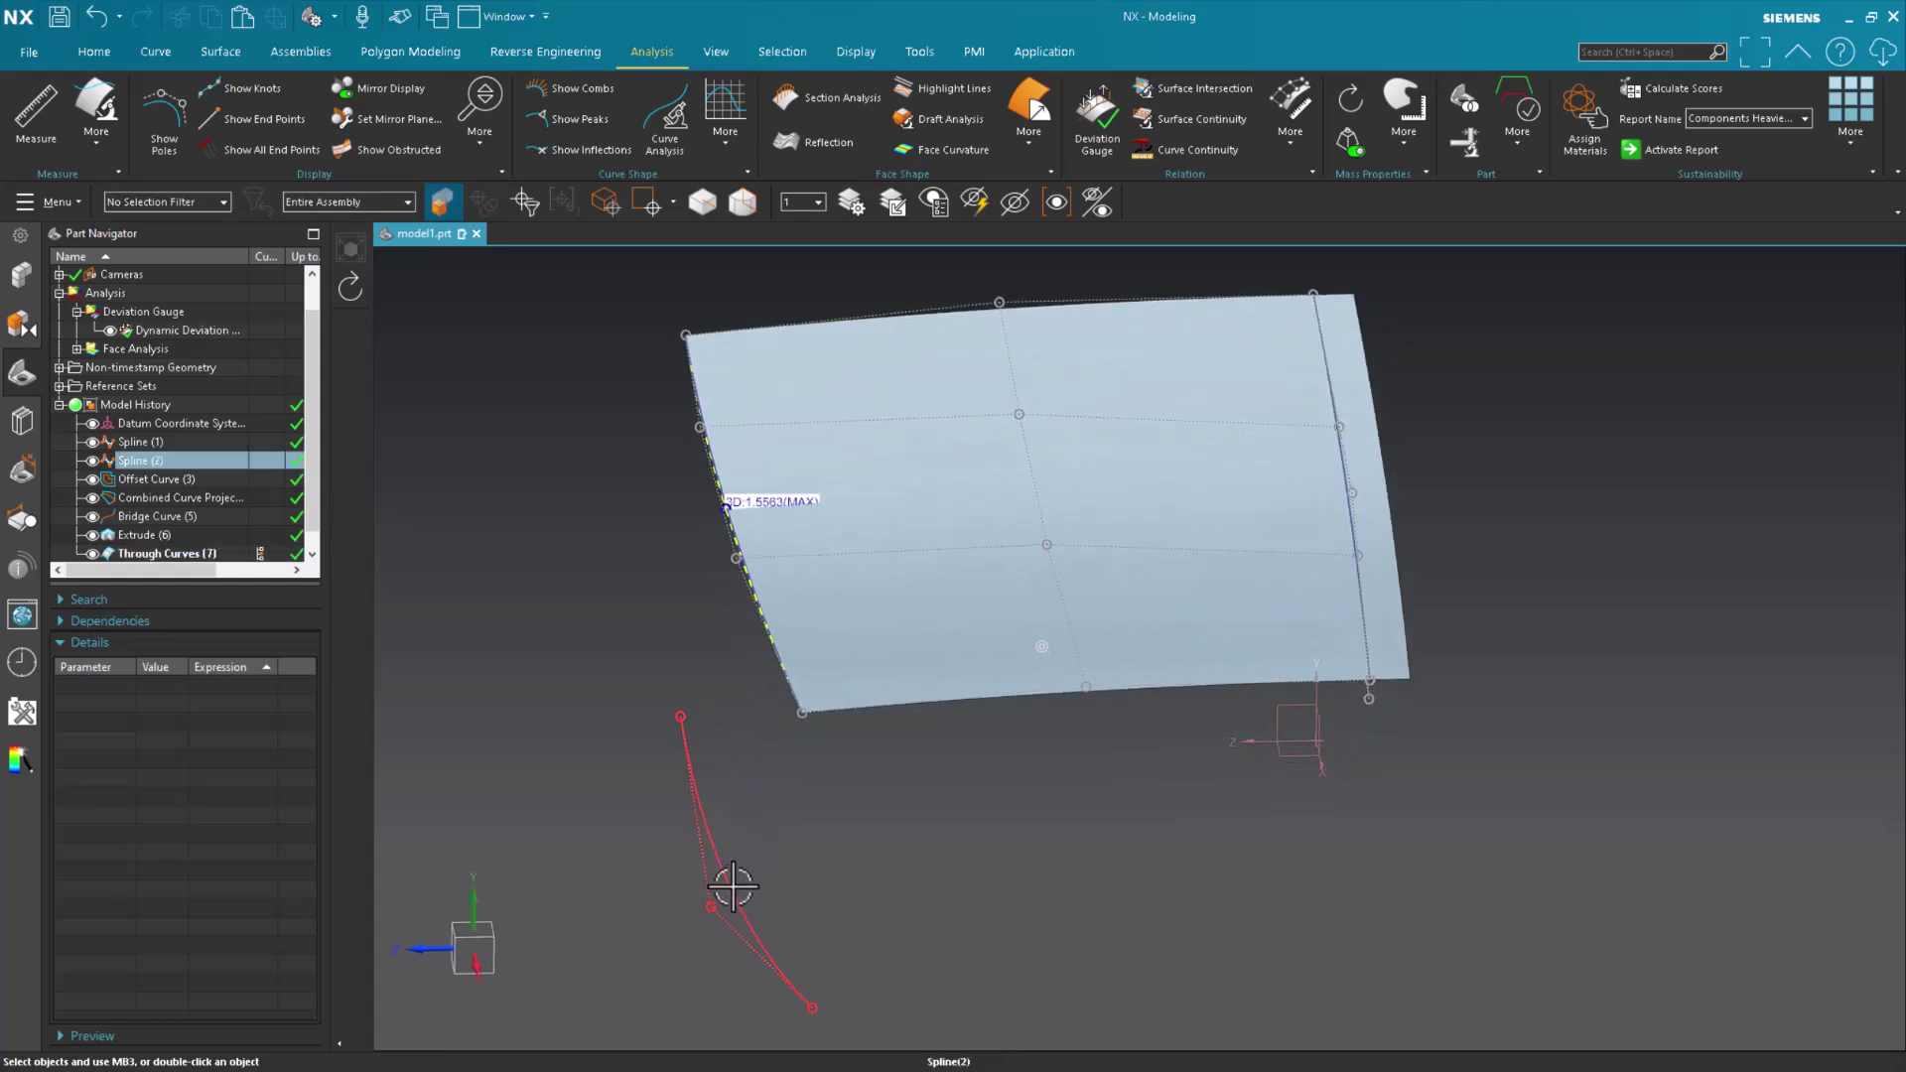
- Edit Spline (2) and move its first pole toward the extruded end of the surface to give the curve a stronger bend
{"action": "double_click", "coordinate": [725, 866]}
{"action": "left_click_drag", "start_coordinate": [679, 713], "coordinate": [822, 729]}
{"action": "middle_click_drag", "start_coordinate": [787, 562], "coordinate": [776, 622]}
{"action": "scroll", "coordinate": [694, 741], "scroll_direction": "up", "scroll_amount": 3}
{"action": "middle_click", "coordinate": [685, 711]}
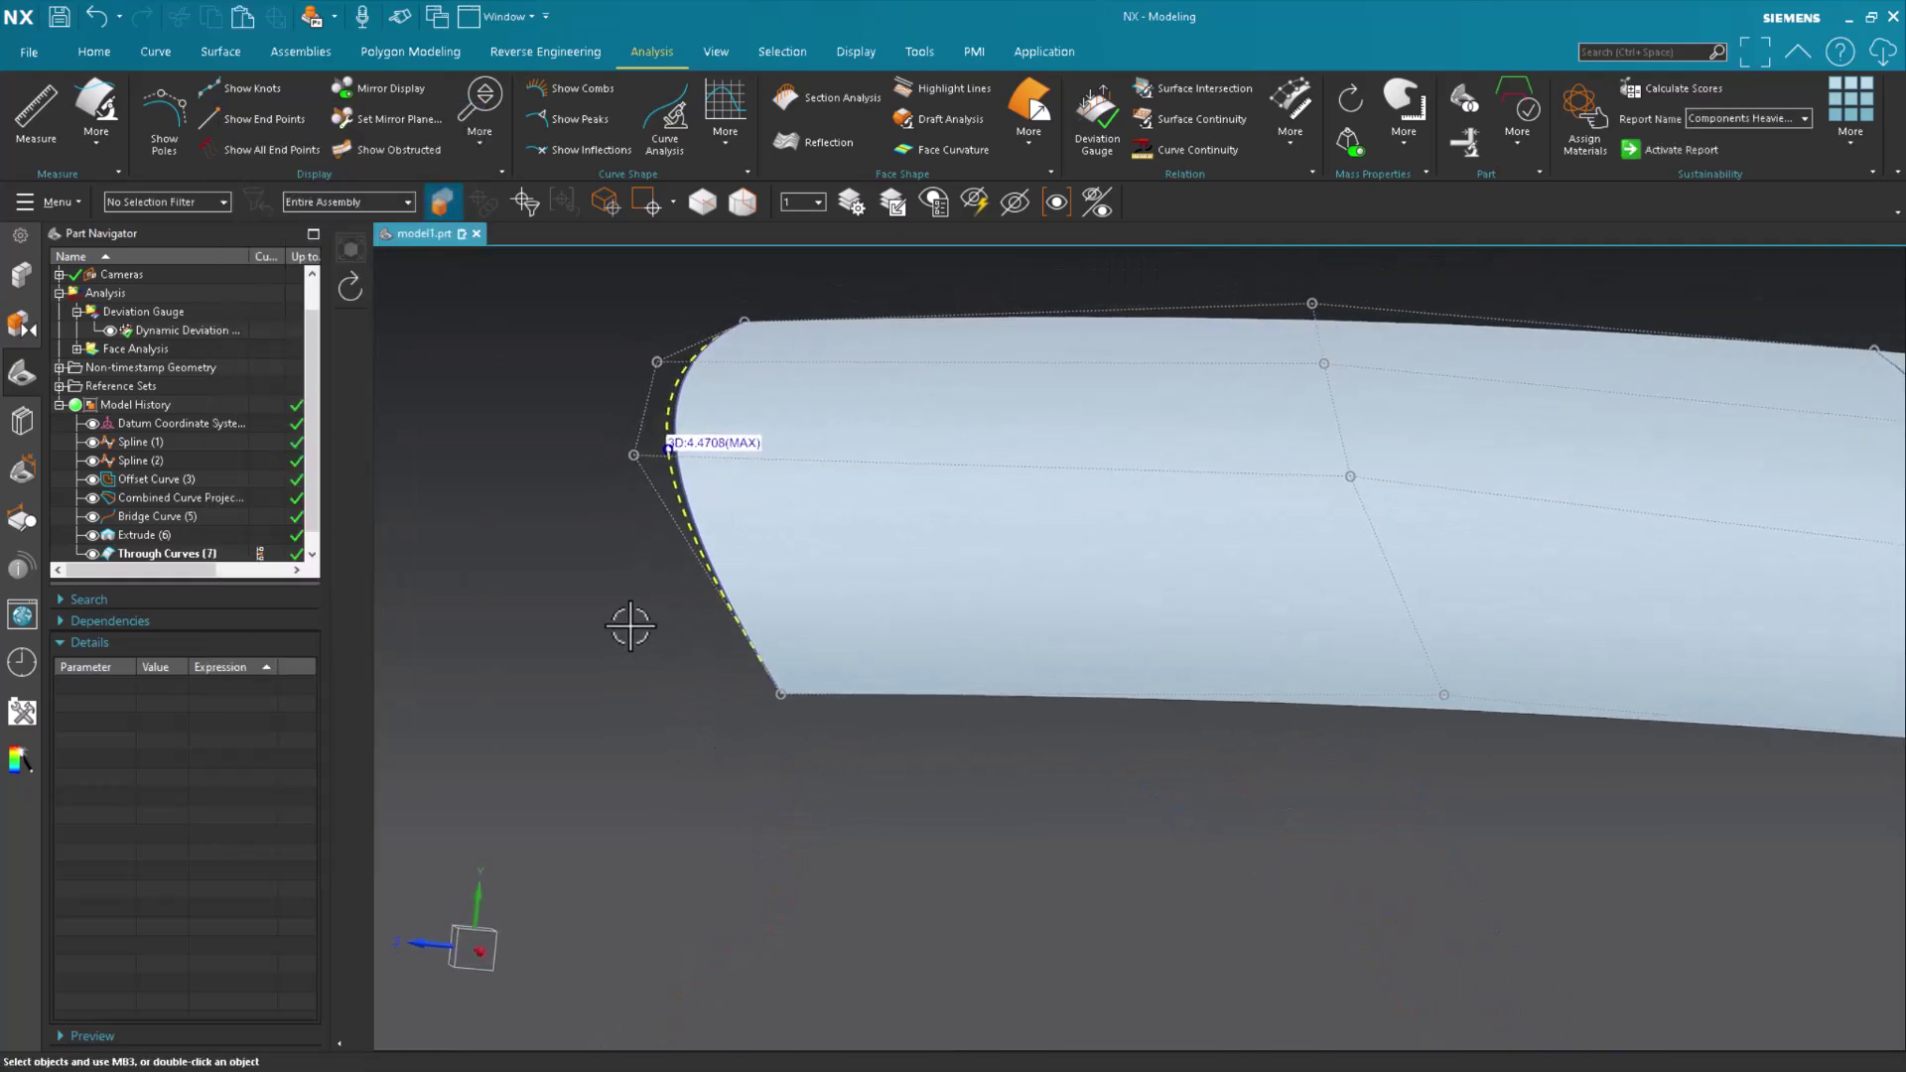
- Edit Bridge Curve (5) and try a start tangent magnitude of 0.915, finally setting it to 0.95
{"action": "scroll", "coordinate": [712, 528], "scroll_direction": "up", "scroll_amount": 1}
{"action": "left_click", "coordinate": [695, 504]}
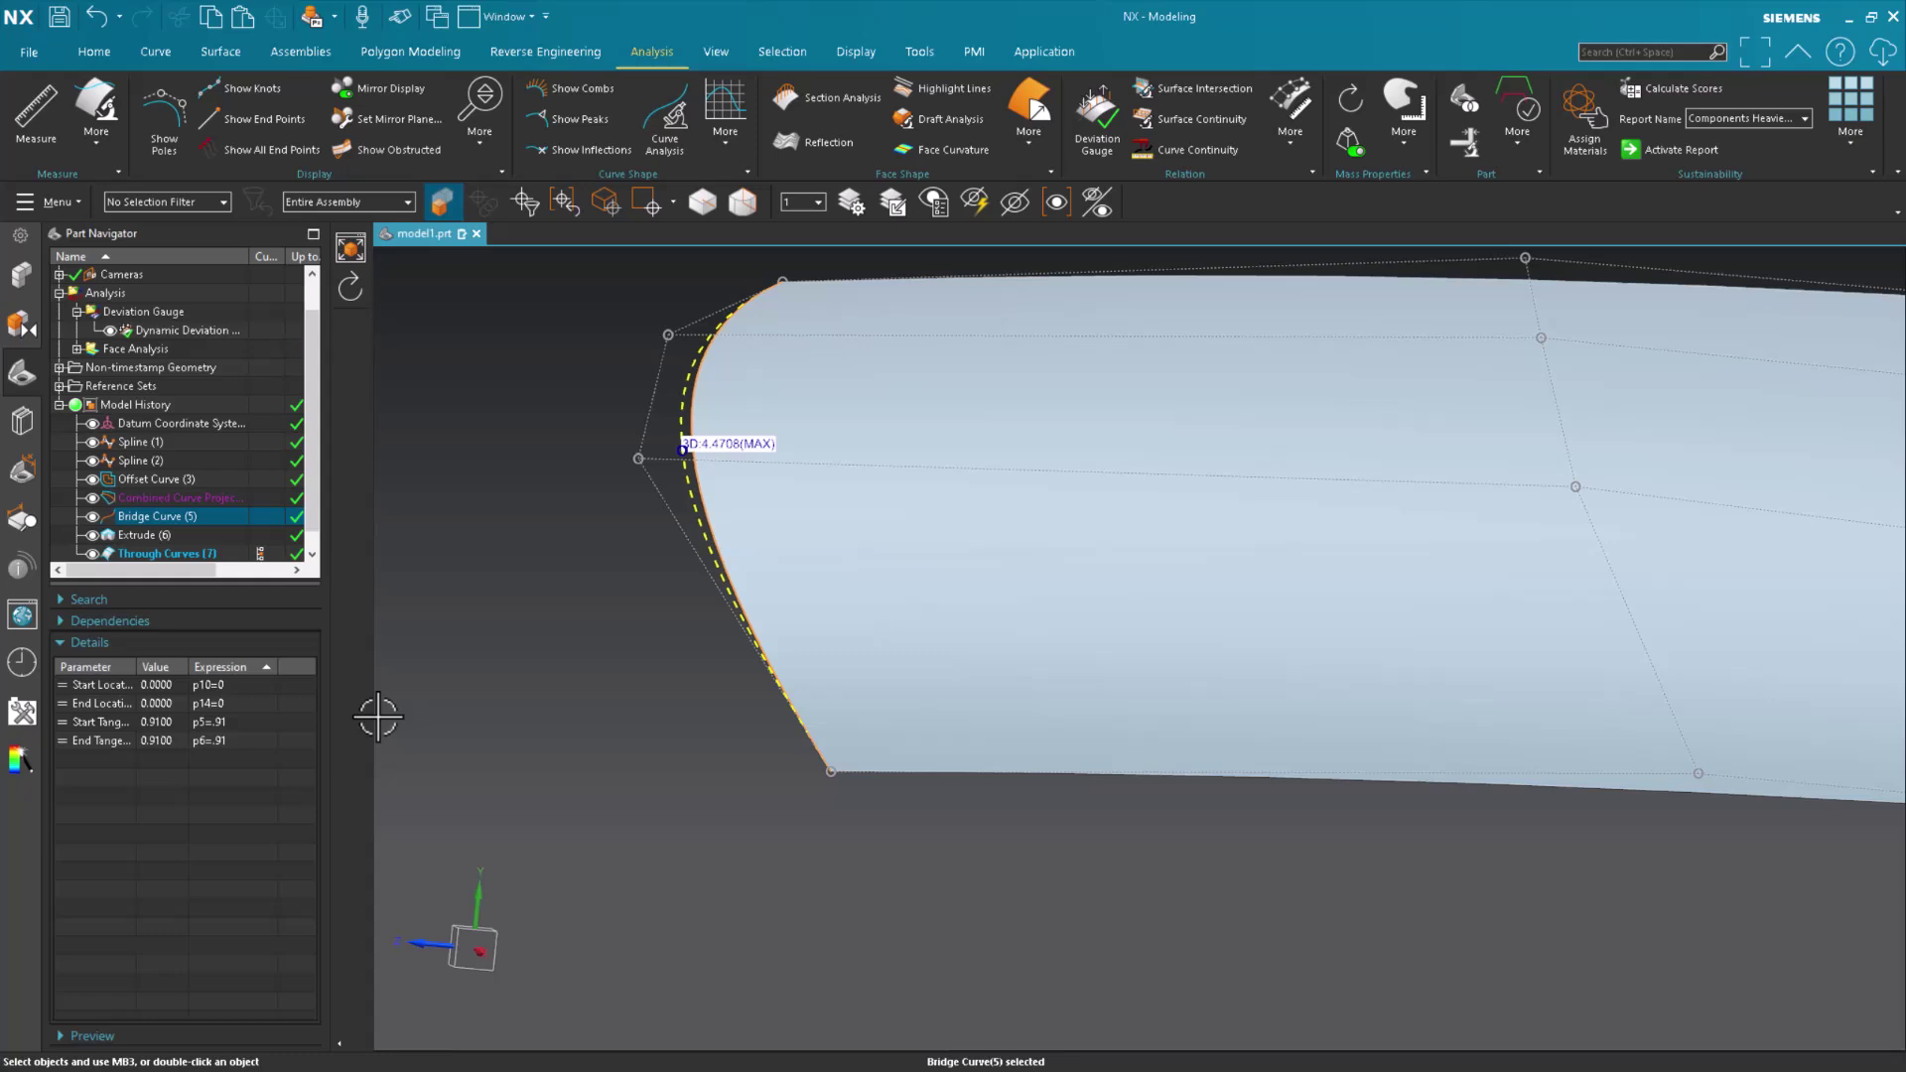
{"action": "double_click", "coordinate": [181, 516]}
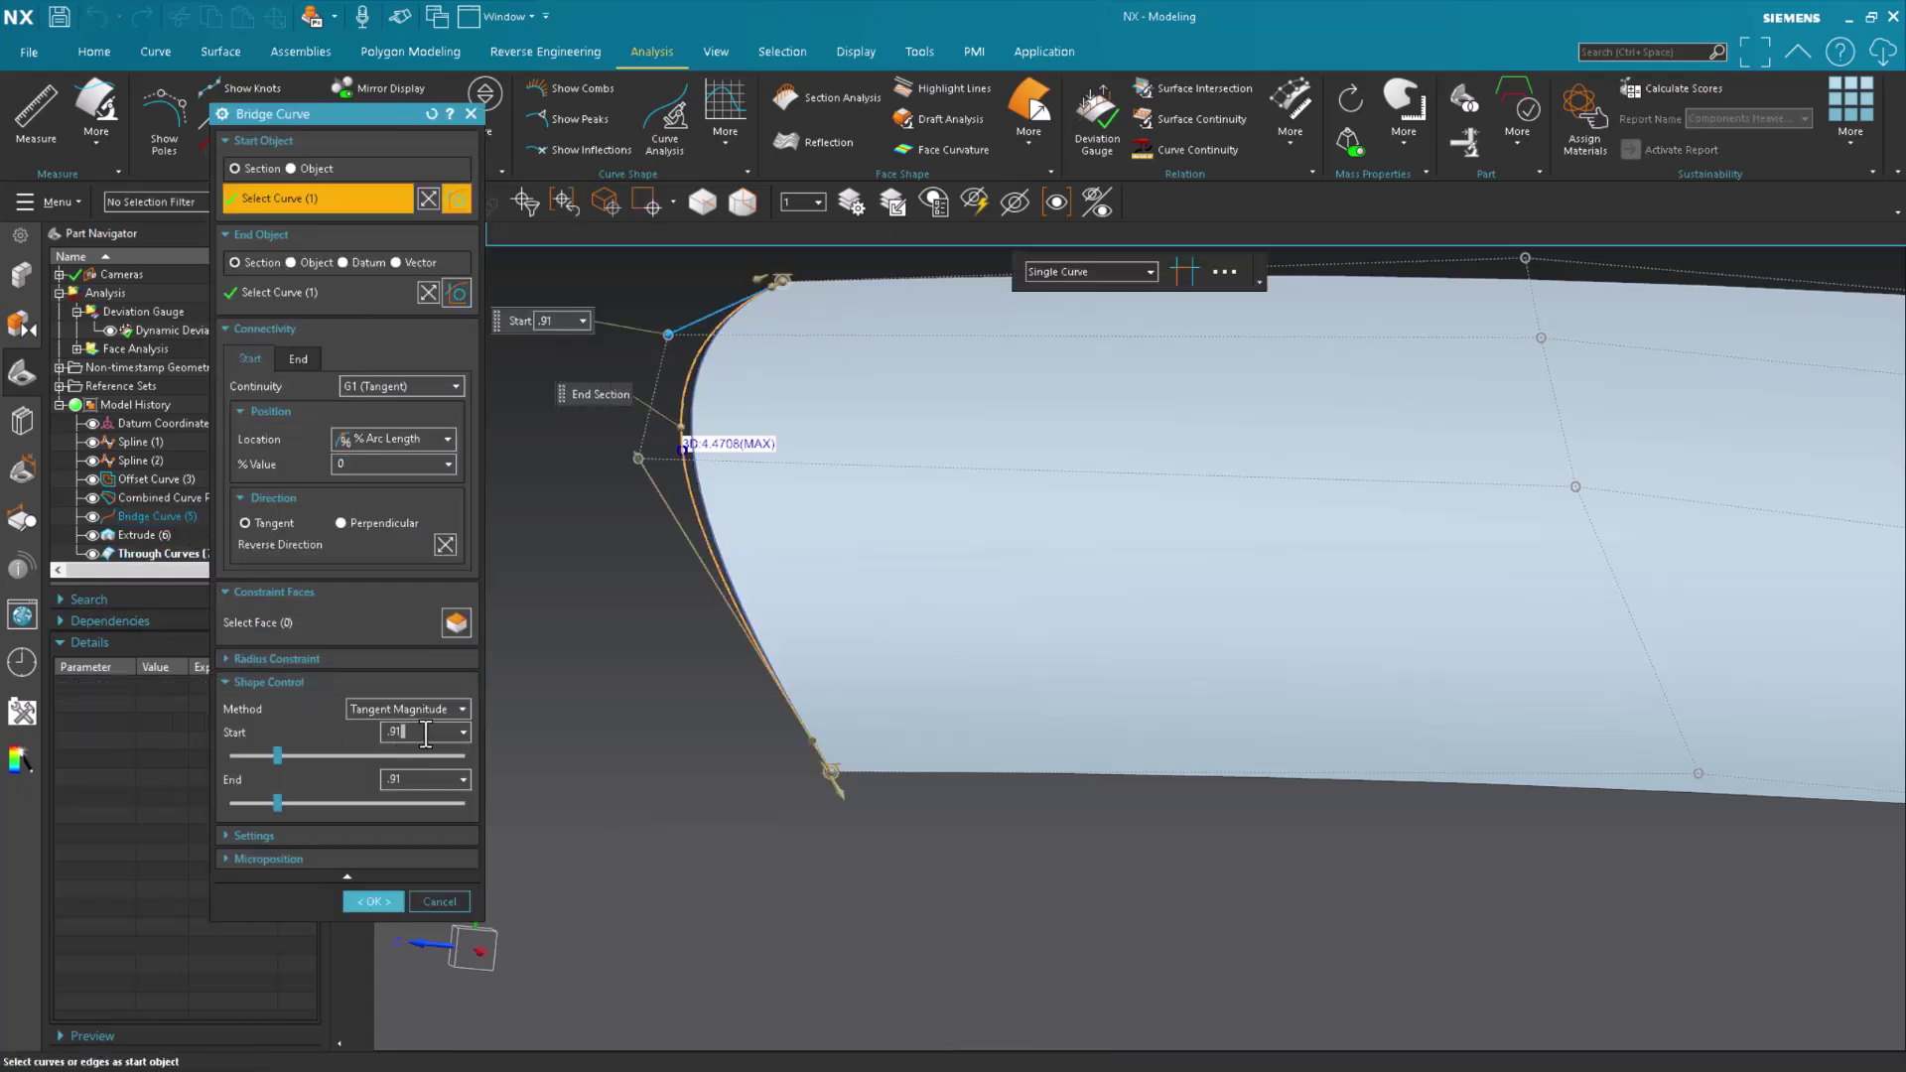
{"action": "left_click", "coordinate": [425, 734]}
{"action": "type", "text": "5"}
{"action": "key", "text": "Return"}
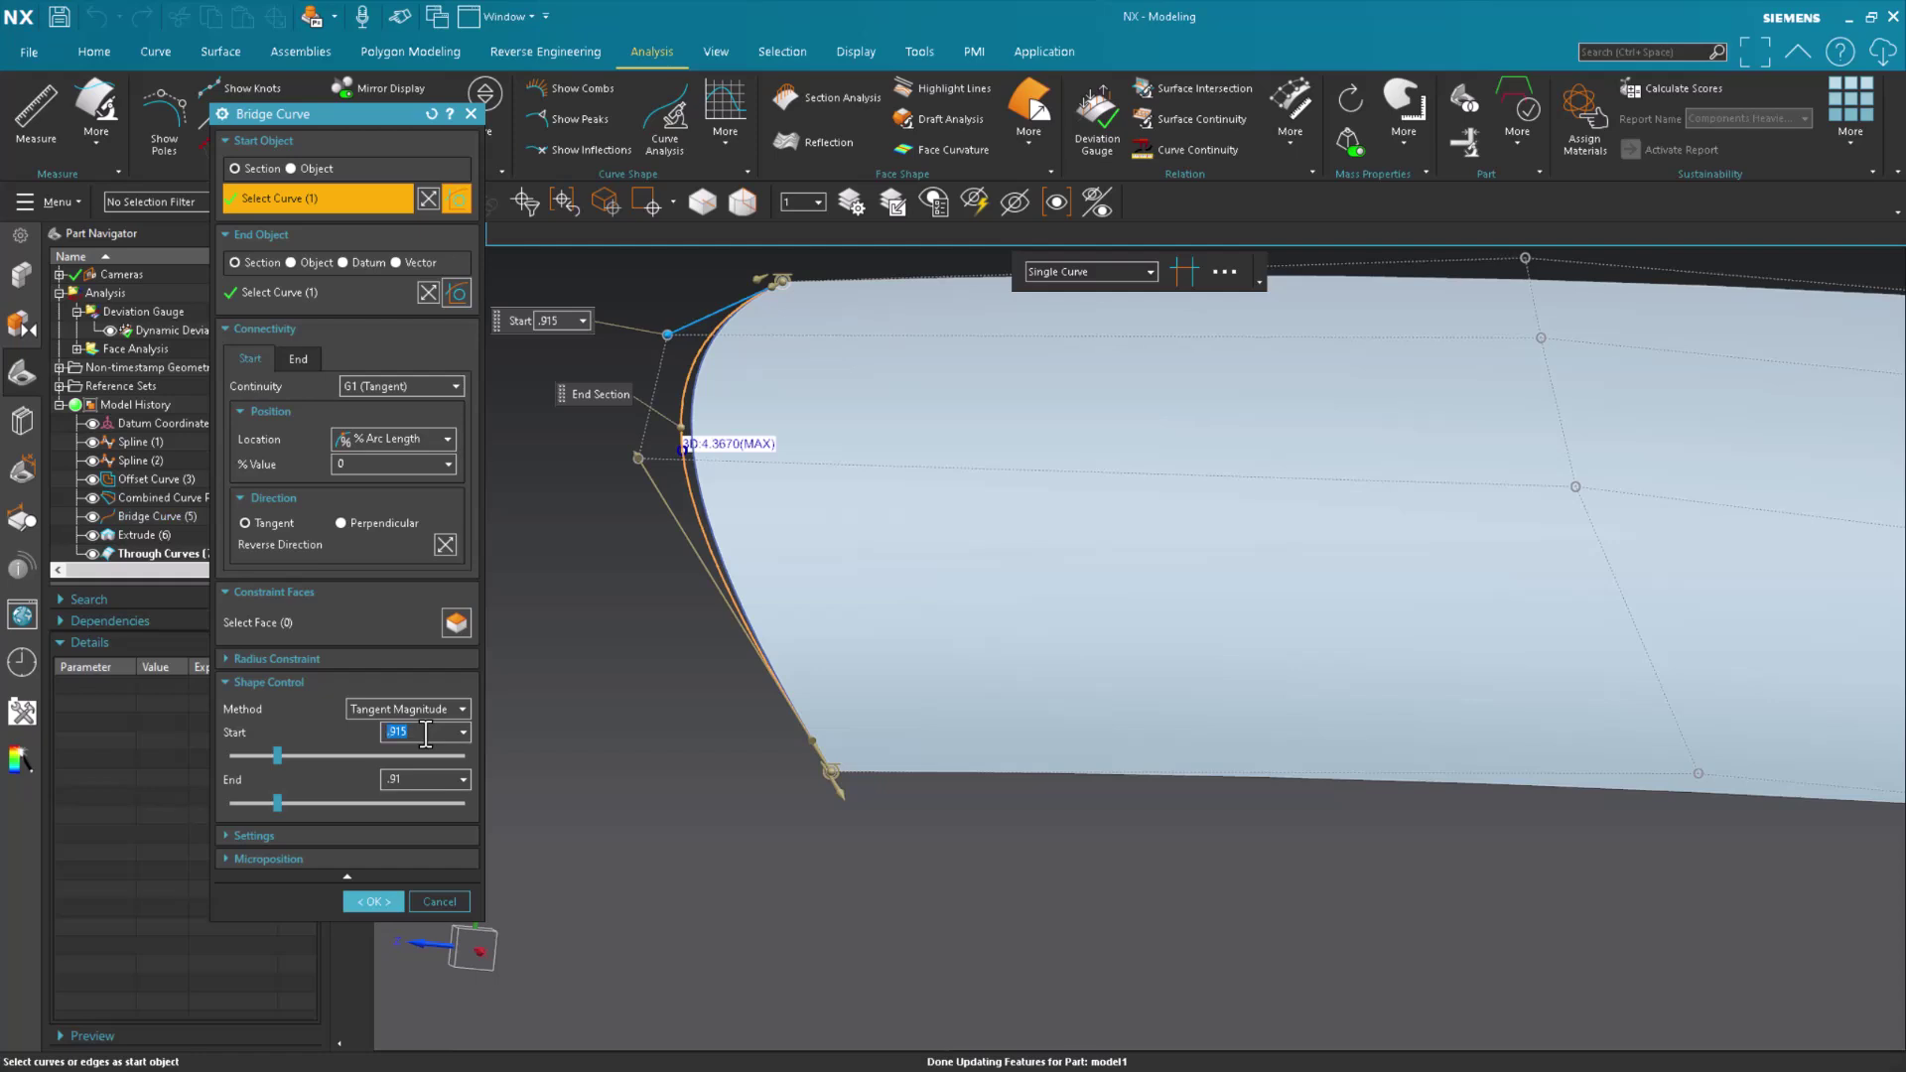
{"action": "type", "text": ".95"}
{"action": "key", "text": "Return"}
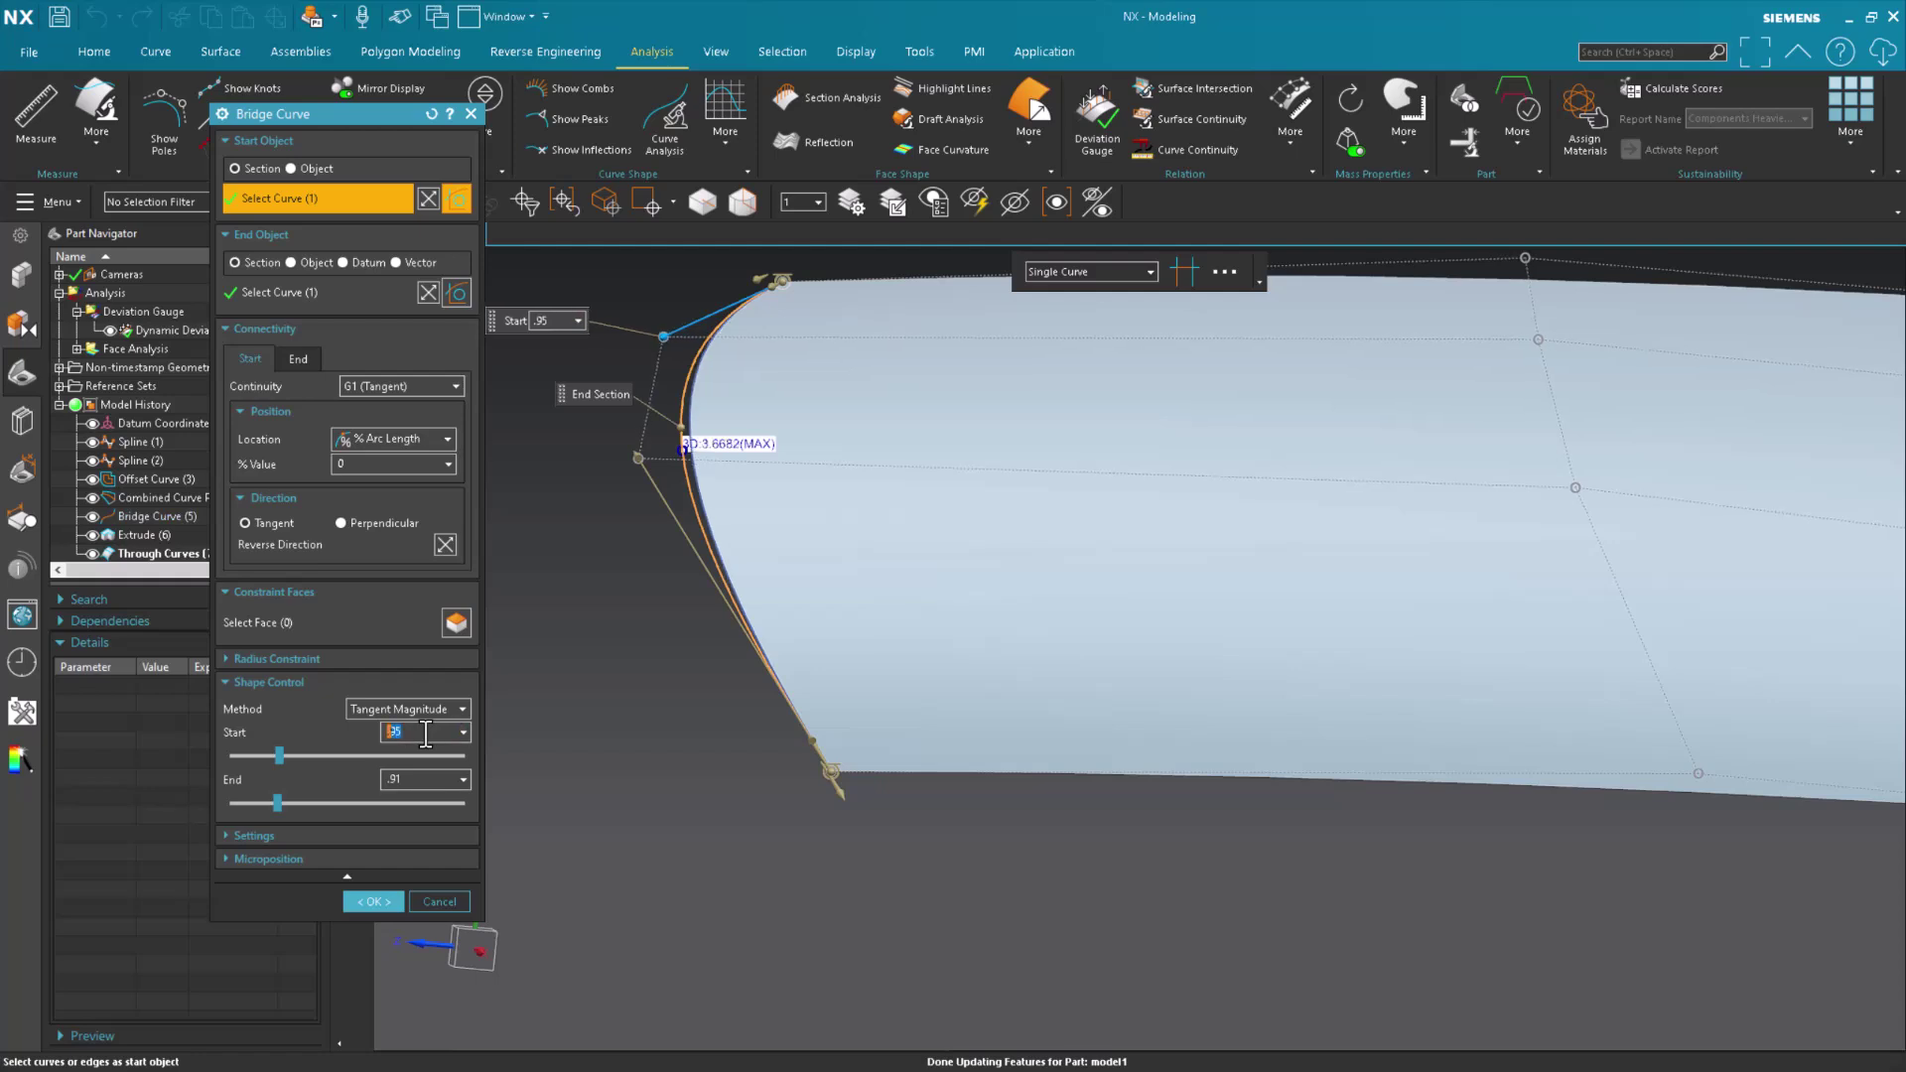
- Set the bridge curve's end tangent magnitude to 0.95 and increase it to 1
{"action": "left_click", "coordinate": [435, 787]}
{"action": "key", "text": "BackSpace"}
{"action": "type", "text": "5"}
{"action": "key", "text": "Return"}
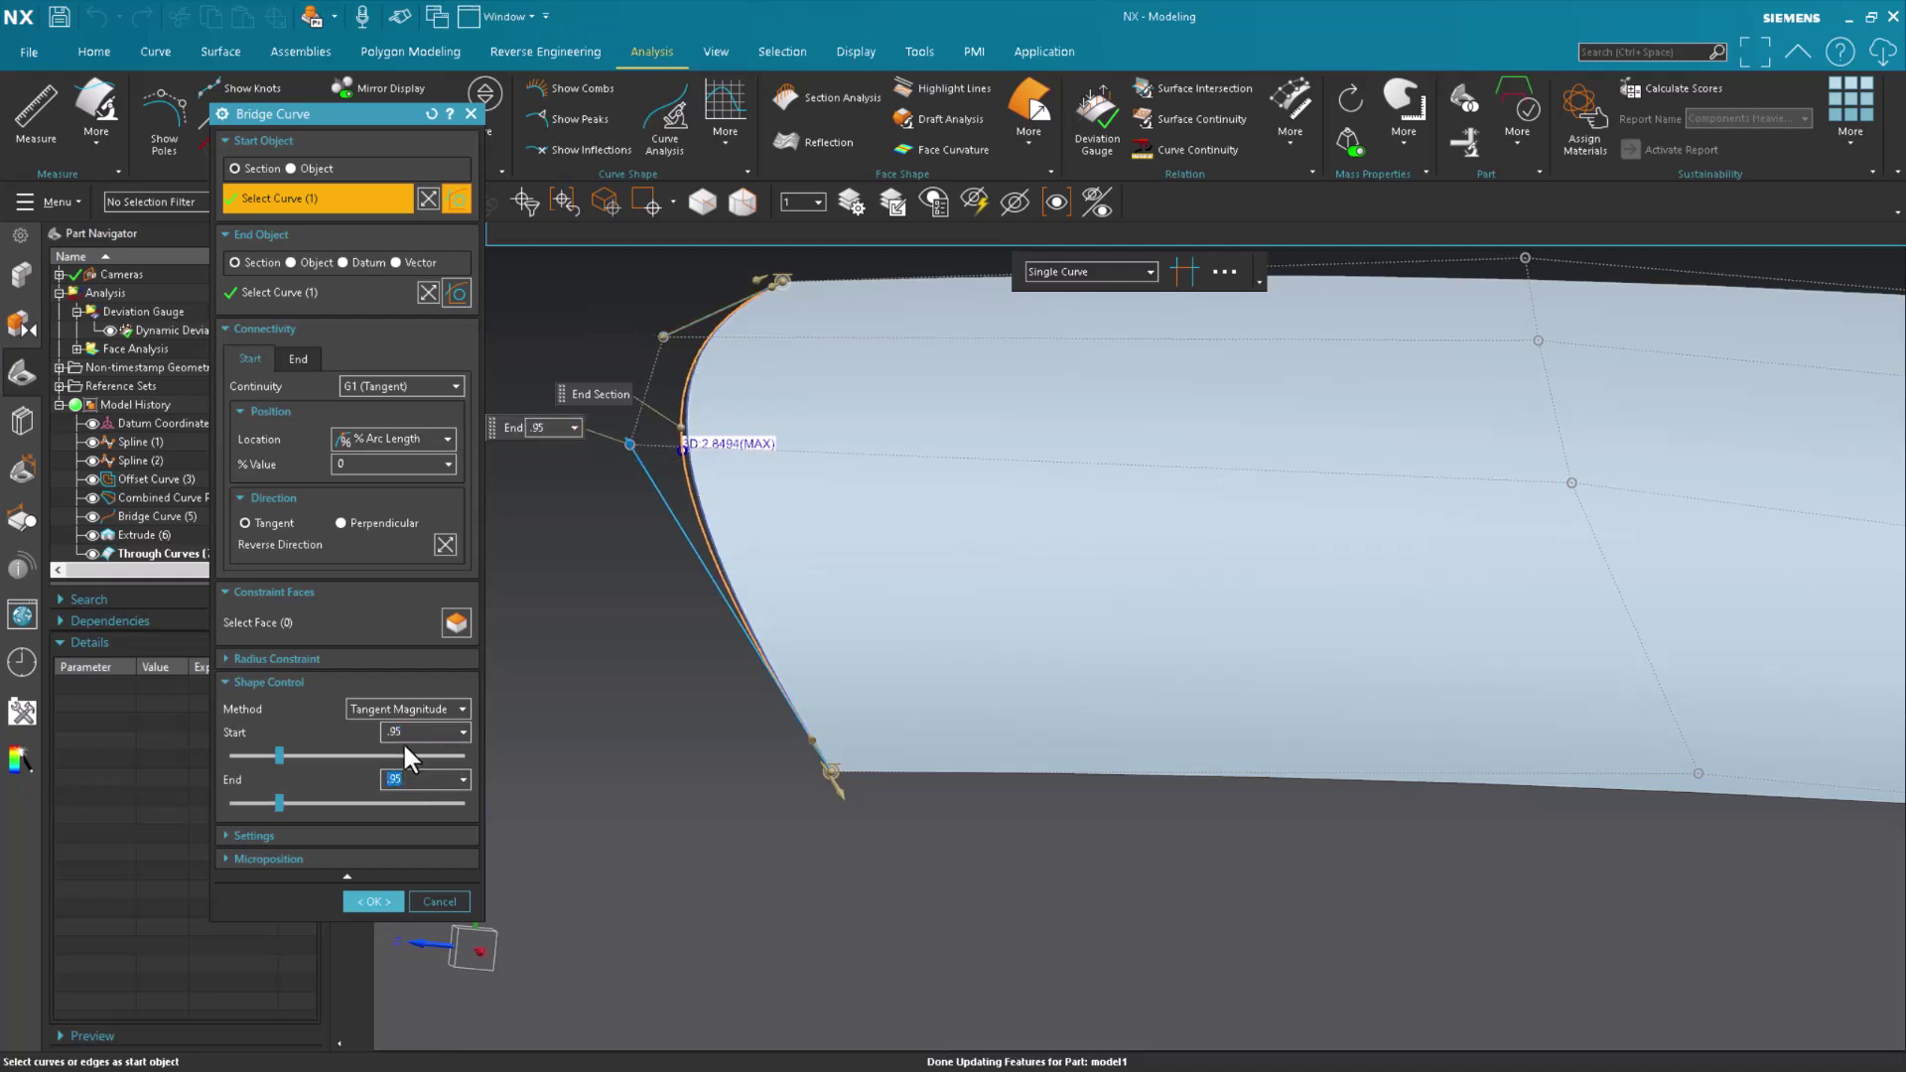
{"action": "type", "text": "1"}
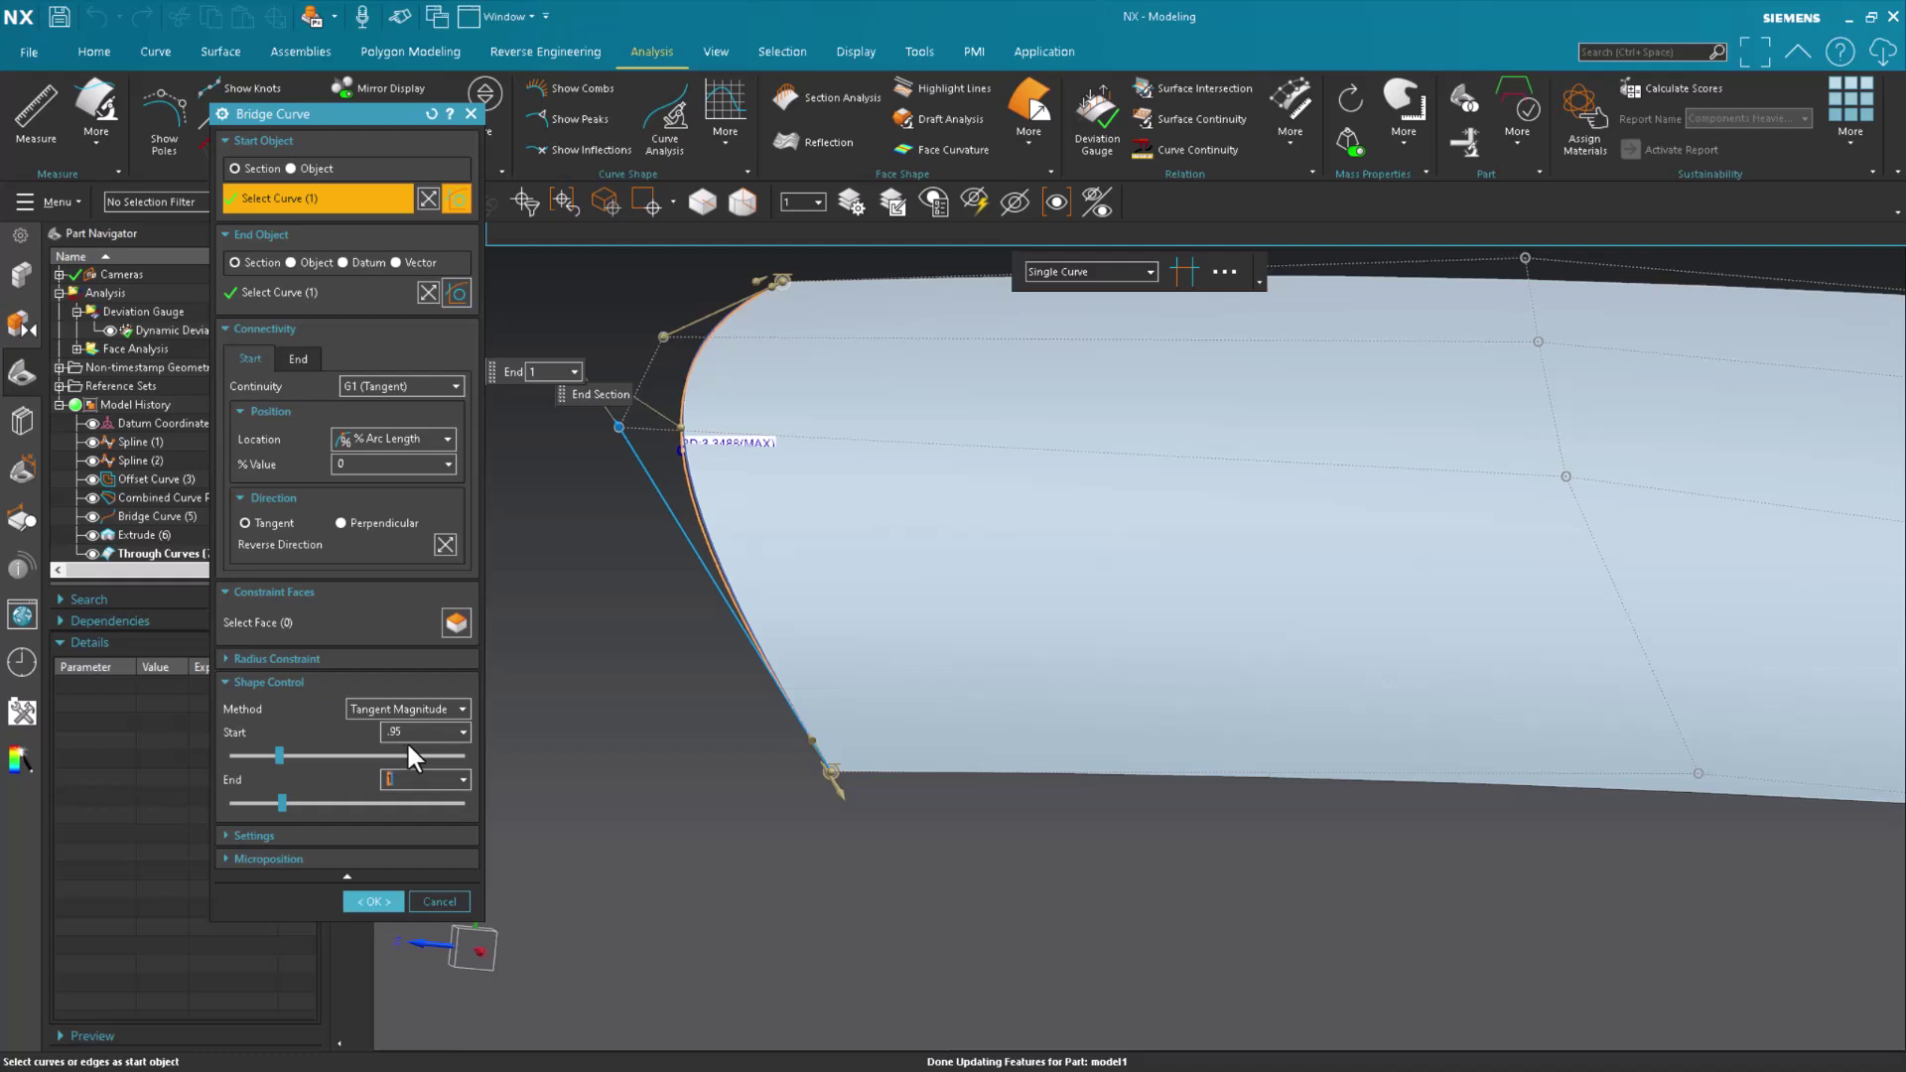
- Try a start tangent magnitude of 1 on the bridge curve, and finally set both its start and end magnitudes to 0.95
{"action": "double_click", "coordinate": [411, 732]}
{"action": "type", "text": "1"}
{"action": "key", "text": "Return"}
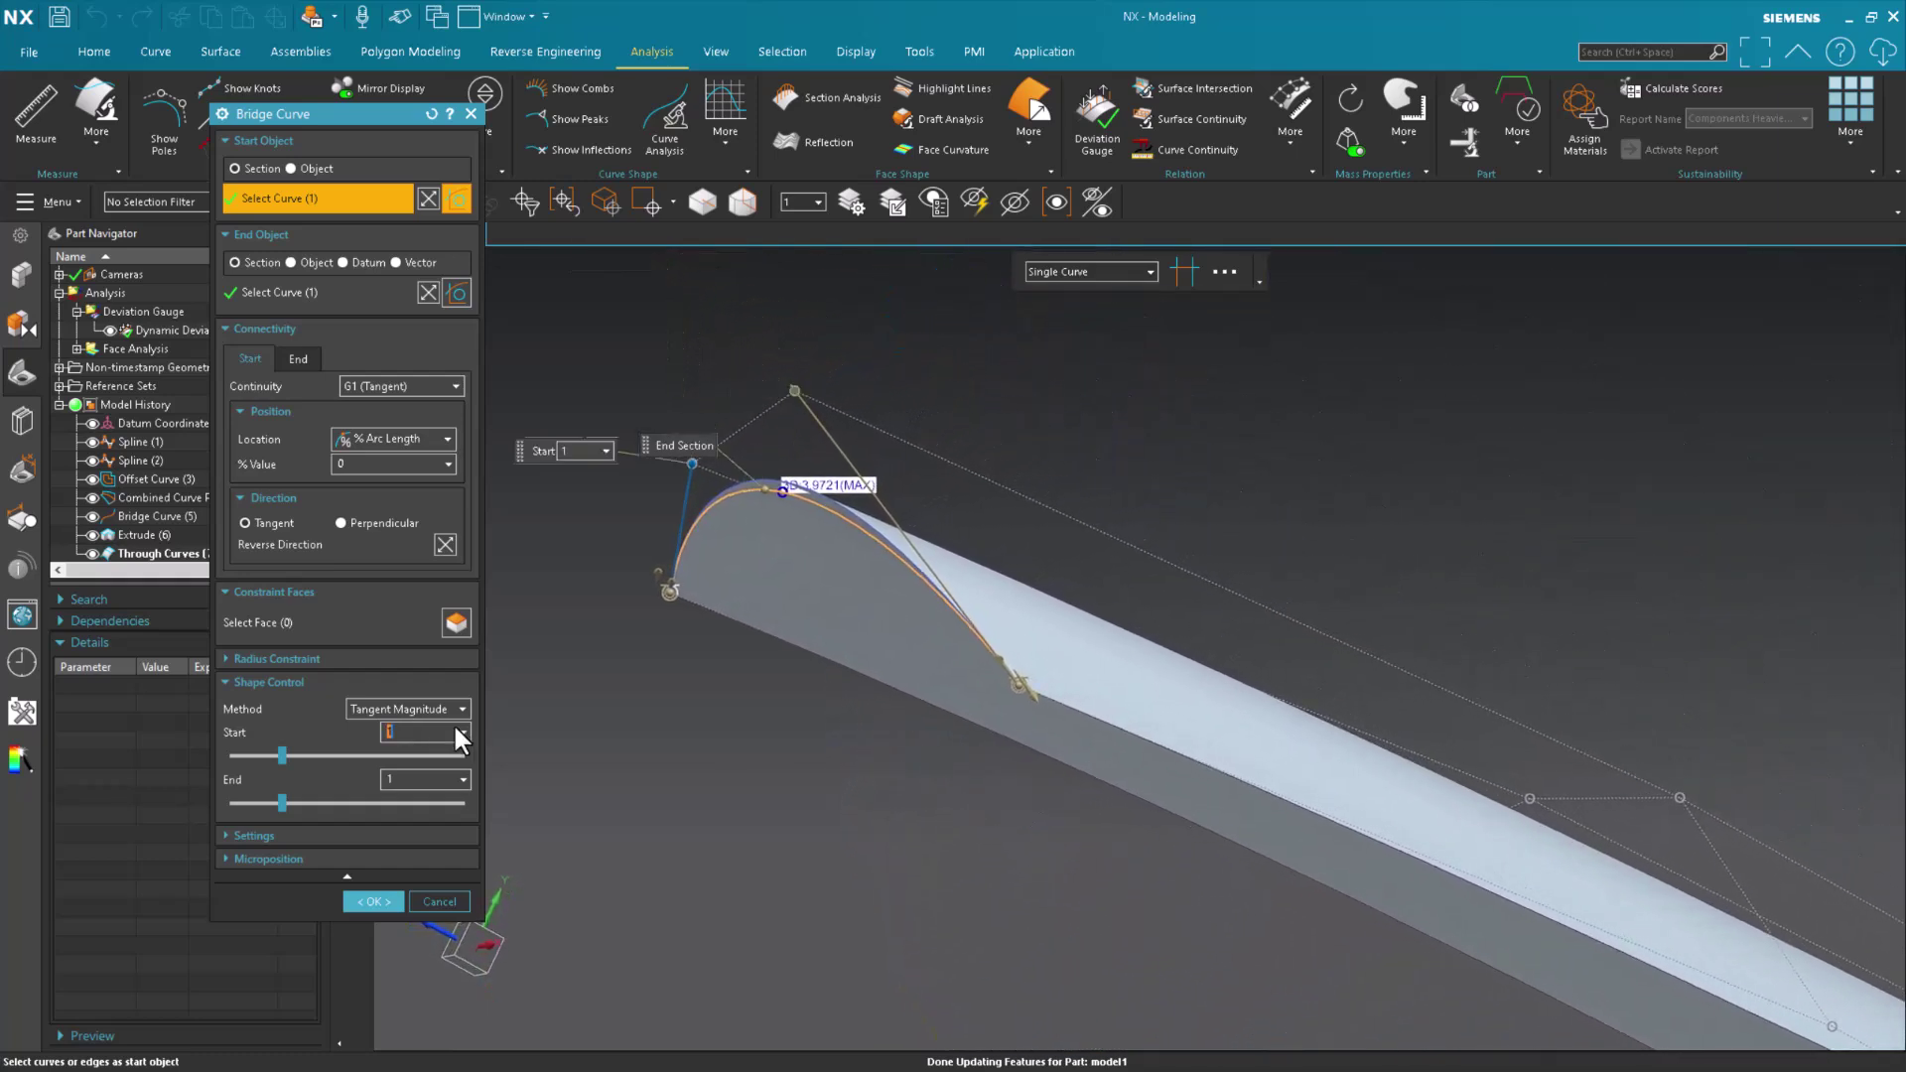
{"action": "type", "text": ".95"}
{"action": "left_click", "coordinate": [425, 780]}
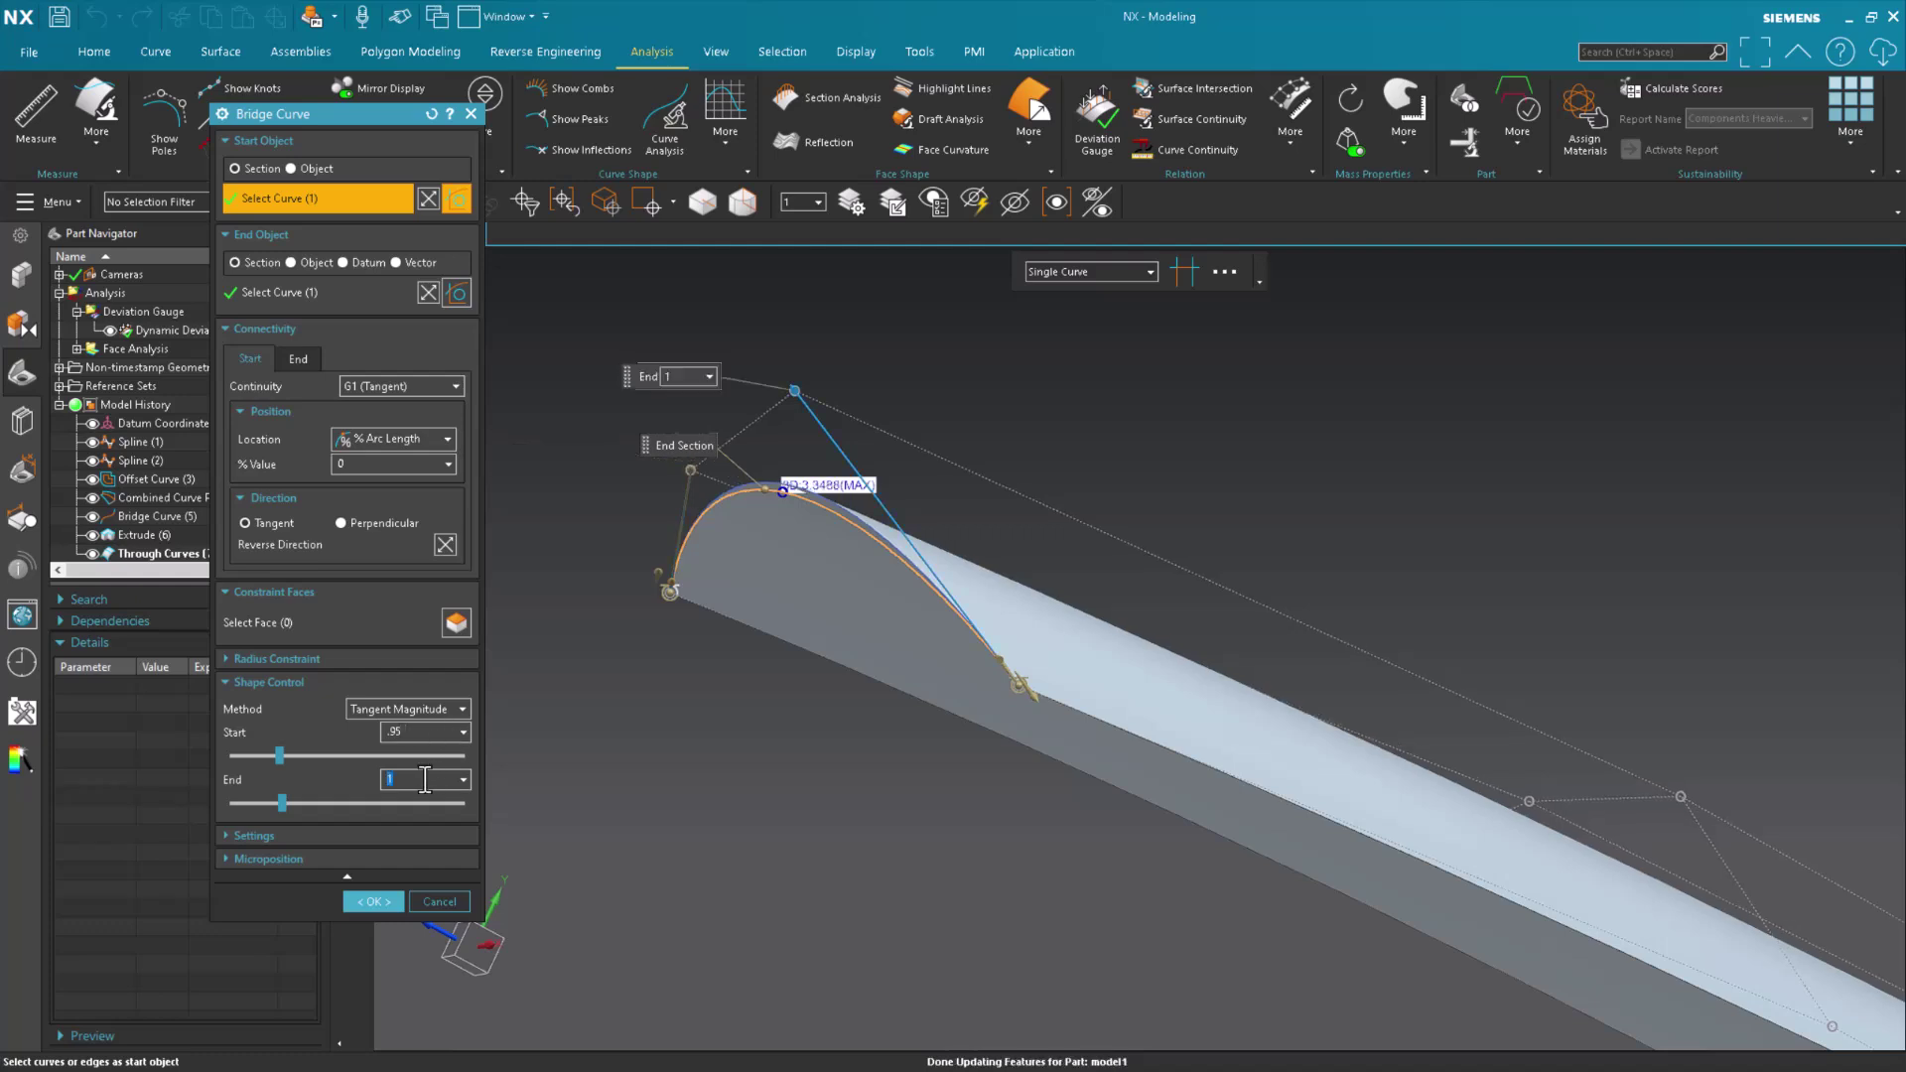
{"action": "type", "text": ".95"}
{"action": "key", "text": "Return"}
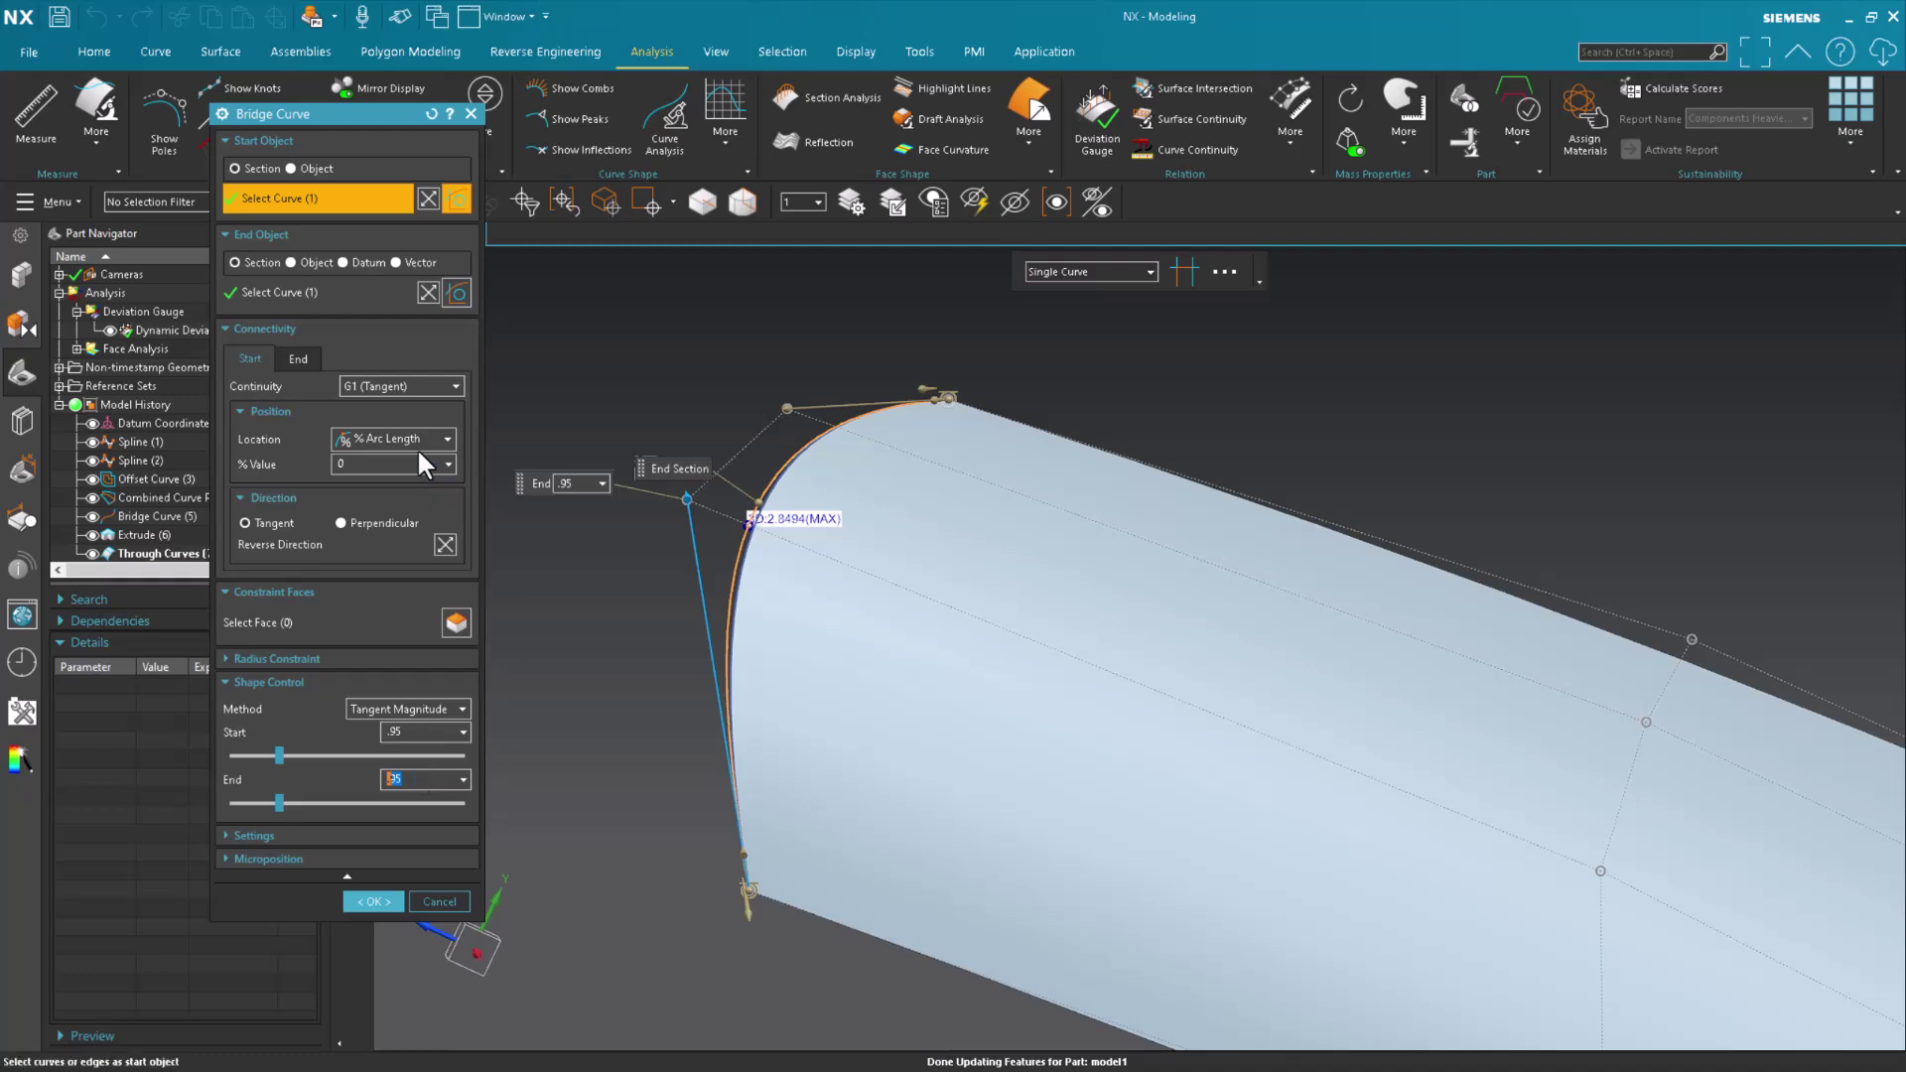
- Change the bridge curve's start continuity to G2 (Curvature) and inspect how it follows the surface edge
{"action": "left_click", "coordinate": [390, 383]}
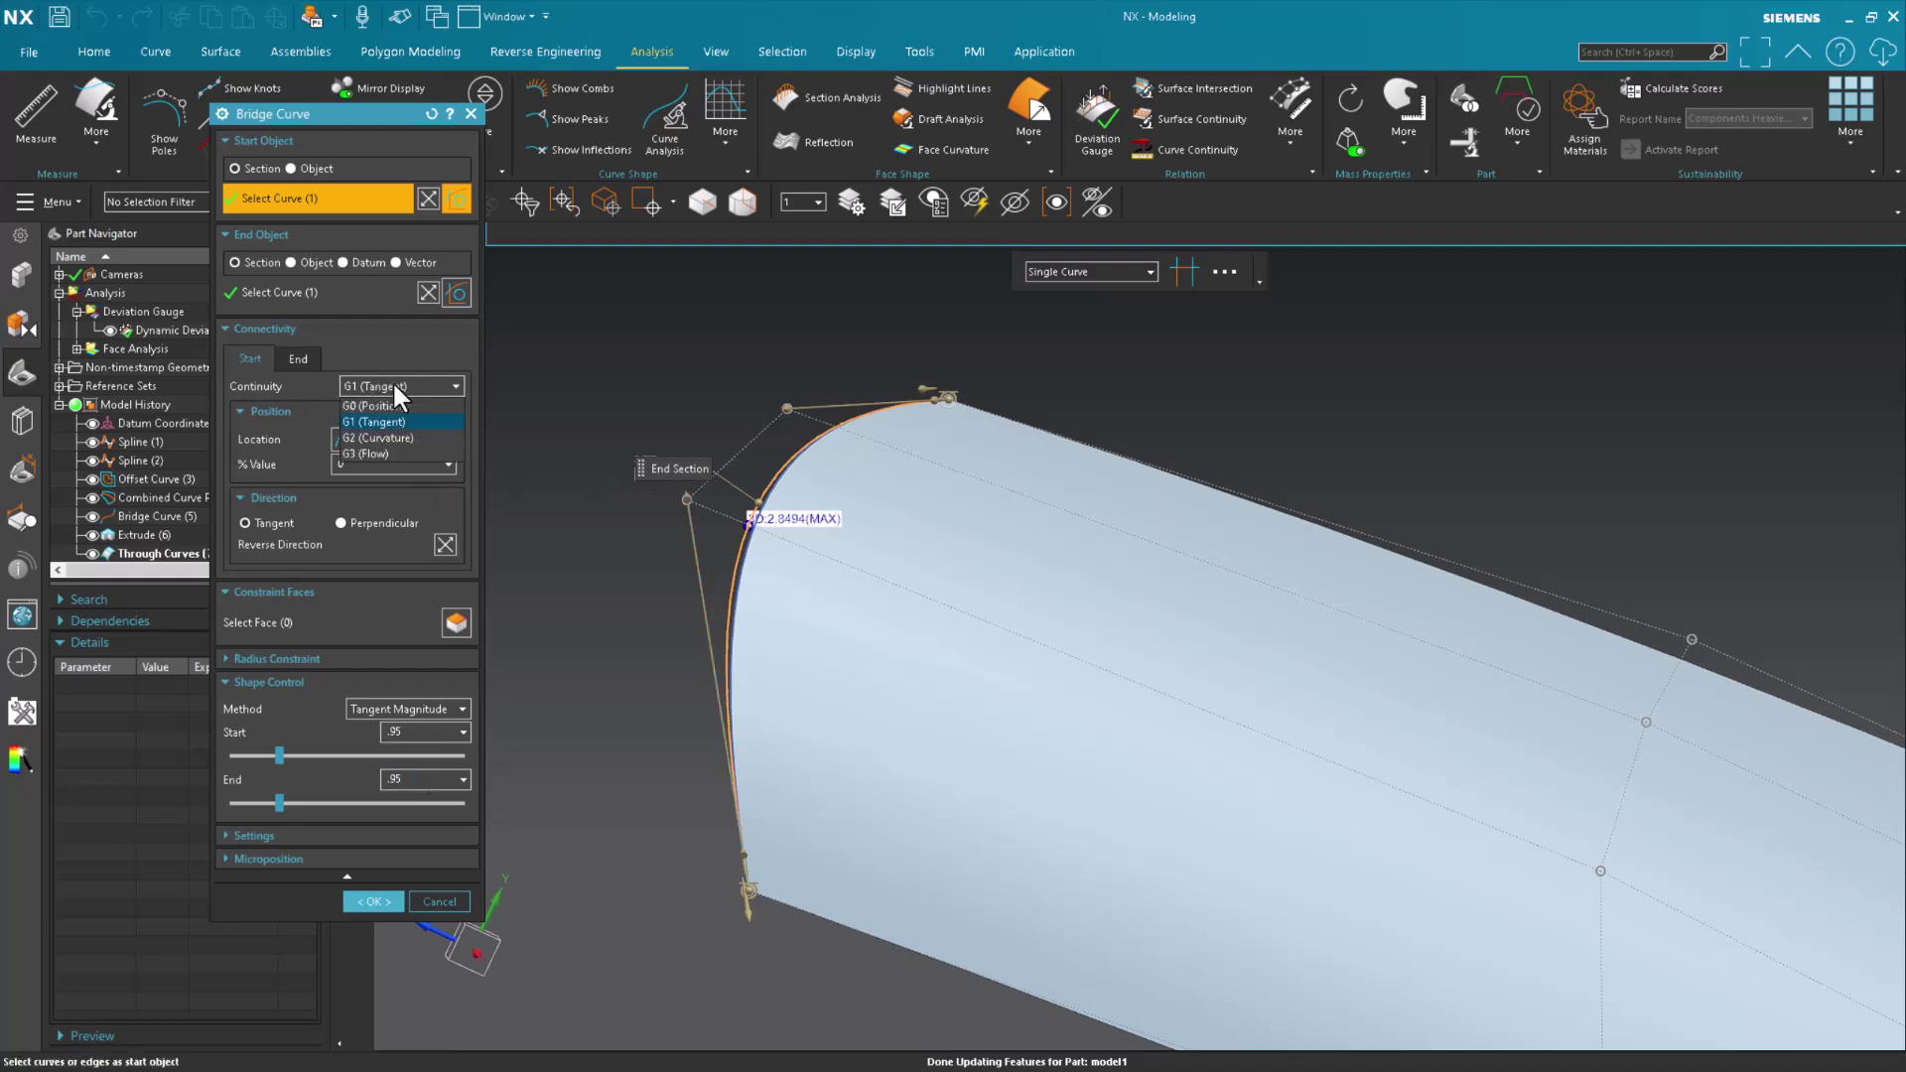
{"action": "left_click", "coordinate": [386, 438]}
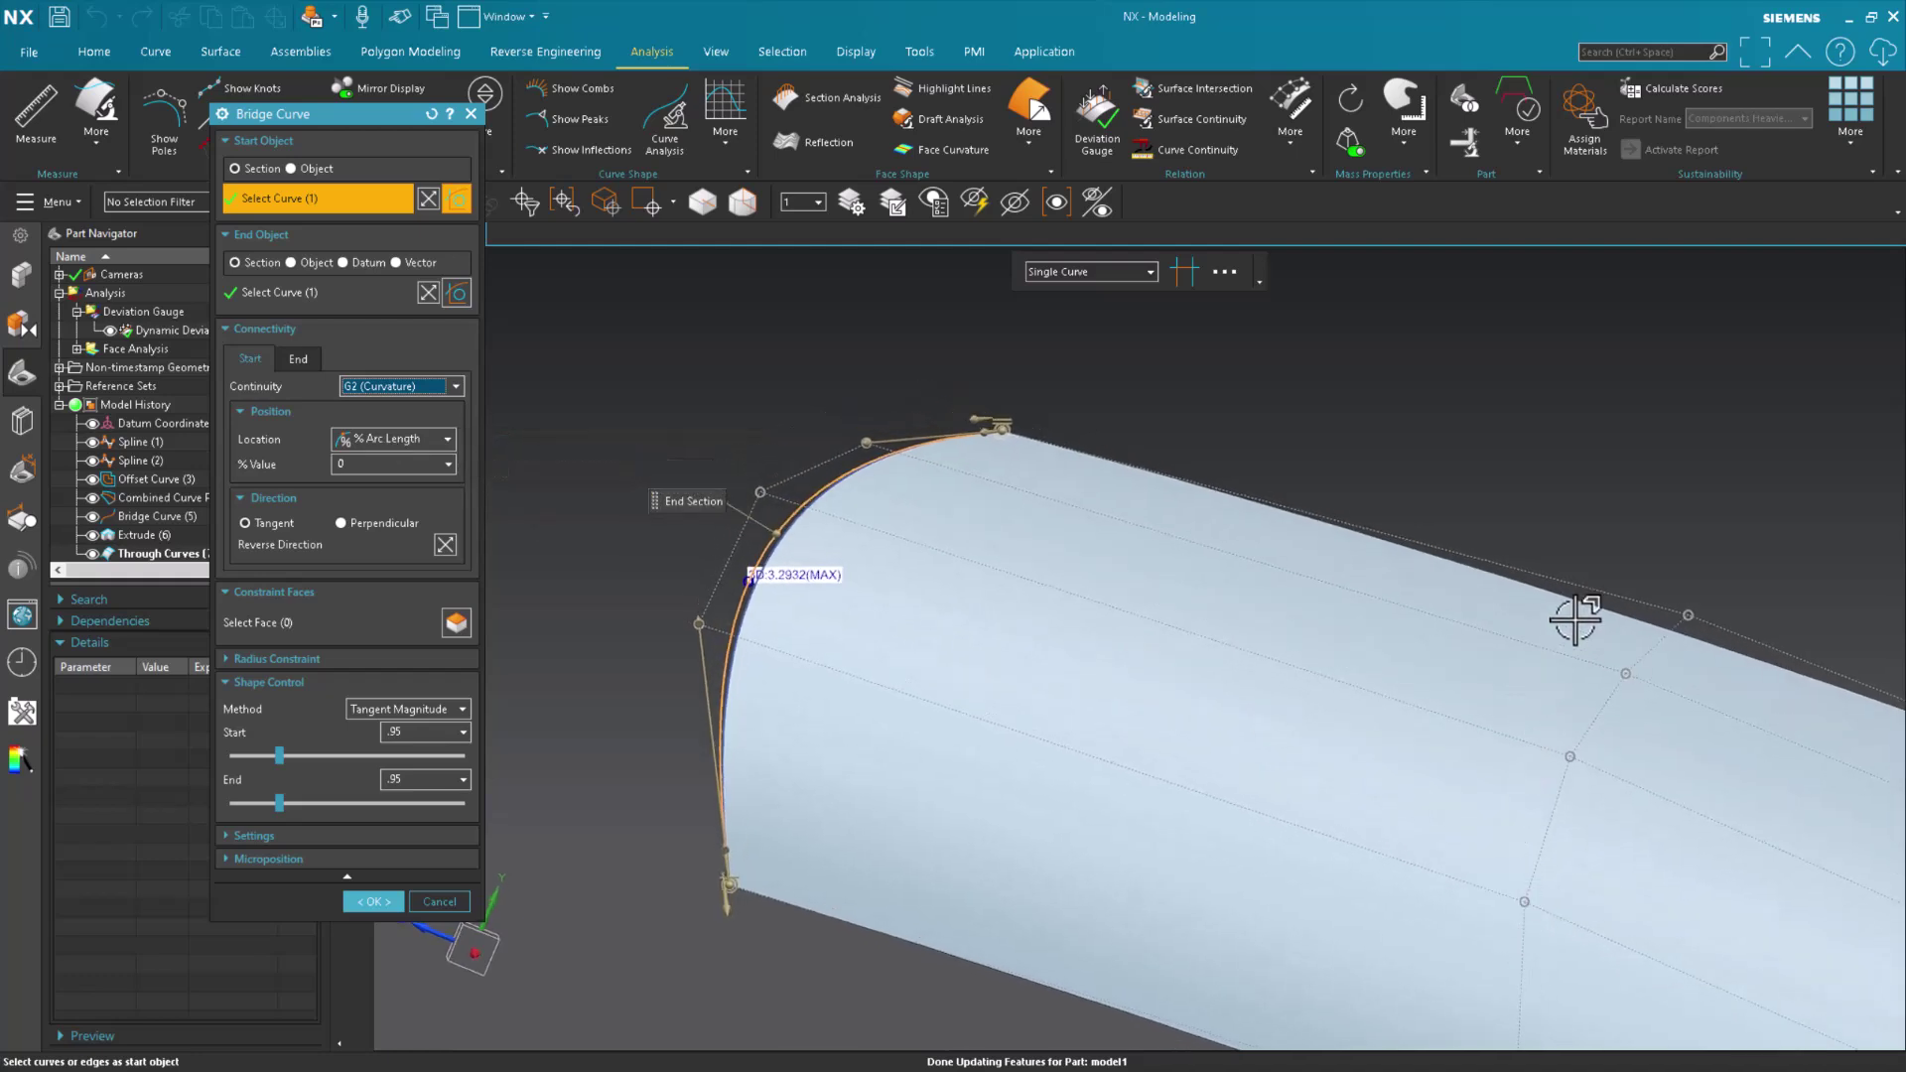
{"action": "middle_click_drag", "start_coordinate": [1575, 620], "coordinate": [645, 635]}
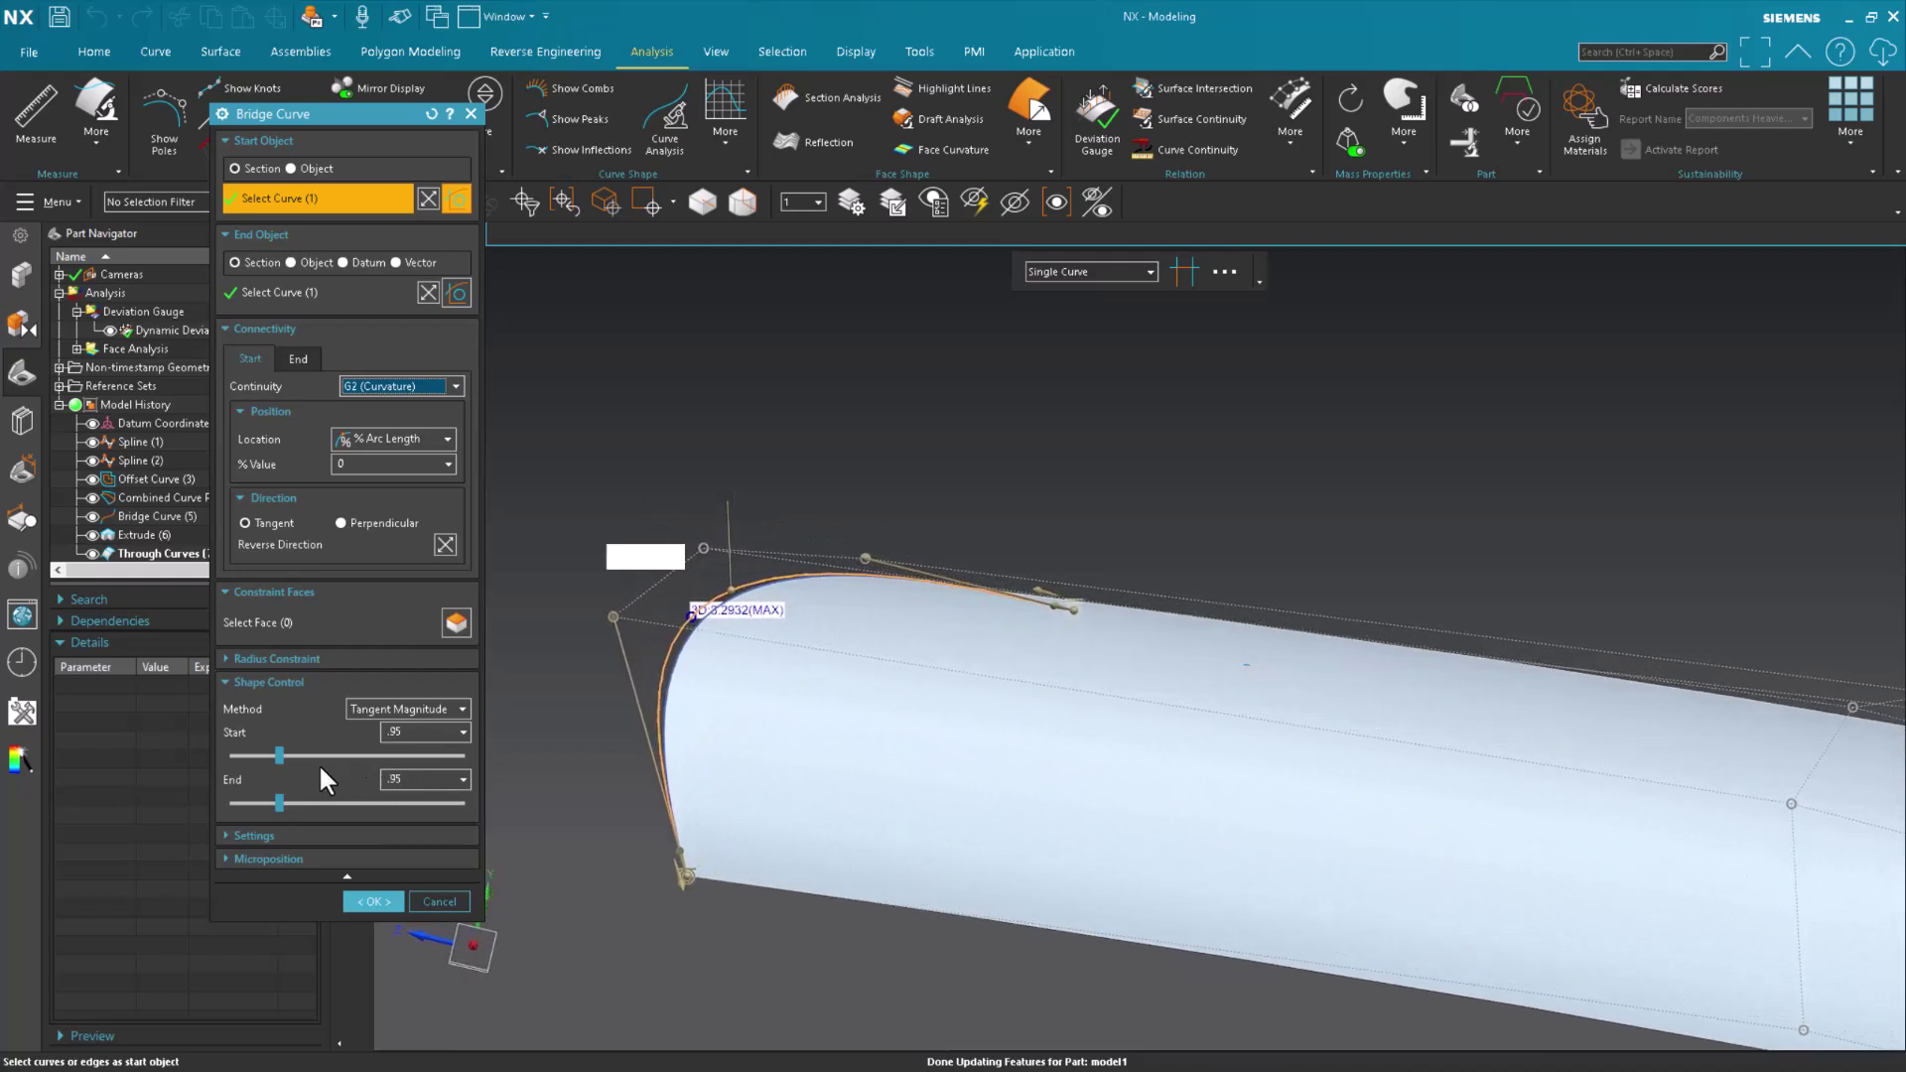
- Adjust the bridge curve's end tangent magnitude to 1.08 and its start magnitude to 0.94, and accept the edit
{"action": "left_click_drag", "start_coordinate": [279, 801], "coordinate": [286, 802]}
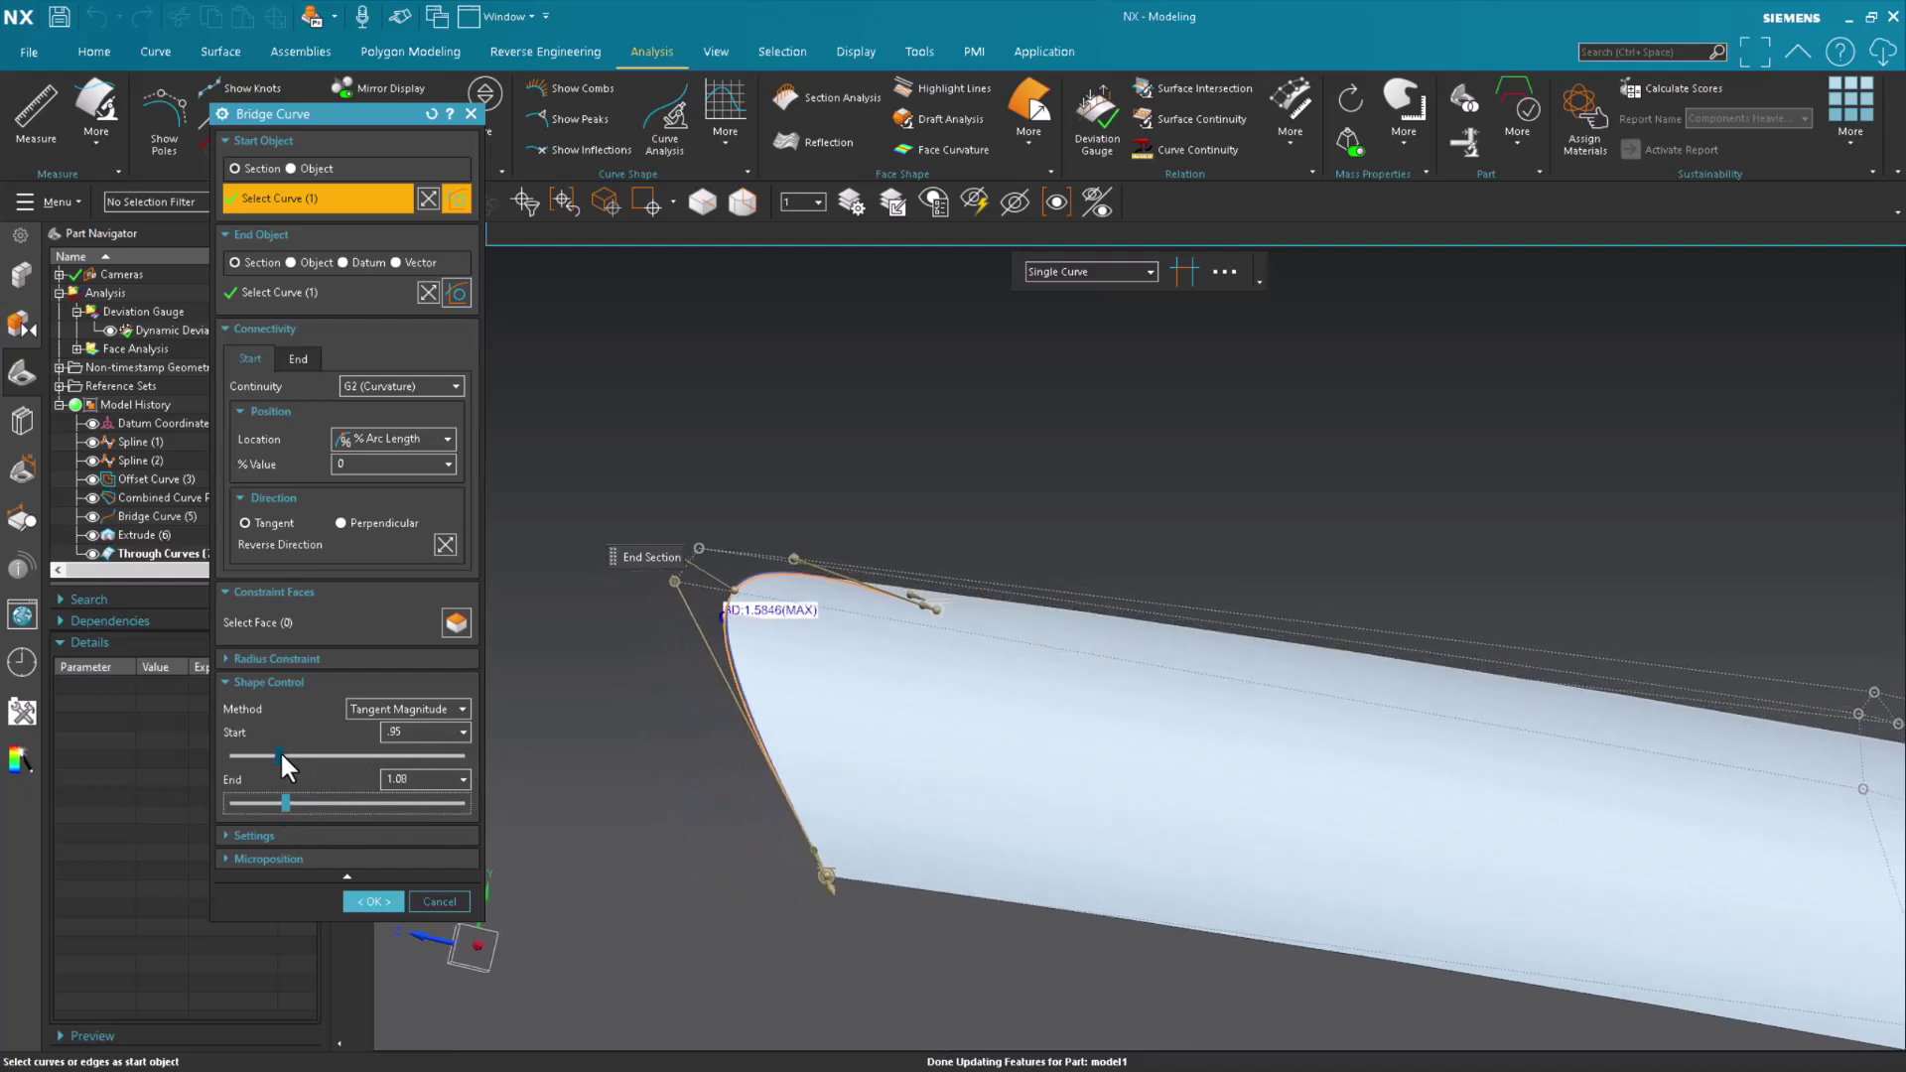
{"action": "left_click_drag", "start_coordinate": [280, 750], "coordinate": [278, 751]}
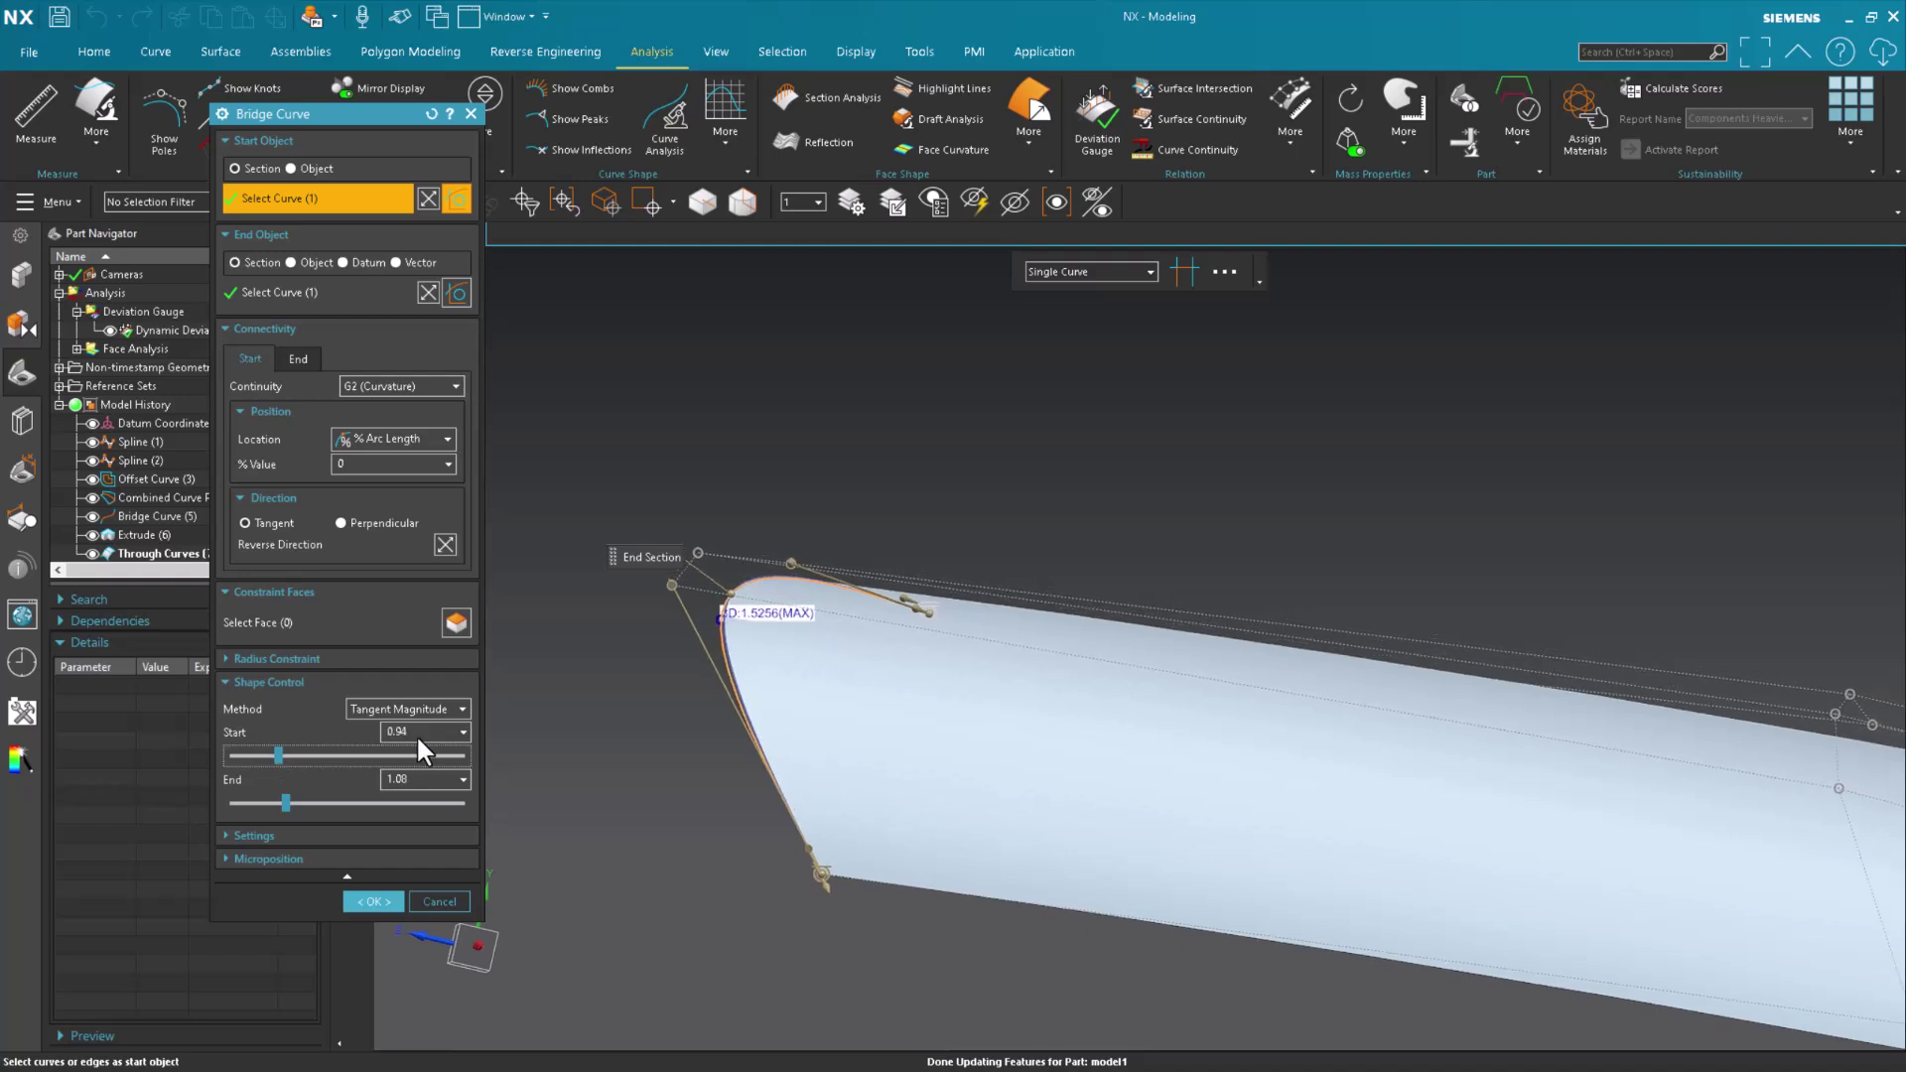
{"action": "middle_click", "coordinate": [604, 808]}
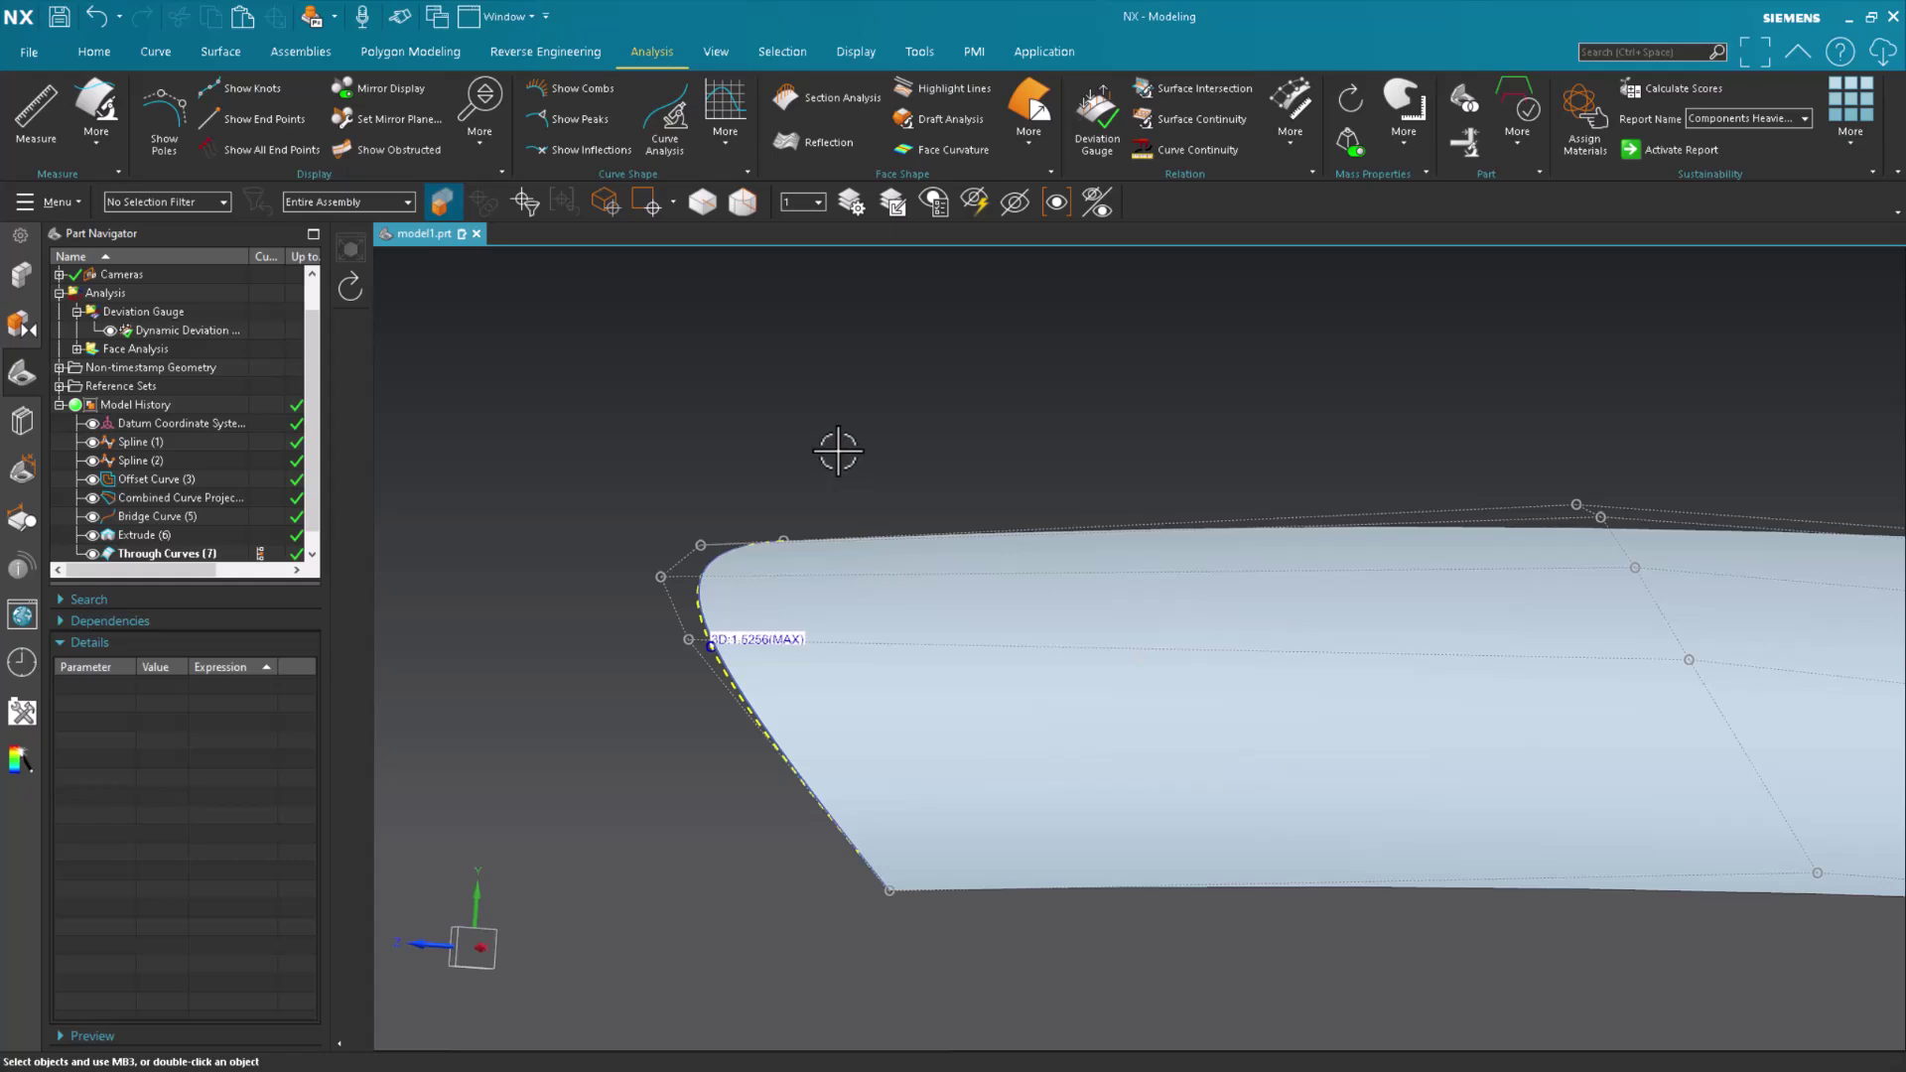
- Edit Spline (2) by moving its first pole away from the surface and its other poles so that the curve becomes much flatter
{"action": "key", "text": "ctrl+f"}
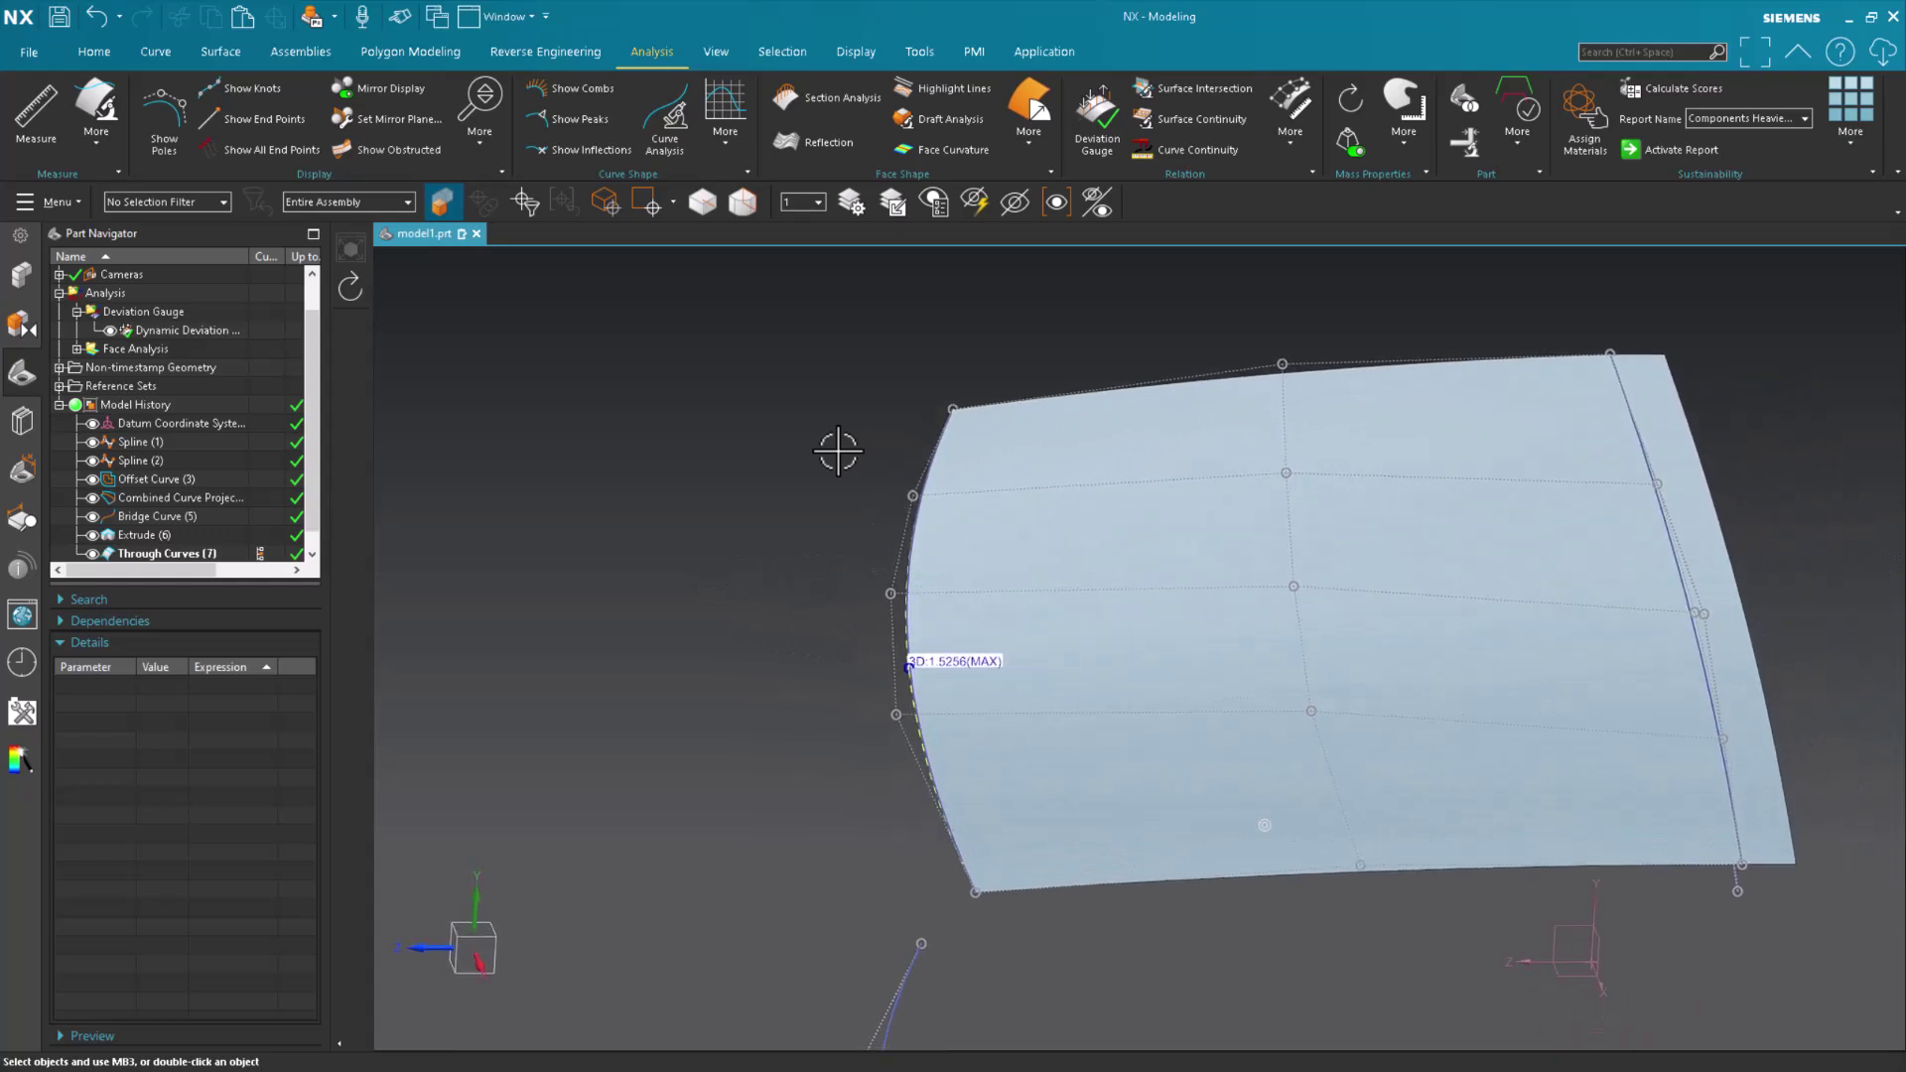
{"action": "middle_click_drag", "start_coordinate": [839, 452], "coordinate": [868, 902]}
{"action": "double_click", "coordinate": [902, 824]}
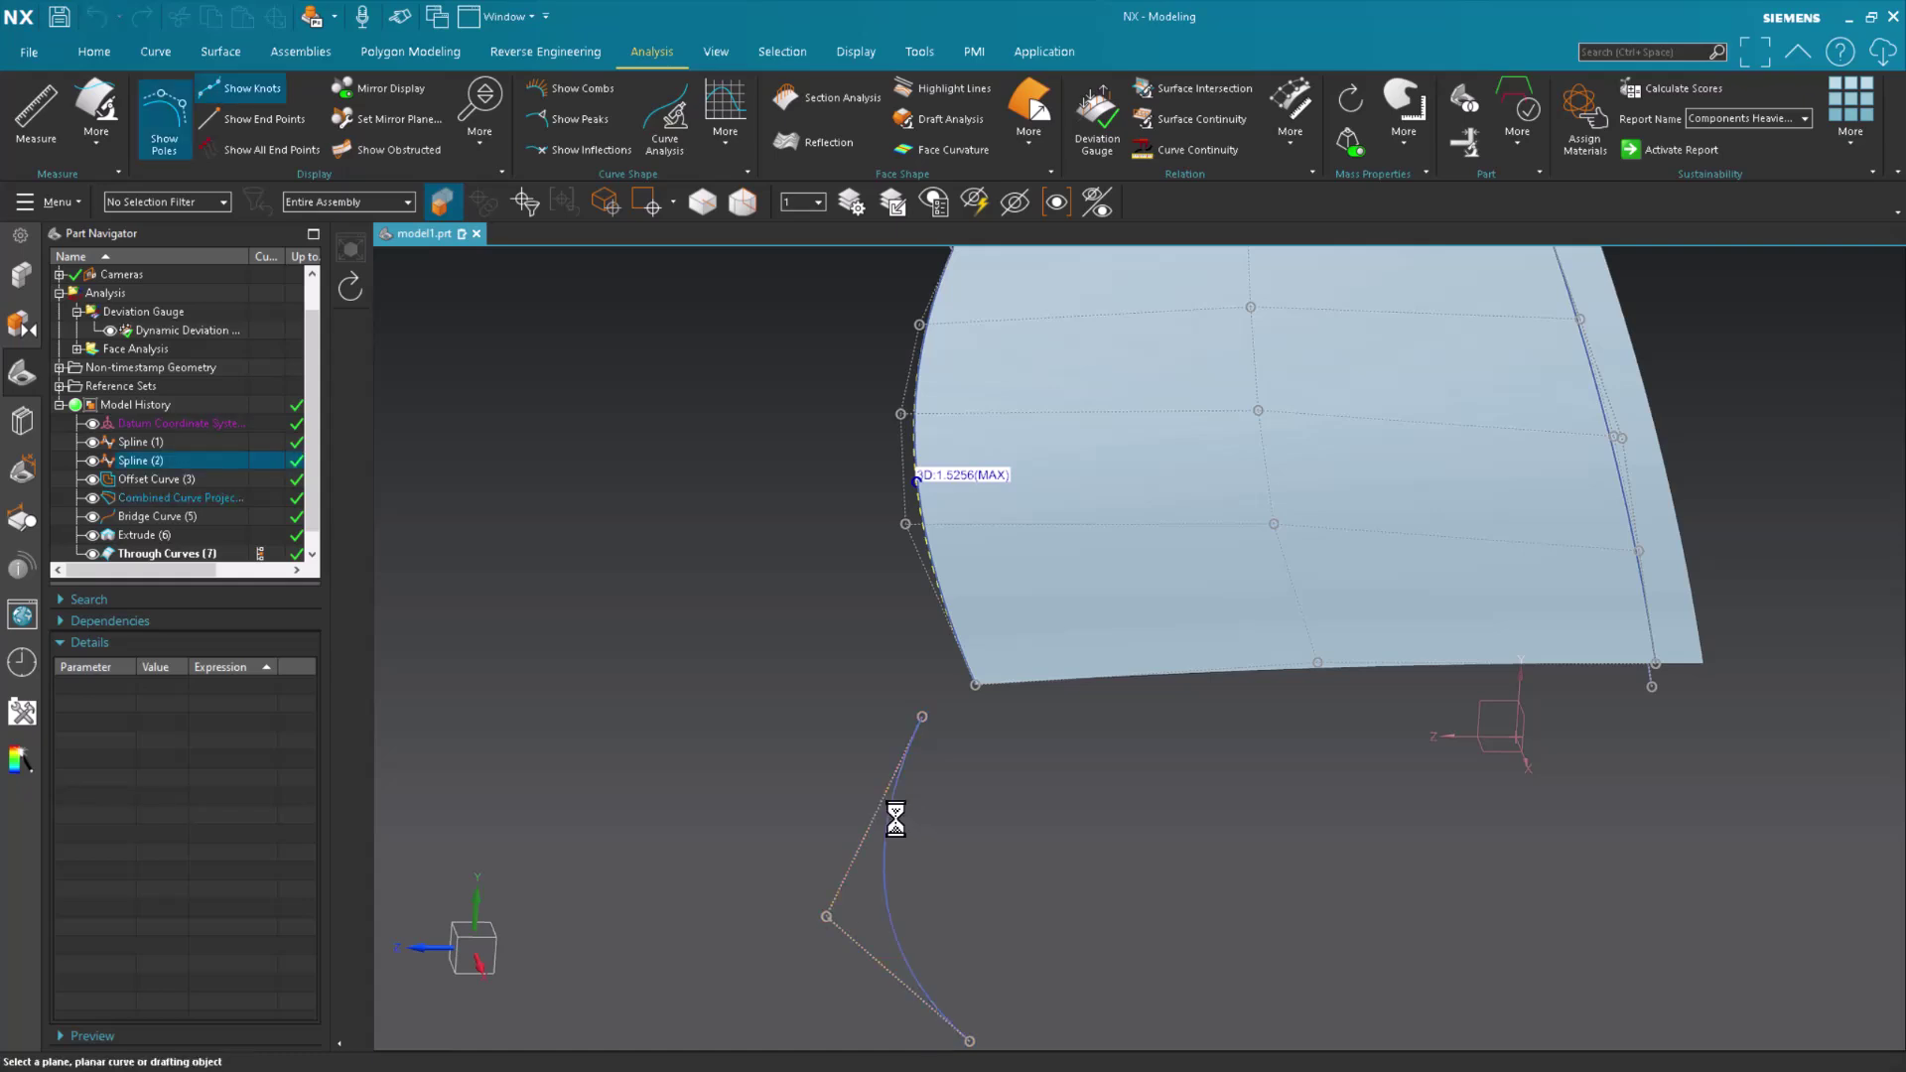
{"action": "left_click_drag", "start_coordinate": [923, 712], "coordinate": [808, 726]}
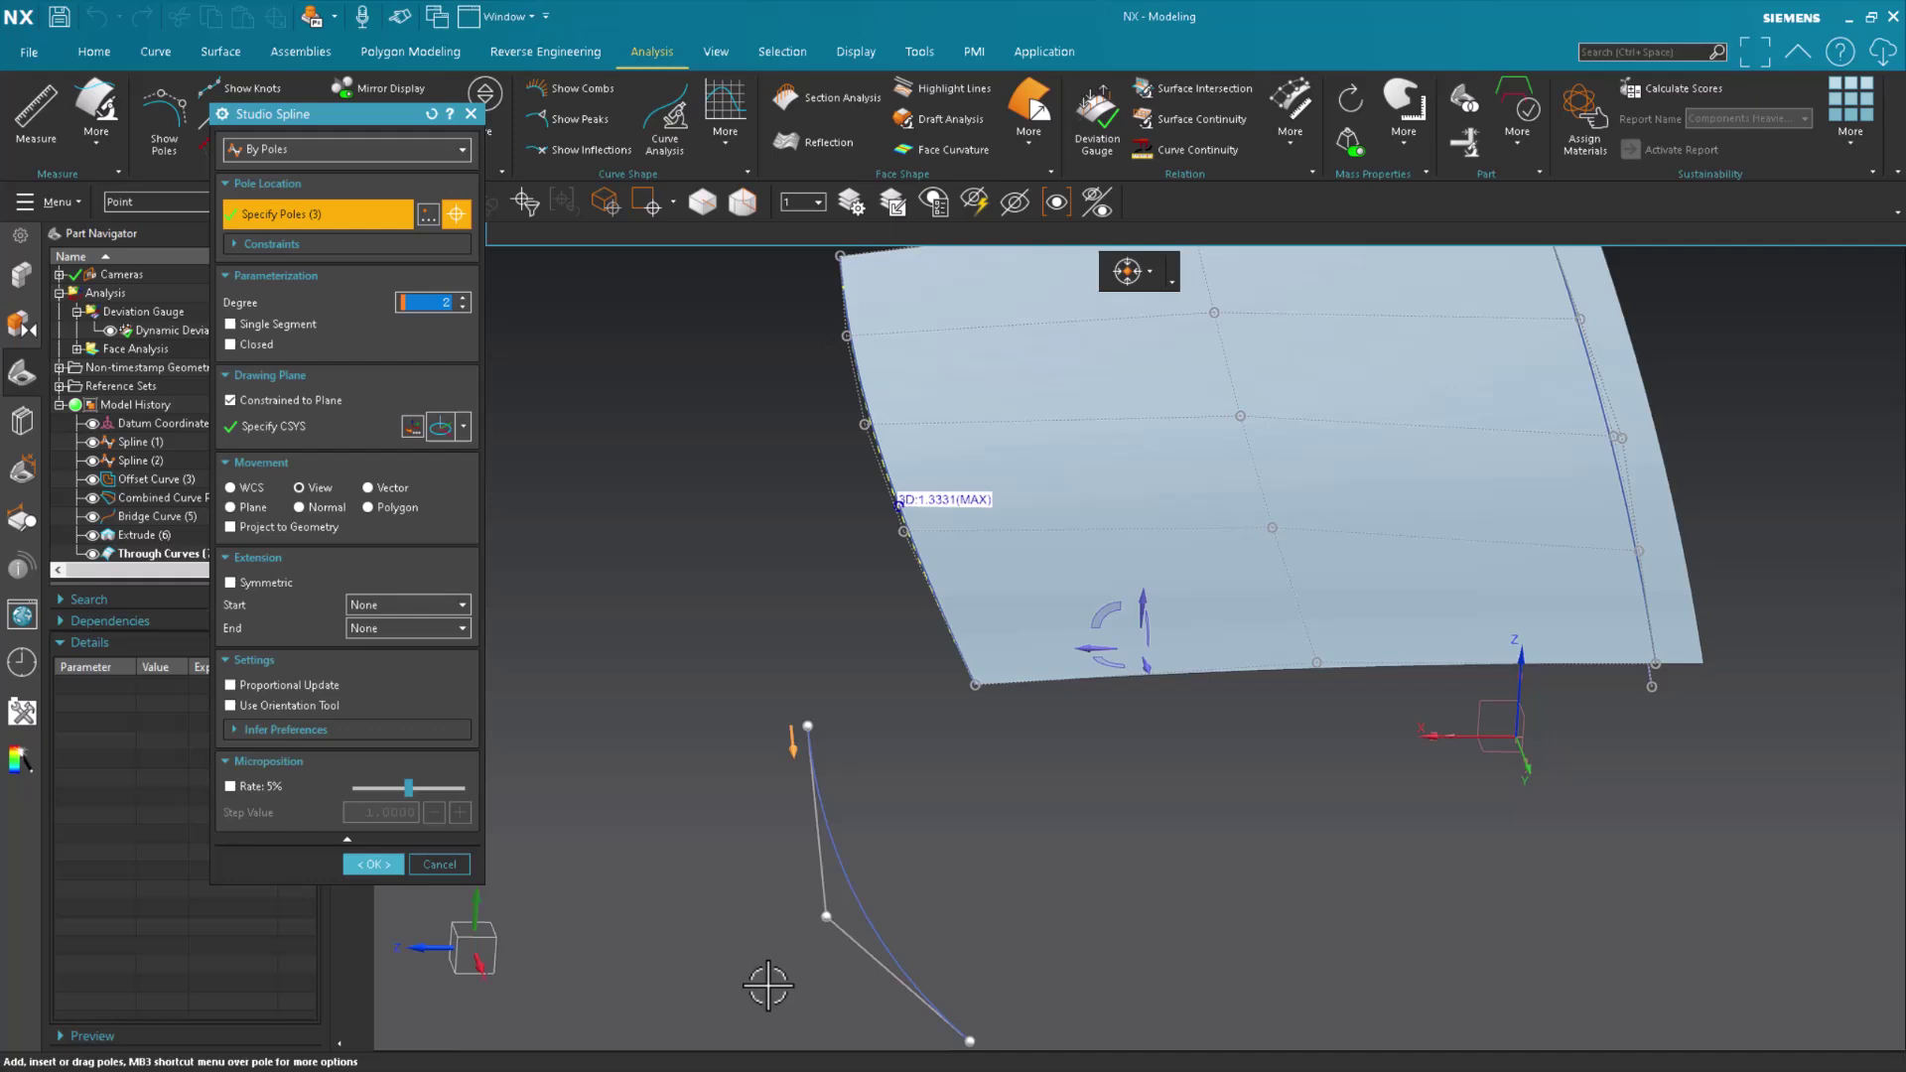
{"action": "left_click_drag", "start_coordinate": [842, 913], "coordinate": [851, 901]}
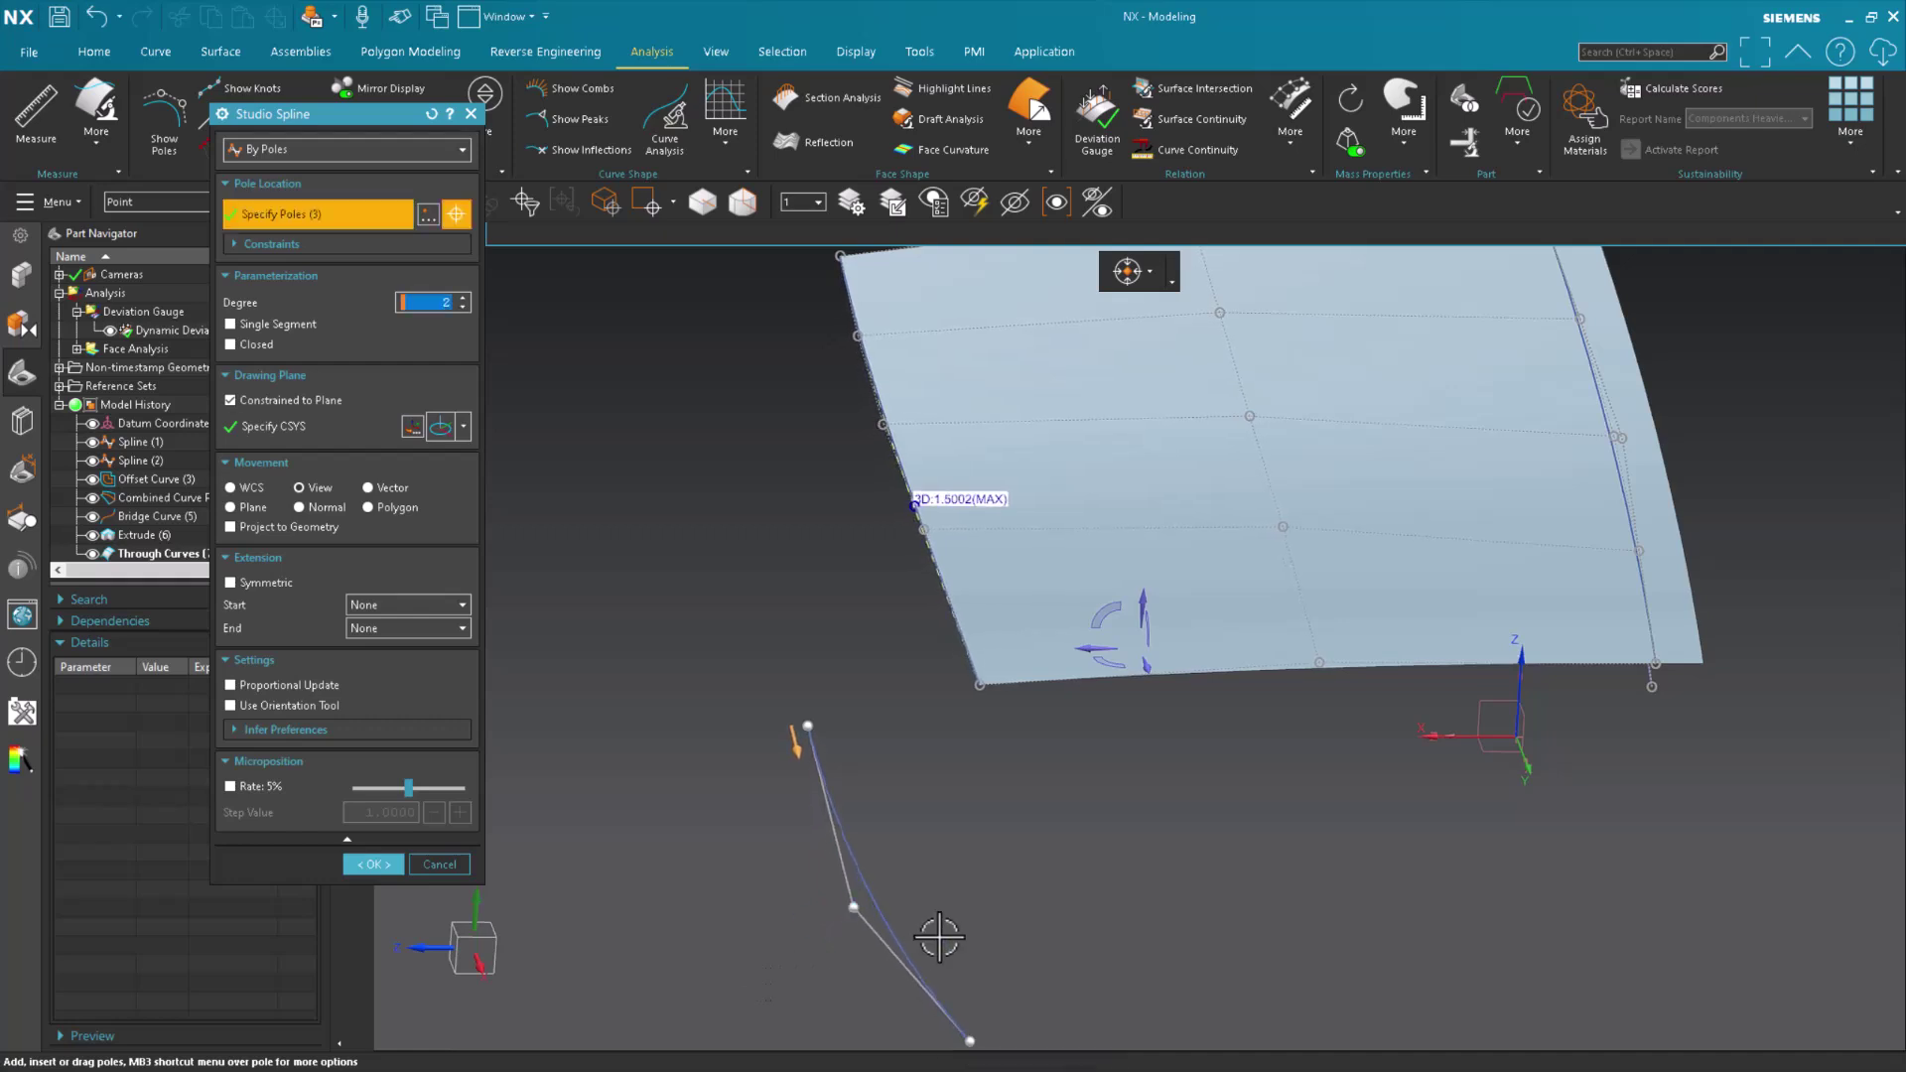
{"action": "middle_click_drag", "start_coordinate": [936, 936], "coordinate": [970, 970]}
{"action": "mouse_move", "coordinate": [951, 976]}
{"action": "left_mouse_down"}
{"action": "mouse_move", "coordinate": [814, 985]}
{"action": "mouse_move", "coordinate": [927, 974]}
{"action": "left_mouse_up"}
{"action": "middle_click", "coordinate": [957, 821]}
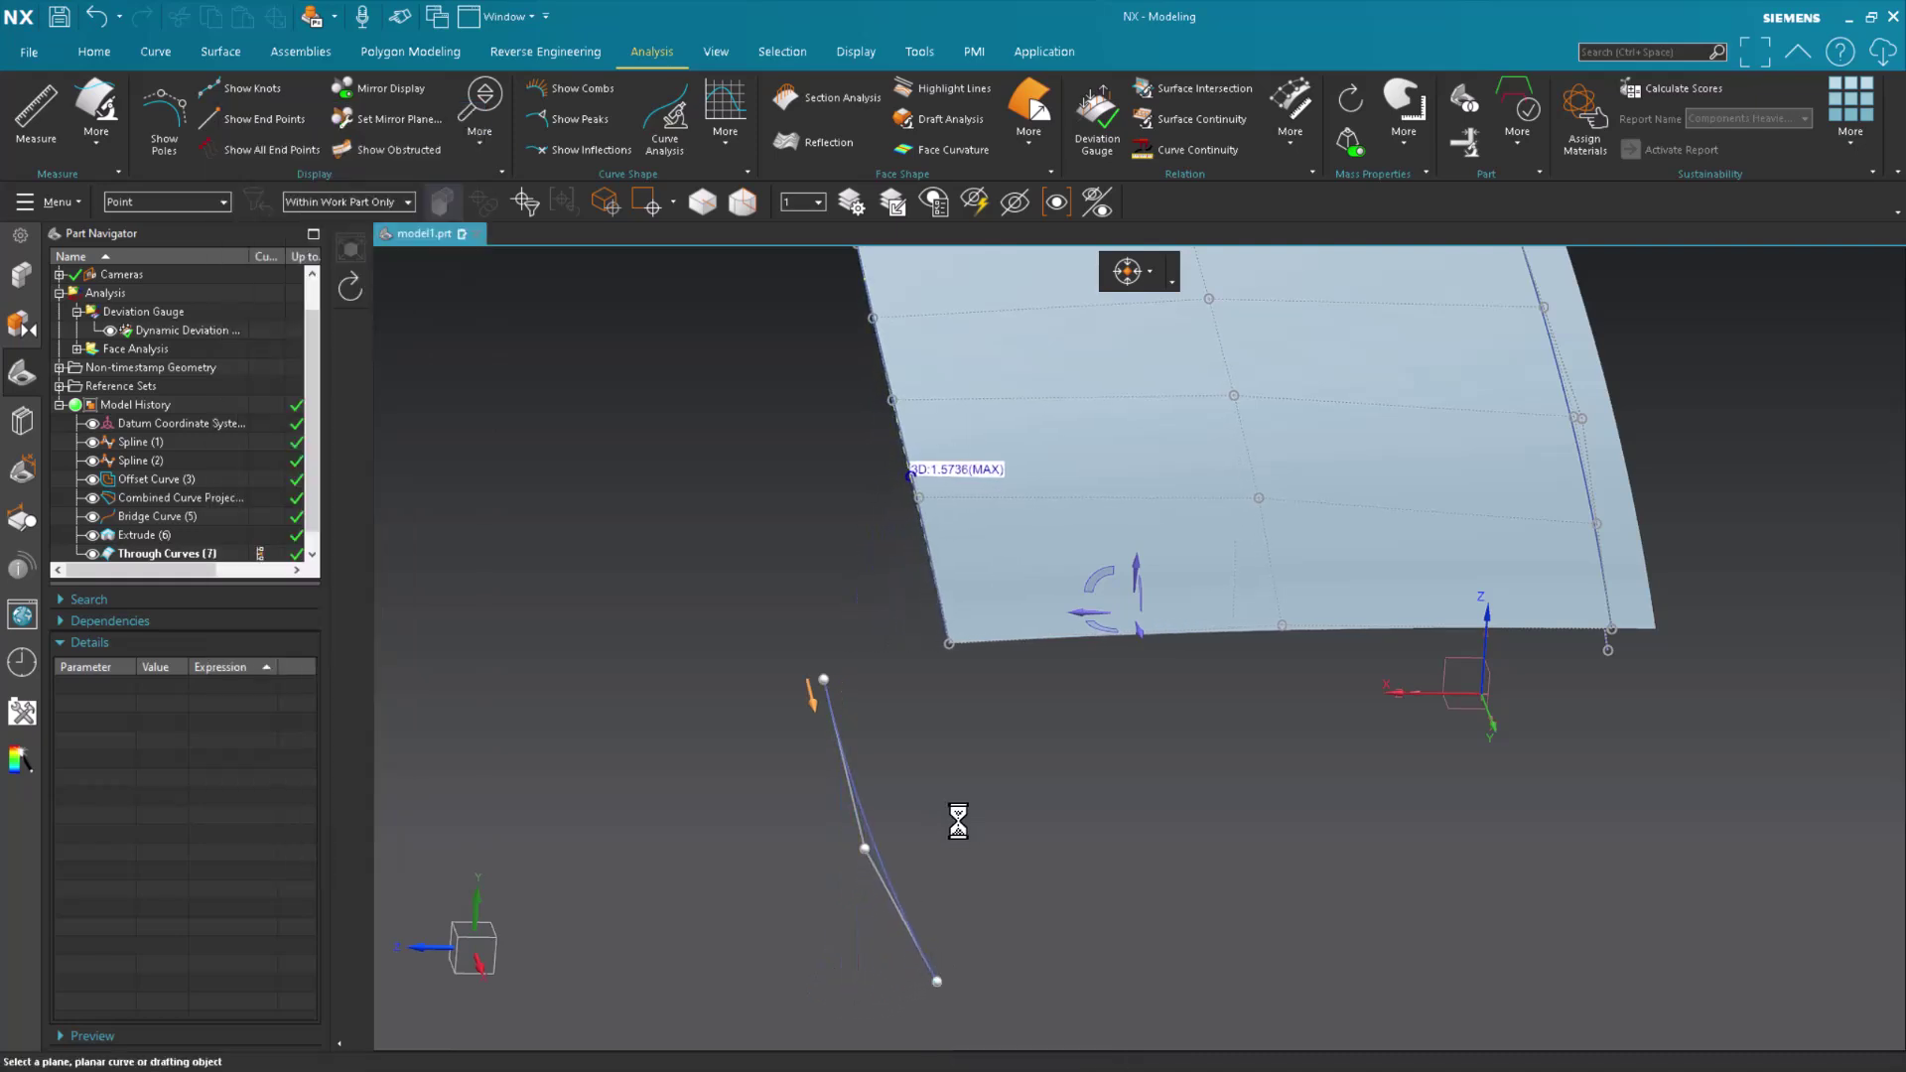
{"action": "middle_click_drag", "start_coordinate": [957, 821], "coordinate": [972, 800]}
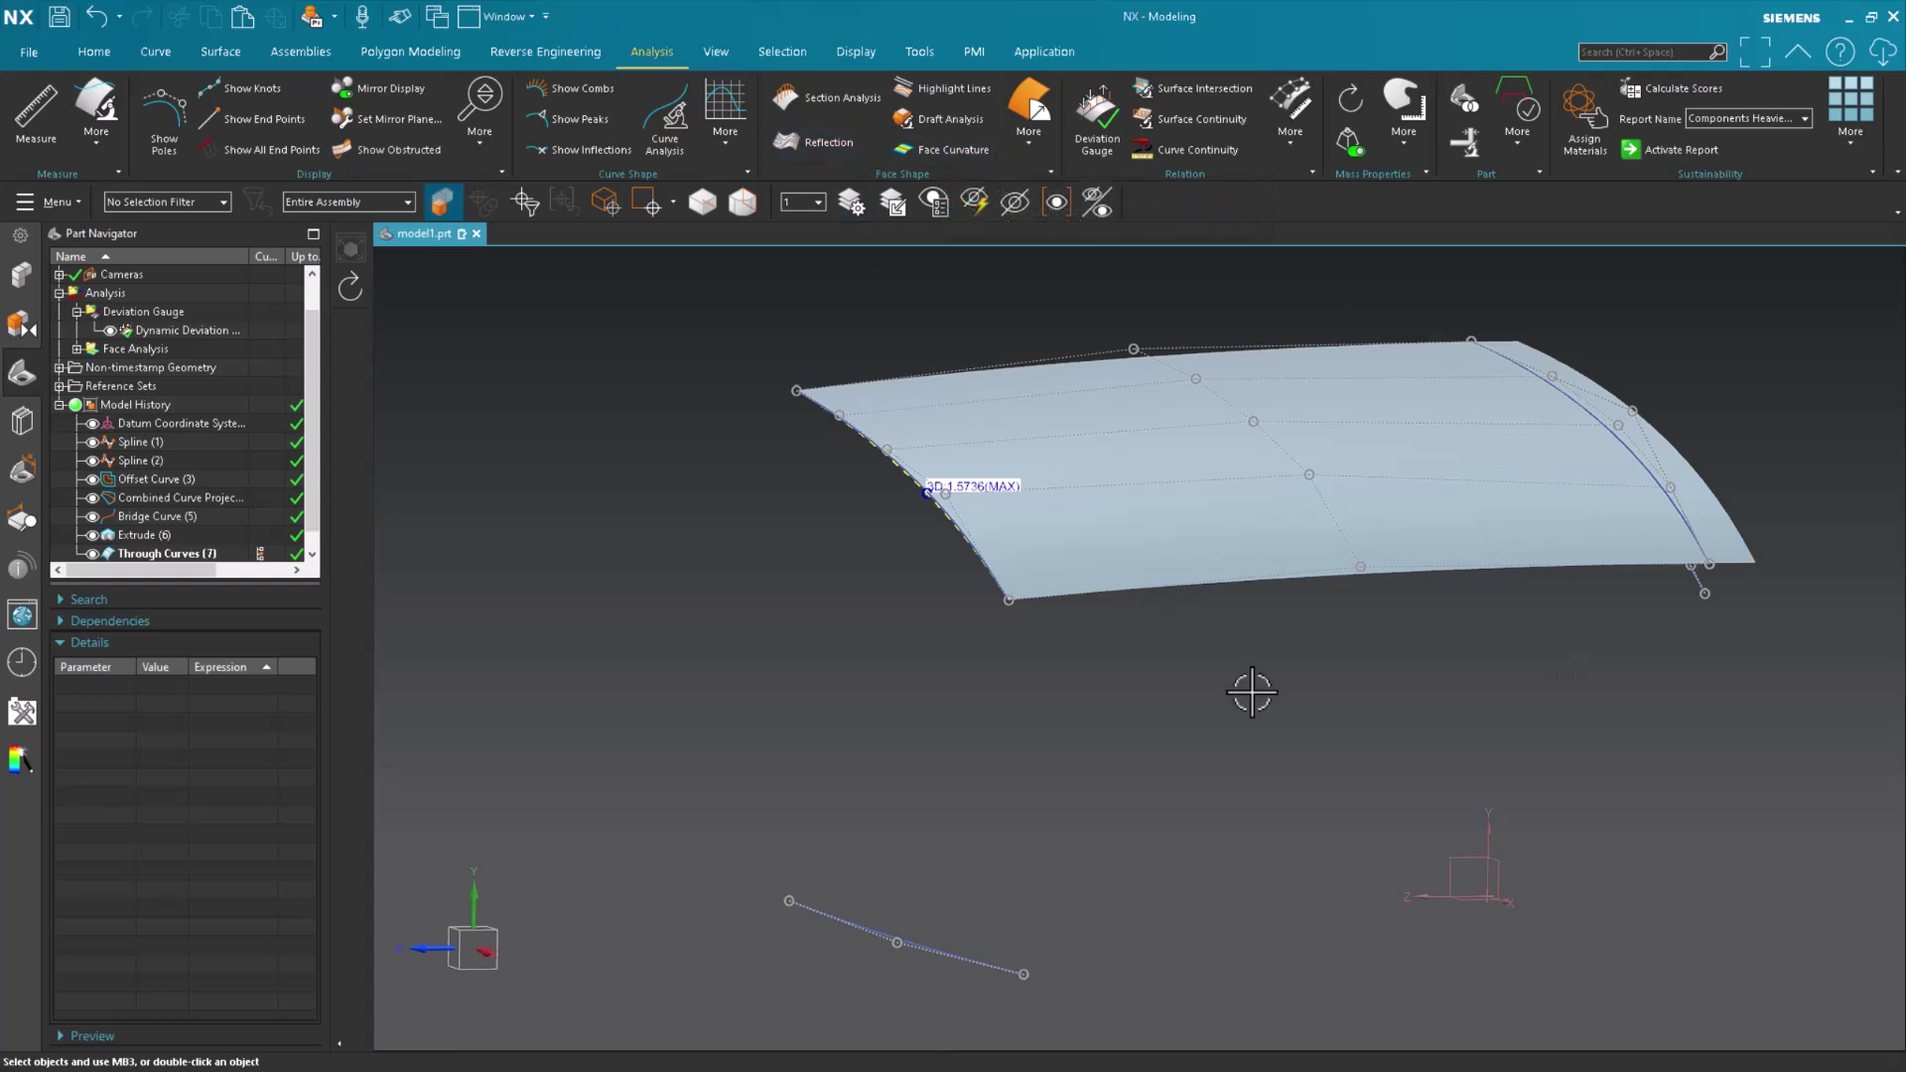
{"action": "scroll", "coordinate": [914, 511], "scroll_direction": "up", "scroll_amount": 3}
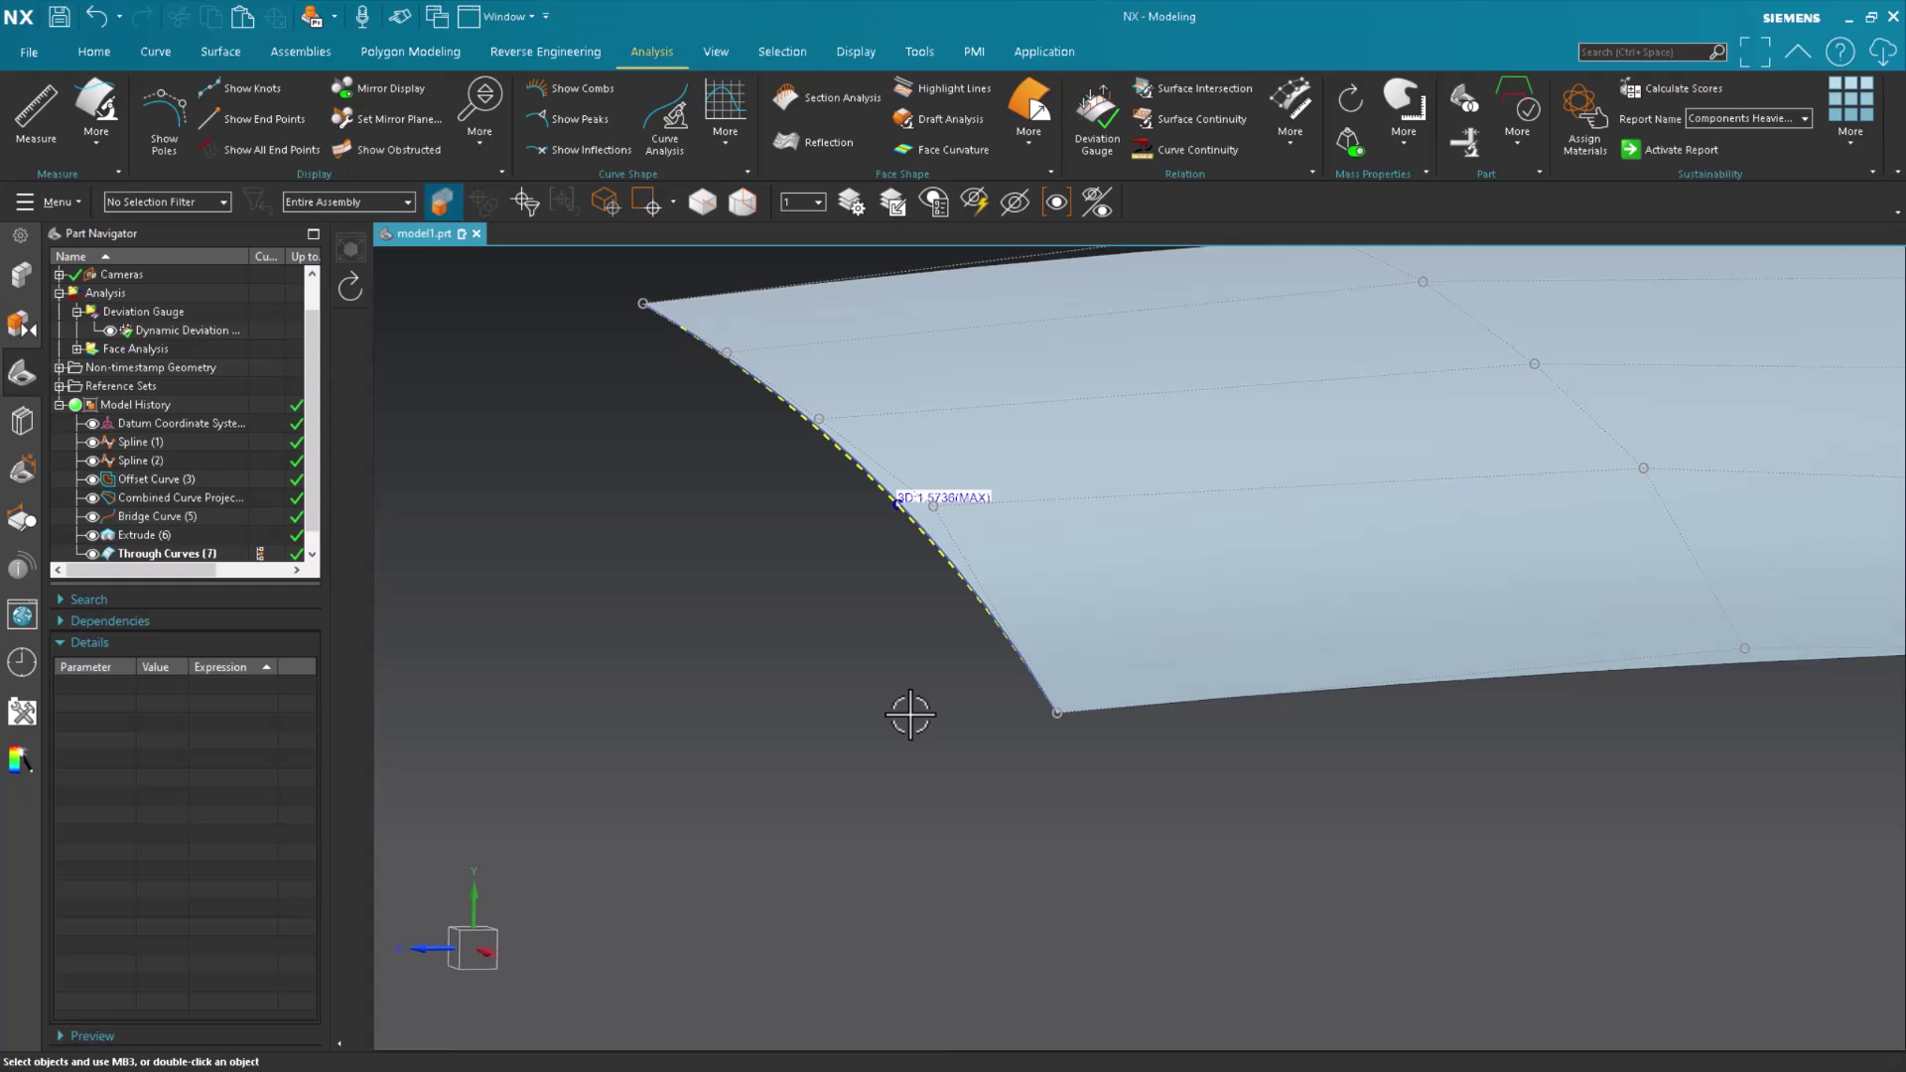
{"action": "scroll", "coordinate": [910, 714], "scroll_direction": "down", "scroll_amount": 3}
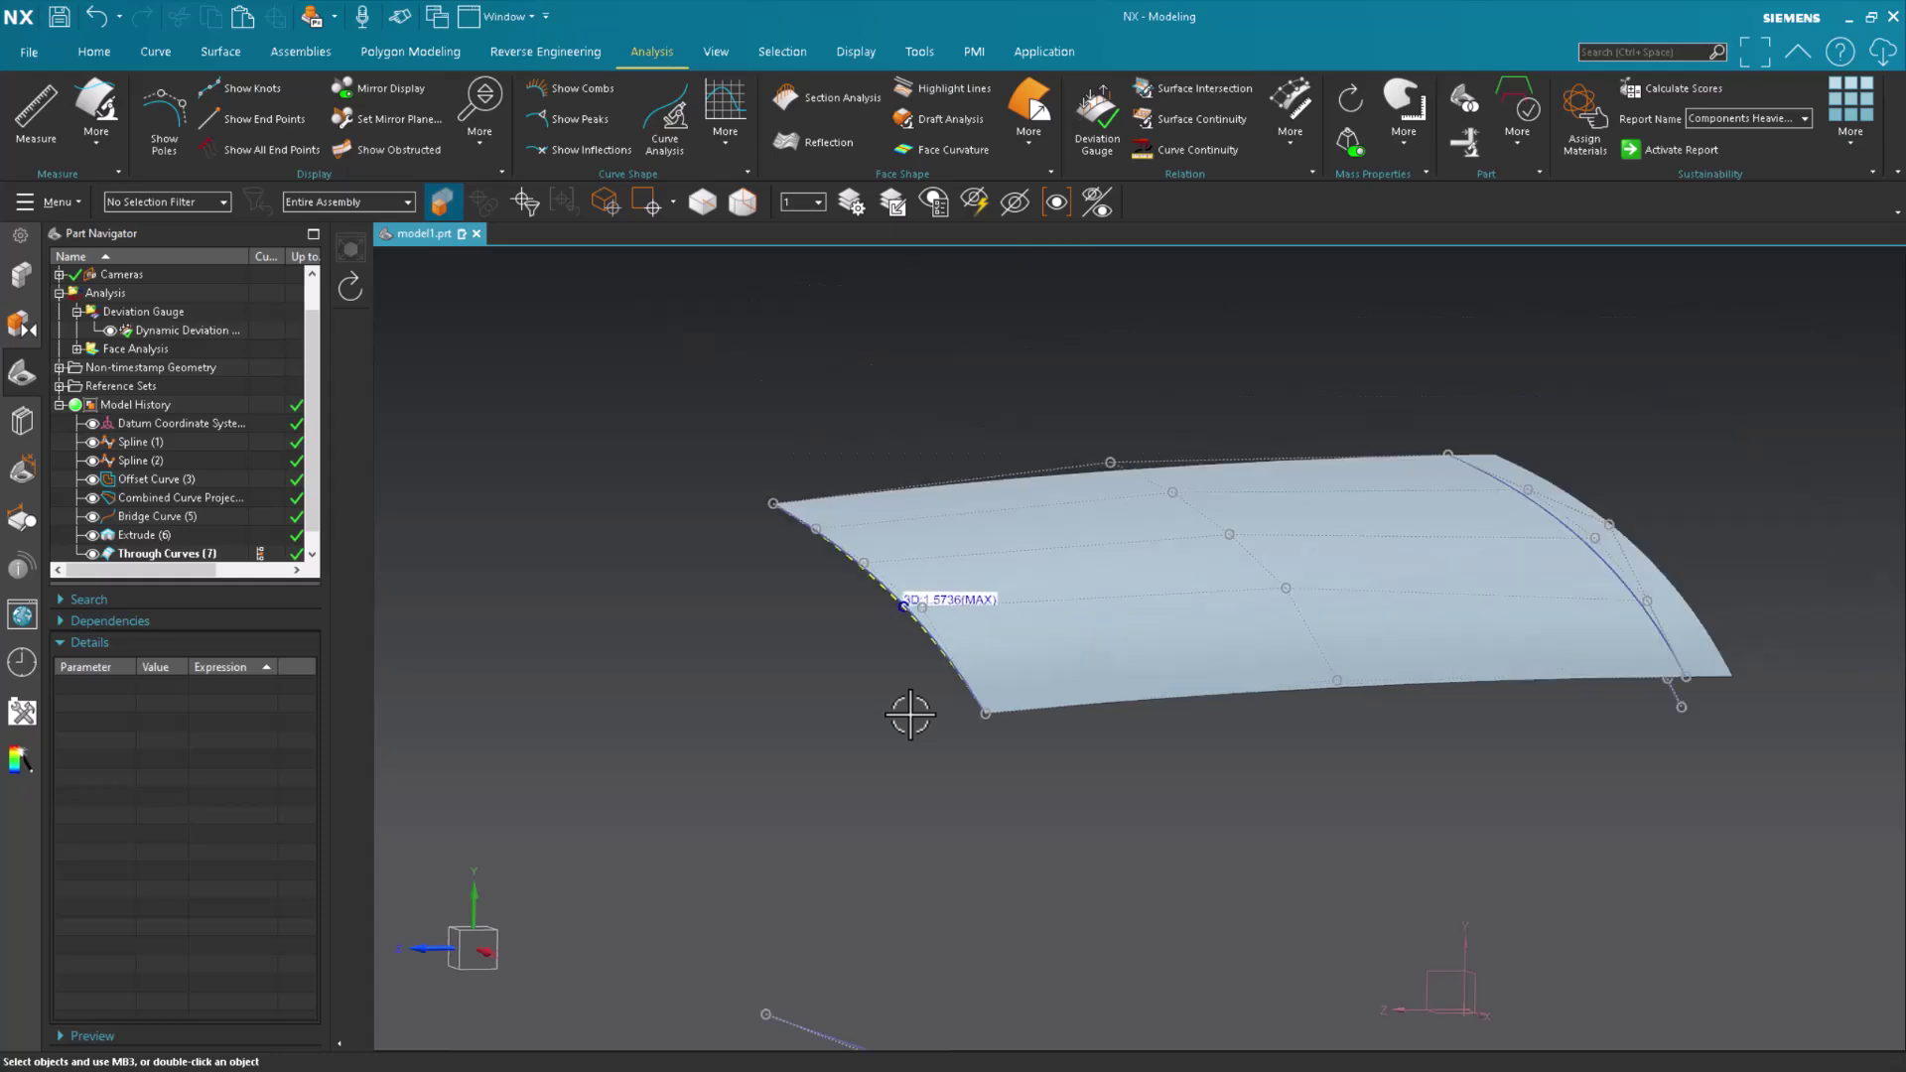